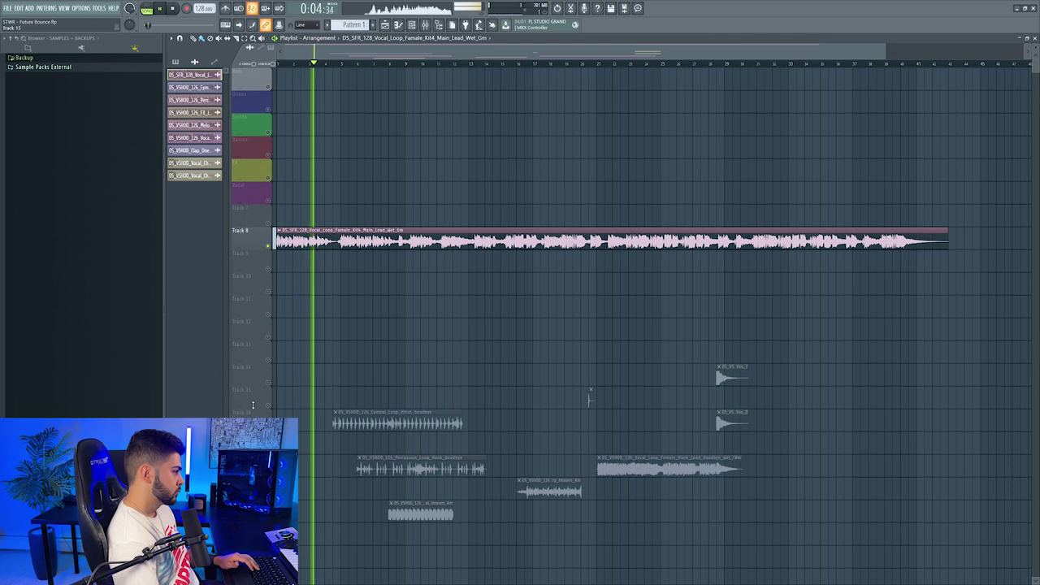
# Step: Move the cymbal hi-hat loop to the start of track 10 and audition it soloed
pyautogui.moveTo(335, 424); pyautogui.dragTo(271, 293)
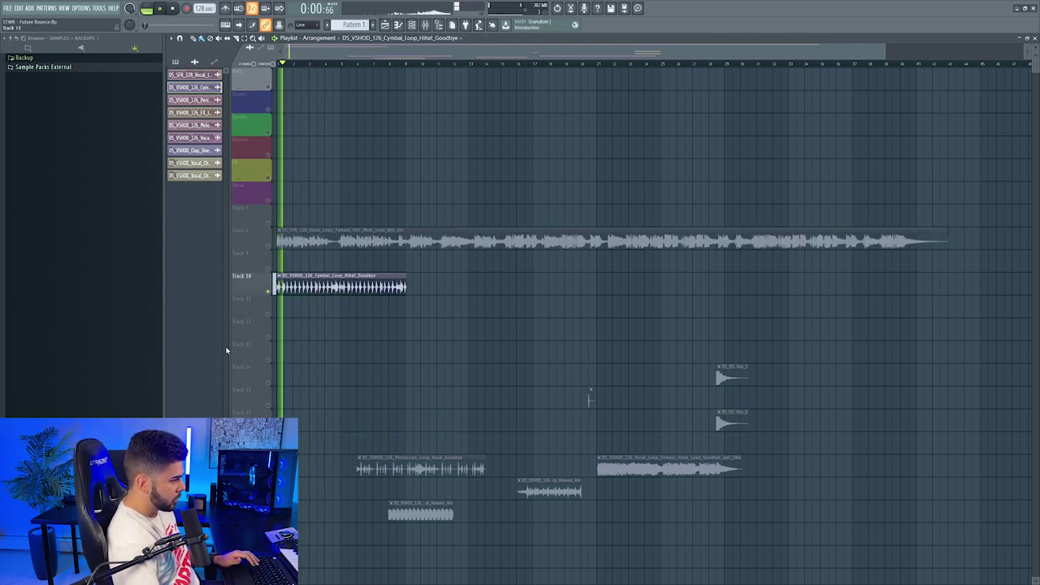
pyautogui.press('space')
pyautogui.rightClick(268, 473)
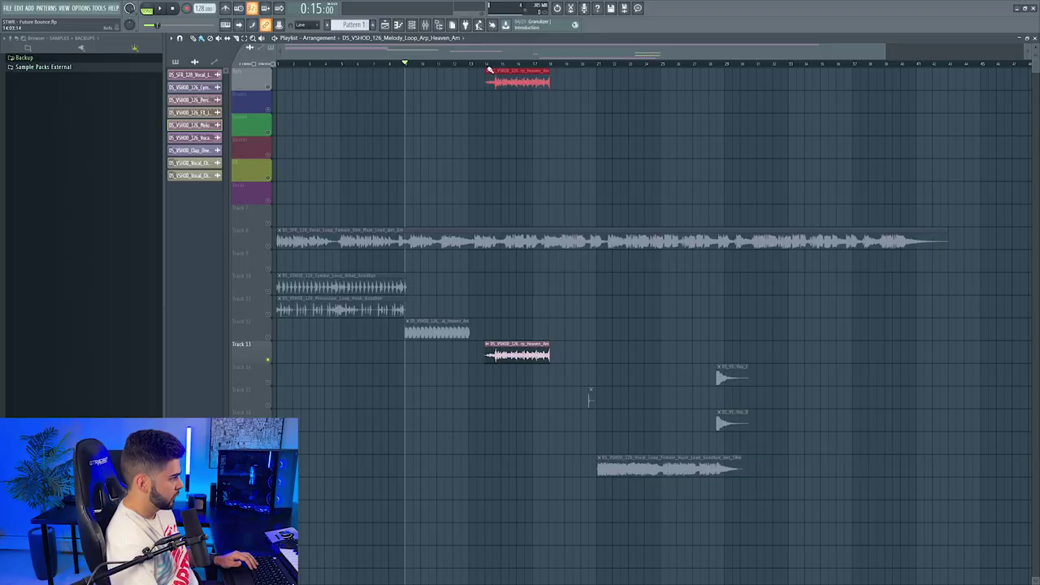
# Step: Audition the arp melody loop, the vocal chop one-shot and the female hook vocal loop one after another
pyautogui.click(493, 64)
pyautogui.rightClick(508, 70)
pyautogui.click(508, 64)
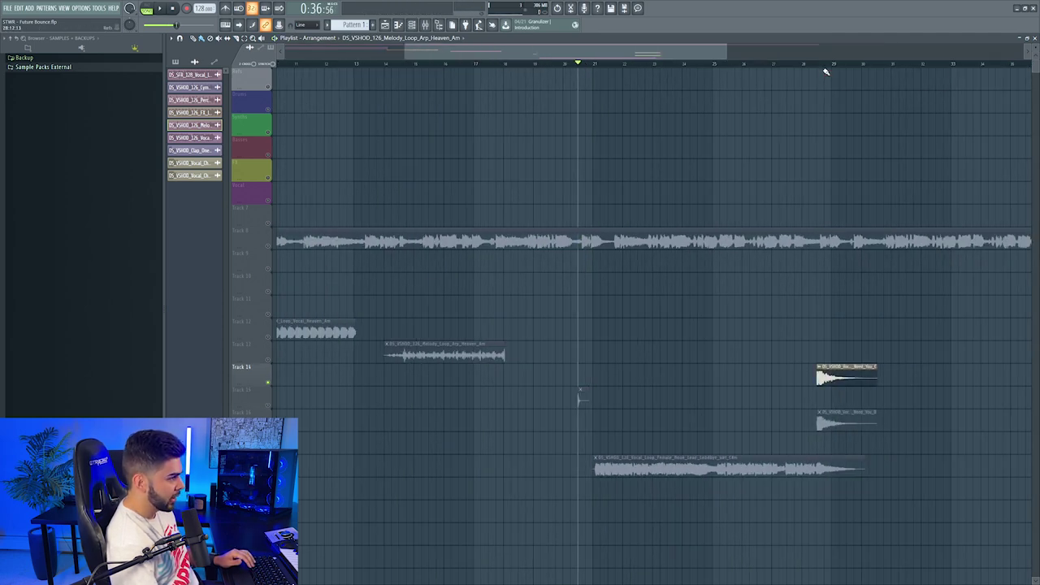
pyautogui.press('space')
pyautogui.click(823, 67)
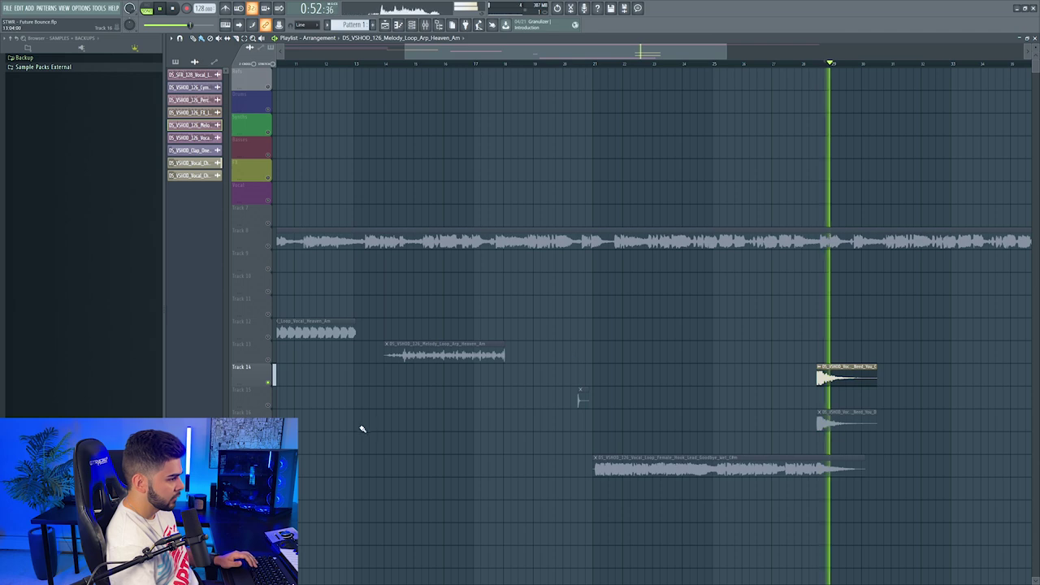
pyautogui.press('space')
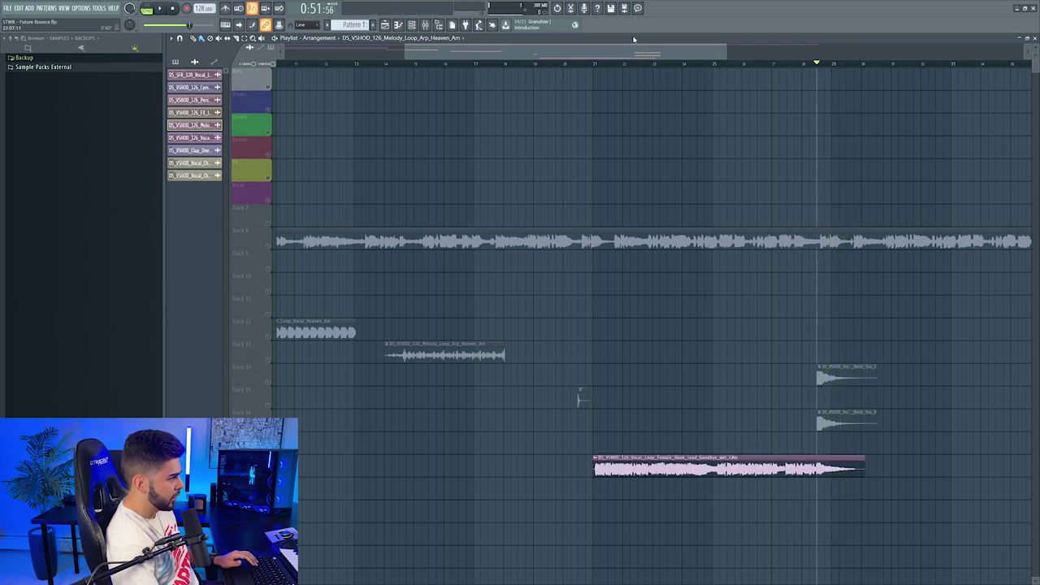
pyautogui.scroll(-3, 590, 65)
pyautogui.press('space')
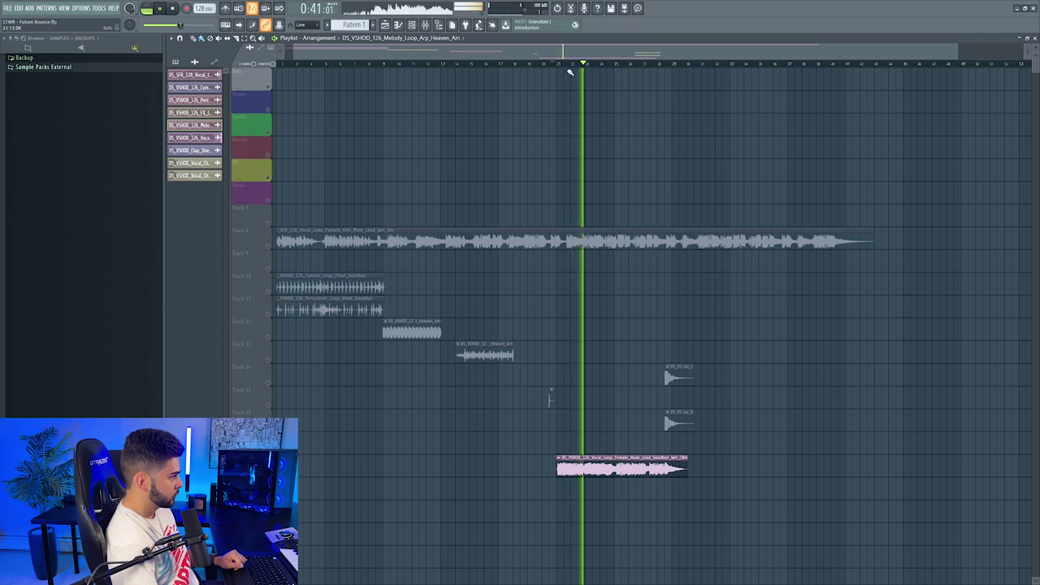
pyautogui.press('space')
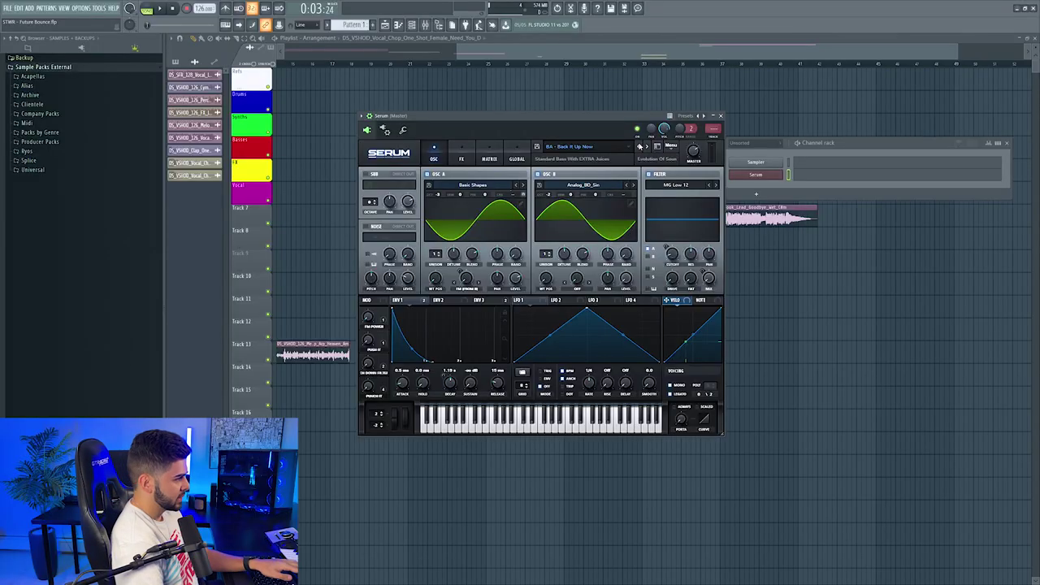
# Step: Switch Serum to the BA - Don't Turn Back preset and open the first effect slot on its mixer track
pyautogui.click(648, 147)
pyautogui.press('F9')
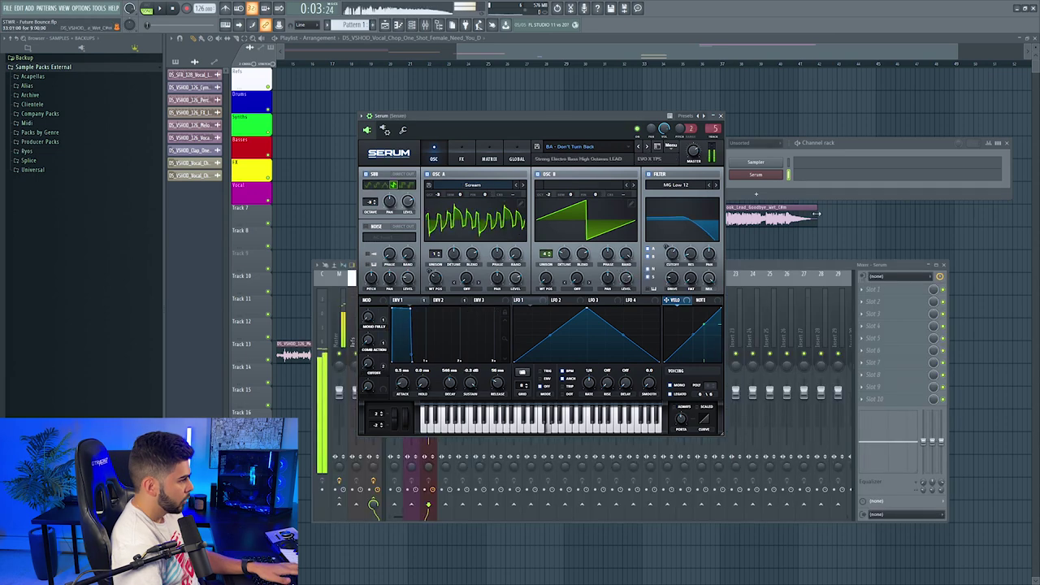
pyautogui.click(880, 289)
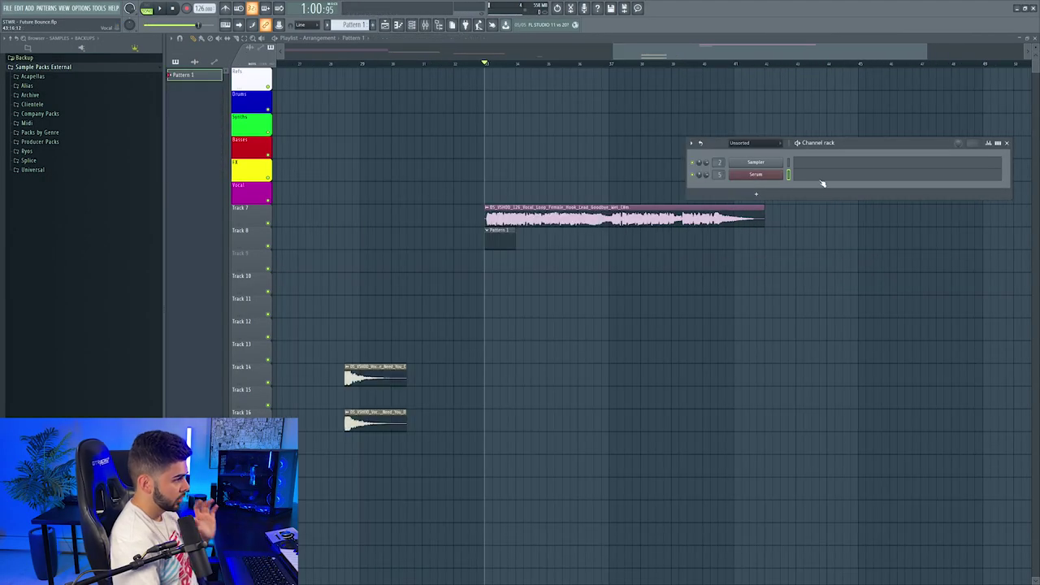
# Step: Write a four-bar Serum line with the notes C#5, A5, E5, F#5, C#5, E5, F#5 and B5, and play it back
pyautogui.click(819, 176)
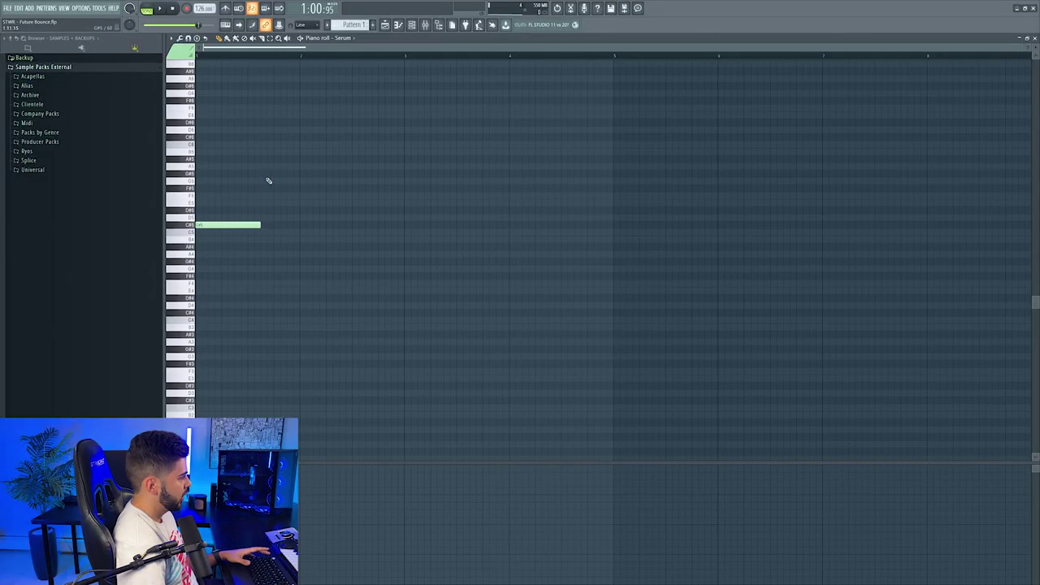
pyautogui.scroll(-1, 272, 176)
pyautogui.scroll(2, 269, 171)
pyautogui.press('space')
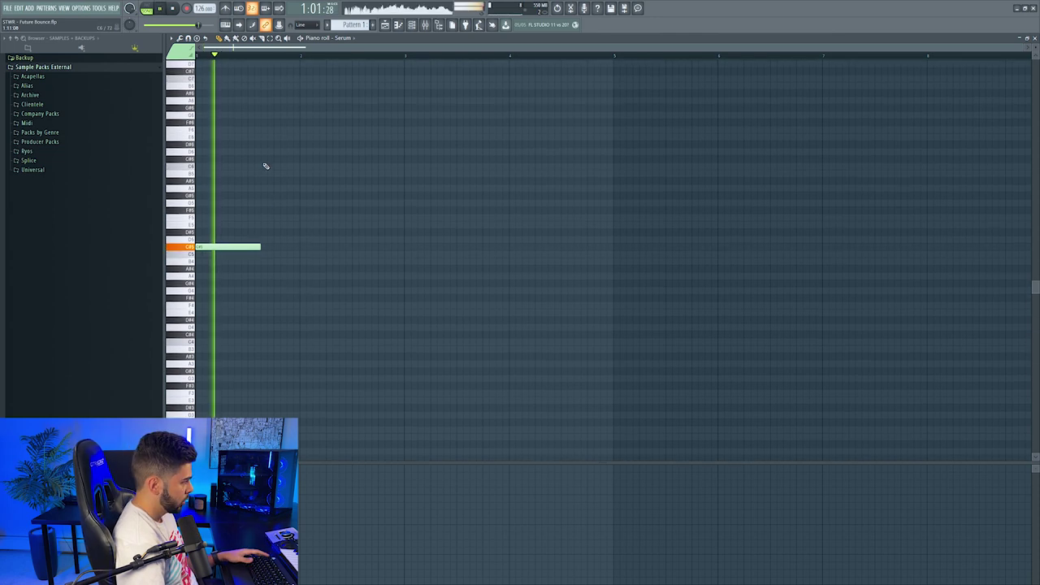
pyautogui.moveTo(290, 212); pyautogui.dragTo(290, 190)
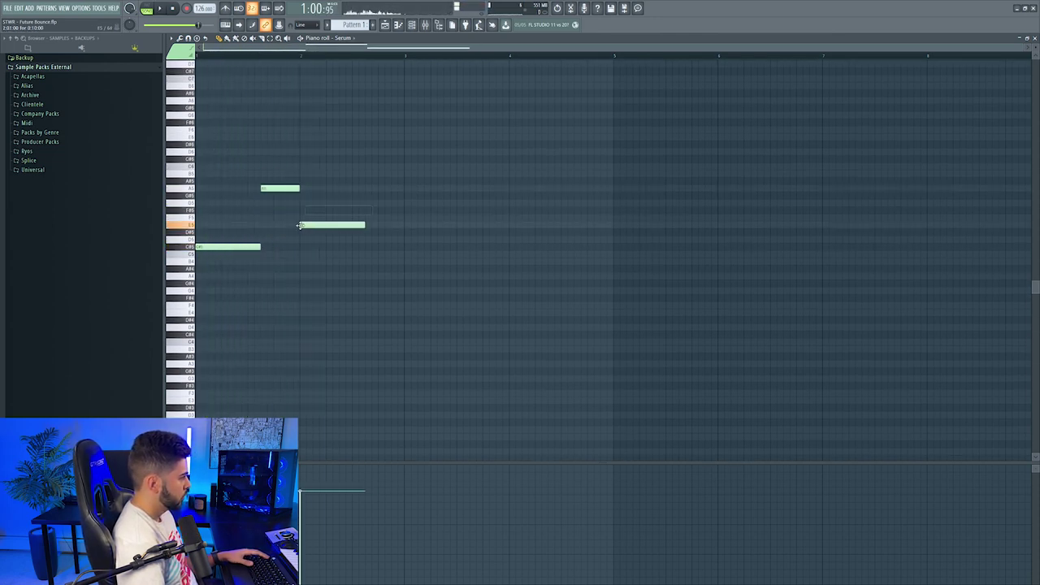
pyautogui.moveTo(359, 196); pyautogui.dragTo(379, 213)
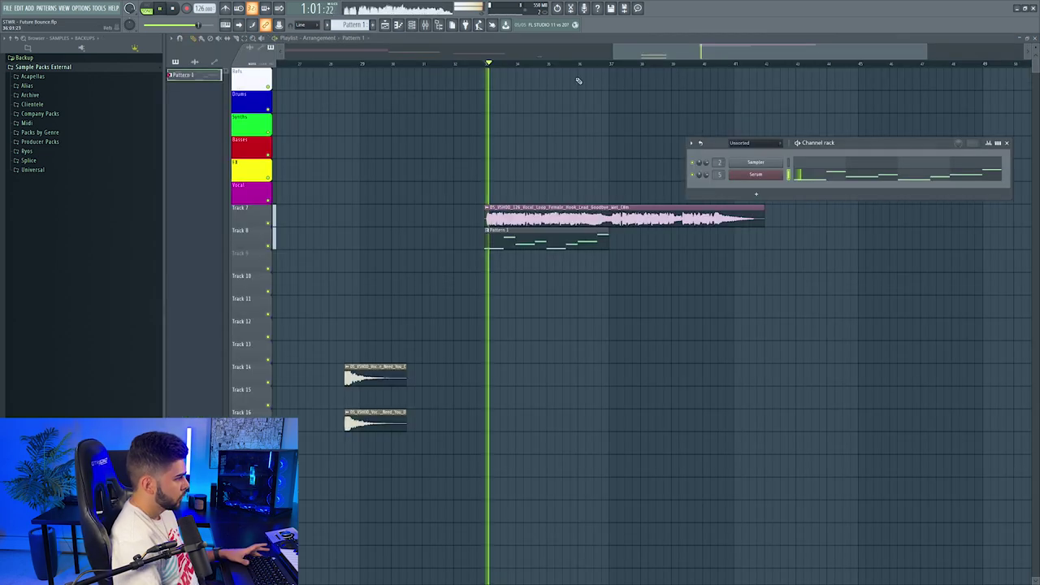
pyautogui.click(805, 178)
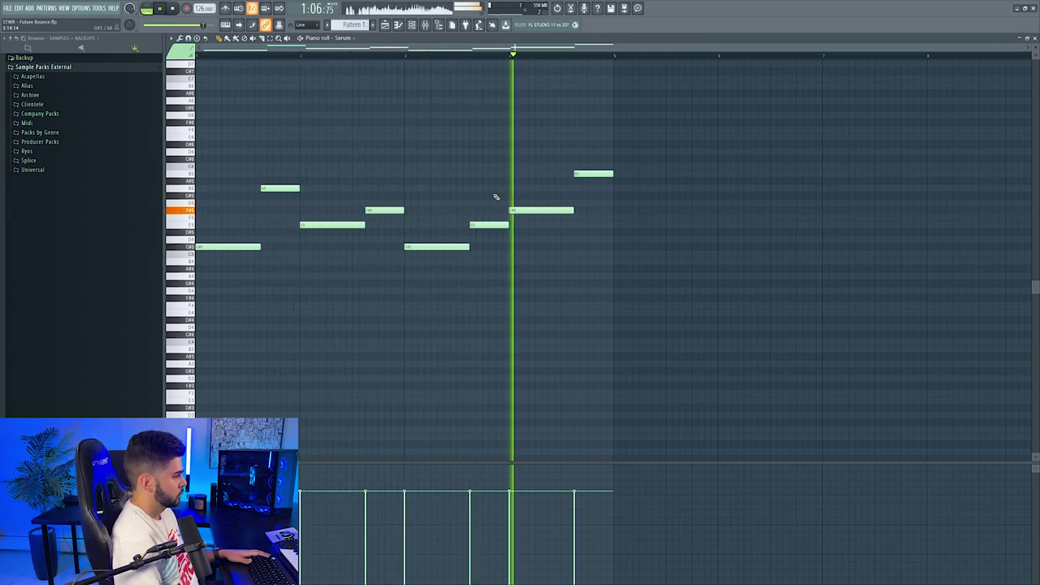
pyautogui.press('space')
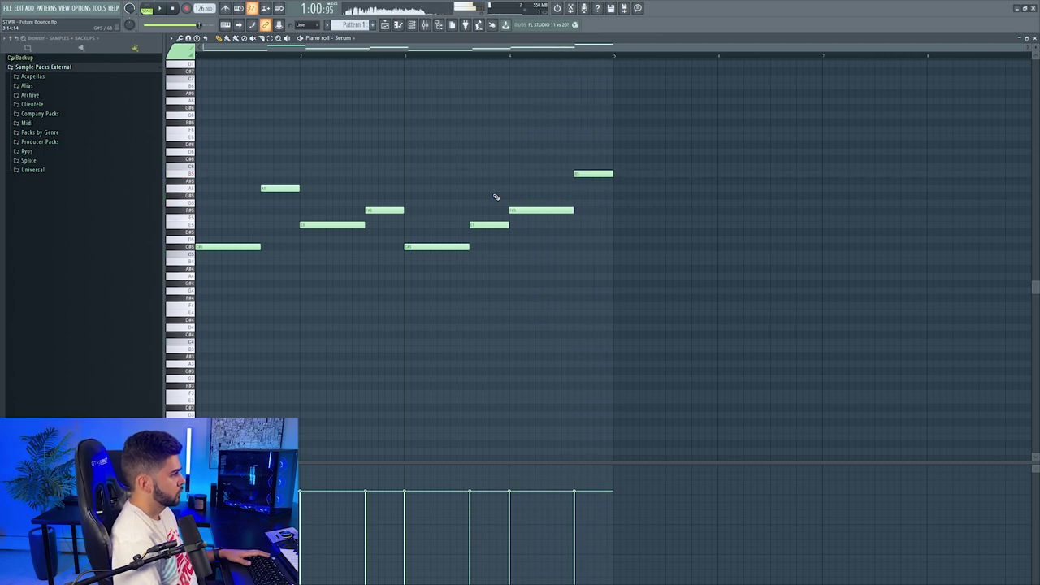
# Step: Copy the Serum channel's notes and add a Sylenth1 instrument channel
pyautogui.press('F5')
pyautogui.rightClick(769, 177)
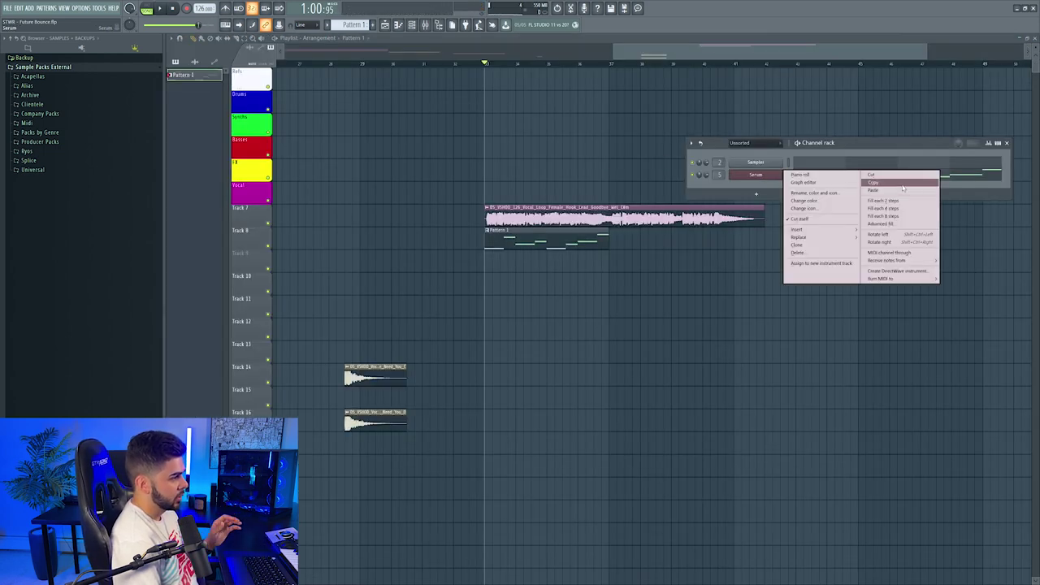
pyautogui.click(902, 188)
pyautogui.click(755, 194)
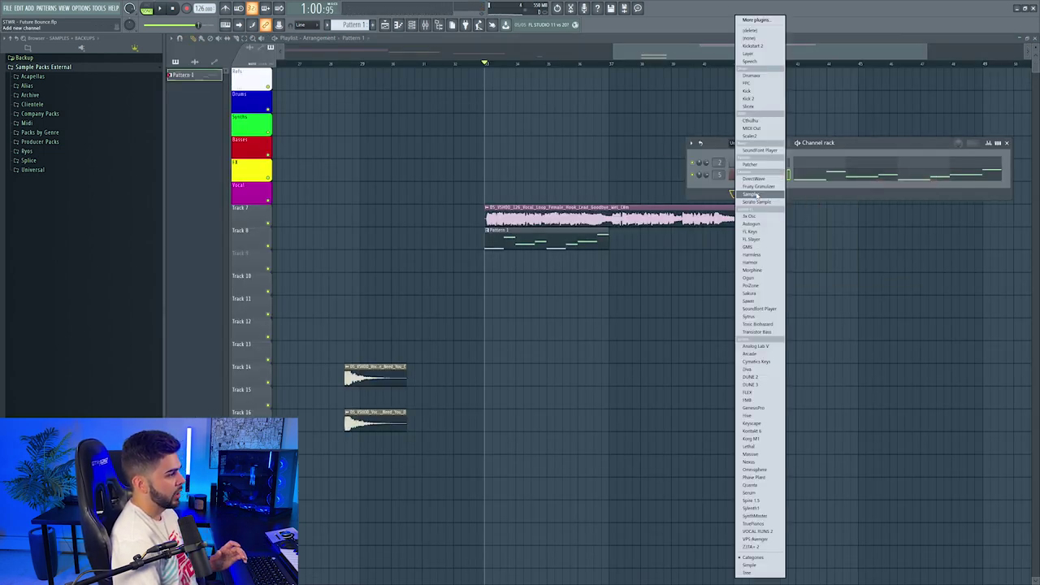
pyautogui.click(755, 509)
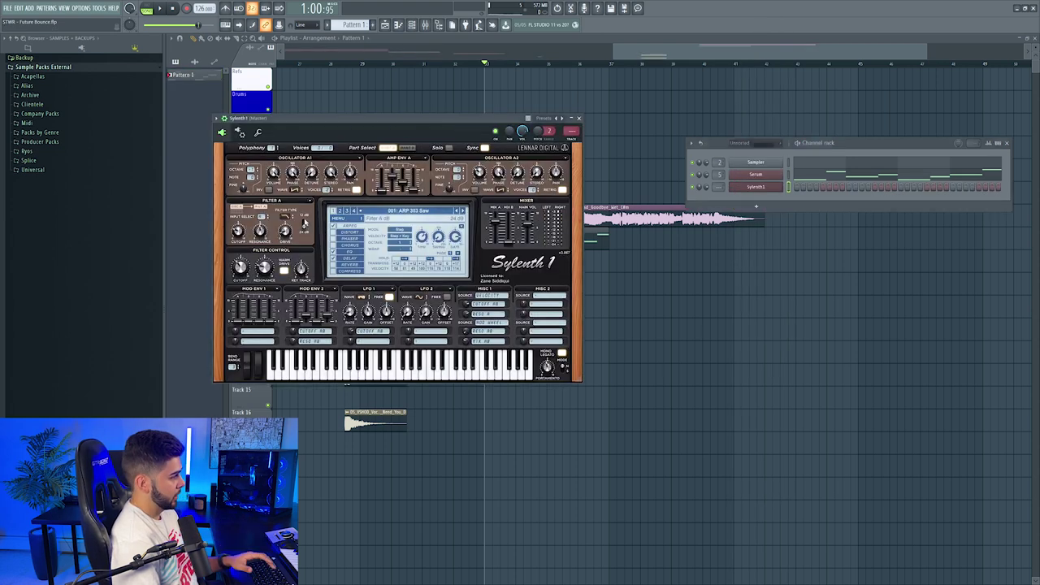
# Step: Initialize the Sylenth1 preset and move the synth window toward the middle of the playlist
pyautogui.click(338, 218)
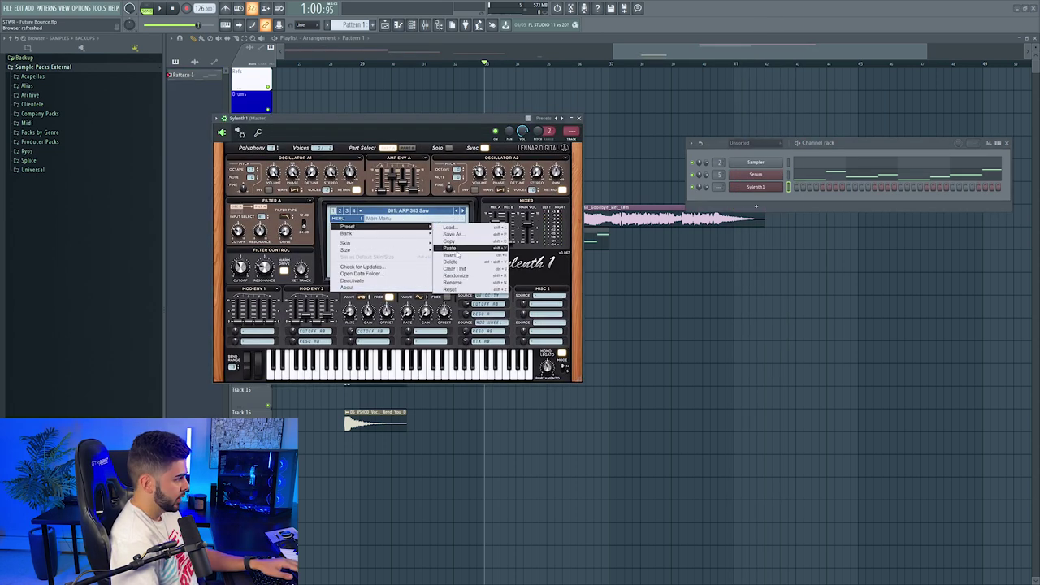
pyautogui.click(455, 257)
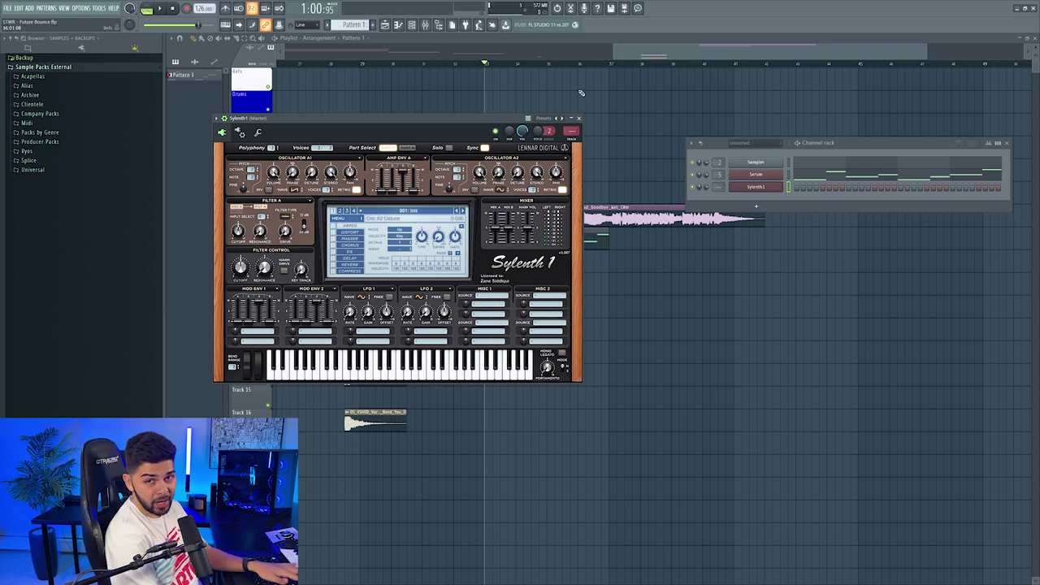
pyautogui.moveTo(430, 118); pyautogui.dragTo(592, 148)
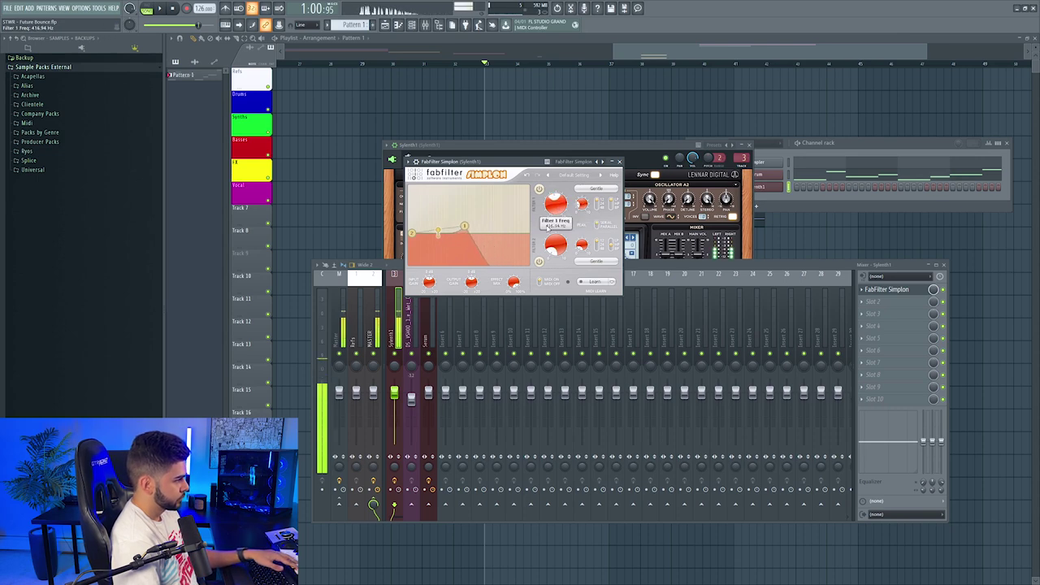
# Step: Load CamelCrusher in the second effect slot of the Sylenth1 mixer track with the British Clean patch
pyautogui.click(894, 304)
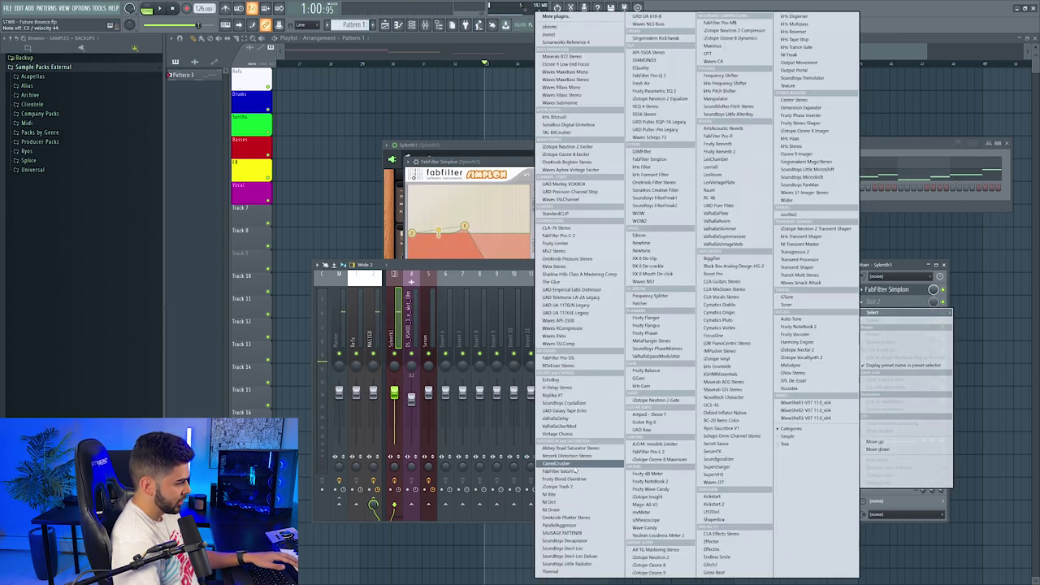
pyautogui.click(569, 463)
pyautogui.click(580, 244)
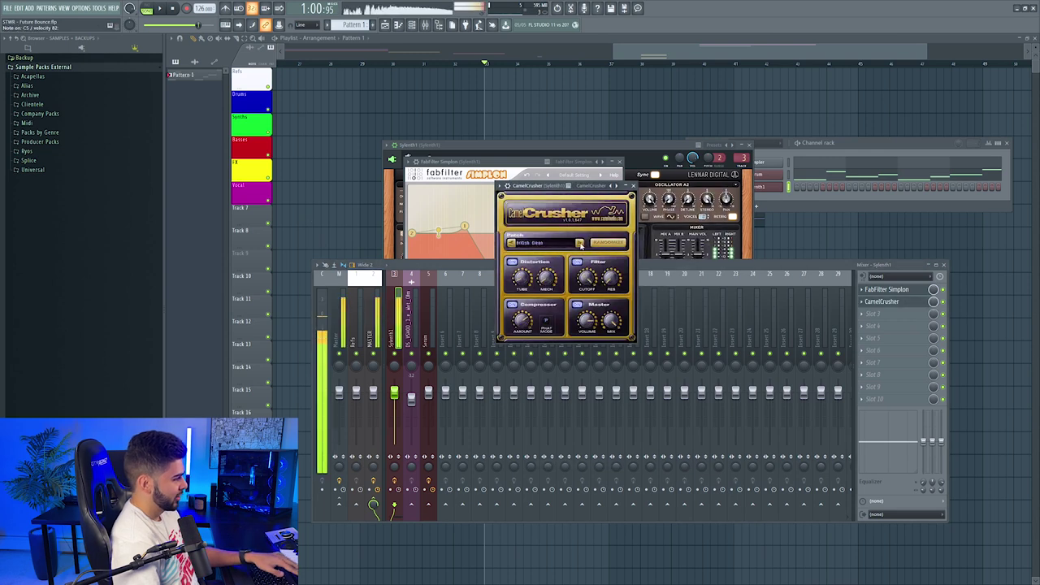
# Step: Copy the Serum notes from Pattern 1 and paste them into the Sylenth1 channel in Pattern 2
pyautogui.click(770, 196)
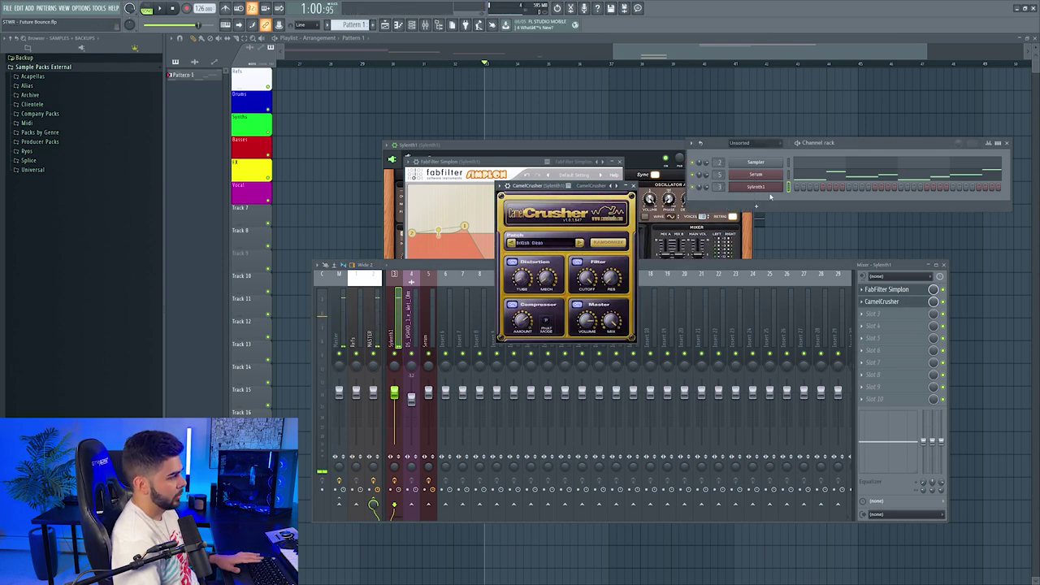
pyautogui.rightClick(767, 176)
pyautogui.click(872, 181)
pyautogui.press('+')
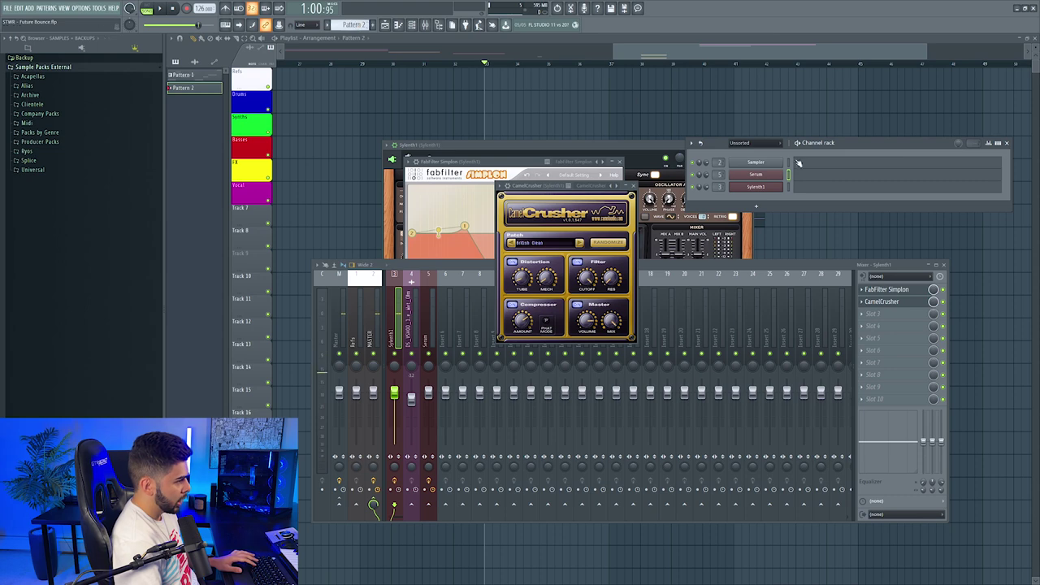
pyautogui.rightClick(764, 187)
pyautogui.click(874, 203)
pyautogui.click(873, 188)
# Step: Stack copies of the Sylenth1 notes into chords, with roots an octave lower and thirds and fifths above
pyautogui.scroll(1, 293, 319)
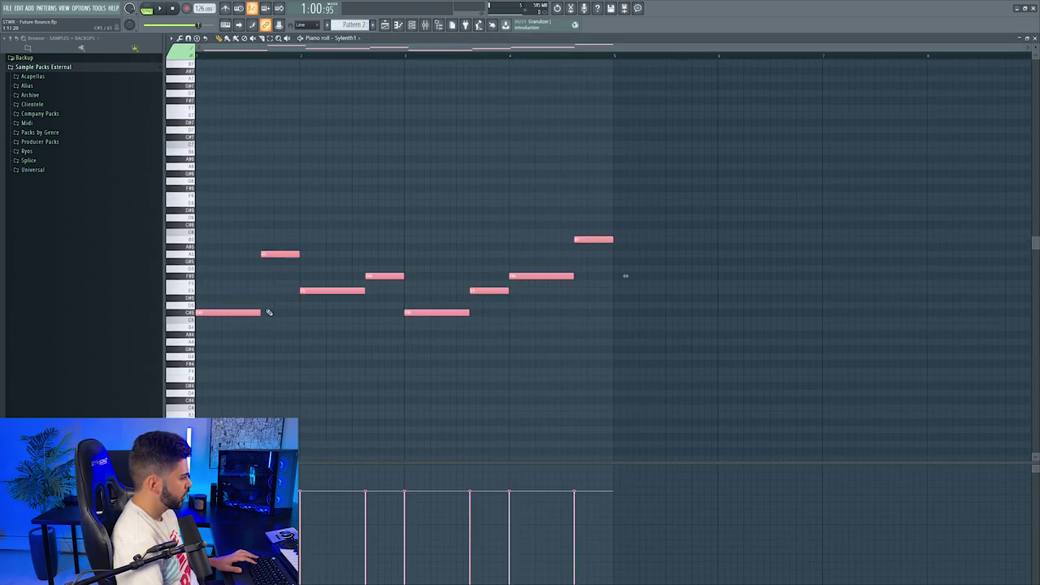
pyautogui.hotkey('ctrl', 'Down')
pyautogui.moveTo(205, 401); pyautogui.dragTo(205, 312)
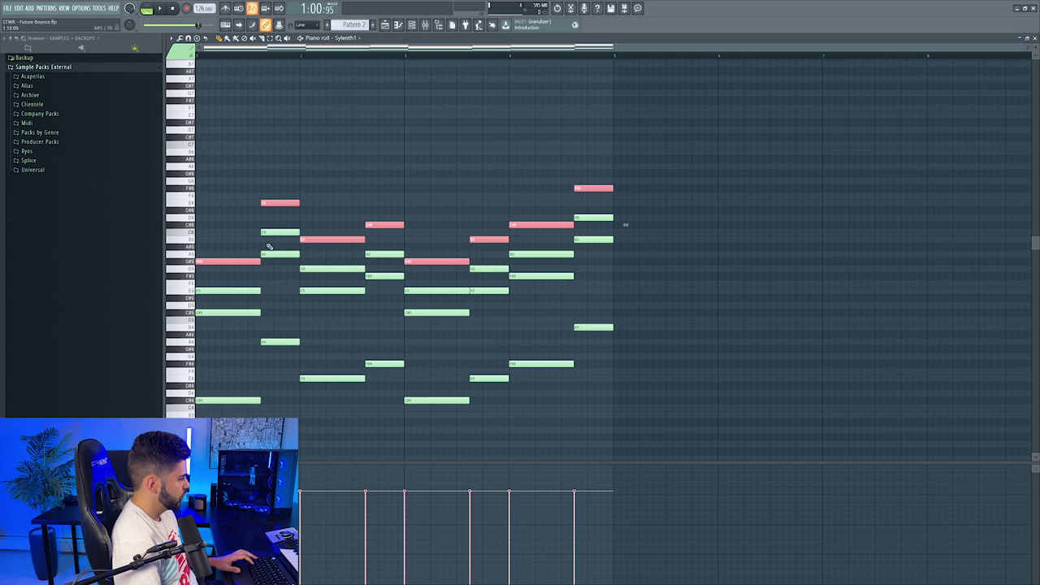
pyautogui.click(272, 232)
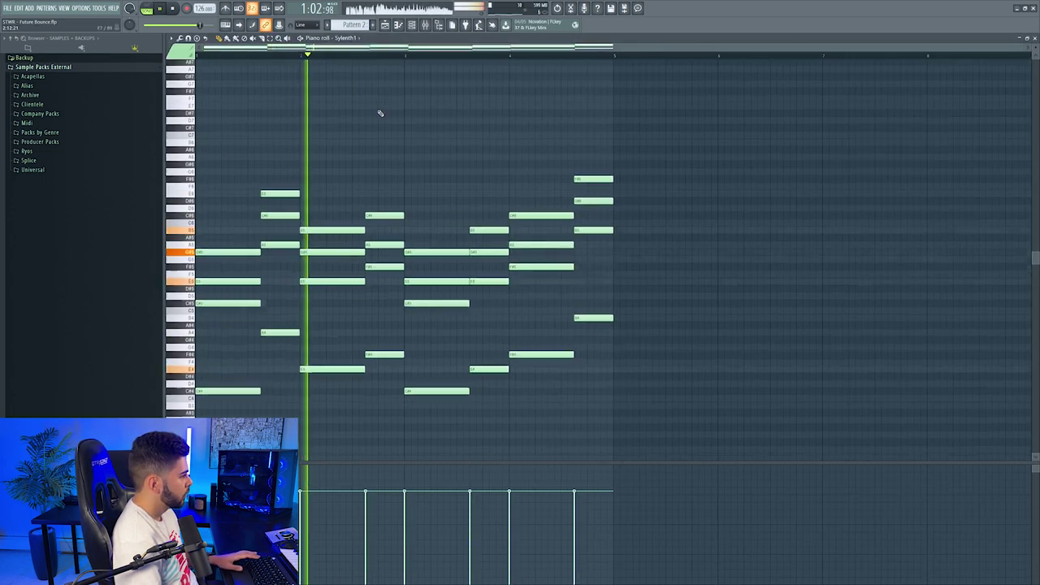
# Step: Transpose all the Sylenth1 chords down an octave and raise the first chord's C#4 to C#5
pyautogui.scroll(-2, 379, 113)
pyautogui.press('space')
pyautogui.click(473, 107)
pyautogui.rightClick(479, 107)
pyautogui.moveTo(233, 222); pyautogui.dragTo(302, 235)
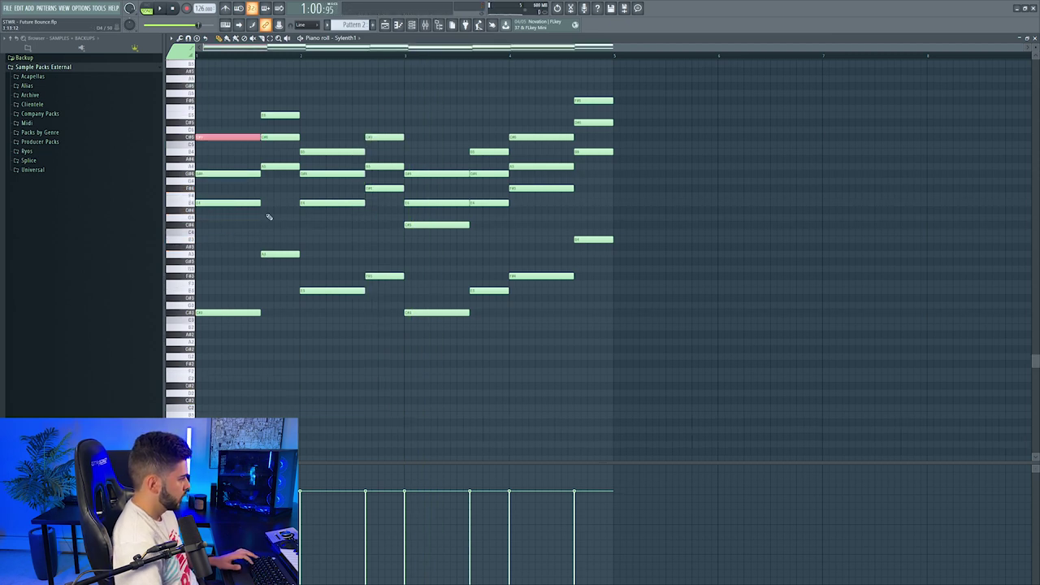
# Step: Raise the first chord's E4 and the third chord's C#4 and E4 by an octave, checking the progression by playback
pyautogui.press('space')
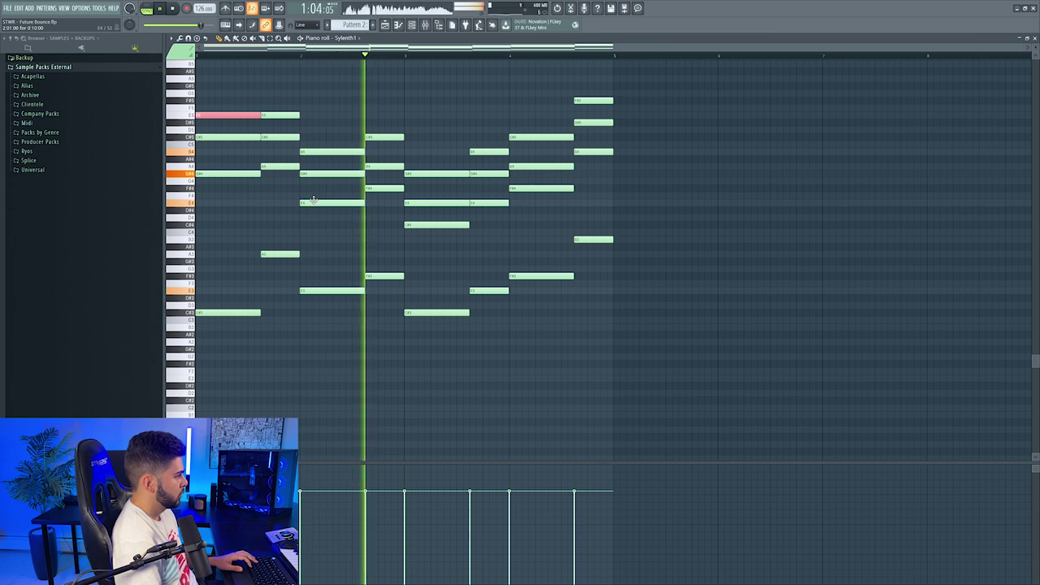
pyautogui.press('space')
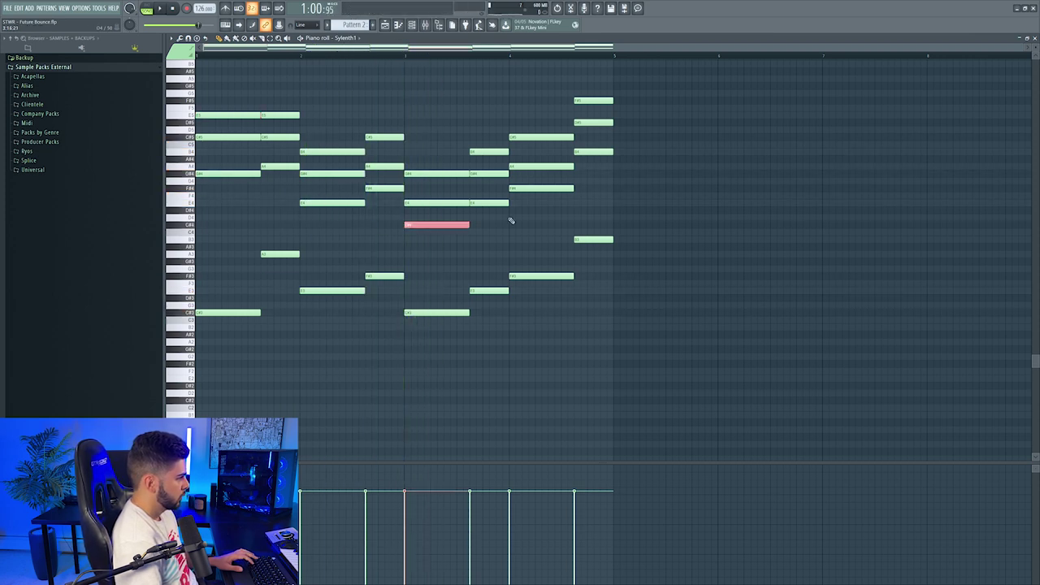
pyautogui.click(435, 203)
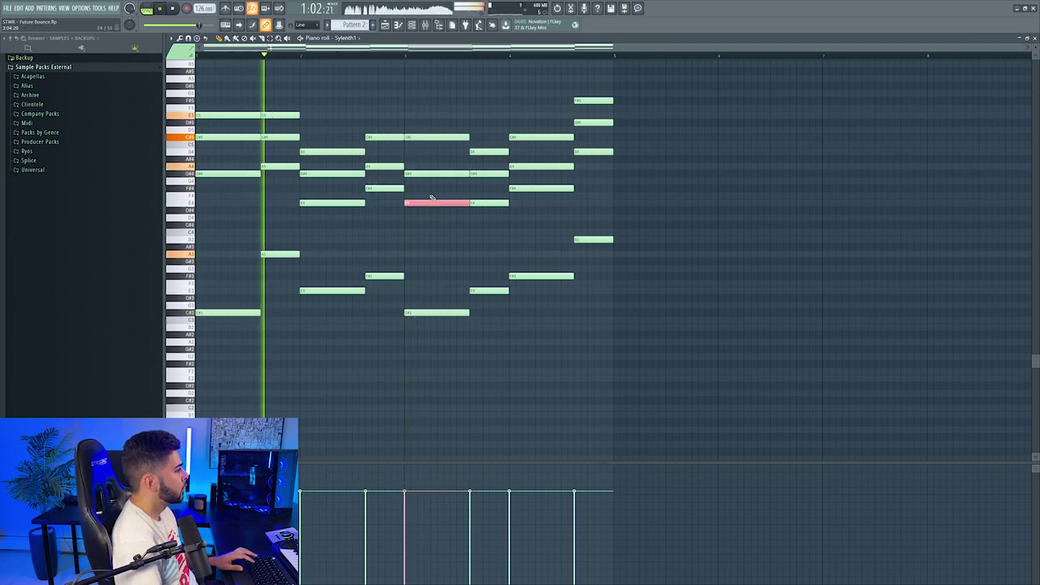
pyautogui.hotkey('ctrl', 'Up')
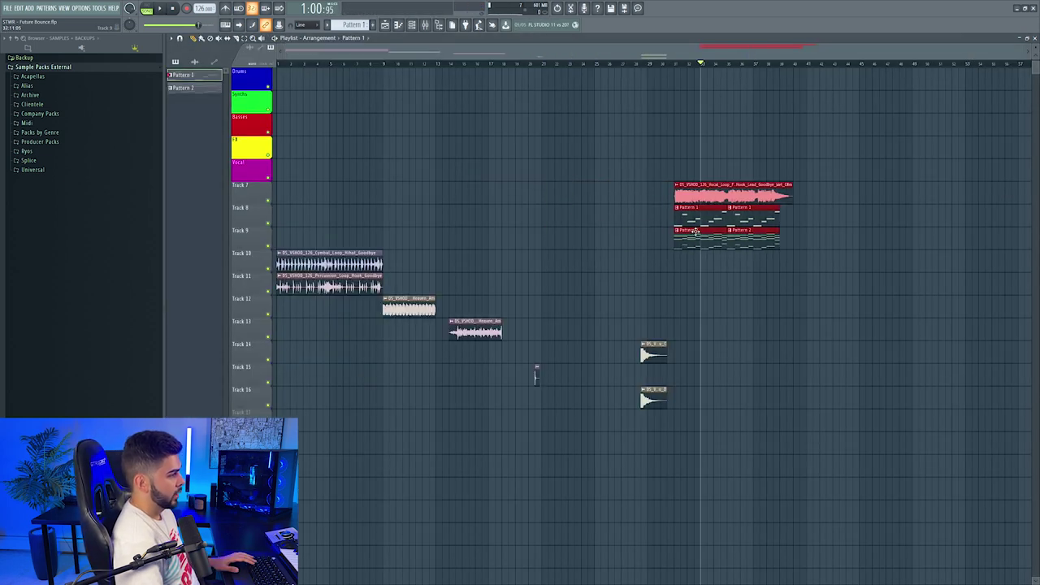
# Step: Move the female hook vocal and the Pattern 1 and Pattern 2 clips together to start at bar 33
pyautogui.moveTo(694, 230); pyautogui.dragTo(721, 230)
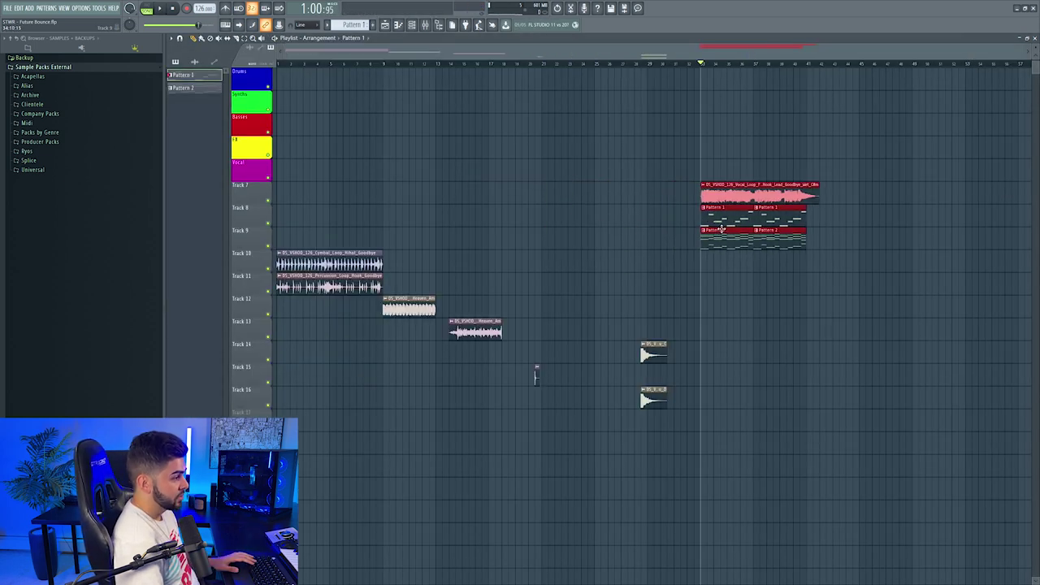
pyautogui.scroll(3, 415, 70)
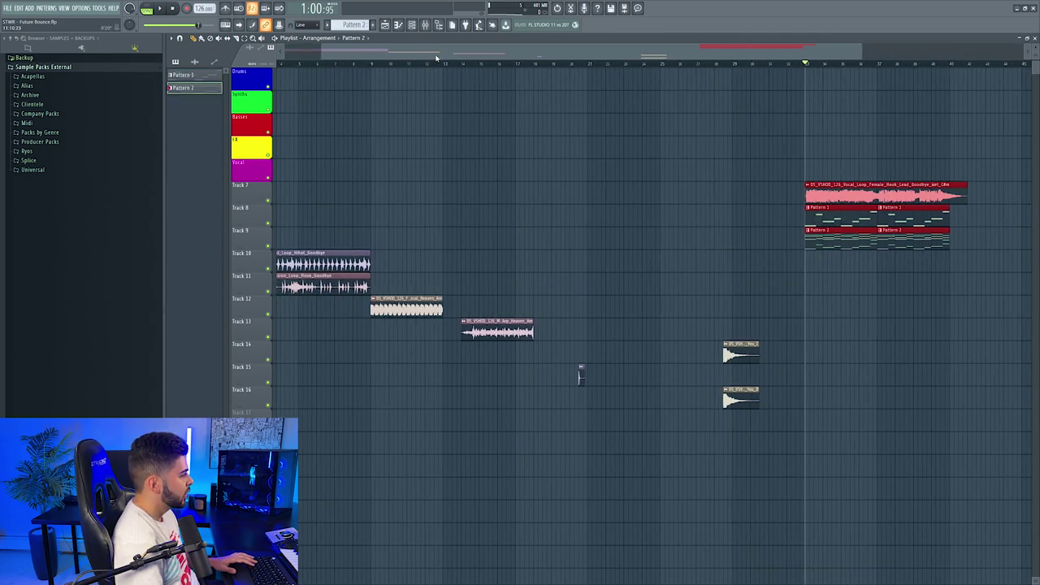
# Step: Route the Melody Loop Arp Heaven Am to mixer track 6 and move its clip to Track 10, starting at bar 33
pyautogui.scroll(-4, 589, 199)
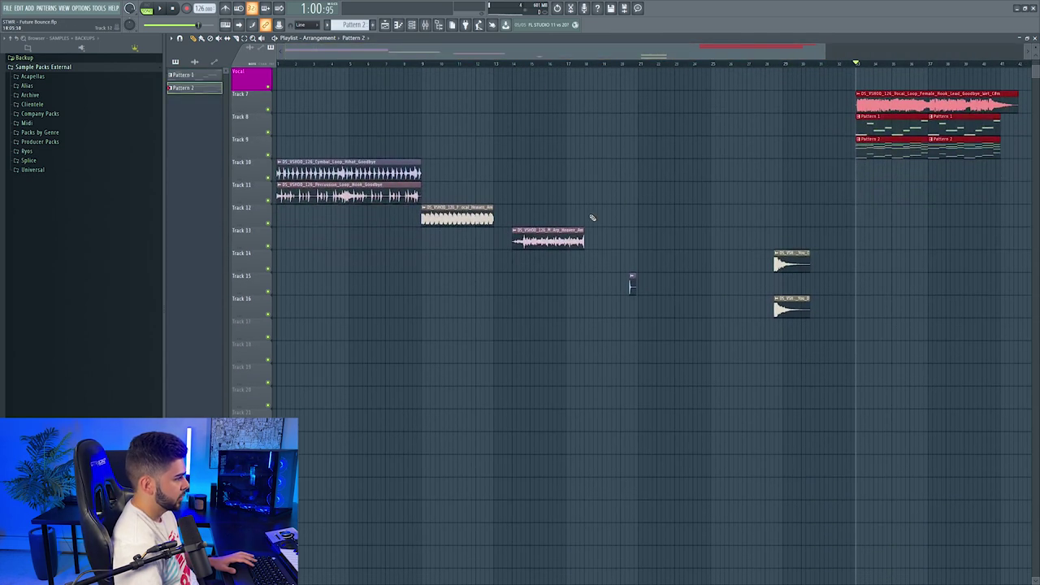
pyautogui.doubleClick(528, 236)
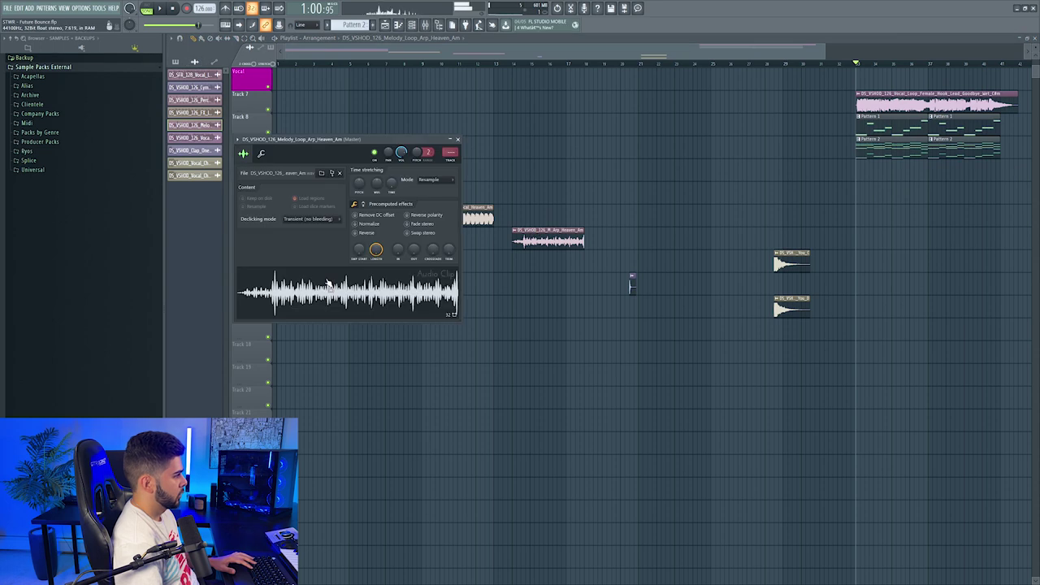
pyautogui.click(451, 160)
pyautogui.moveTo(551, 237); pyautogui.dragTo(868, 168)
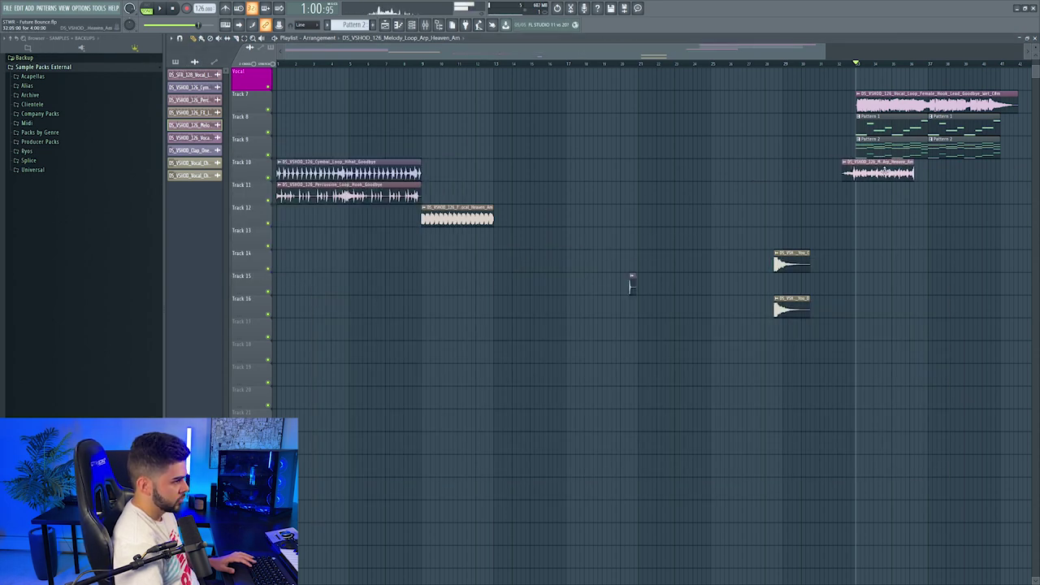
pyautogui.scroll(4, 925, 84)
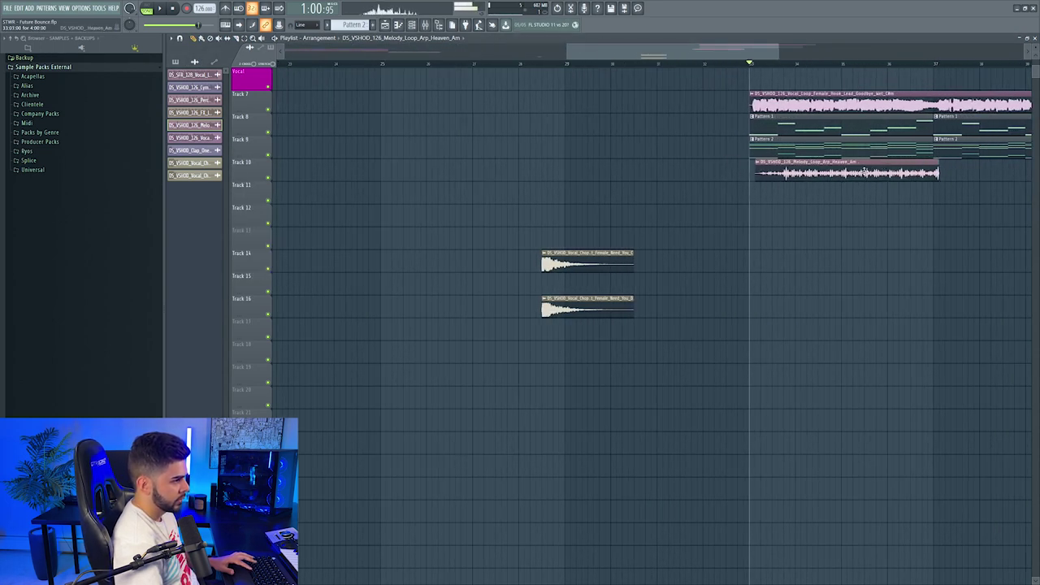
pyautogui.moveTo(643, 52); pyautogui.dragTo(704, 52)
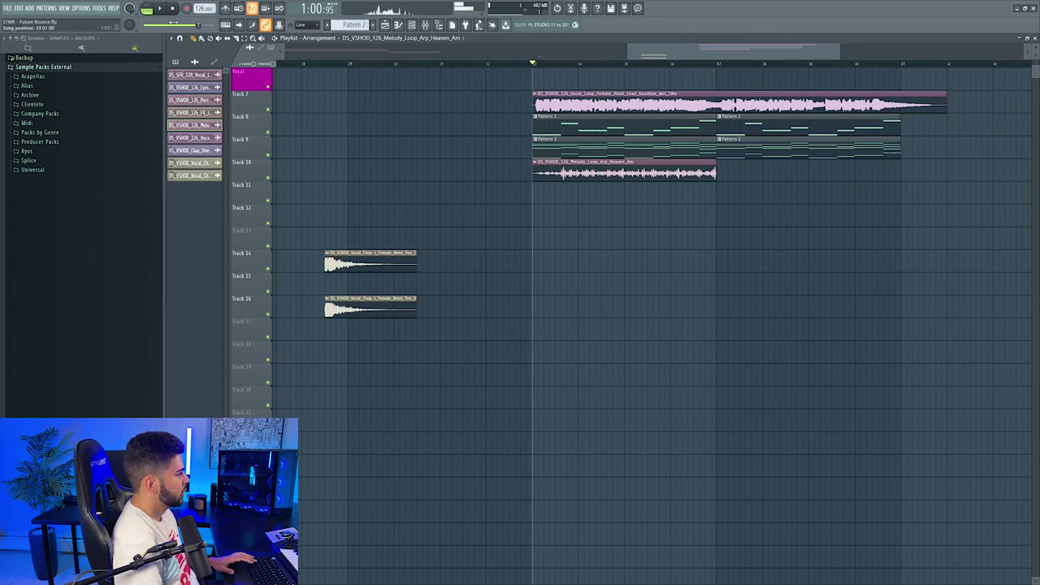
# Step: Set the arp loop's time-stretching mode to Auto and play it with the other layers from bar 33, with the mixer open
pyautogui.click(173, 8)
pyautogui.scroll(3, 657, 200)
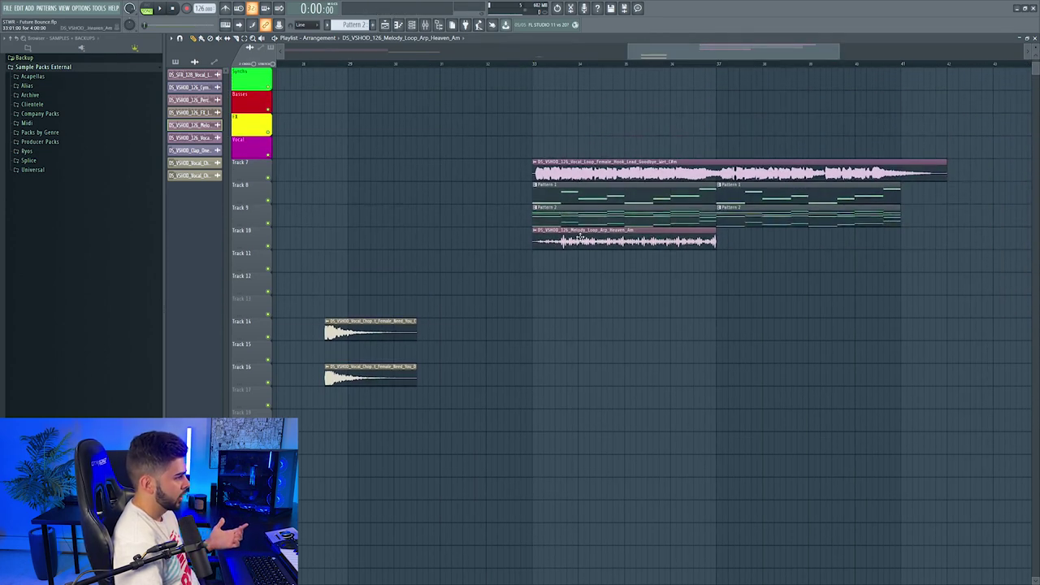
pyautogui.doubleClick(581, 235)
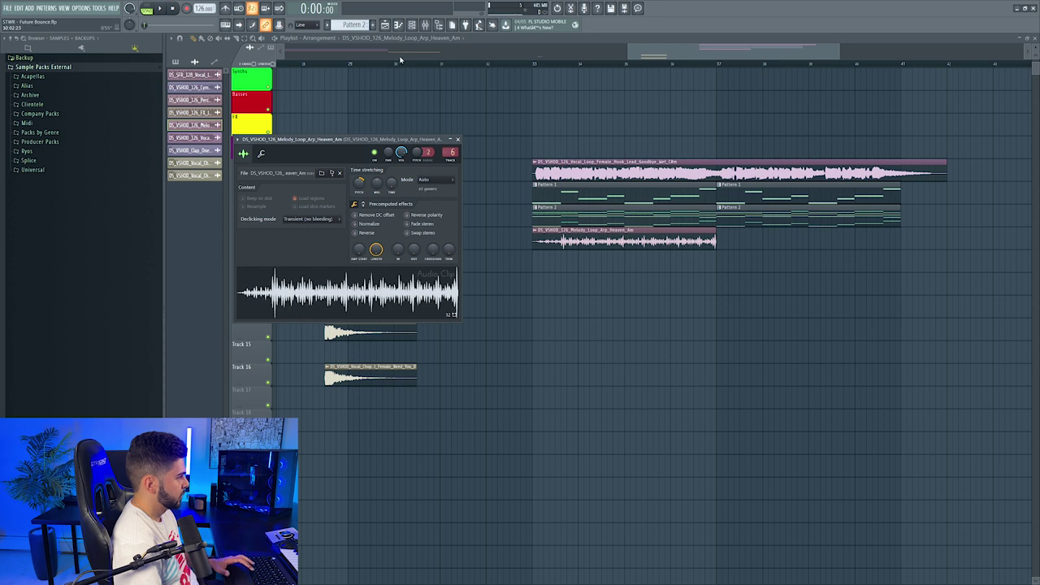
pyautogui.click(425, 25)
pyautogui.click(533, 63)
pyautogui.press('space')
pyautogui.press('F9')
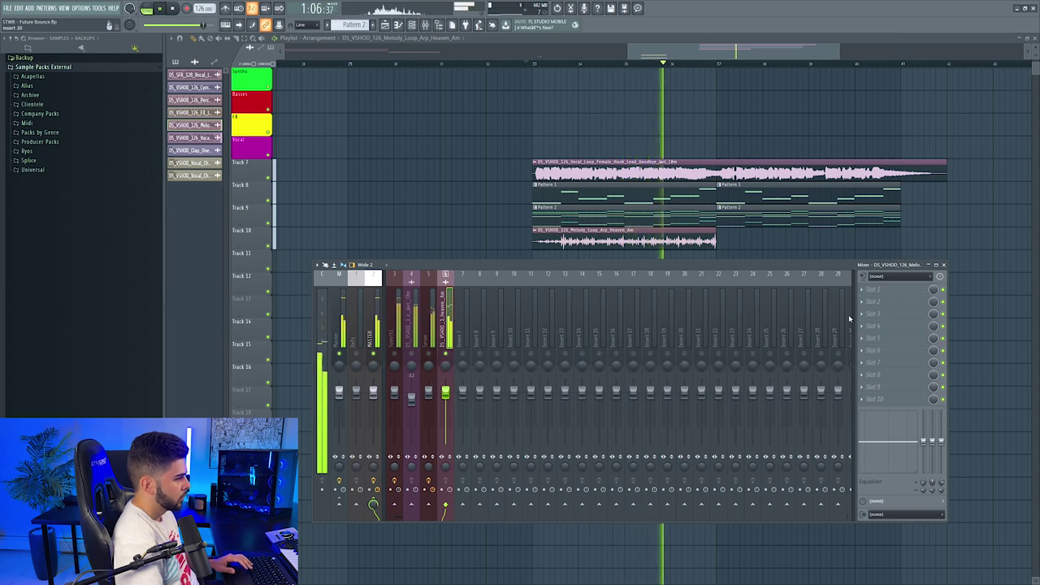
# Step: Add OTT to the first effect slot of the arp loop's mixer track and set its depth to 87%
pyautogui.click(870, 291)
pyautogui.click(715, 53)
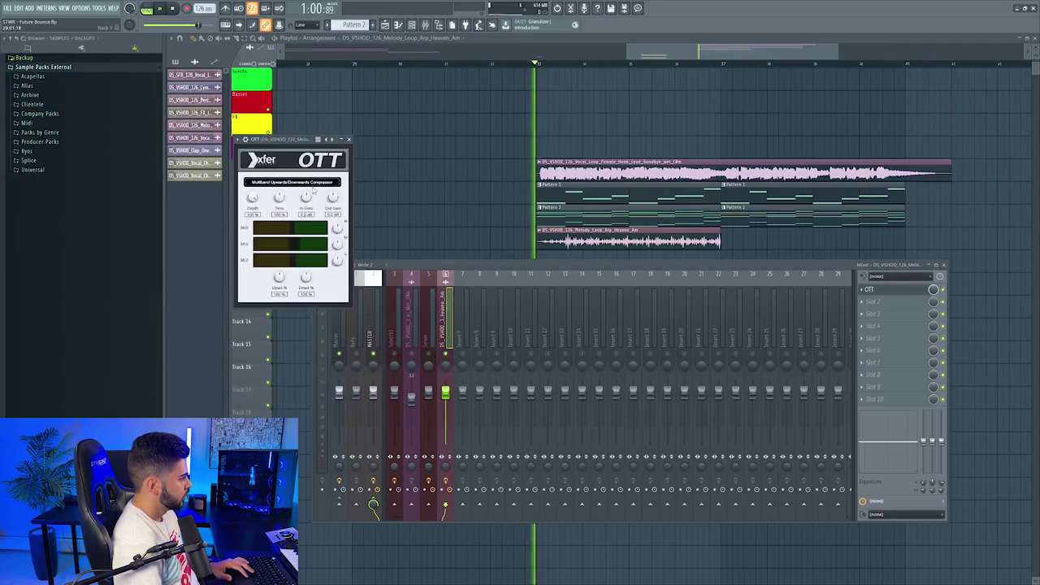
pyautogui.moveTo(252, 198); pyautogui.dragTo(249, 207)
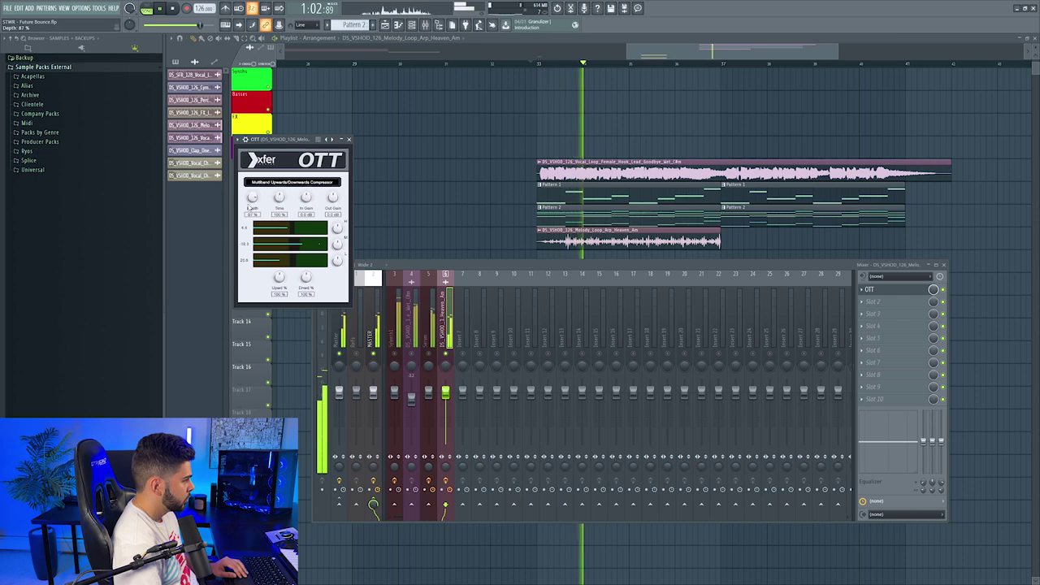
pyautogui.press('space')
pyautogui.click(350, 139)
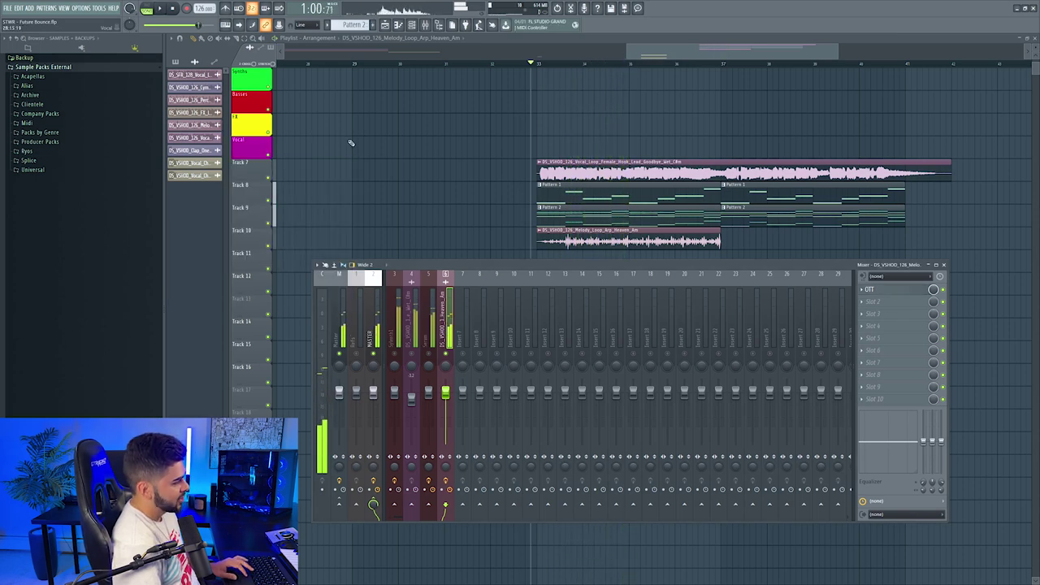
# Step: Slice the arp loop on Track 10 and repeat a full one-bar slice four times from bar 33 to bar 37
pyautogui.click(573, 65)
pyautogui.scroll(2, 573, 65)
pyautogui.press('c')
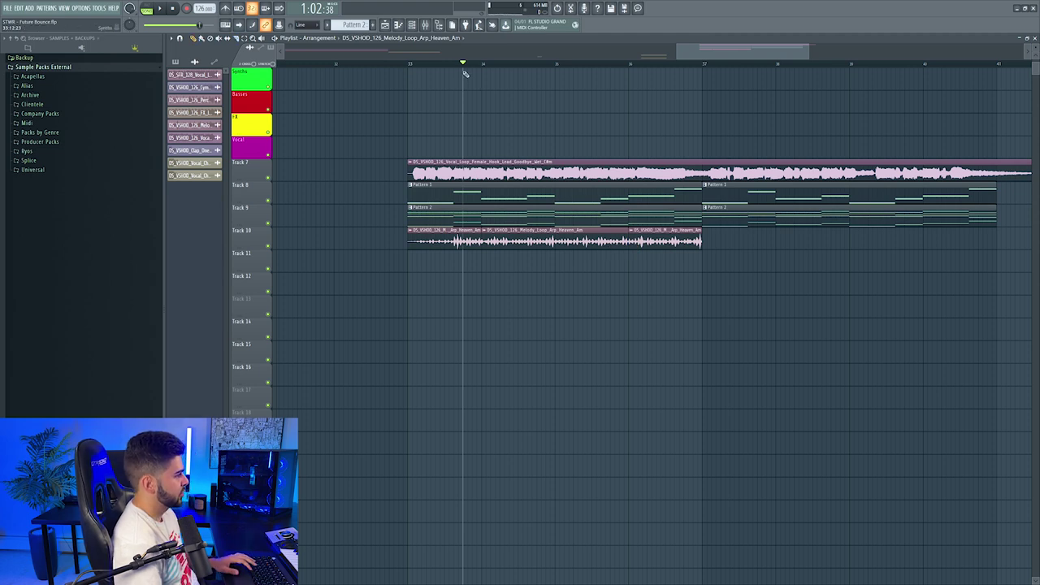
pyautogui.scroll(2, 464, 71)
pyautogui.click(438, 244)
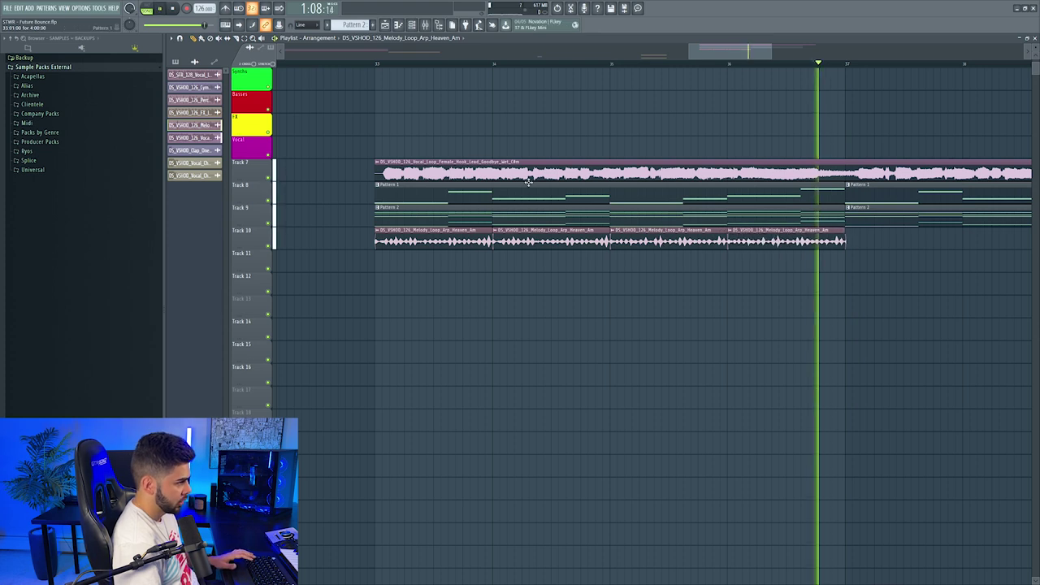
# Step: Duplicate the four one-bar arp slices on Track 10 to fill bars 37 to 41
pyautogui.click(376, 65)
pyautogui.scroll(-4, 376, 65)
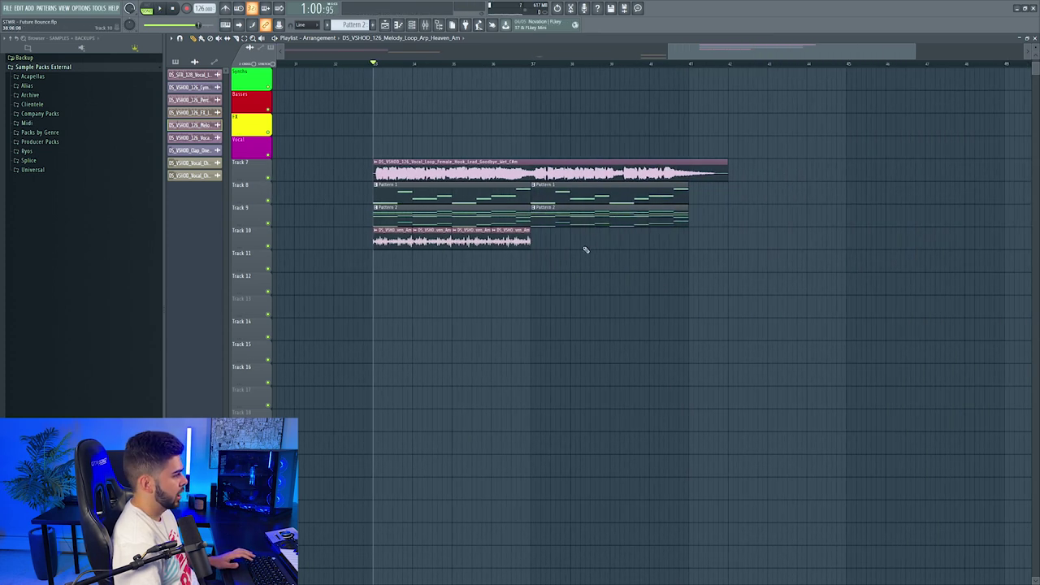
pyautogui.hotkey('ctrl', 'b')
pyautogui.scroll(-4, 486, 65)
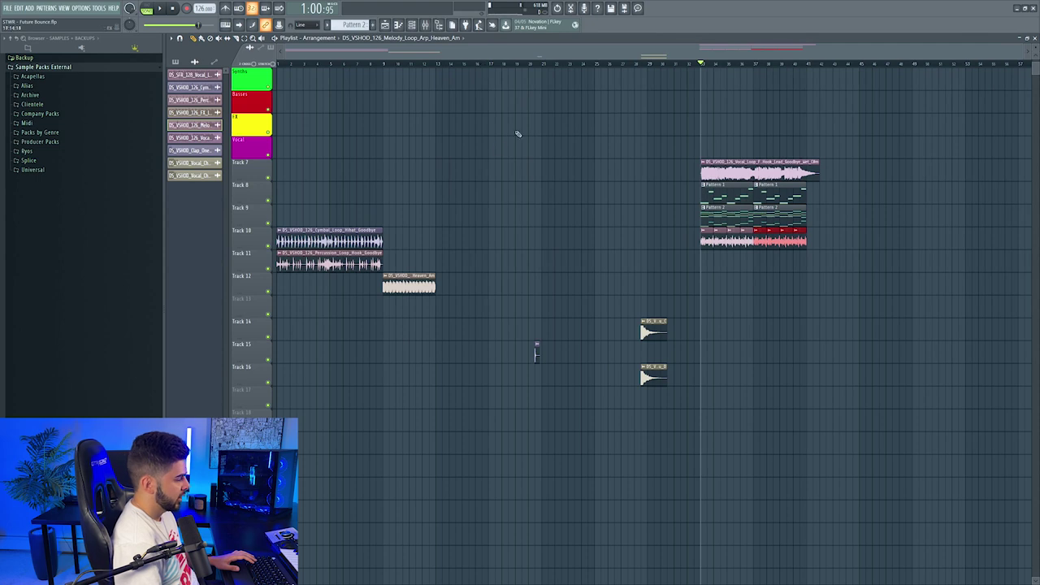
# Step: Play the layered vocal, patterns and arp from bar 33 and check their levels in the mixer
pyautogui.moveTo(762, 49); pyautogui.dragTo(831, 49)
pyautogui.press('F9')
pyautogui.press('F9')
pyautogui.moveTo(709, 51); pyautogui.dragTo(718, 52)
pyautogui.press('space')
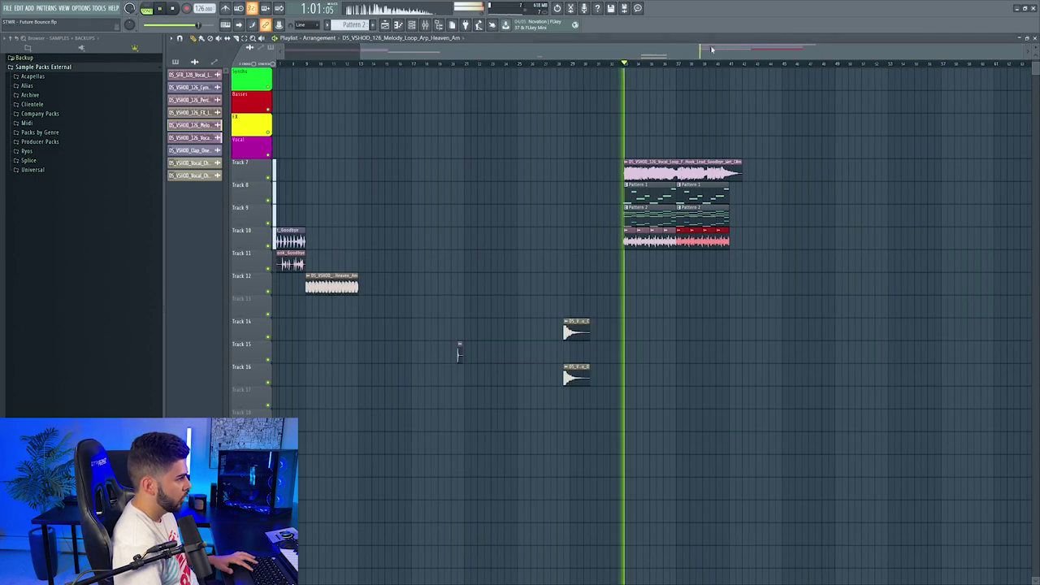
pyautogui.moveTo(515, 51); pyautogui.dragTo(390, 53)
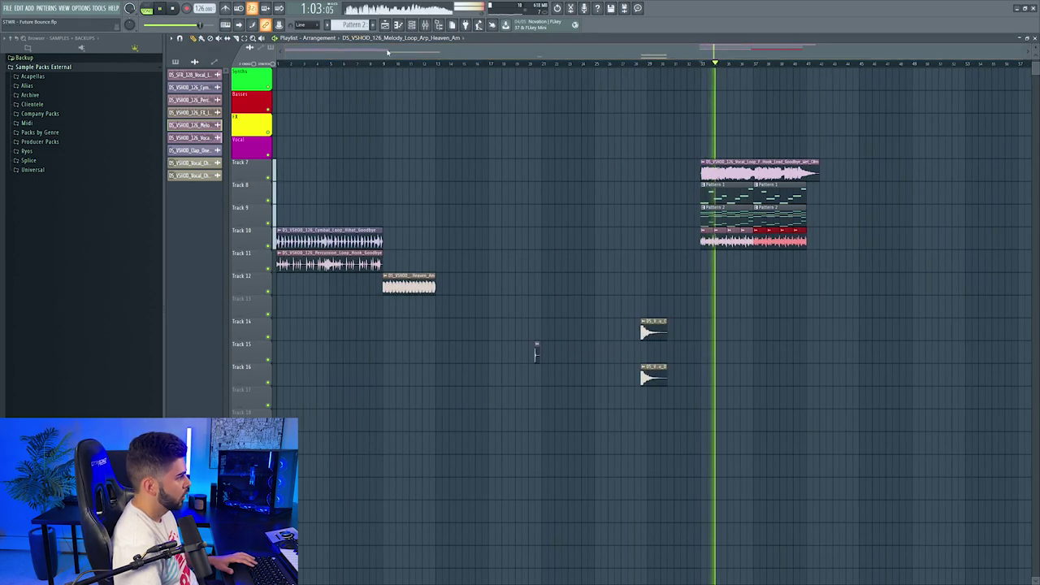
pyautogui.click(424, 26)
pyautogui.press('space')
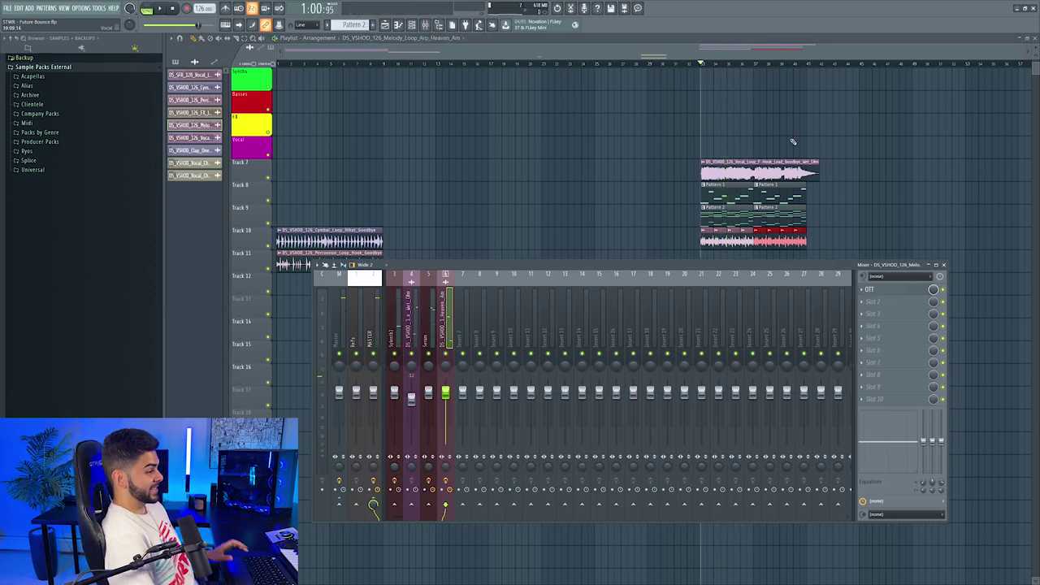
pyautogui.press('F9')
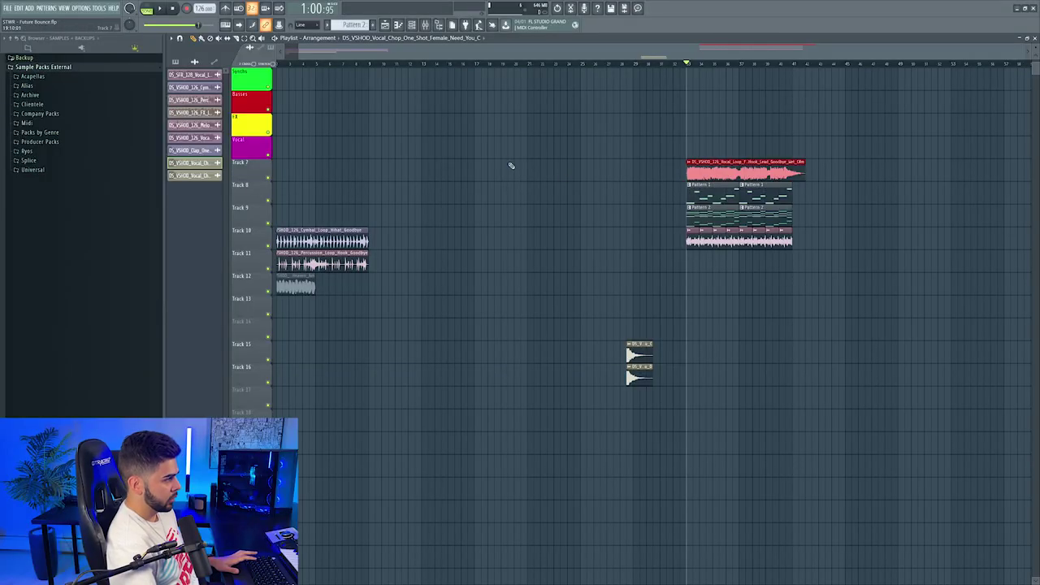
# Step: Select the vocal, pattern and arp clips on Tracks 7 to 10 and move them together to start at bar 17
pyautogui.moveTo(511, 166); pyautogui.dragTo(735, 173)
pyautogui.hscroll(-1, 609, 73)
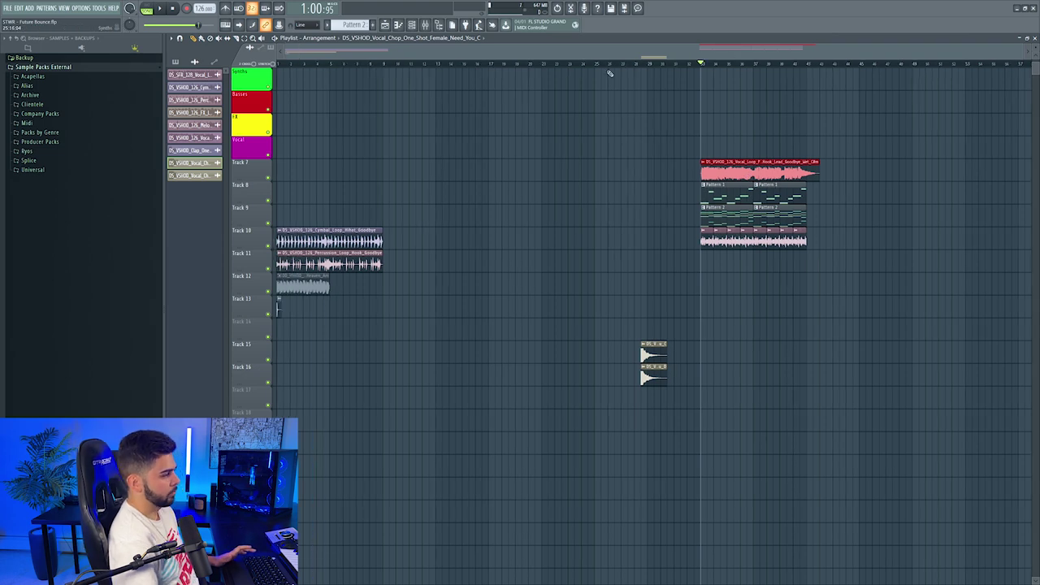
pyautogui.moveTo(620, 136); pyautogui.dragTo(878, 248)
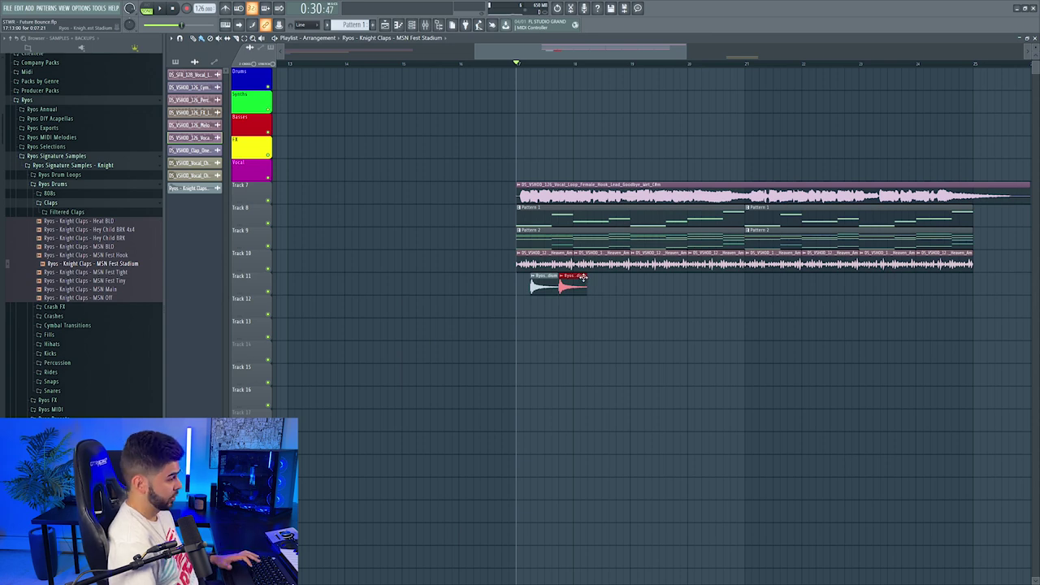
# Step: Repeat the MSN Fest Stadium clap every two beats on Track 11 up to bar 25 during playback
pyautogui.press('space')
pyautogui.moveTo(583, 278); pyautogui.dragTo(985, 284)
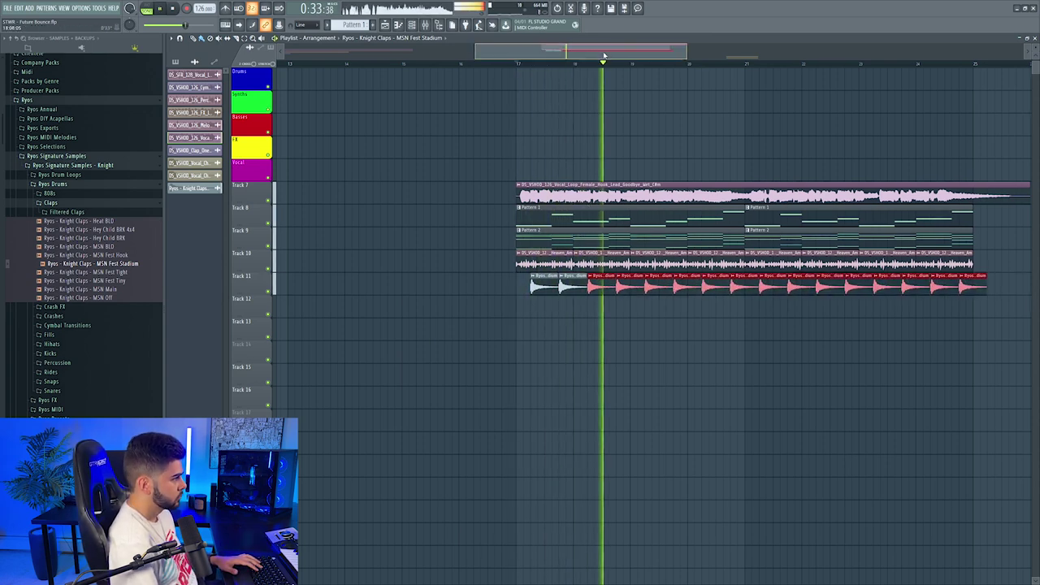
pyautogui.scroll(-3, 603, 57)
# Step: Route the MSN Fest Stadium clap sample to mixer track 8
pyautogui.doubleClick(668, 285)
pyautogui.hotkey('ctrl', 'l')
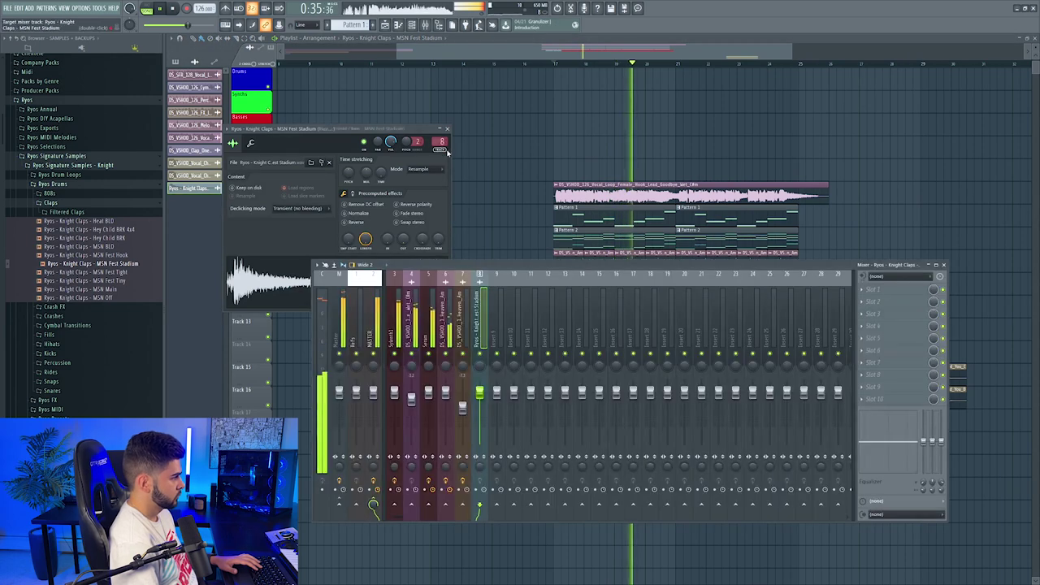
pyautogui.moveTo(626, 54); pyautogui.dragTo(630, 55)
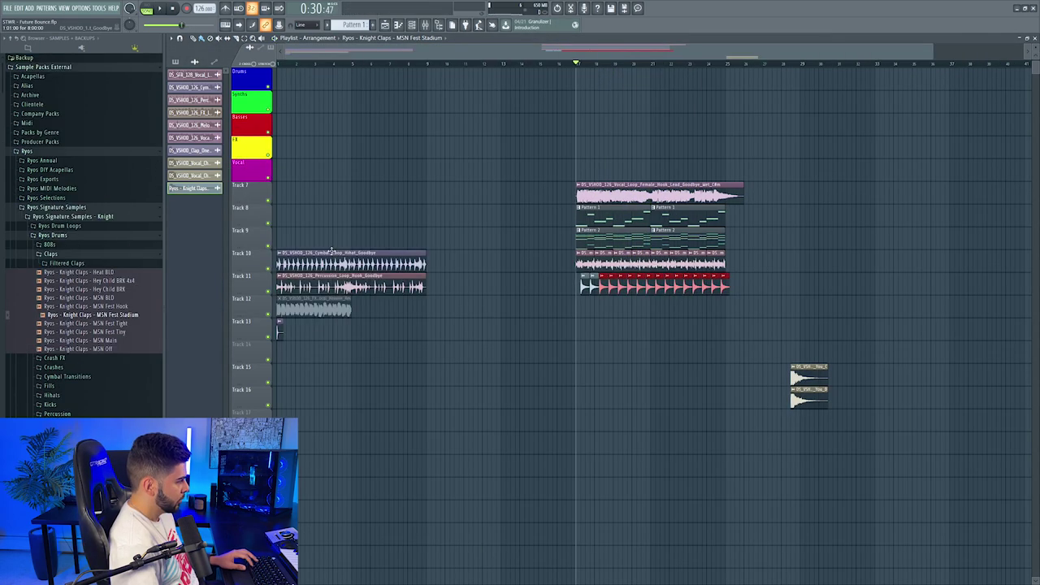
# Step: Move the cymbal hi-hat loop to Track 12 at bar 17, route it to mixer track 9 and lower its fader slightly
pyautogui.moveTo(313, 258); pyautogui.dragTo(604, 311)
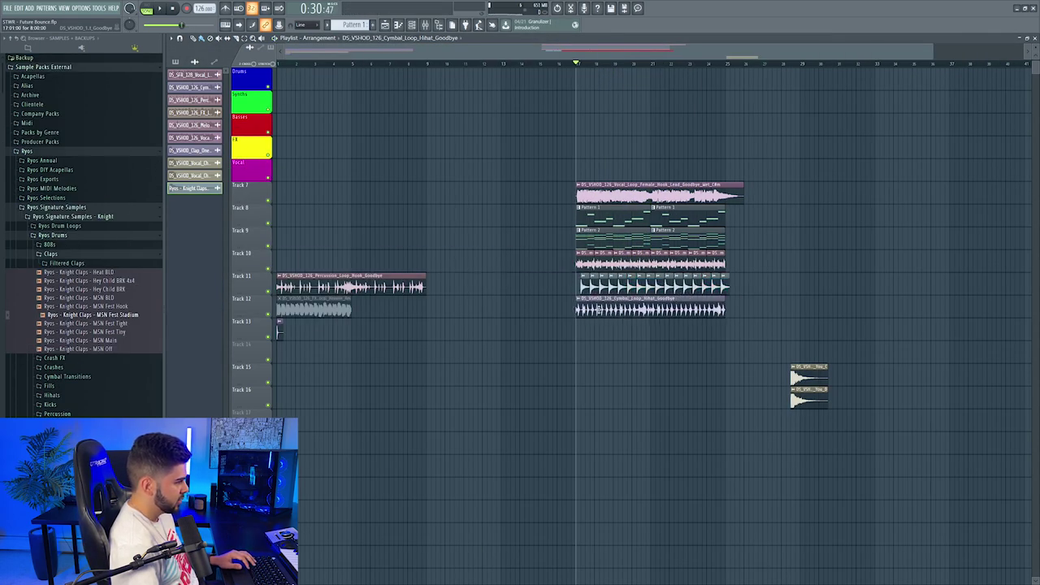
pyautogui.scroll(2, 673, 71)
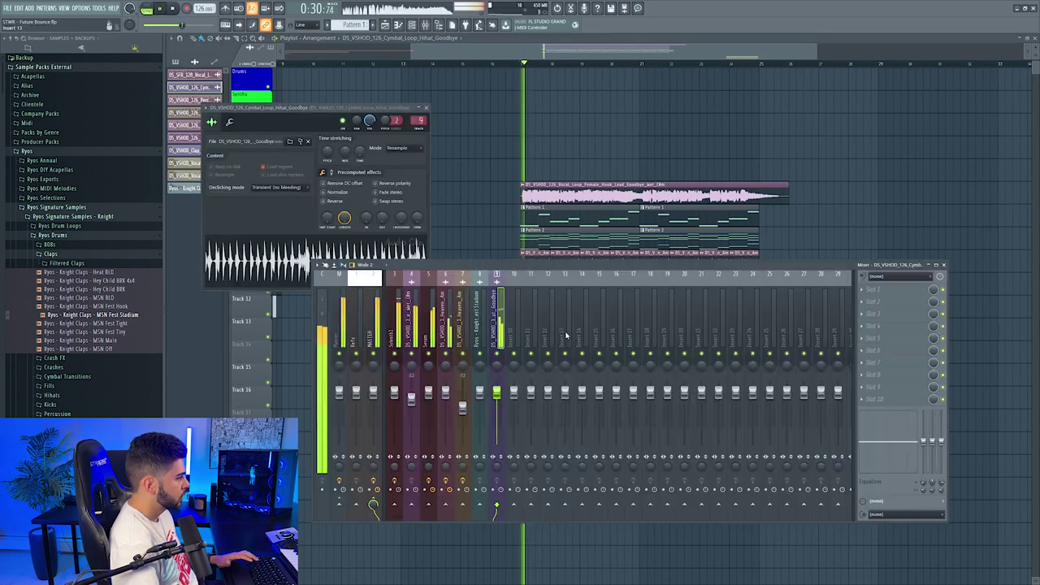
pyautogui.moveTo(497, 395); pyautogui.dragTo(498, 400)
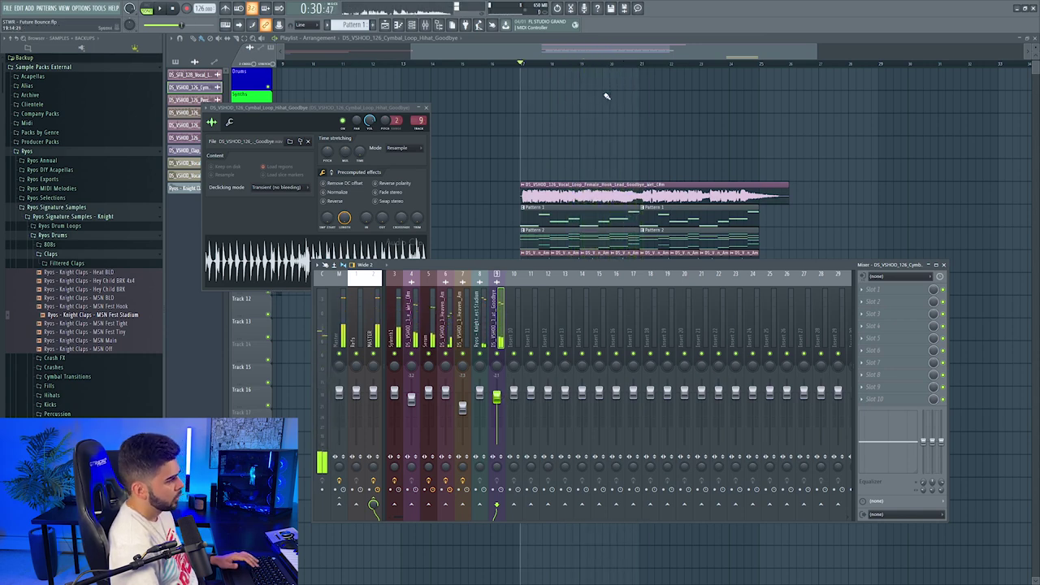
# Step: Replace the hi-hat loop on Track 12 at bar 17 with the percussion loop and route it to mixer track 10
pyautogui.click(602, 50)
pyautogui.scroll(-2, 587, 65)
pyautogui.moveTo(534, 314)
pyautogui.mouseDown()
pyautogui.moveTo(310, 259)
pyautogui.moveTo(551, 310)
pyautogui.mouseUp()
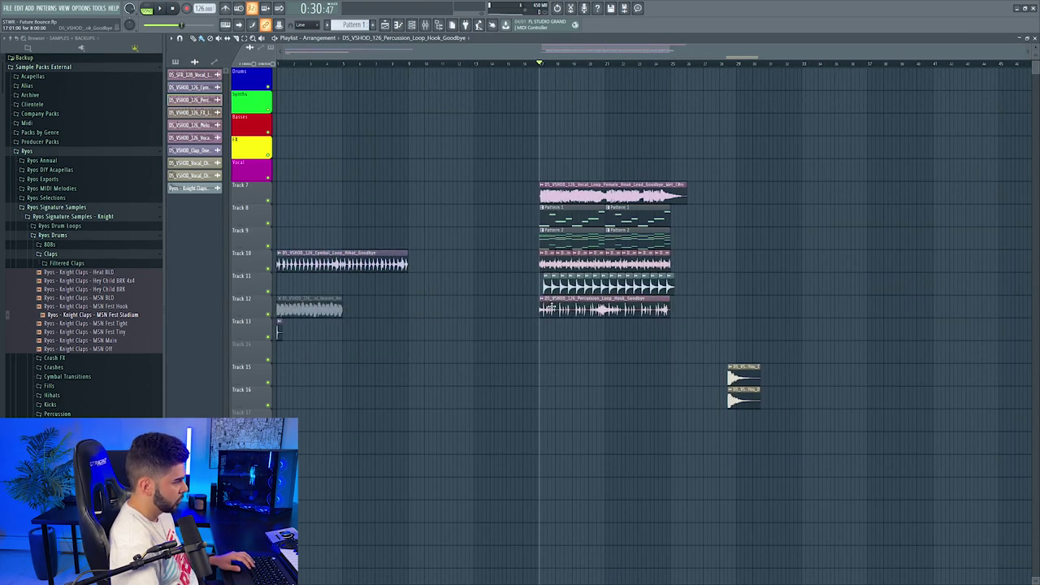
pyautogui.doubleClick(552, 309)
pyautogui.press('F9')
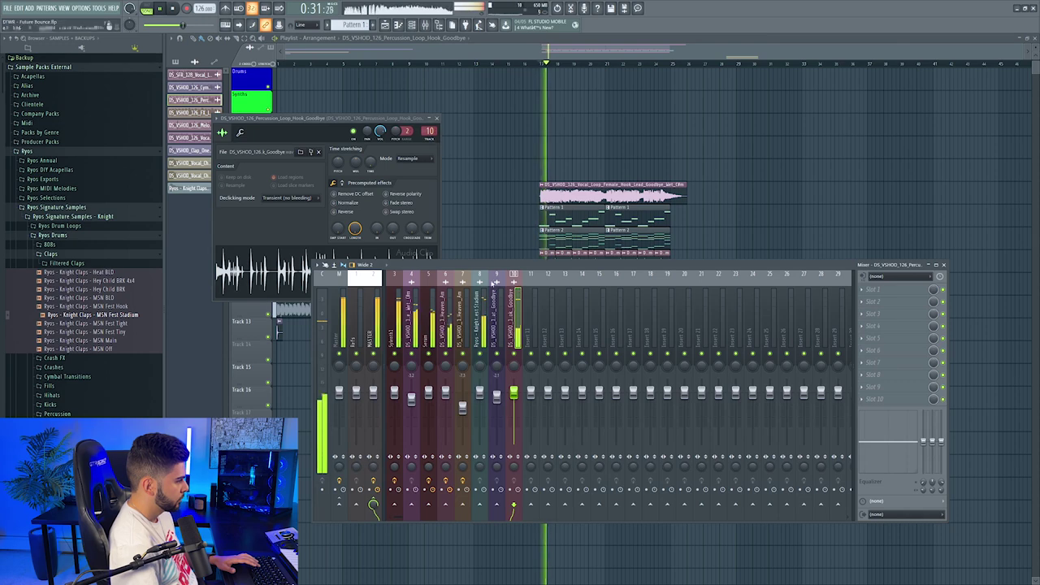
# Step: Play the section from bar 17 to hear the percussion loop with the claps, arp and chords
pyautogui.click(571, 59)
pyautogui.scroll(4, 584, 65)
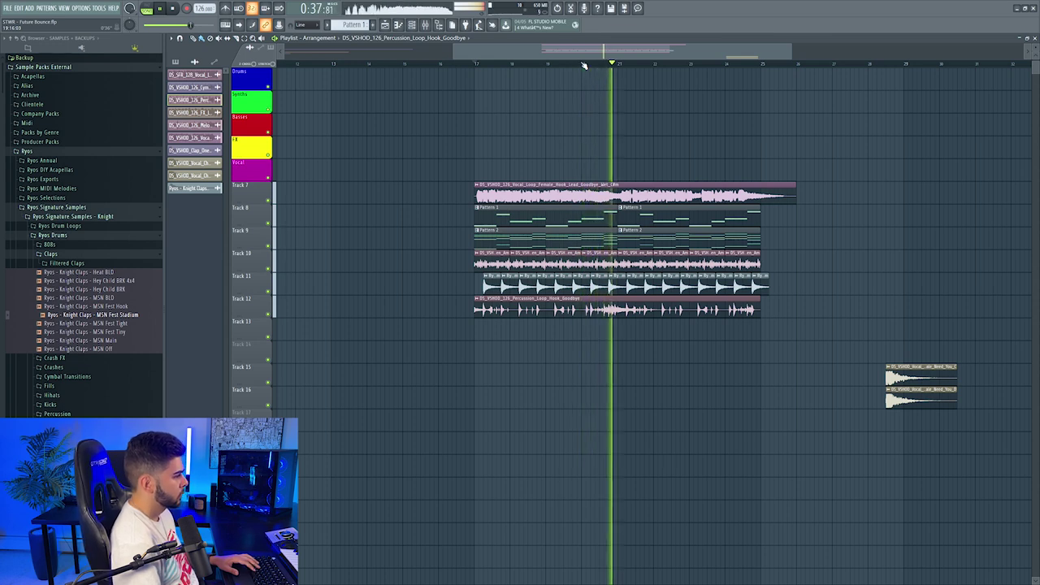
pyautogui.scroll(2, 583, 63)
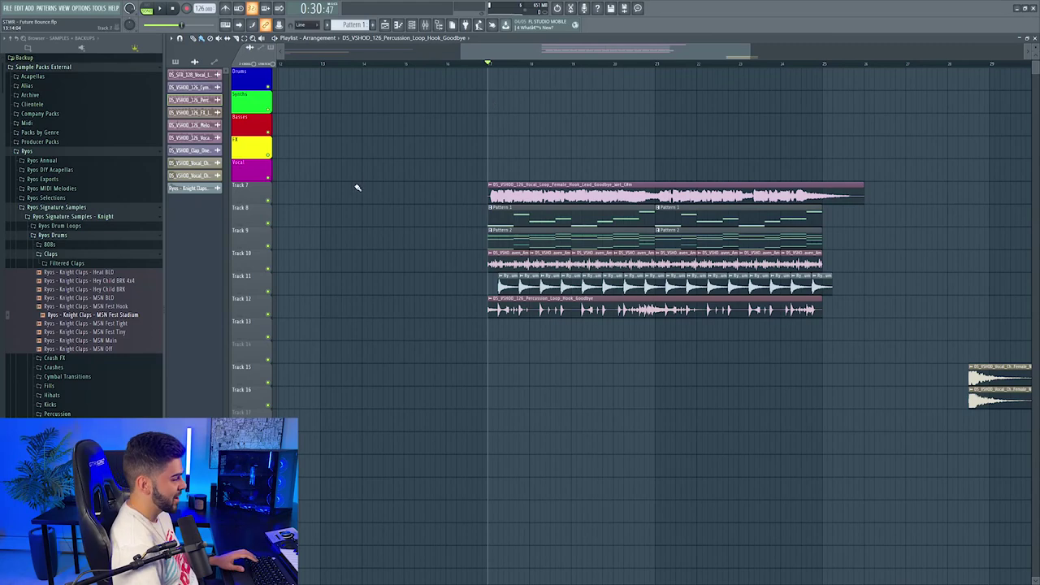
pyautogui.hscroll(2, 569, 244)
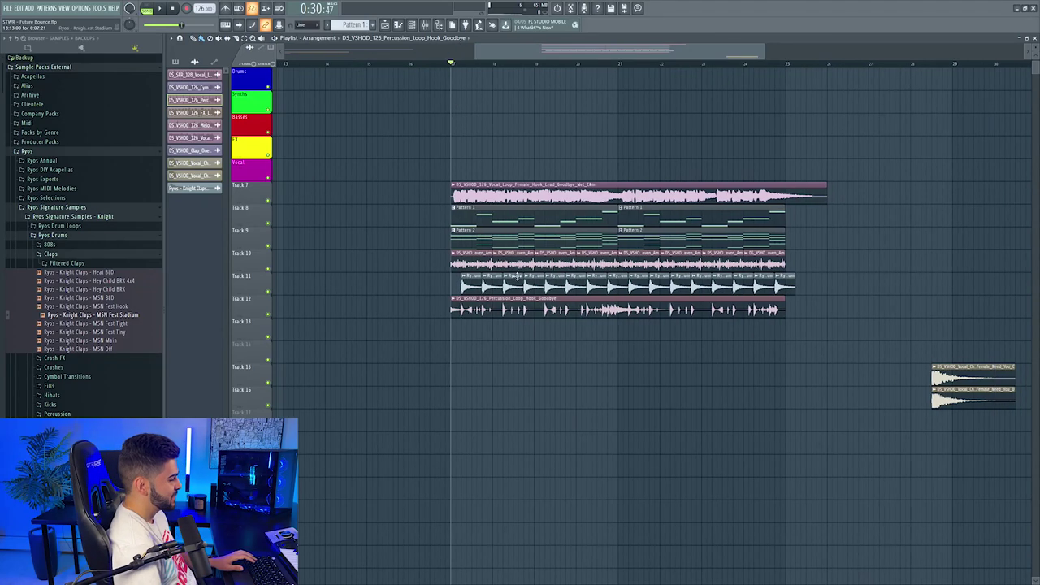
# Step: Solo Track 12 and audition the percussion loop's fill leading into bar 21
pyautogui.scroll(-2, 569, 244)
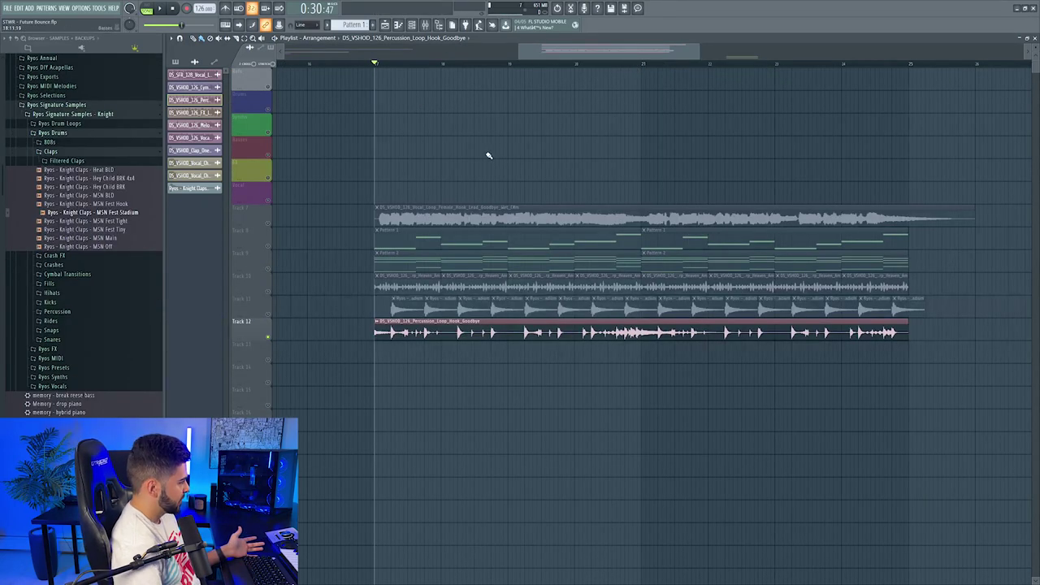
pyautogui.scroll(-3, 550, 320)
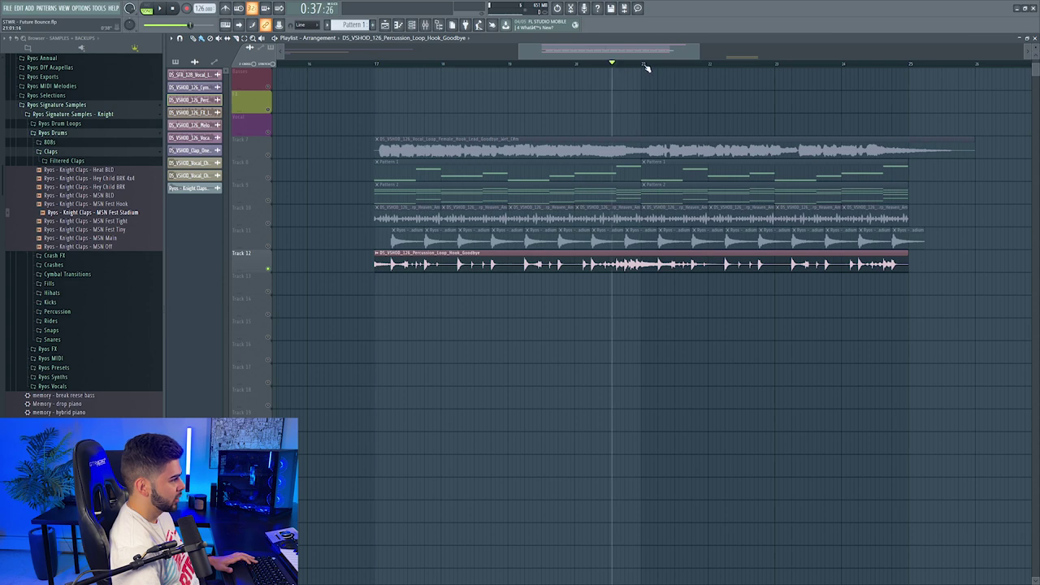
pyautogui.scroll(3, 647, 71)
pyautogui.press('space')
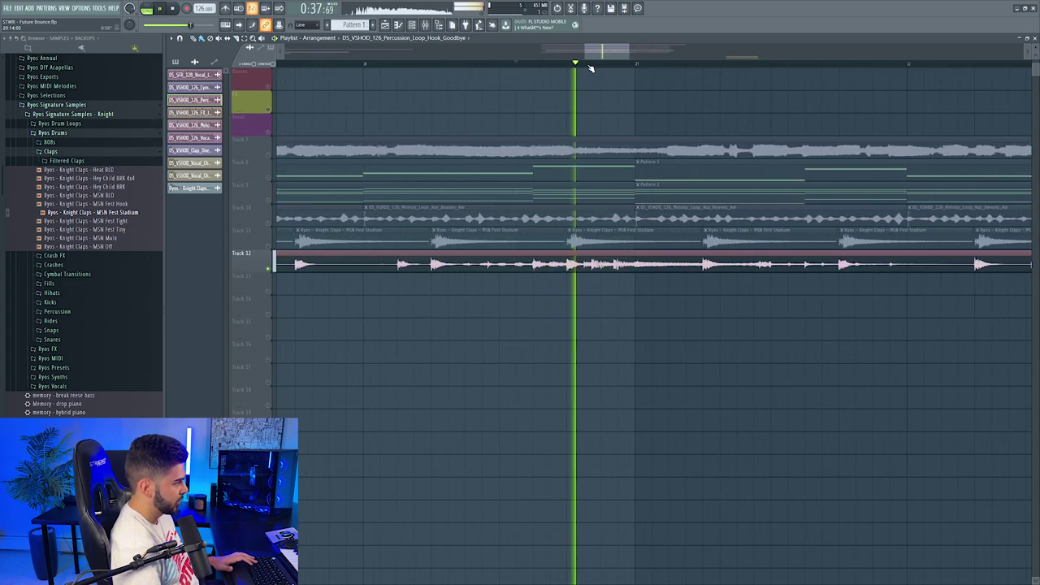
# Step: Cut the last beat before bar 21 out of the percussion loop on Track 12 and return playback to that passage
pyautogui.press('space')
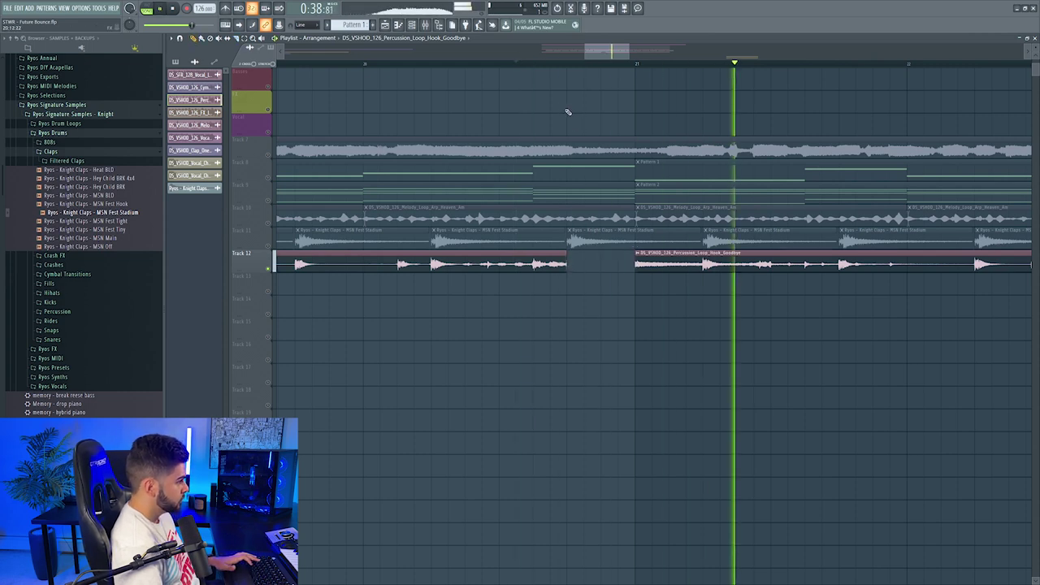
pyautogui.press('space')
pyautogui.click(541, 64)
pyautogui.scroll(3, 441, 209)
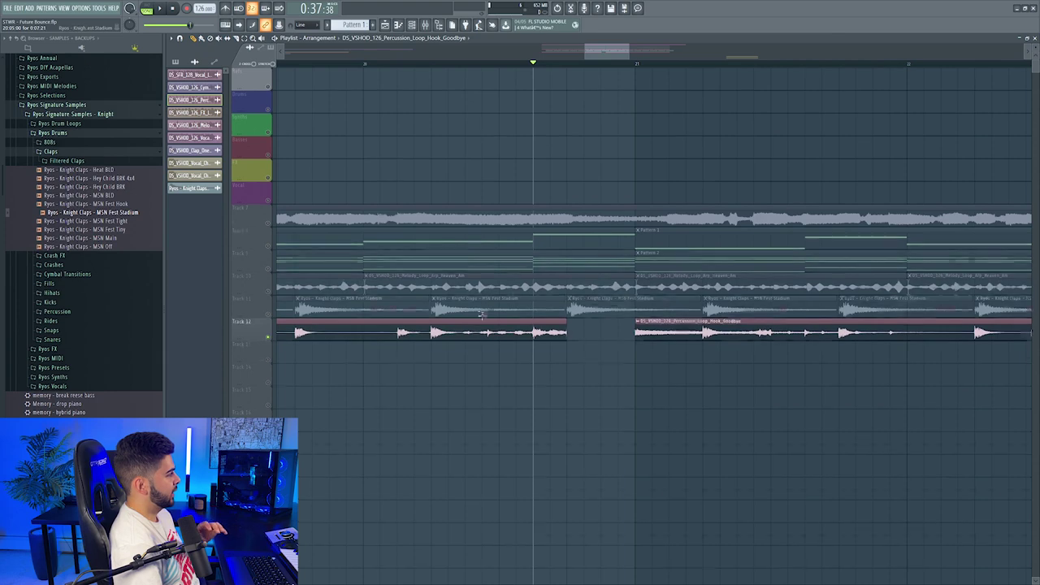
# Step: Place KSHMR_Clap_FX_05_Reverb_Clap on Track 13 one beat before bar 21, routed to mixer track 11, and trim the following percussion loop's start by one beat
pyautogui.scroll(-5, 479, 314)
pyautogui.scroll(4, 69, 243)
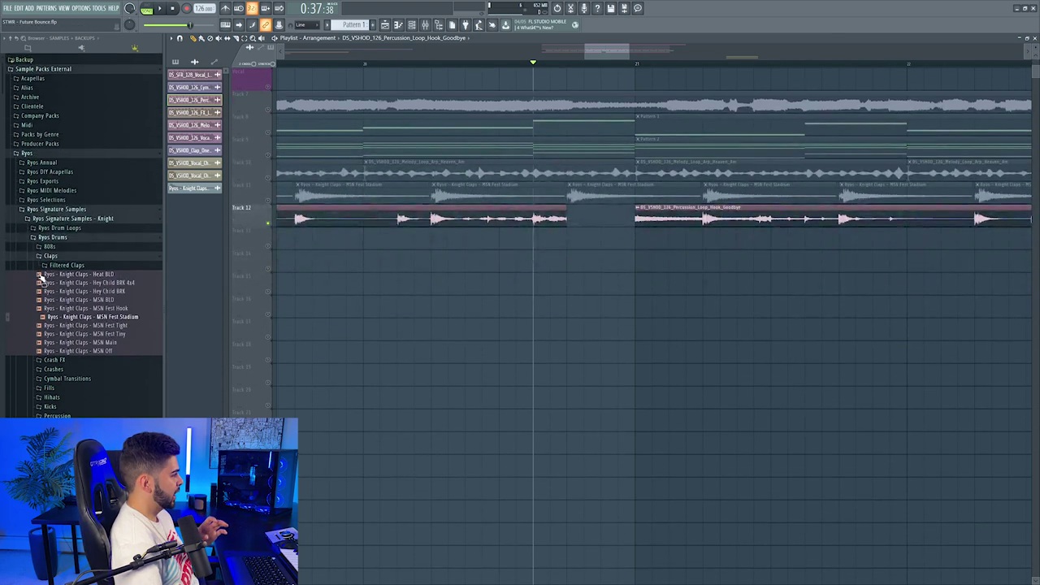
pyautogui.click(65, 141)
pyautogui.scroll(-5, 79, 244)
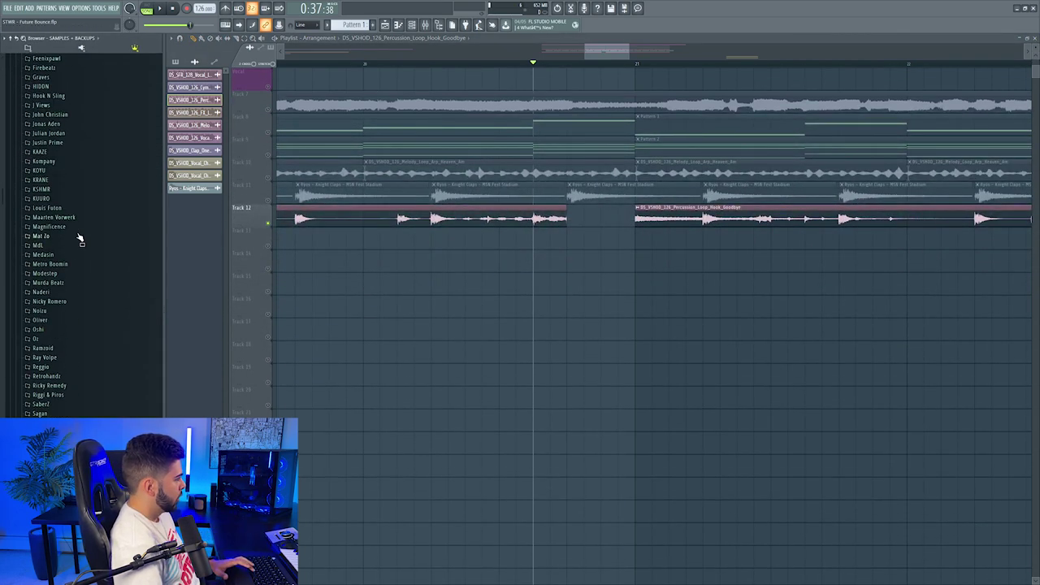
pyautogui.click(65, 189)
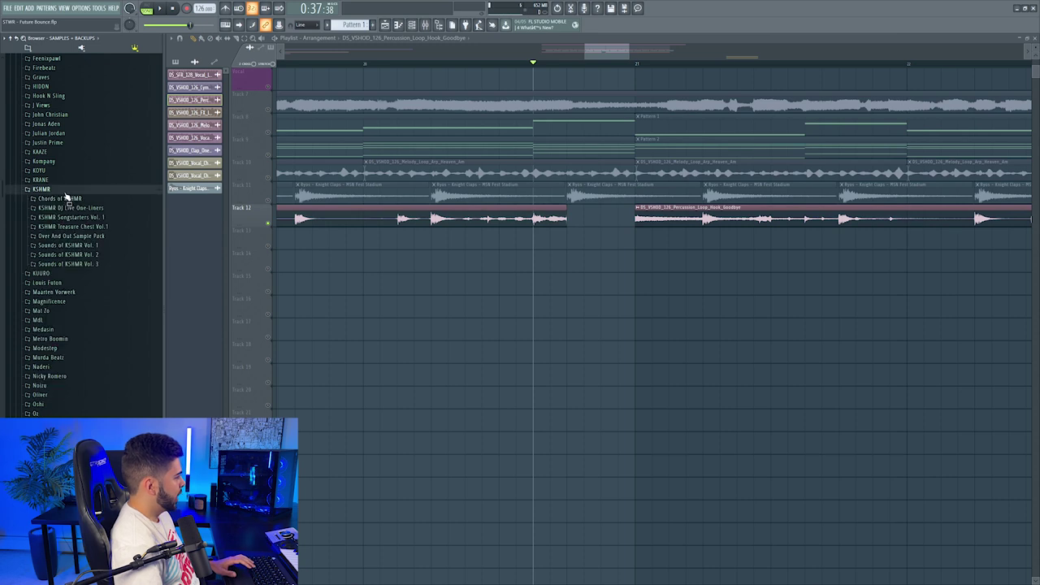
pyautogui.click(86, 264)
pyautogui.click(63, 274)
pyautogui.click(67, 301)
pyautogui.click(76, 319)
pyautogui.click(100, 329)
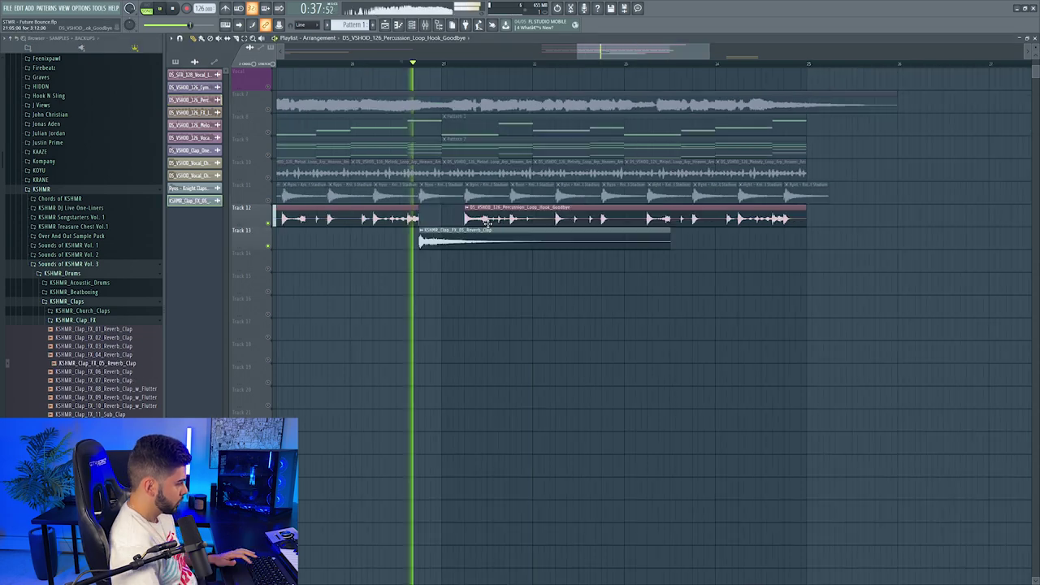
pyautogui.click(425, 25)
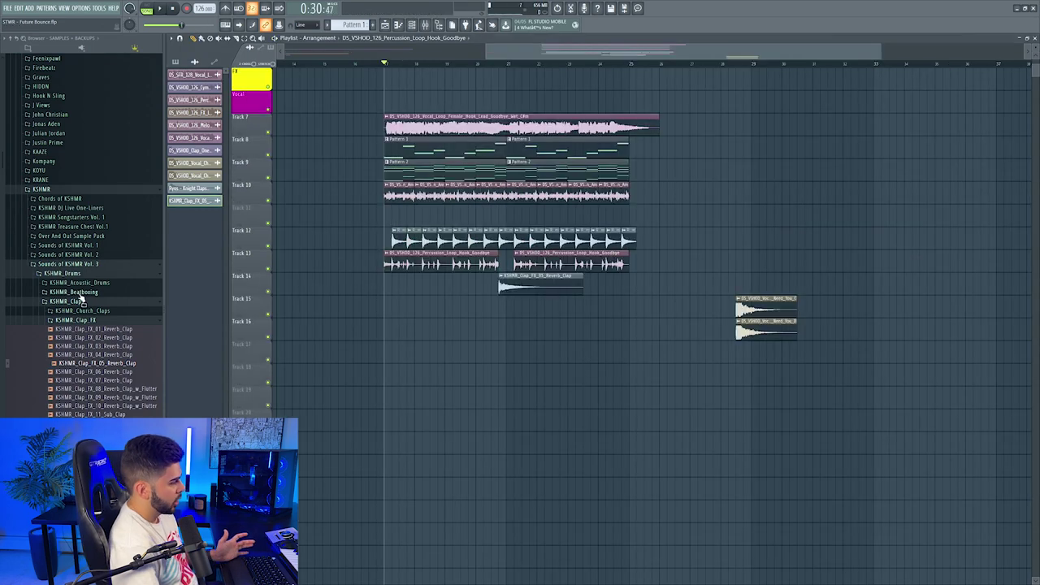
# Step: Fill the empty Track 11 with KSHMR_Acoustic_Kick_01_Big on every beat from bar 17 to bar 25, removing the surplus hit at the end
pyautogui.click(82, 283)
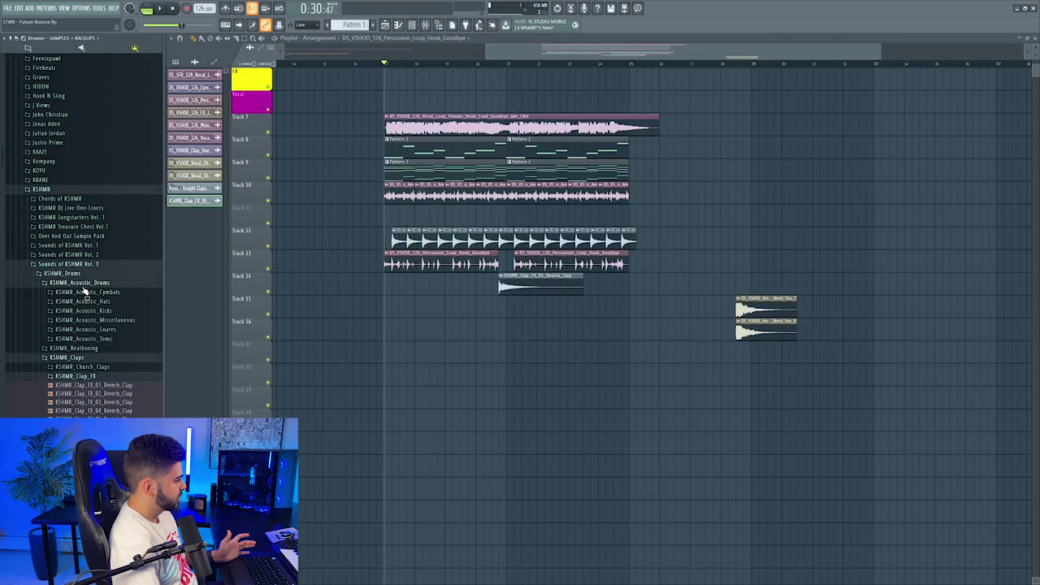
pyautogui.click(88, 312)
pyautogui.scroll(-2, 99, 325)
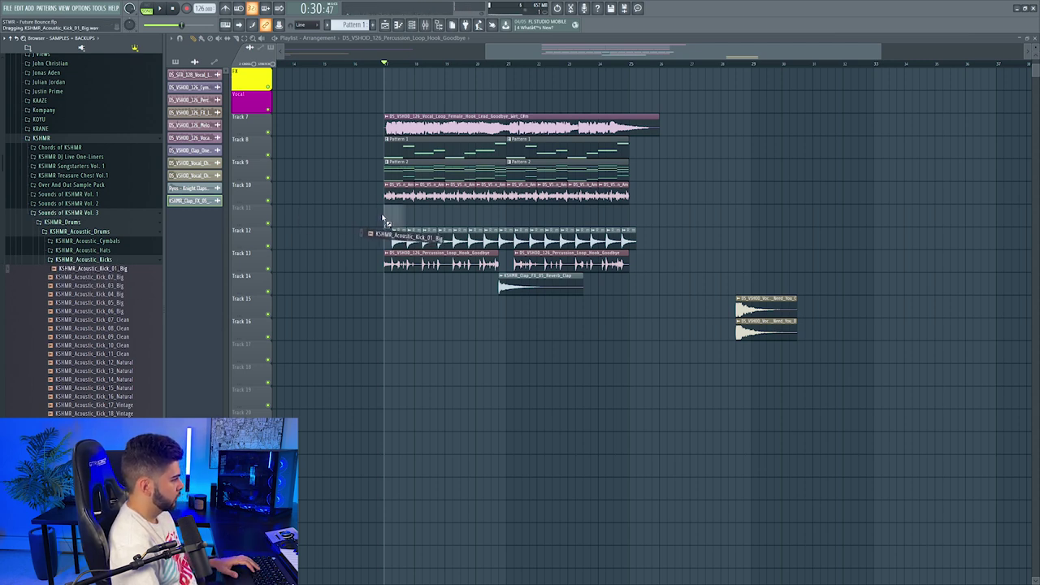
pyautogui.scroll(2, 431, 65)
pyautogui.press('space')
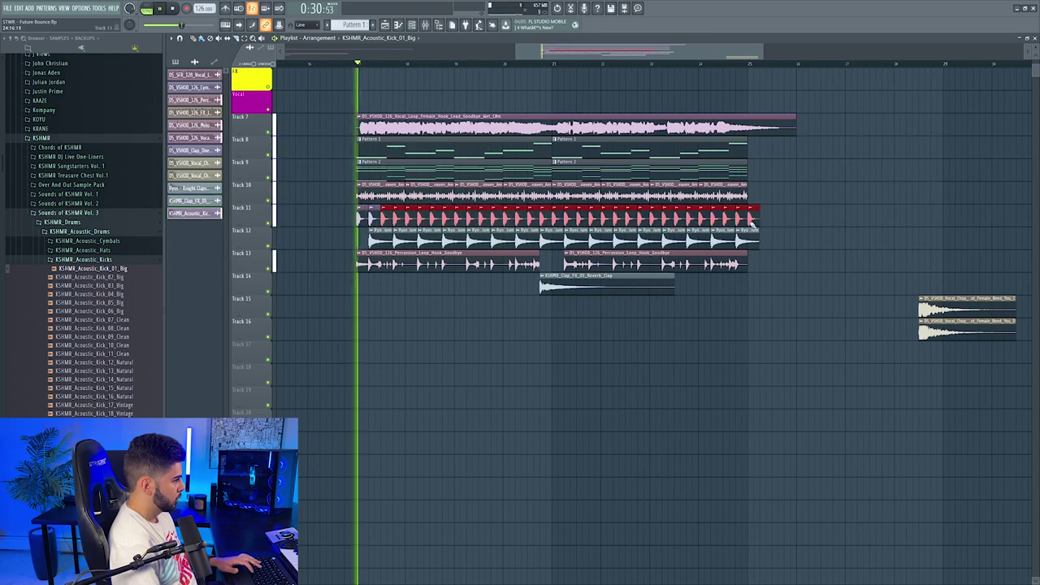
pyautogui.rightClick(756, 218)
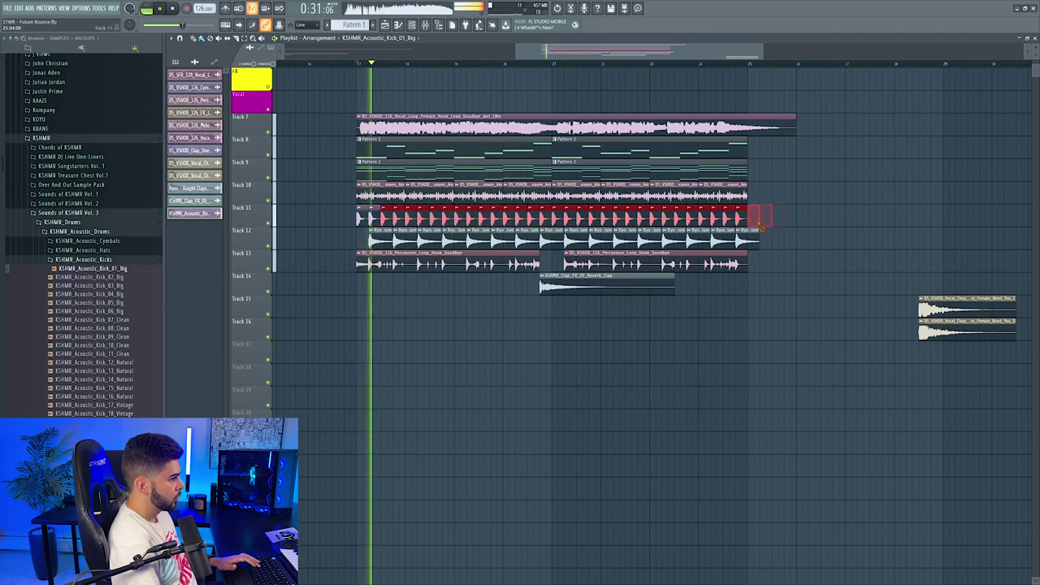
# Step: Route the kick to mixer track 12 with a slightly lowered fader and replace its sample with KSHMR_Acoustic_Kick_02_Big
pyautogui.doubleClick(744, 215)
pyautogui.hotkey('ctrl', 'l')
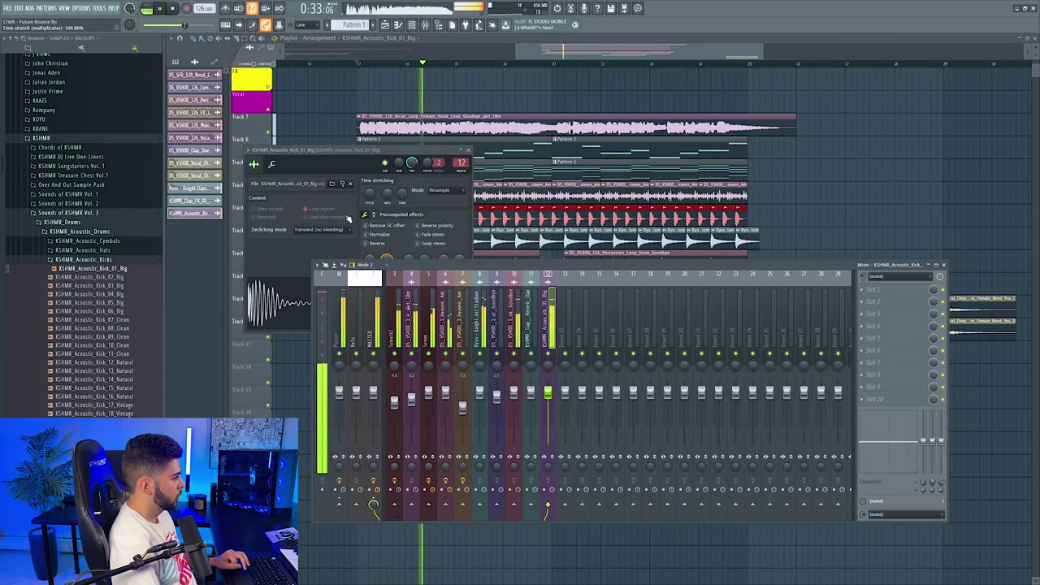
pyautogui.click(303, 161)
pyautogui.click(118, 277)
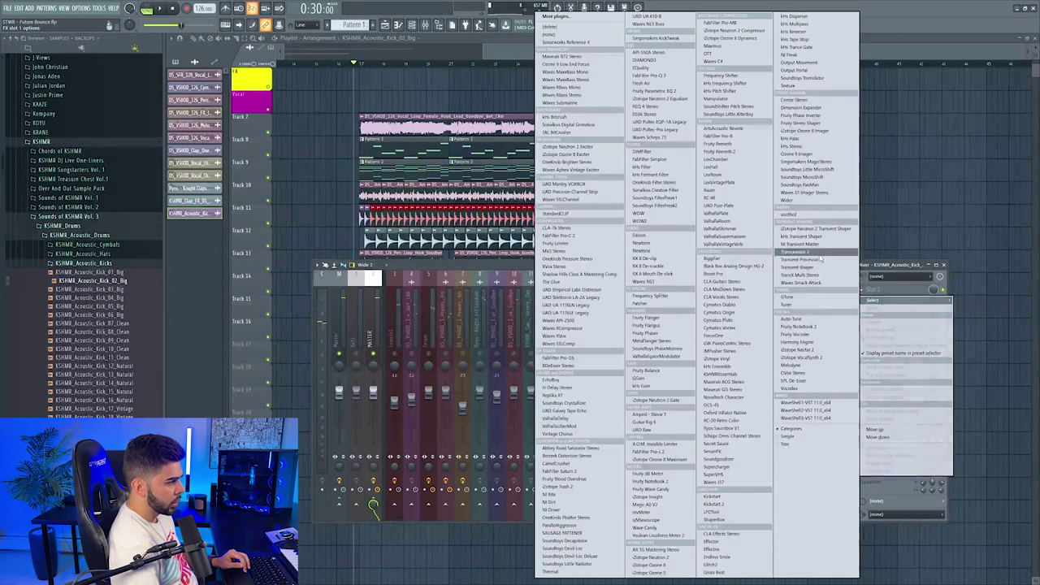
# Step: Load StandardCLIP on the kick's mixer track in Hard Clip mode with the ceiling on, and check the kick against the mix
pyautogui.click(580, 216)
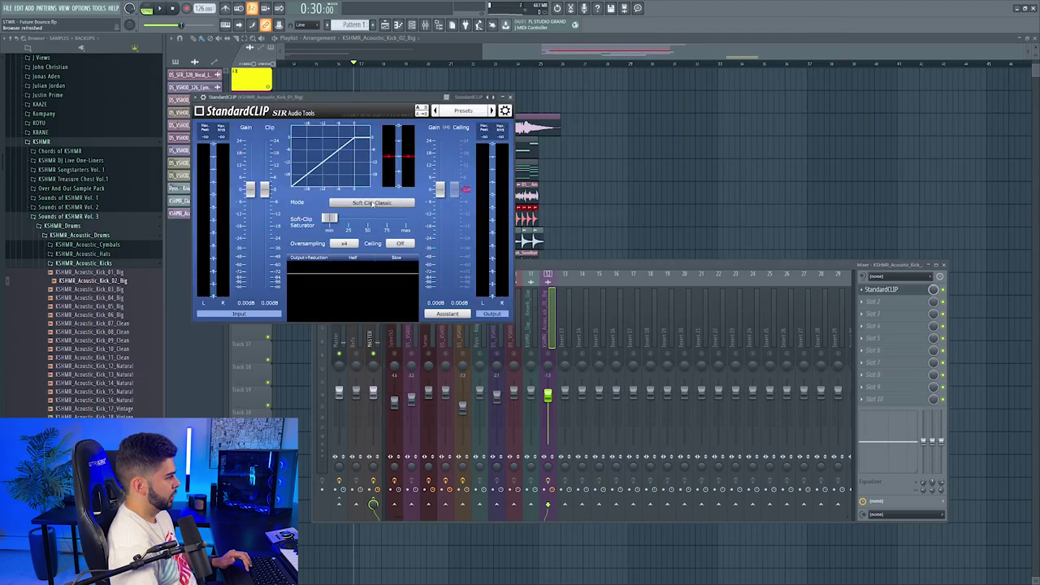
pyautogui.click(397, 243)
pyautogui.press('space')
pyautogui.click(557, 357)
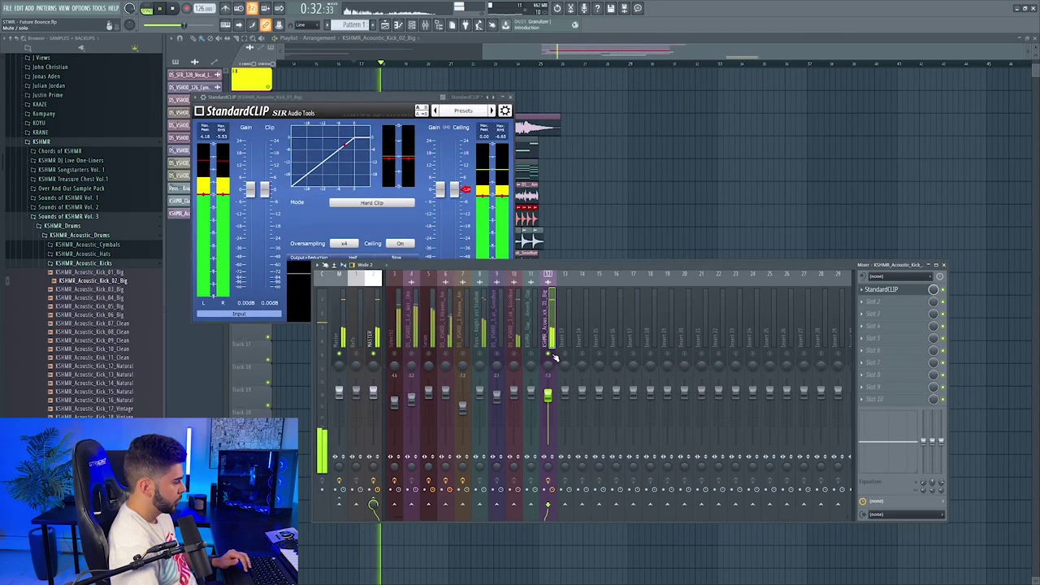
pyautogui.click(557, 362)
pyautogui.rightClick(564, 357)
pyautogui.click(556, 371)
# Step: Play the arrangement from around bar 17 to hear the clipped kick with the claps, arp and chords
pyautogui.click(474, 70)
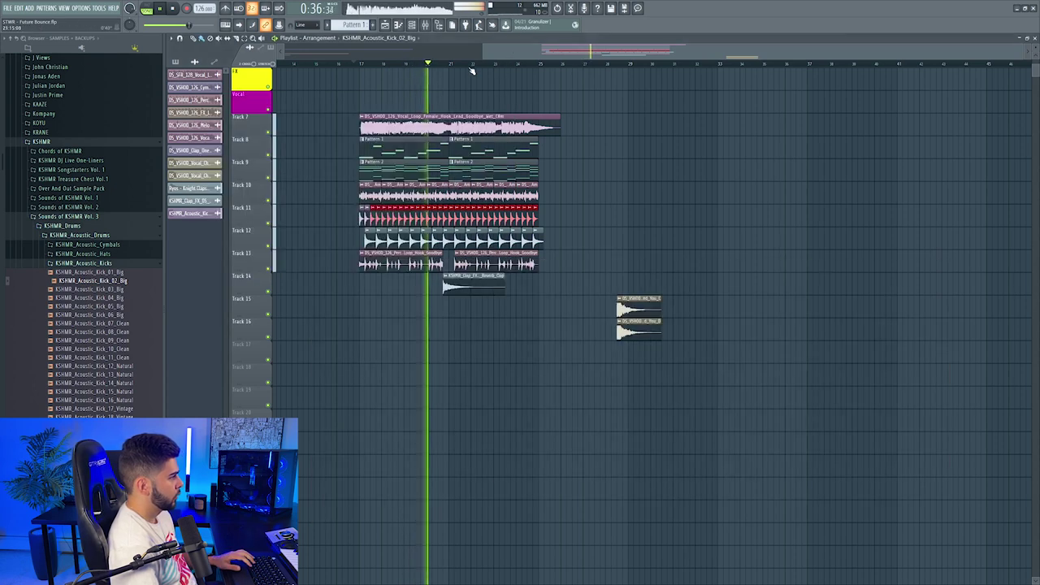
pyautogui.scroll(3, 475, 70)
pyautogui.moveTo(476, 70); pyautogui.dragTo(675, 79)
pyautogui.press('space')
pyautogui.press('F9')
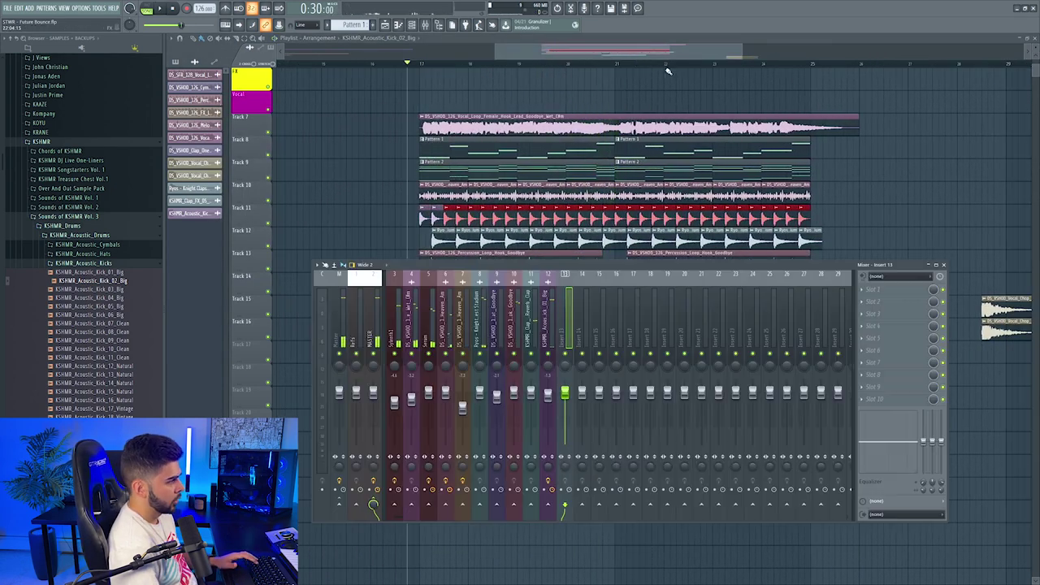
pyautogui.press('F9')
pyautogui.scroll(-3, 629, 63)
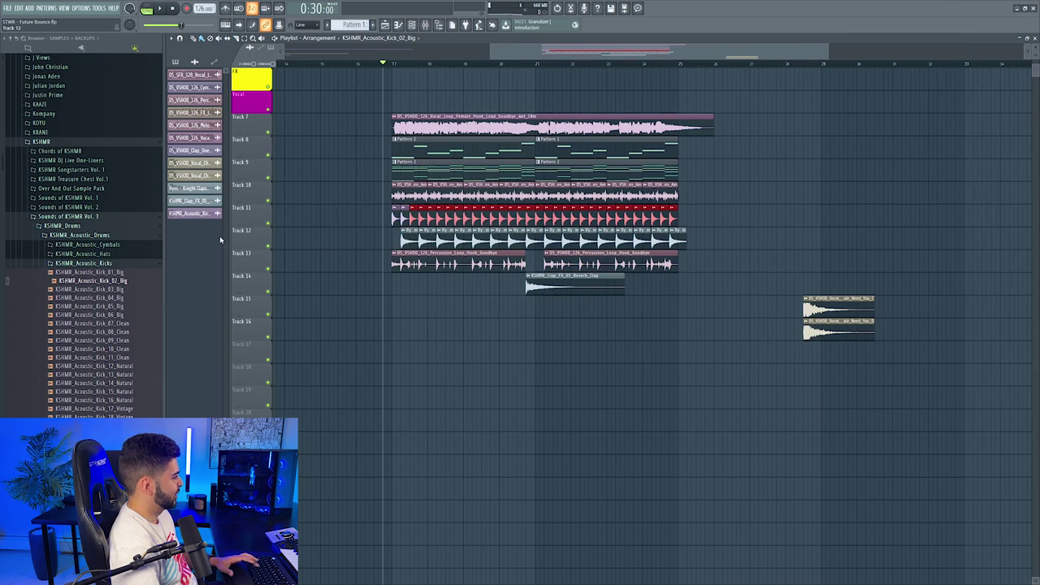
pyautogui.scroll(2, 426, 66)
pyautogui.click(427, 65)
pyautogui.press('space')
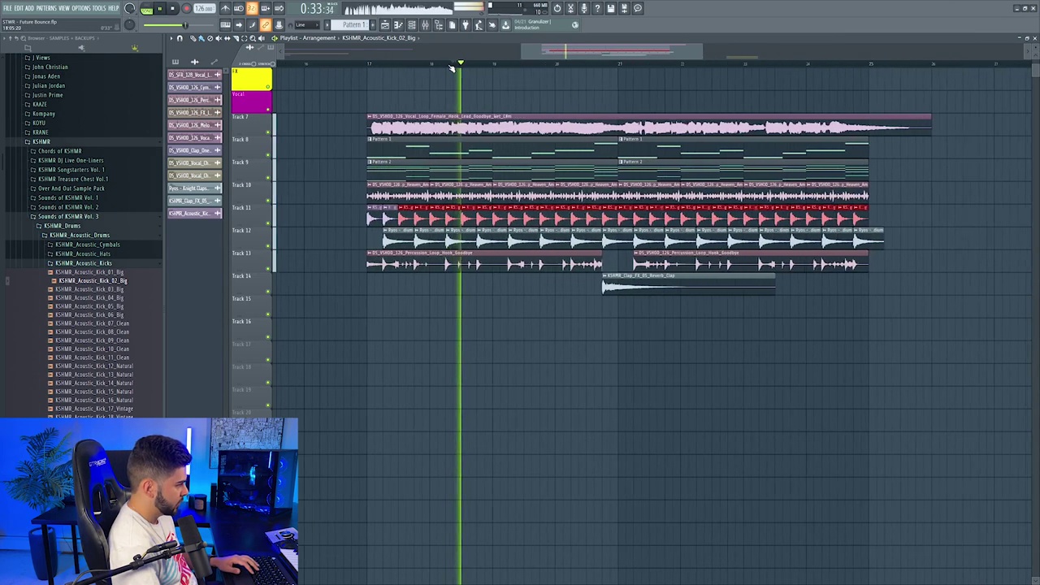
# Step: Solo Track 13 and audition the percussion loop on its own around bar 18
pyautogui.scroll(2, 451, 68)
pyautogui.press('space')
pyautogui.rightClick(268, 268)
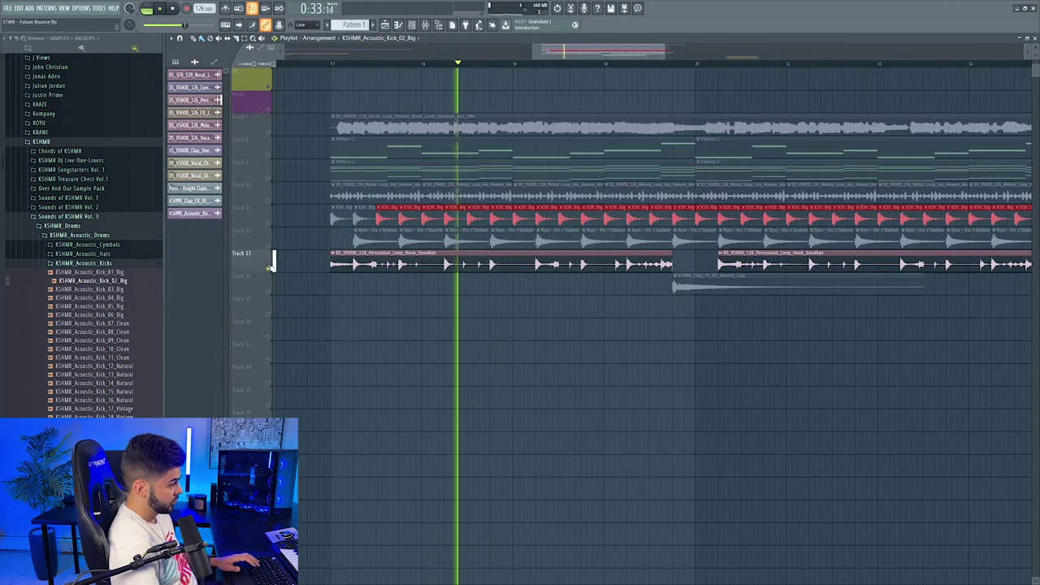
pyautogui.press('space')
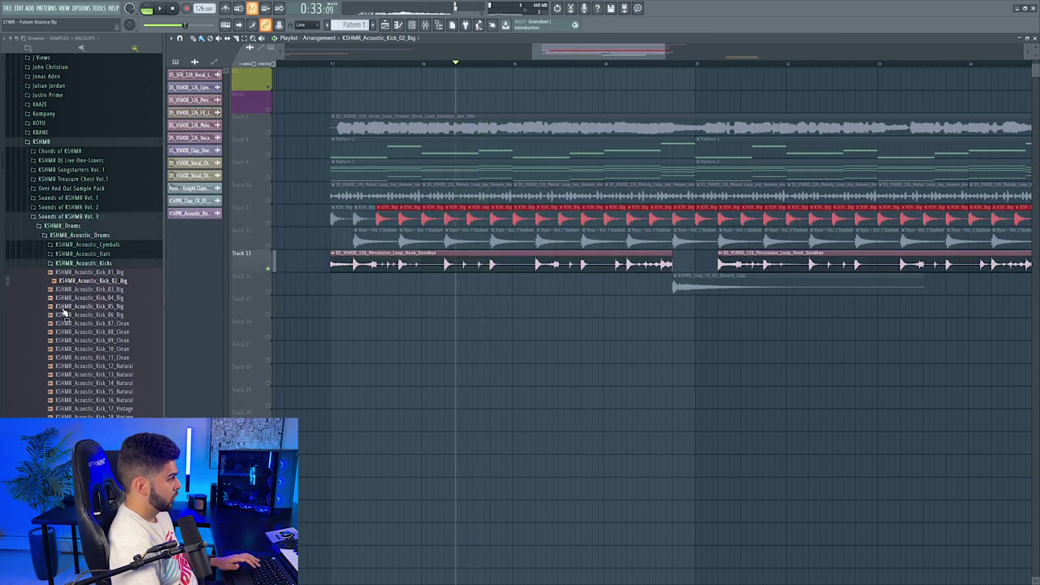
# Step: Place pairs of Ryos - Knight Percussion - MSN DRP hits on Track 14 in each bar from 17 to 20, routed to mixer track 13
pyautogui.scroll(-15, 64, 313)
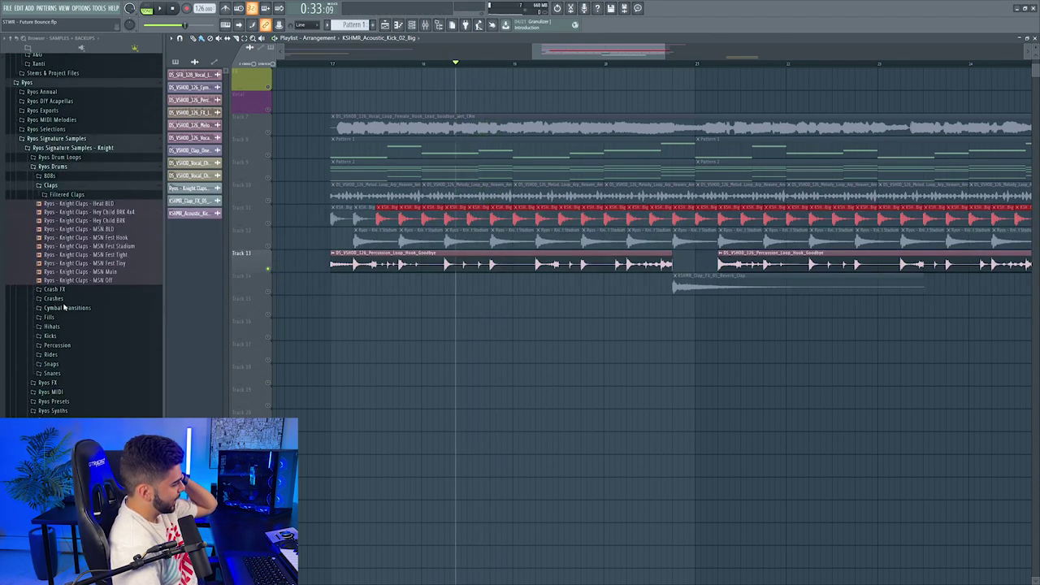
pyautogui.scroll(-4, 64, 305)
pyautogui.scroll(4, 67, 302)
pyautogui.click(67, 346)
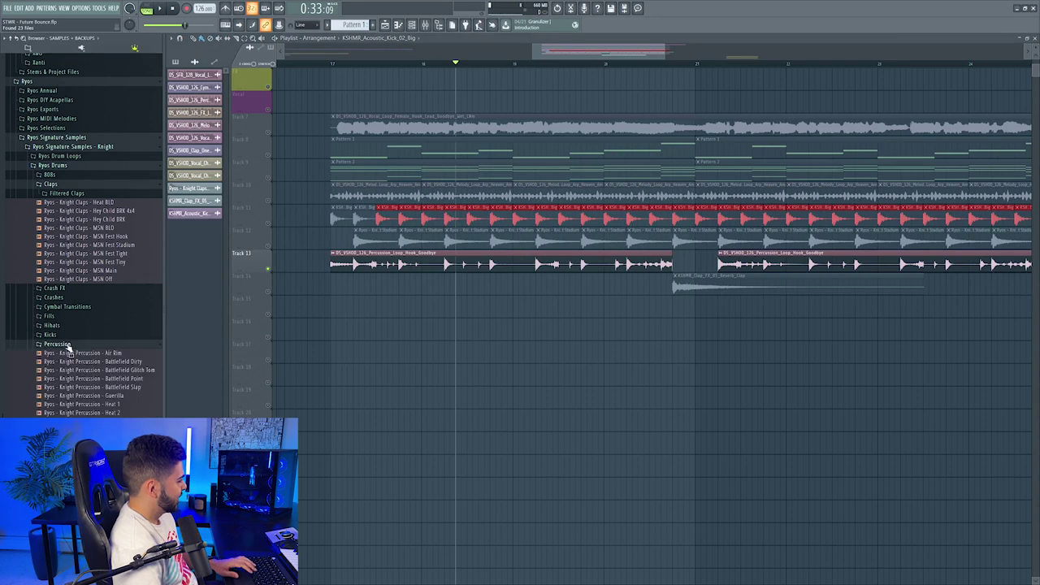
pyautogui.scroll(-3, 82, 341)
pyautogui.scroll(-6, 113, 393)
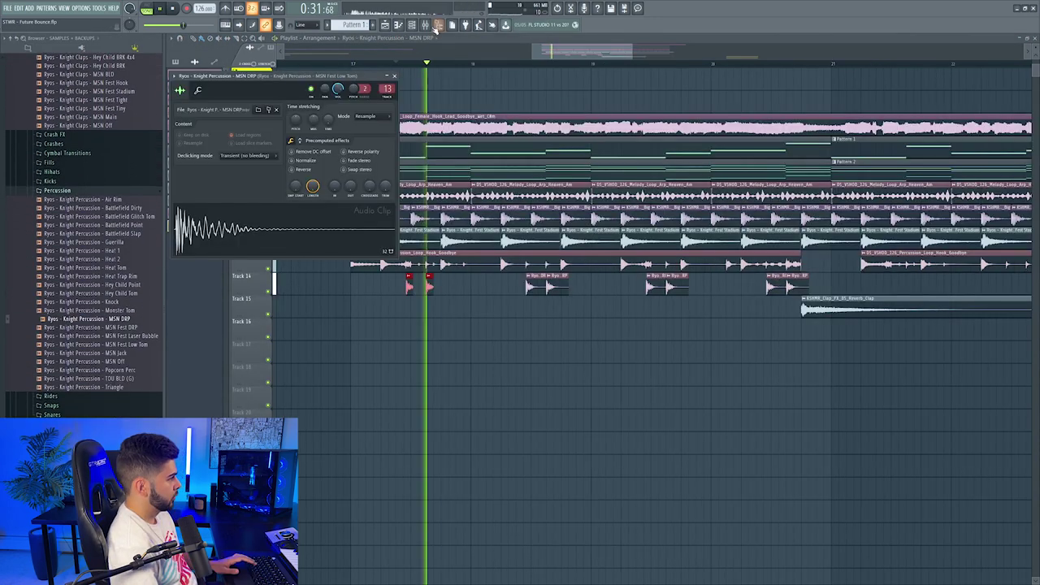
# Step: Lower the percussion hits' mixer track 13 fader to -3.2 dB and listen to them in the section
pyautogui.press('F9')
pyautogui.click(563, 373)
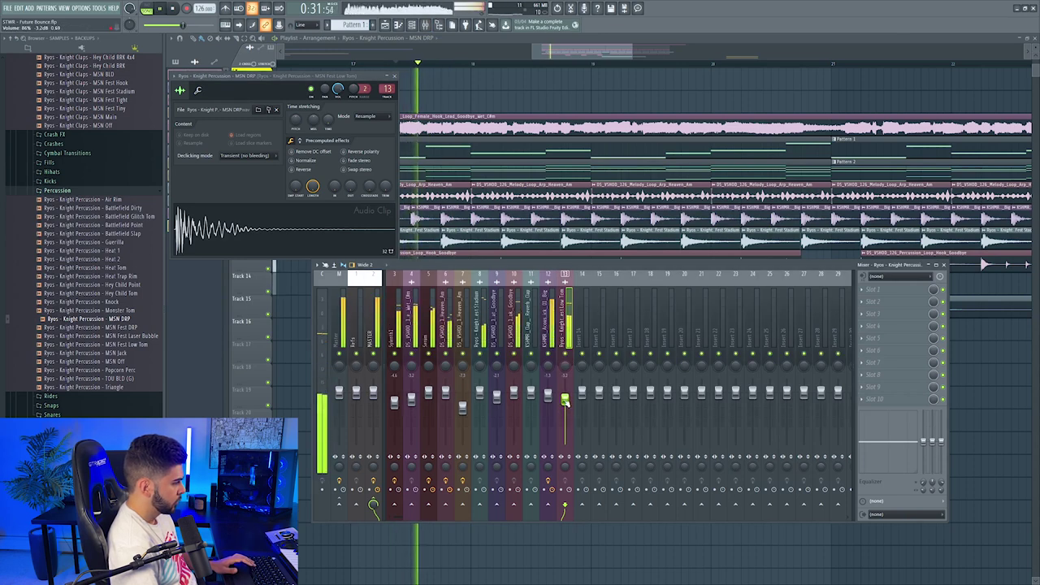
pyautogui.click(526, 79)
pyautogui.scroll(-3, 551, 66)
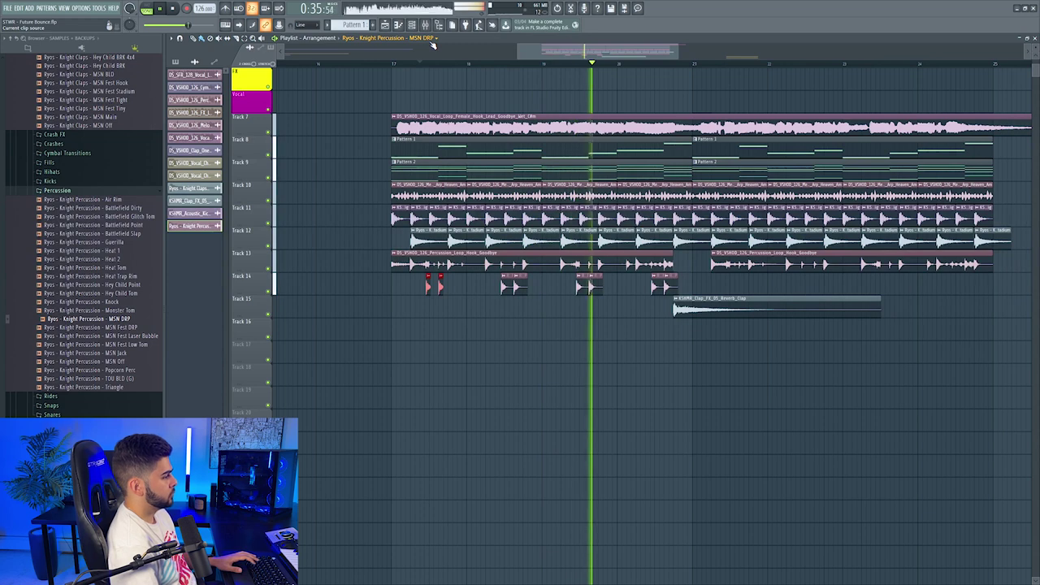
# Step: Duplicate the percussion hits across bars 21 to 24 and insert an empty track above the percussion loop
pyautogui.doubleClick(397, 217)
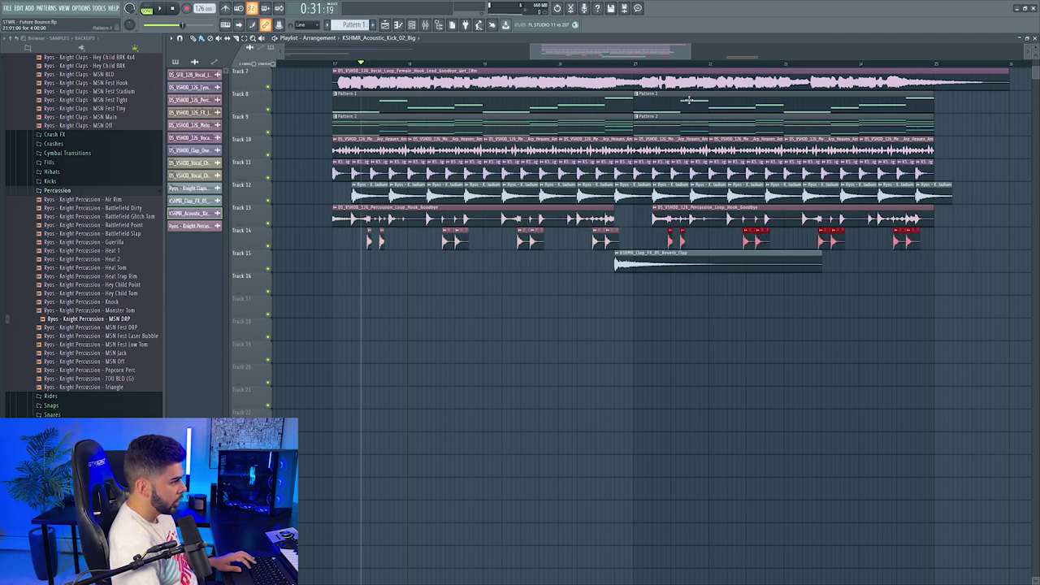
pyautogui.press('space')
pyautogui.rightClick(250, 208)
pyautogui.click(265, 369)
pyautogui.press('space')
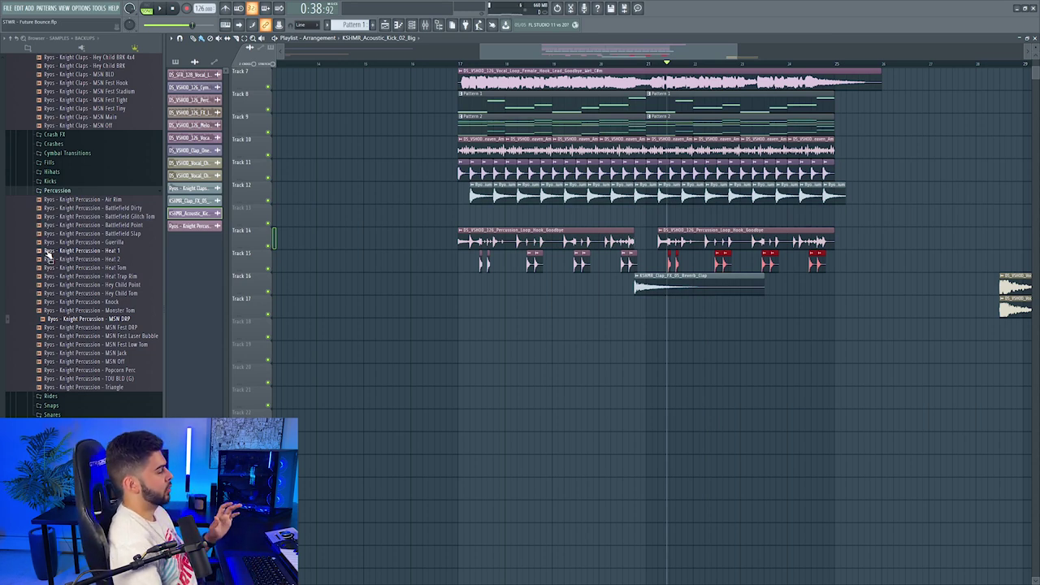
# Step: Place KSHMR_Shaker_Loop_17_128 from the KSHMR Shaker_Loops folder on the empty Track 13 at bar 17
pyautogui.scroll(5, 53, 254)
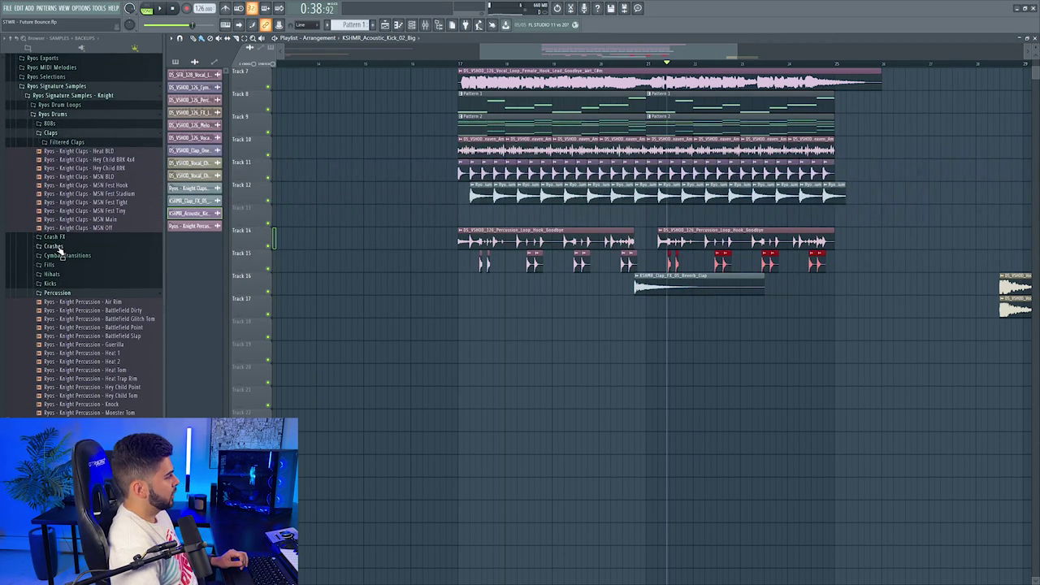
pyautogui.scroll(12, 72, 269)
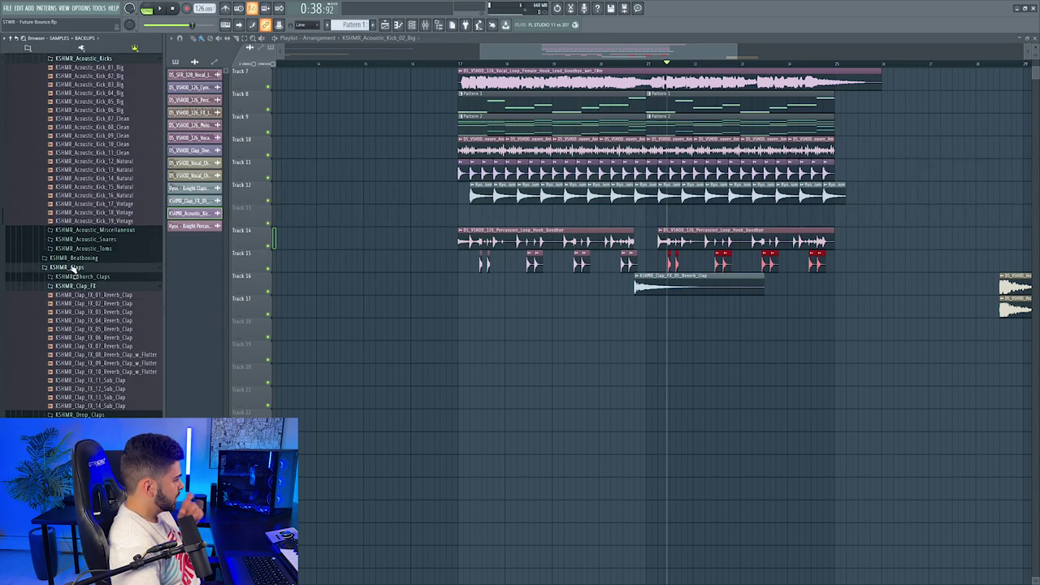
pyautogui.scroll(-2, 75, 315)
pyautogui.scroll(-7, 69, 312)
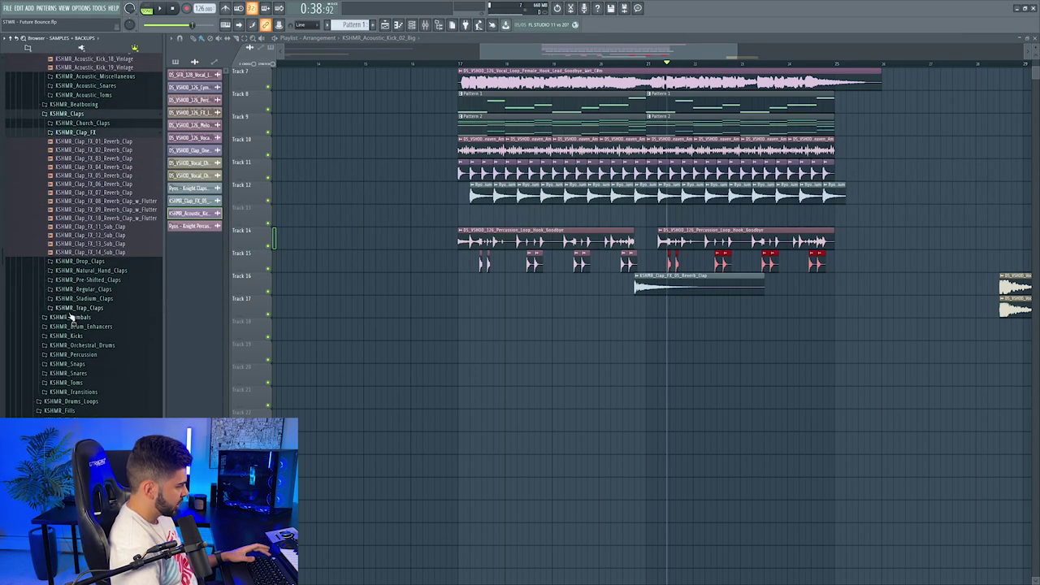
pyautogui.scroll(-2, 71, 331)
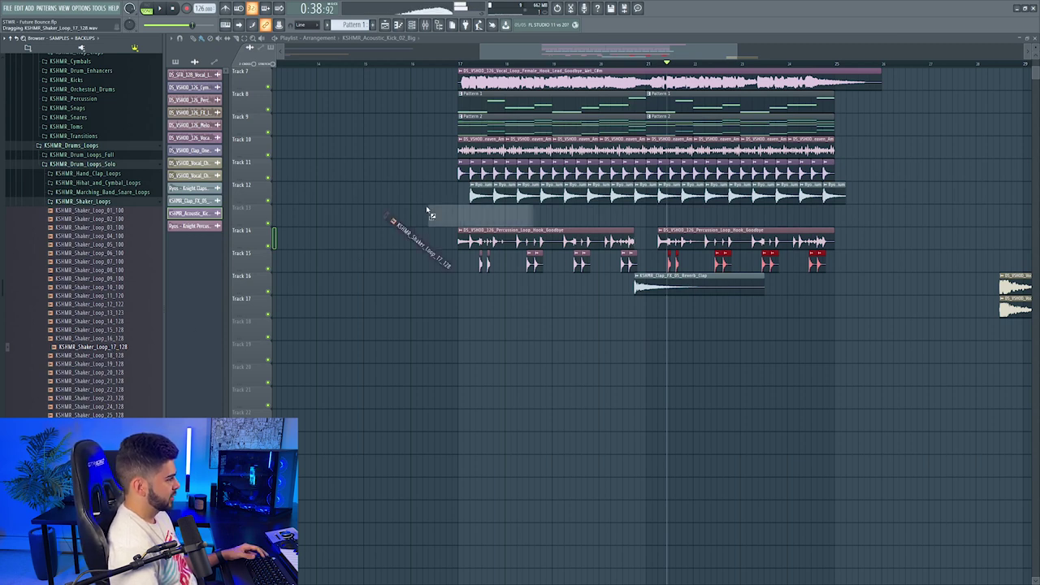
pyautogui.moveTo(427, 211); pyautogui.dragTo(471, 213)
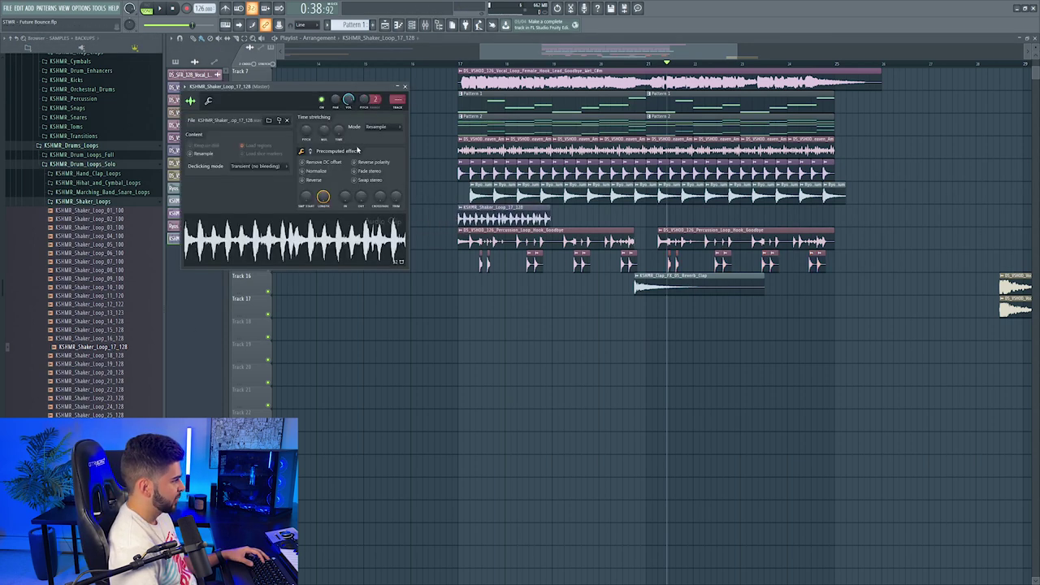
# Step: Route the shaker loop to mixer track 14, repeat it up to bar 25 and lower its fader
pyautogui.press('F9')
pyautogui.press('space')
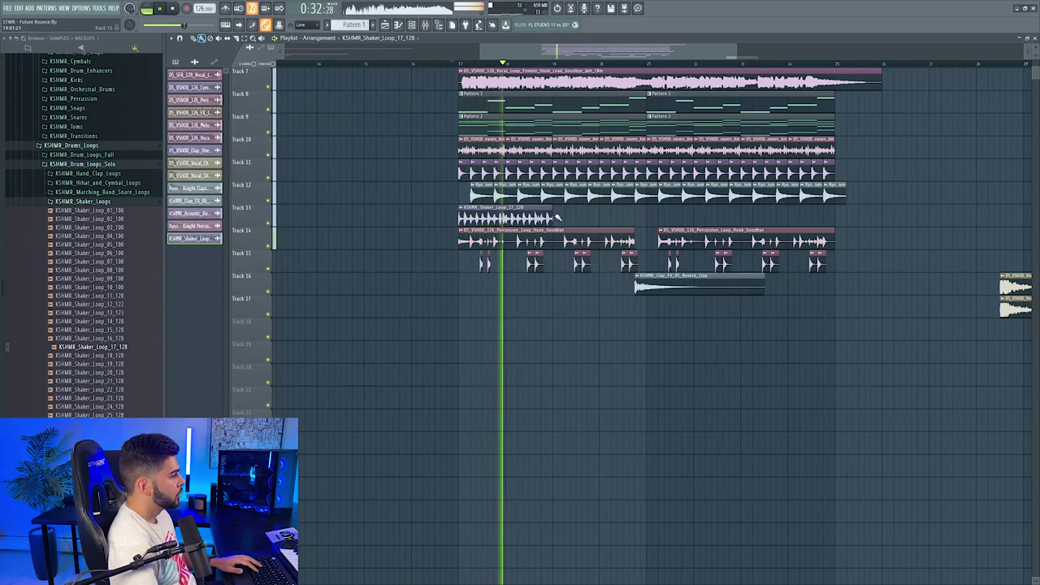
pyautogui.moveTo(557, 218); pyautogui.dragTo(799, 218)
pyautogui.click(423, 25)
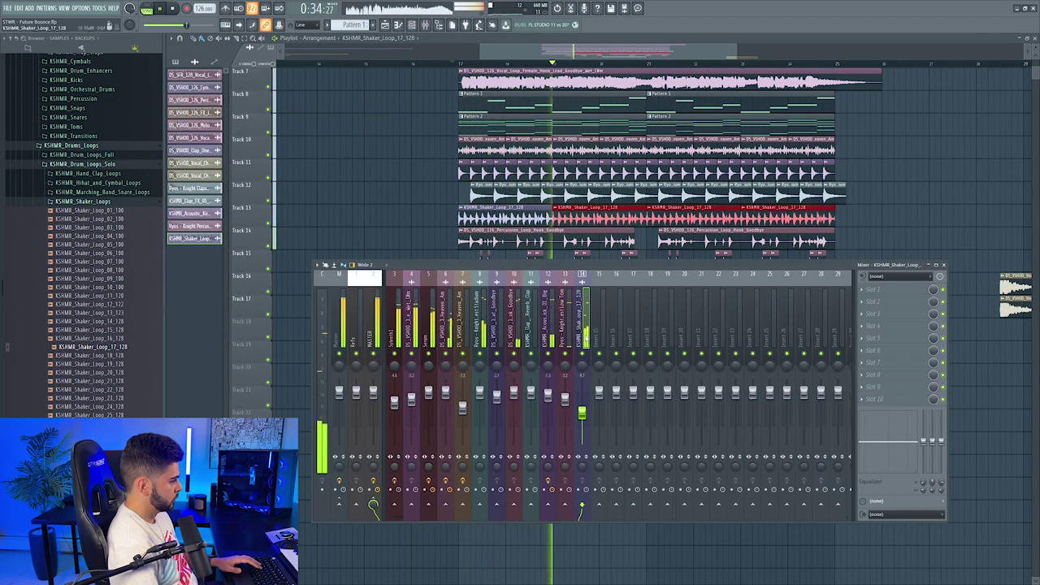
# Step: Replace the shaker loop sample with KSHMR_Shaker_Loop_19_128 on Track 13 and adjust mixer track 14's fader while listening
pyautogui.press('space')
pyautogui.rightClick(583, 355)
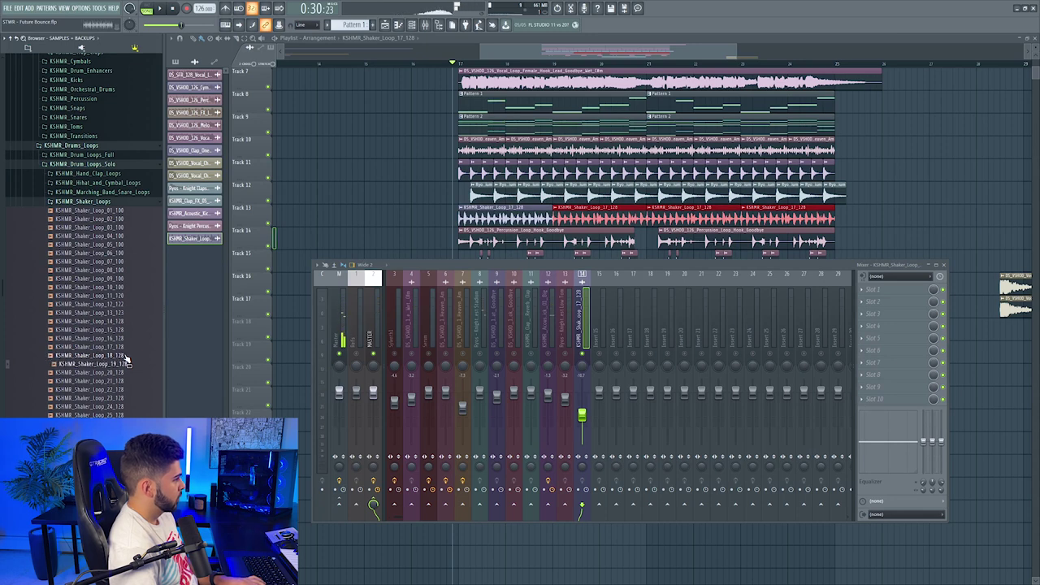
pyautogui.moveTo(126, 367); pyautogui.dragTo(495, 219)
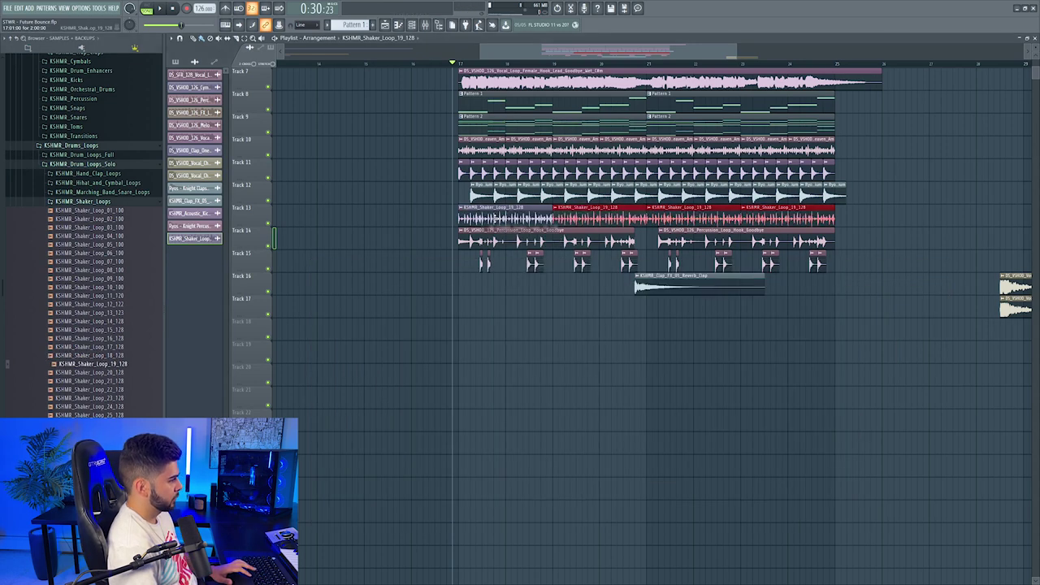
pyautogui.press('F9')
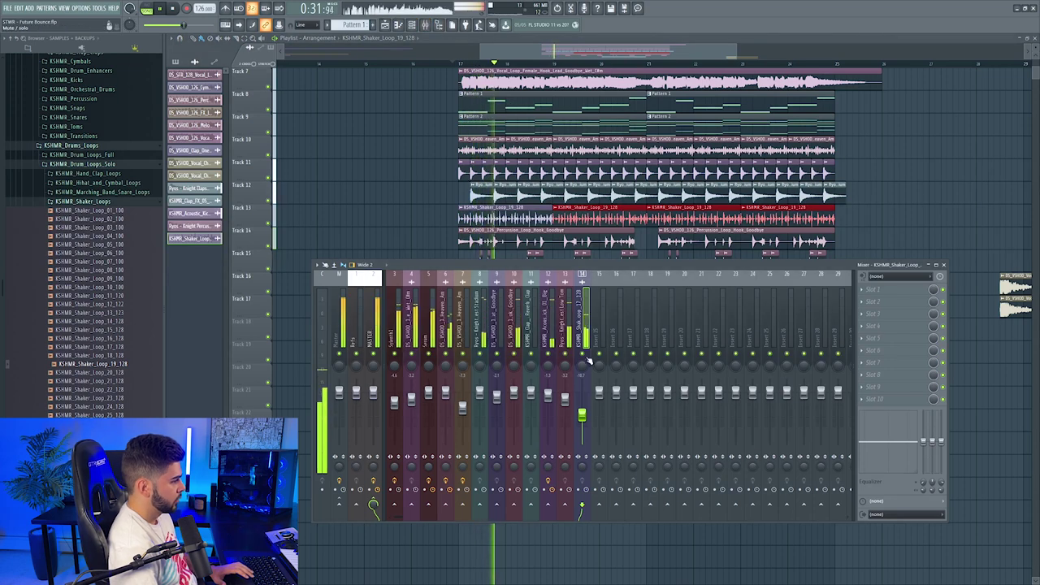
pyautogui.moveTo(582, 411); pyautogui.dragTo(582, 416)
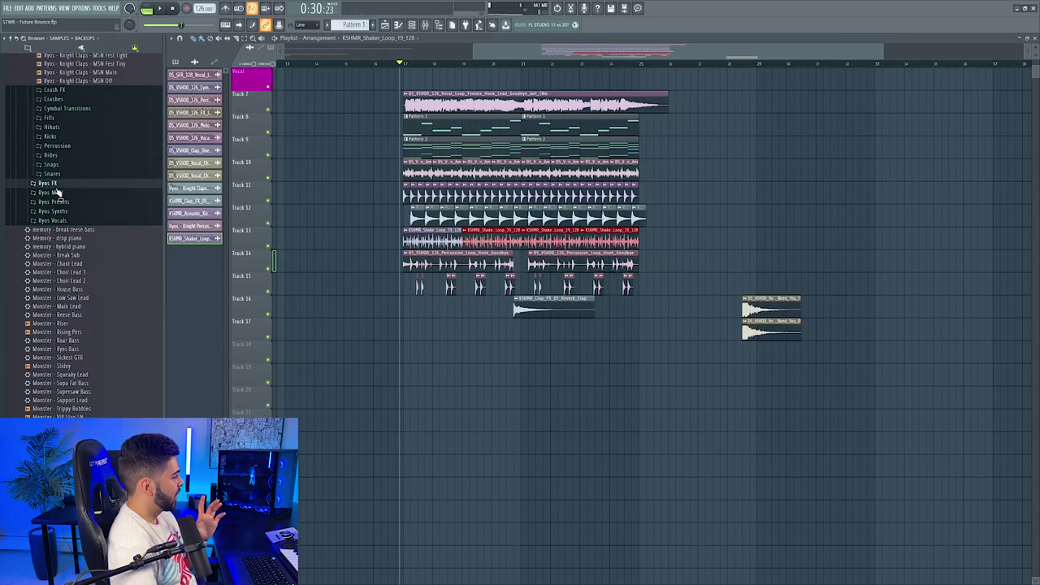
# Step: Place the Ryos Knight Risers - MSN Fest Torres Ride riser on Track 18 at bar 17, fit it to tempo over 8 bars, and listen
pyautogui.click(69, 187)
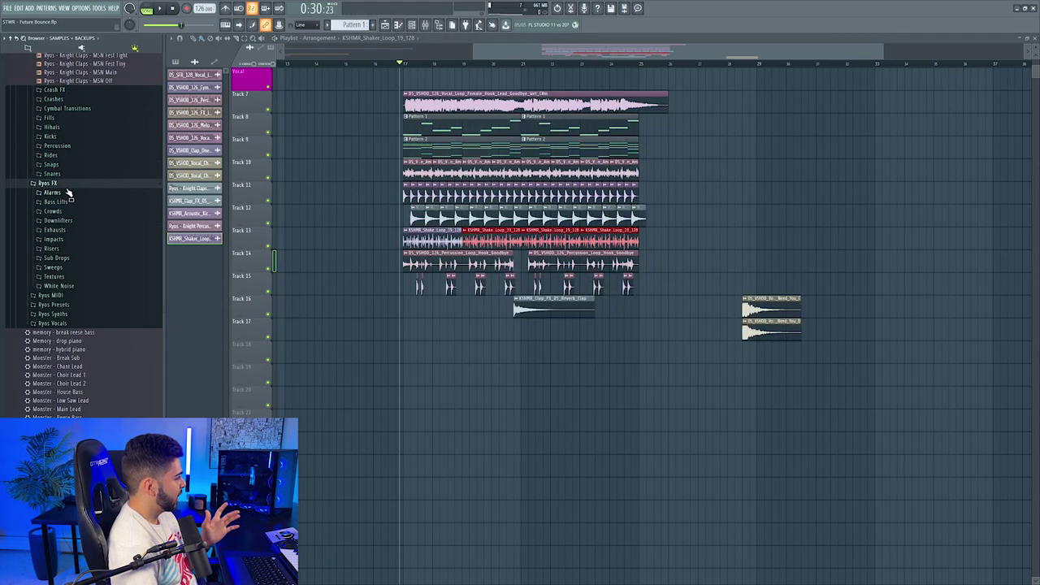
pyautogui.click(73, 248)
pyautogui.moveTo(121, 292); pyautogui.dragTo(410, 351)
pyautogui.rightClick(406, 350)
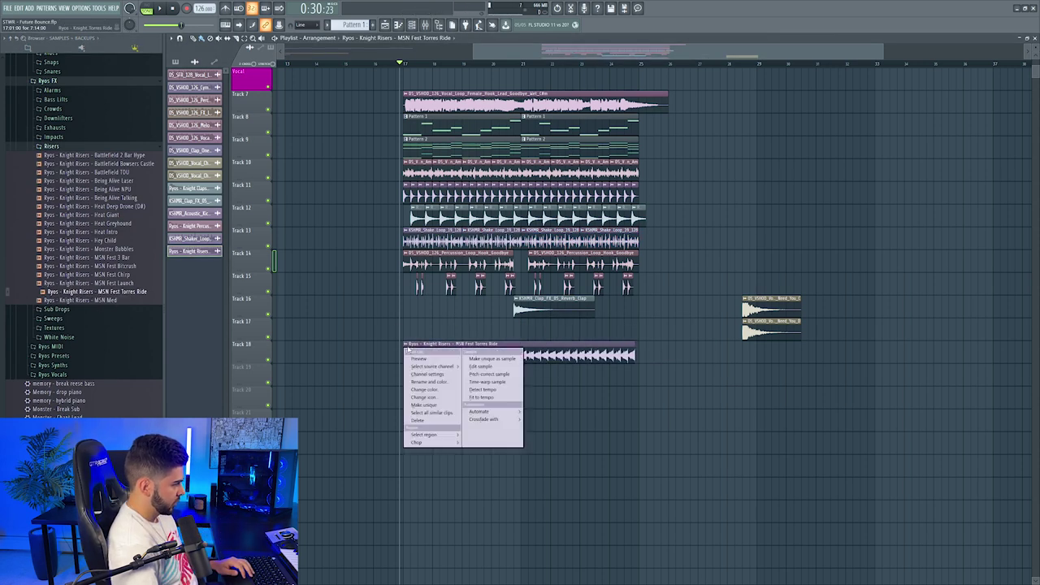
pyautogui.click(505, 398)
pyautogui.click(530, 300)
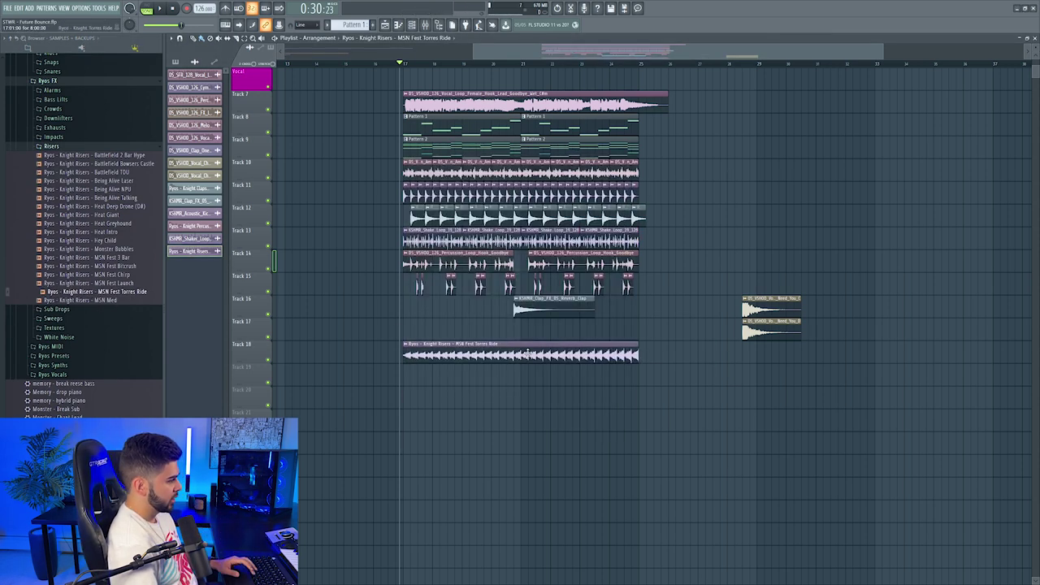
pyautogui.press('space')
pyautogui.press('F9')
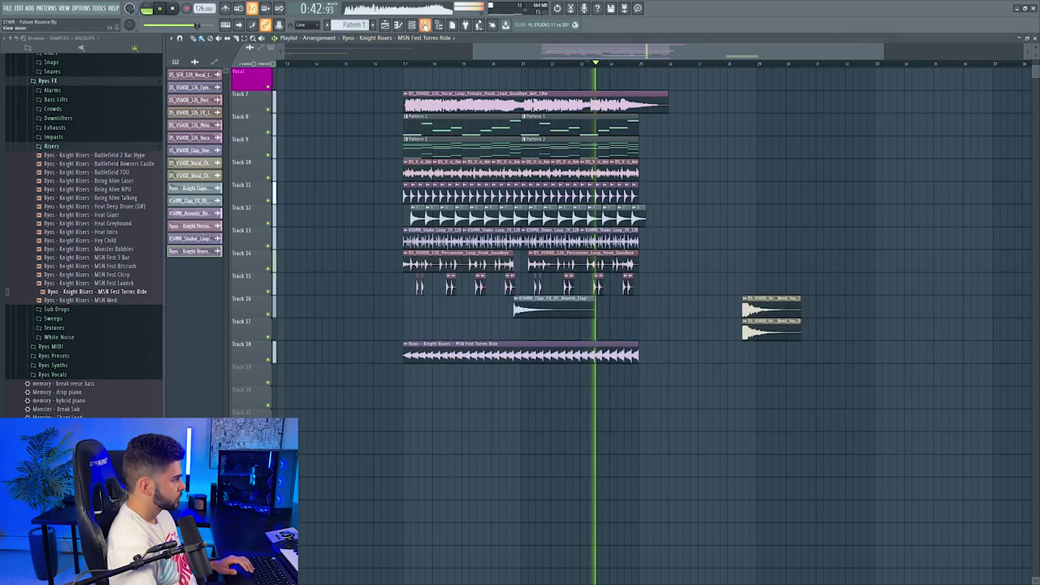
pyautogui.press('F9')
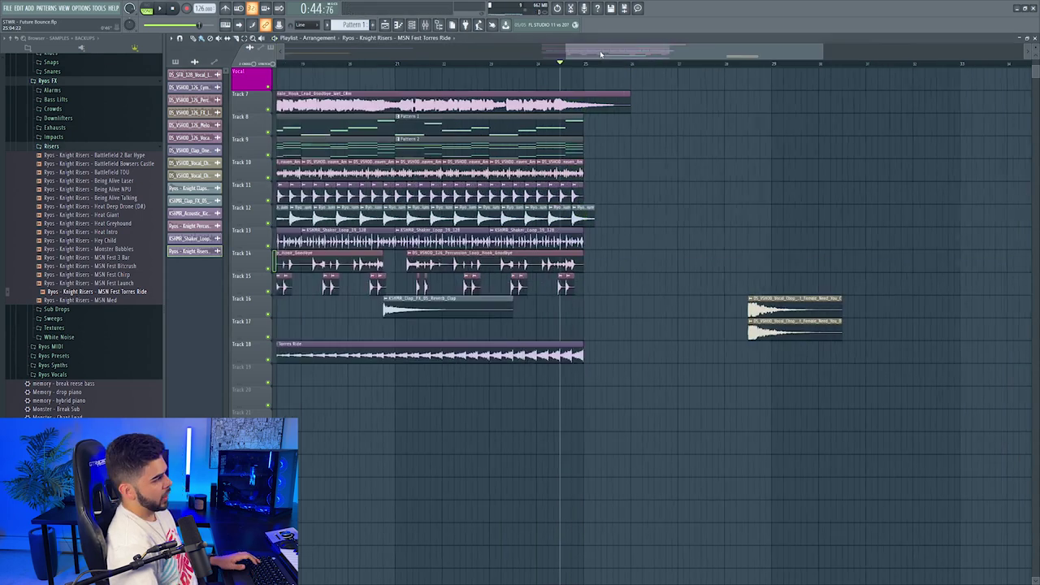
# Step: Move the two vocal chop clips on Tracks 16 and 17 further along the playlist to about bar 33
pyautogui.moveTo(599, 55); pyautogui.dragTo(609, 55)
pyautogui.scroll(2, 618, 96)
pyautogui.scroll(-1, 650, 130)
pyautogui.moveTo(740, 320); pyautogui.dragTo(975, 357)
pyautogui.click(516, 65)
pyautogui.press('space')
pyautogui.scroll(5, 564, 70)
pyautogui.press('space')
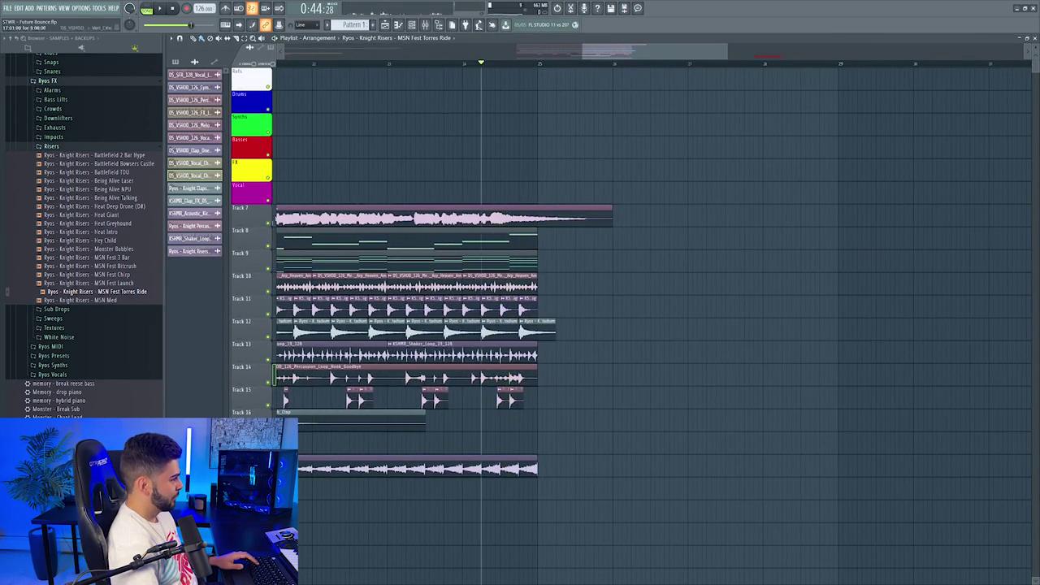
# Step: Solo the vocal loop on Track 7 and listen to its ending from bar 24
pyautogui.rightClick(268, 222)
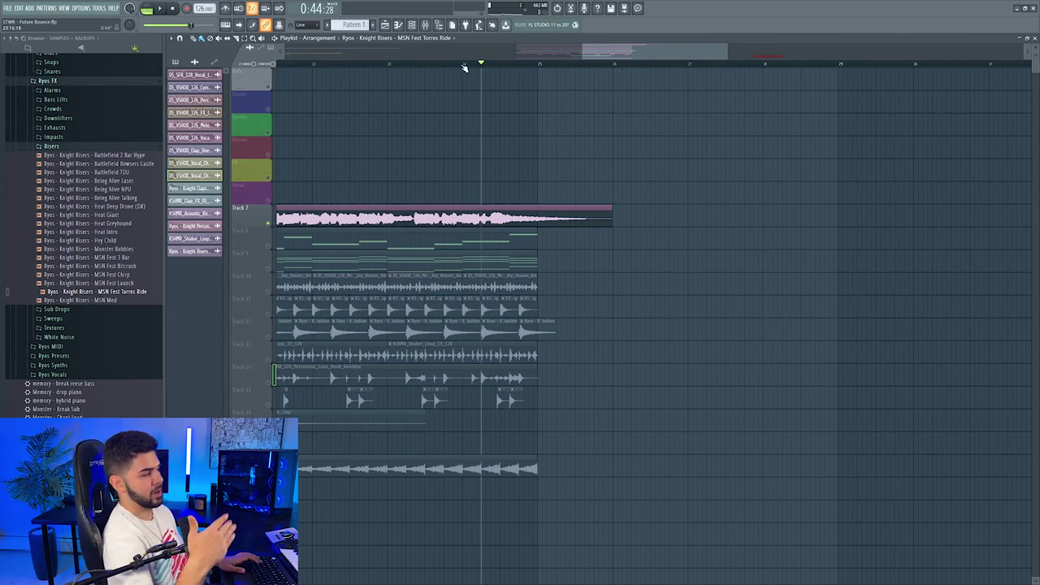
pyautogui.press('space')
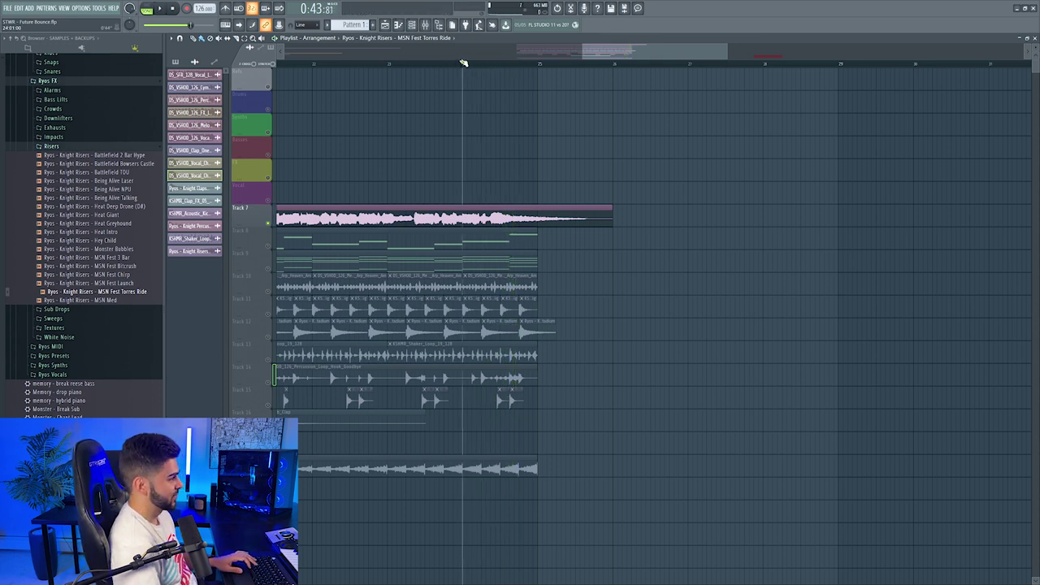
pyautogui.click(462, 63)
pyautogui.press('space')
# Step: Slice the vocal loop near its end and repeat the short slice up to about bar 29
pyautogui.press('space')
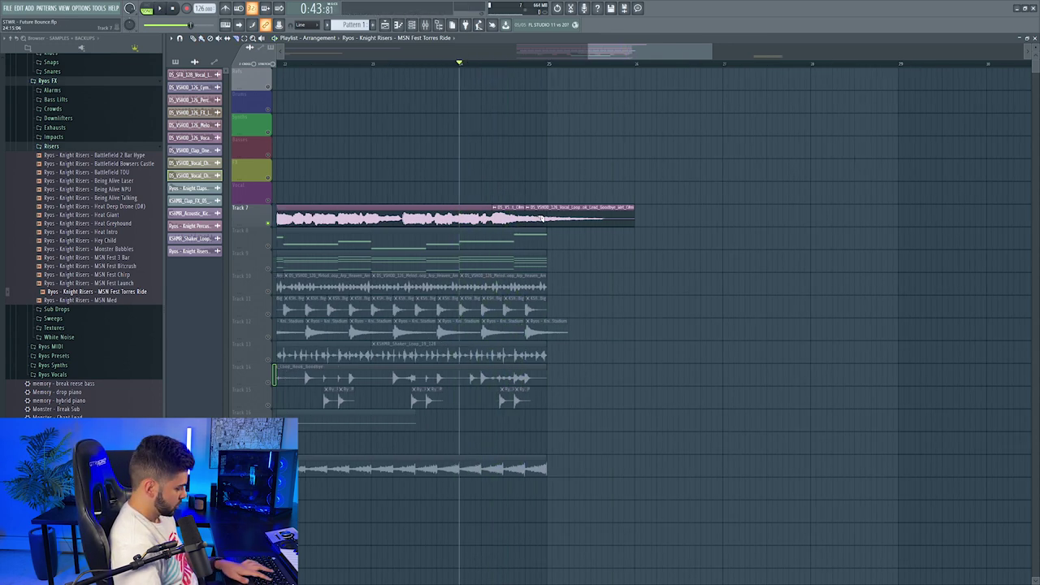
pyautogui.press('space')
pyautogui.scroll(-2, 528, 216)
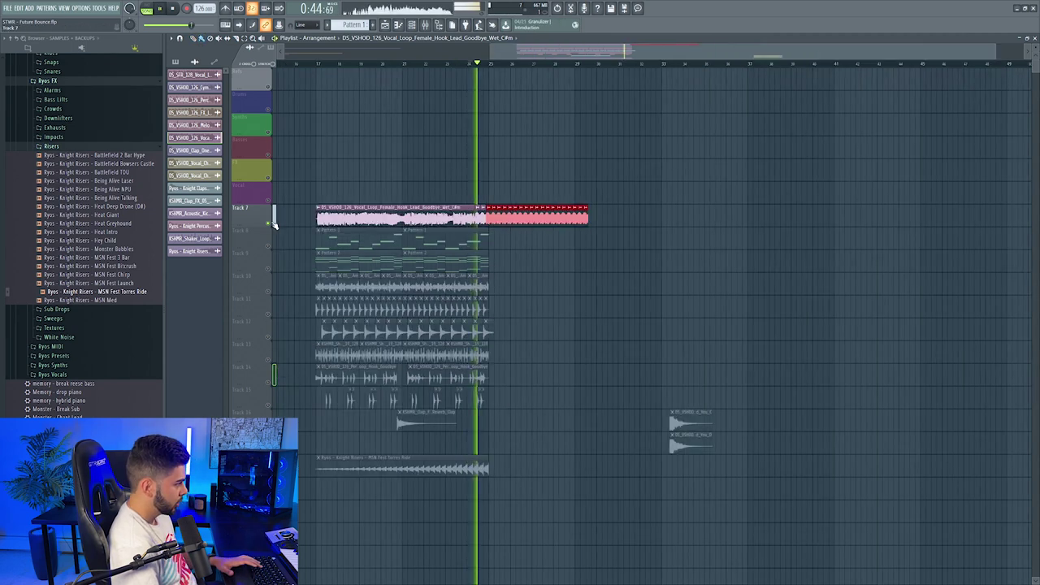
pyautogui.press('space')
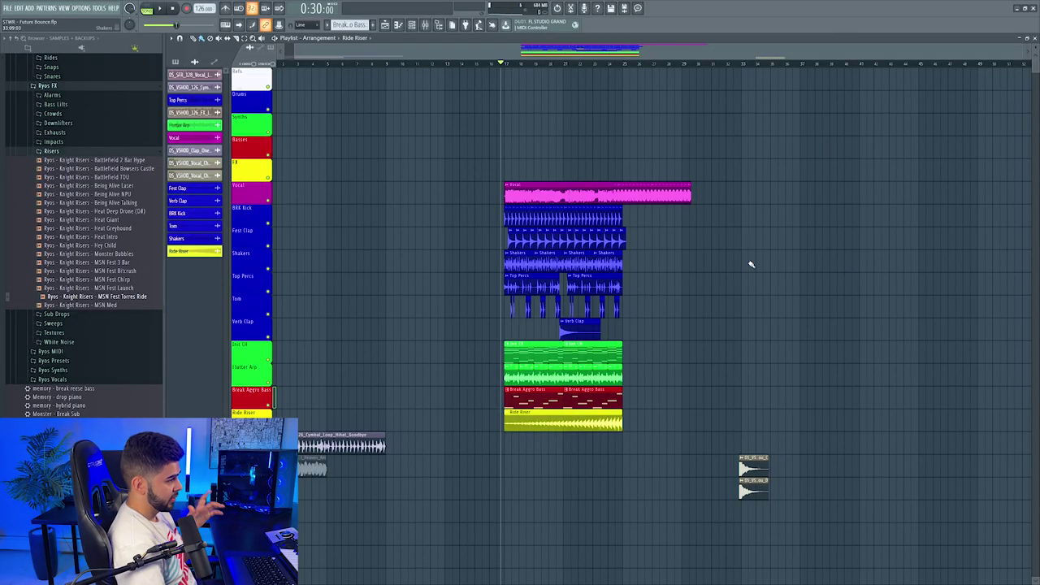
# Step: Duplicate the main Vocal clip from bar 17 to bar 9 so the copy fills the eight bars before the original
pyautogui.scroll(-2, 417, 282)
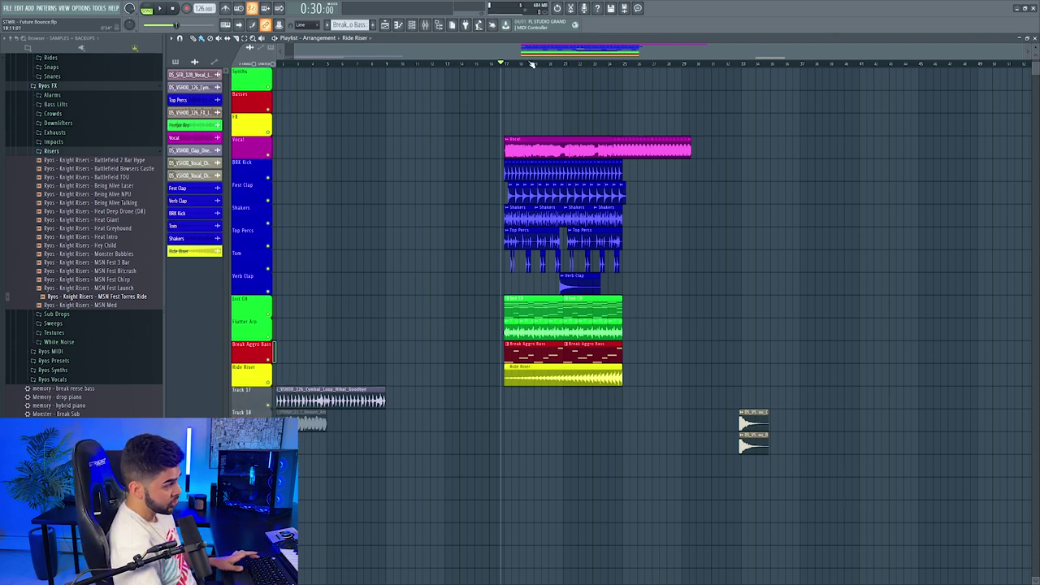
pyautogui.scroll(2, 529, 63)
pyautogui.scroll(-2, 529, 63)
pyautogui.moveTo(490, 140); pyautogui.dragTo(539, 154)
pyautogui.keyDown('ctrl'); pyautogui.rightClick(516, 146); pyautogui.keyUp('ctrl')
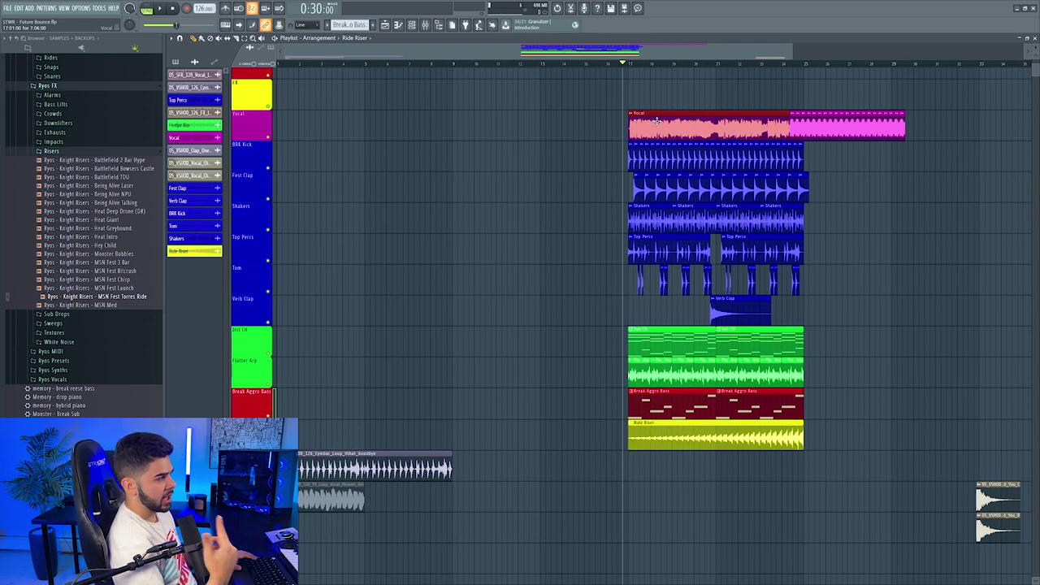
pyautogui.moveTo(662, 128); pyautogui.dragTo(465, 127)
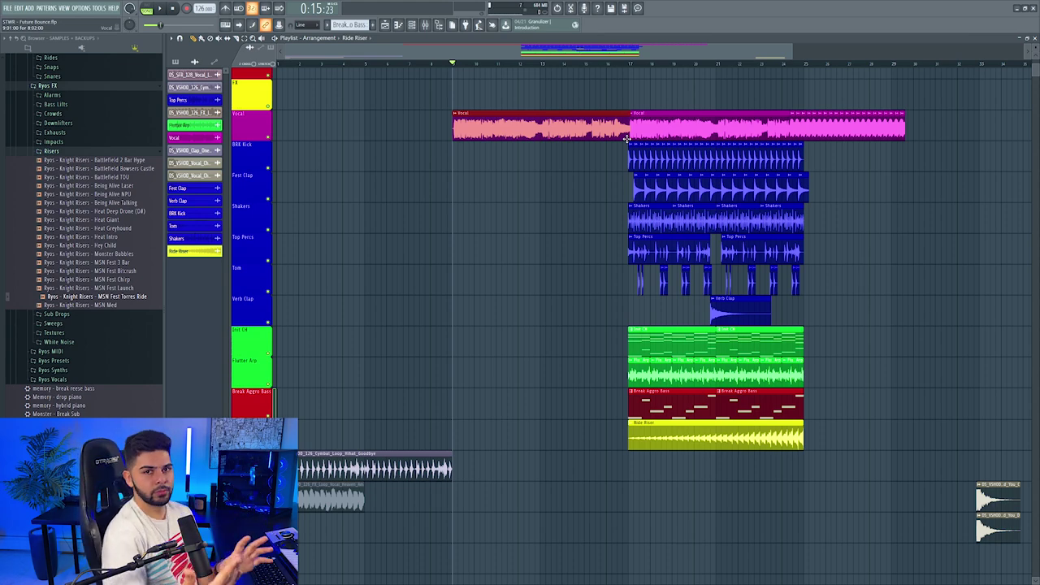
# Step: Load Kickstart 2 into effect slot 10 of the Init CH mixer track while playing the section from bar 17
pyautogui.moveTo(620, 58); pyautogui.dragTo(689, 55)
pyautogui.scroll(-1, 636, 67)
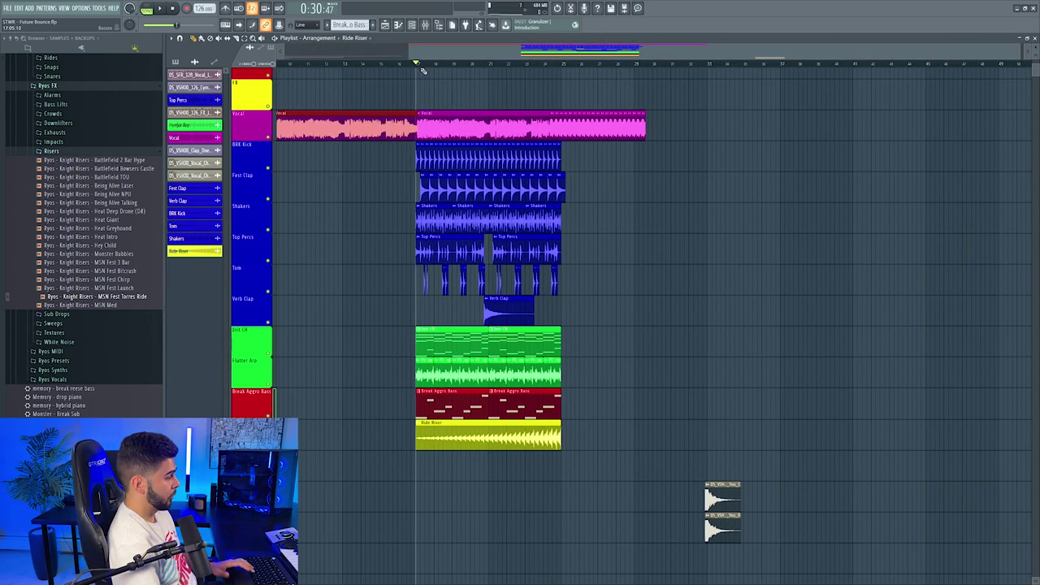
pyautogui.press('F9')
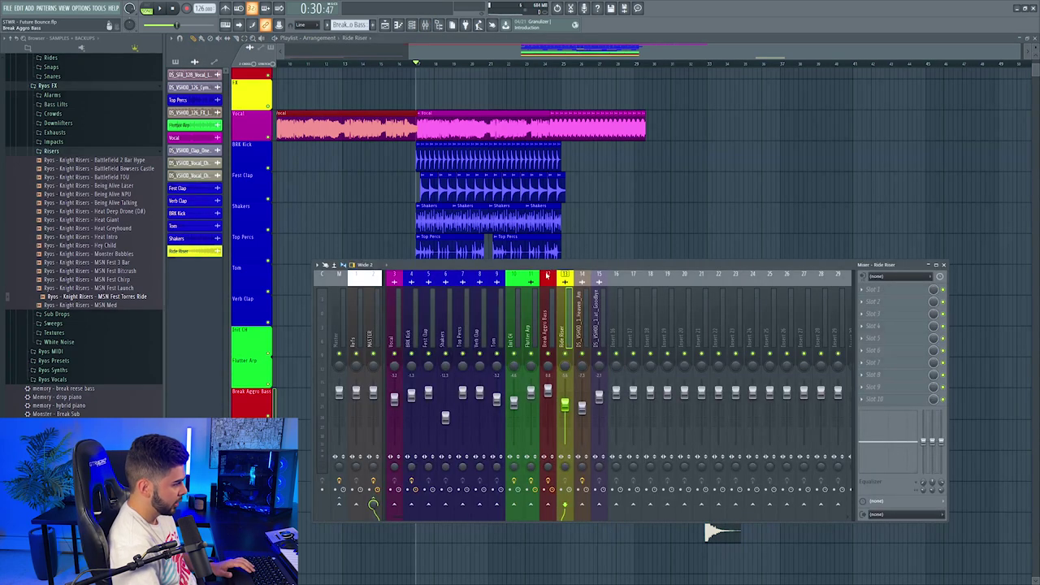
pyautogui.scroll(-5, 704, 251)
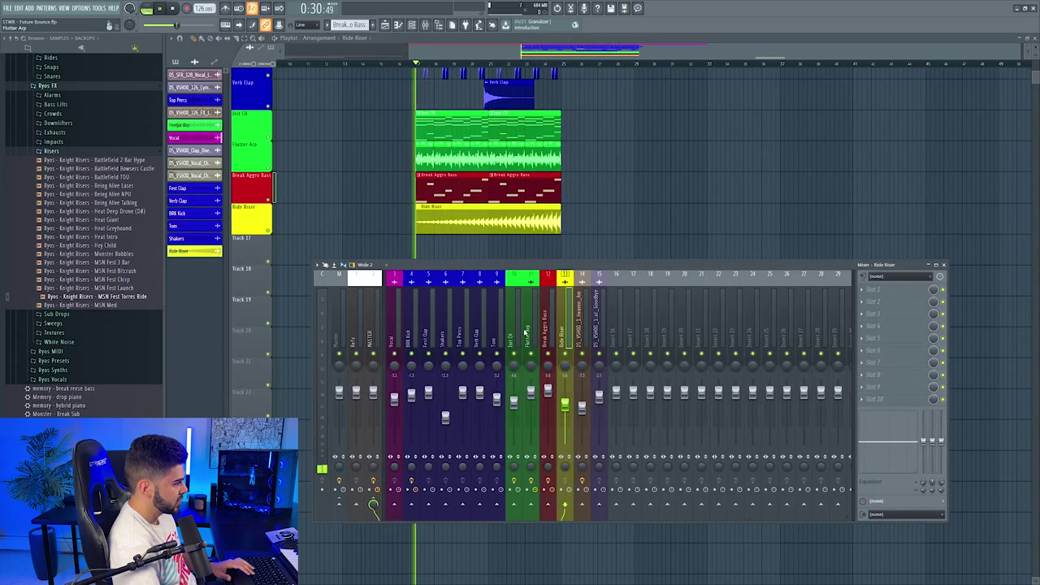
pyautogui.press('space')
pyautogui.click(515, 333)
pyautogui.click(882, 404)
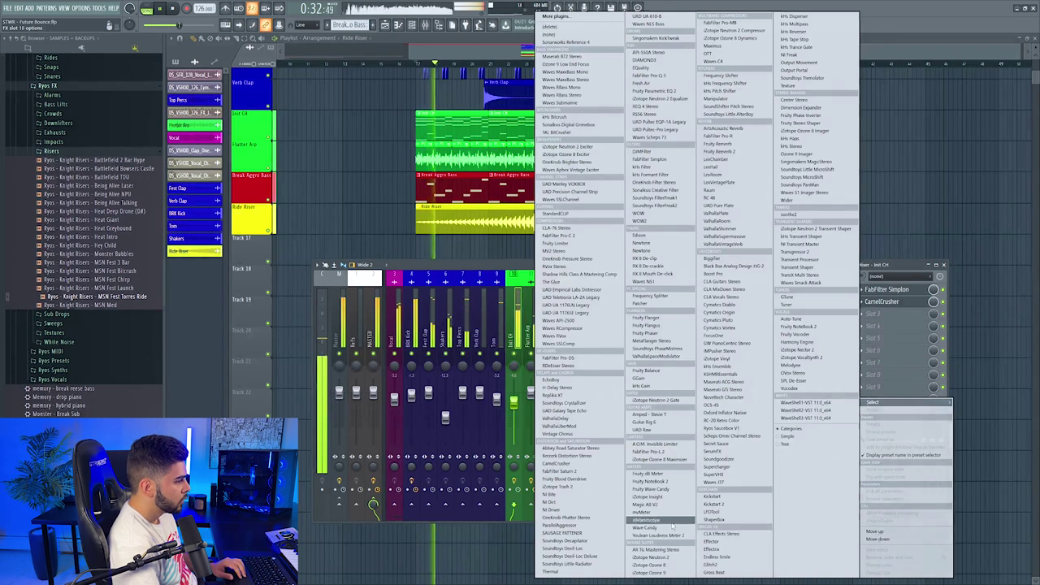
pyautogui.click(718, 505)
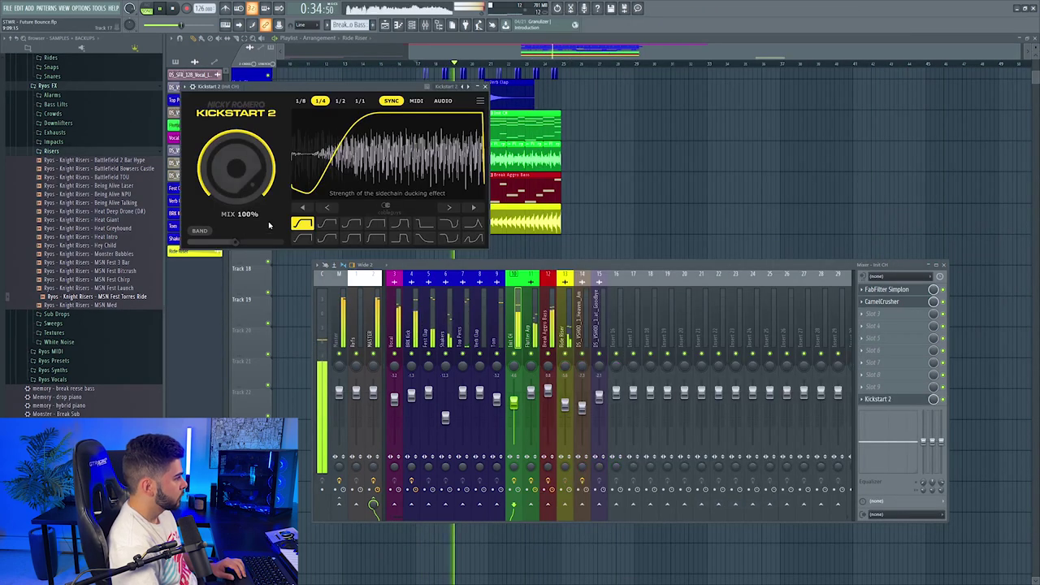
# Step: Choose the first curve in Kickstart 2's second row, set its mix to 89%, and copy its settings to the Break Aggro Bass mixer track
pyautogui.moveTo(236, 168)
pyautogui.mouseDown()
pyautogui.moveTo(237, 196)
pyautogui.moveTo(236, 179)
pyautogui.mouseUp()
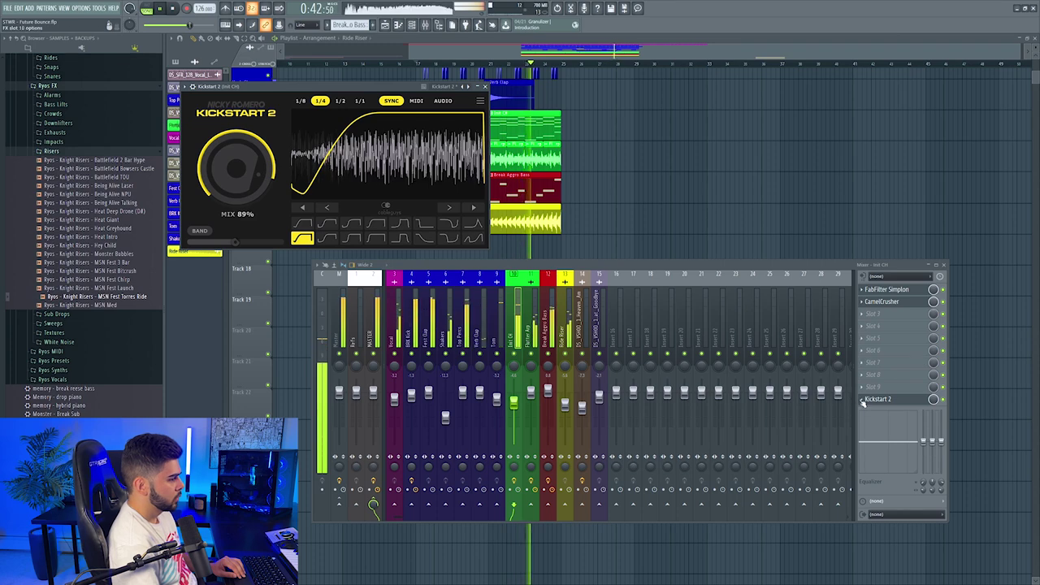
pyautogui.click(863, 399)
pyautogui.moveTo(879, 441); pyautogui.dragTo(546, 364)
pyautogui.click(528, 128)
pyautogui.click(485, 86)
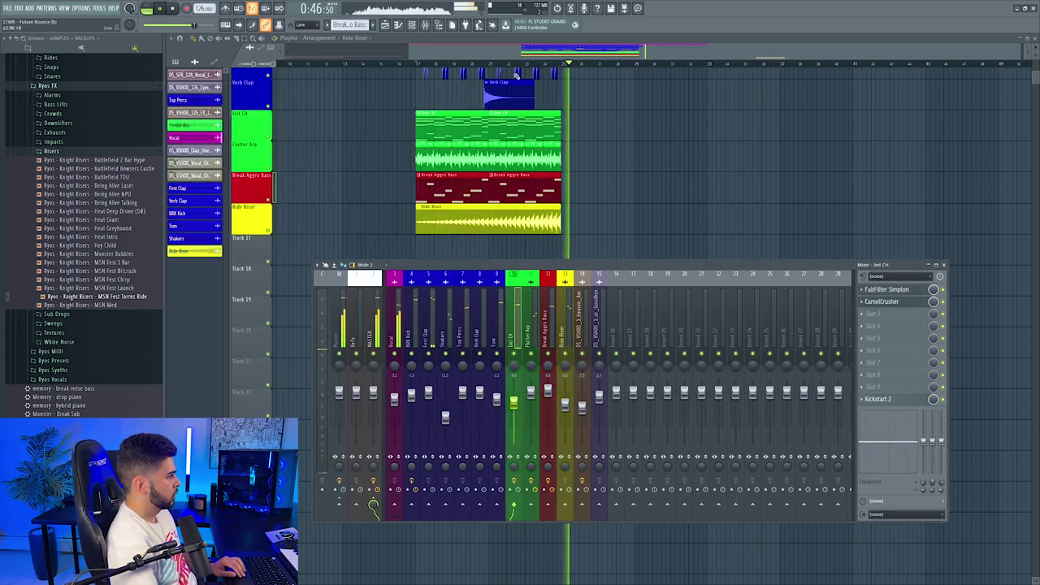
# Step: Stop playback and insert an empty playlist track directly below the Vocal track
pyautogui.press('F9')
pyautogui.scroll(5, 605, 169)
pyautogui.scroll(3, 605, 169)
pyautogui.press('space')
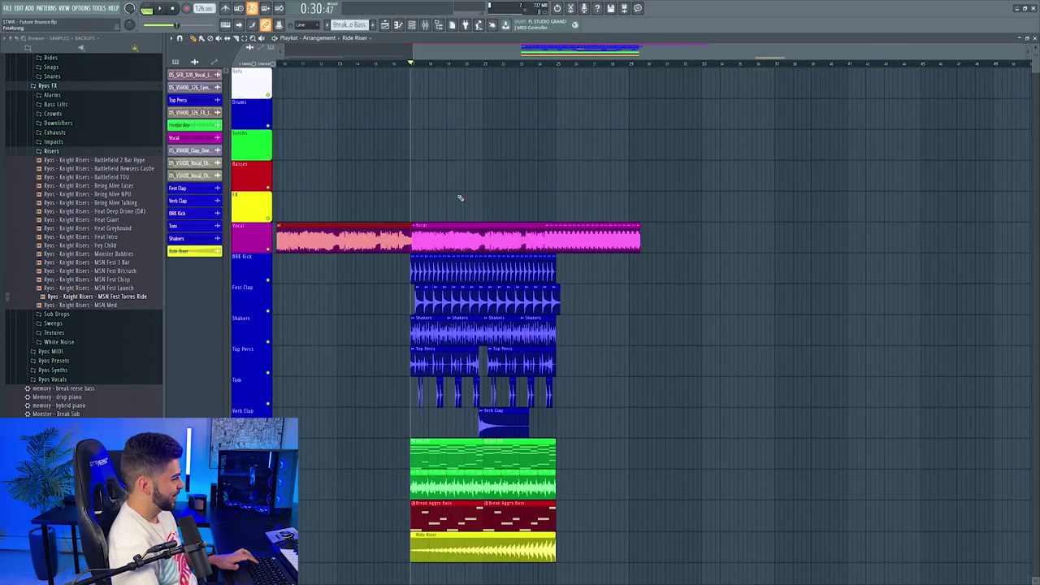
pyautogui.rightClick(253, 239)
pyautogui.click(270, 387)
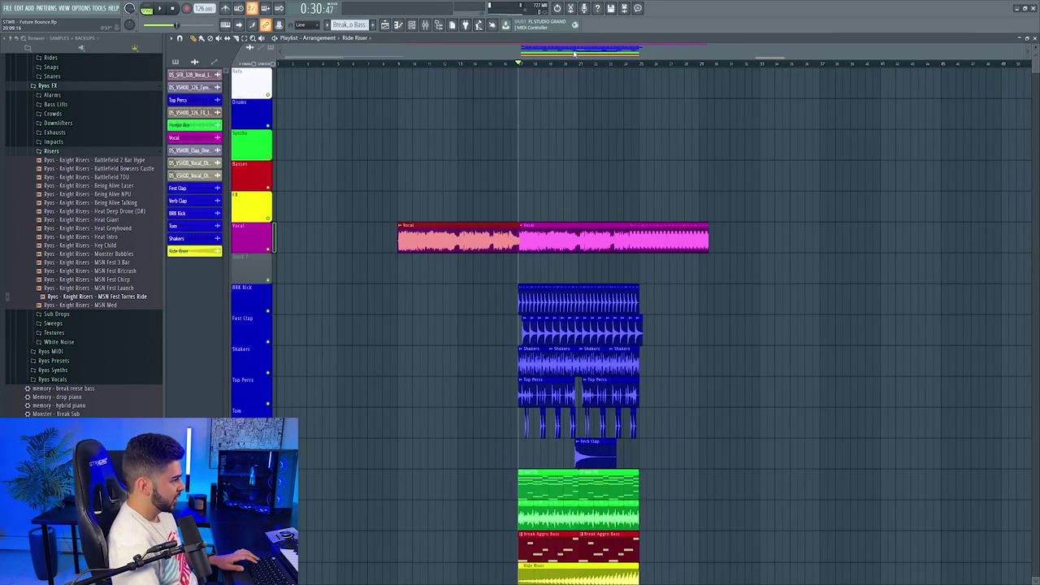
# Step: Create a Vocal channel pitch automation clip over bars 25 to 33 on Track 7 and raise its end point
pyautogui.scroll(3, 632, 58)
pyautogui.click(627, 64)
pyautogui.moveTo(646, 55); pyautogui.dragTo(688, 55)
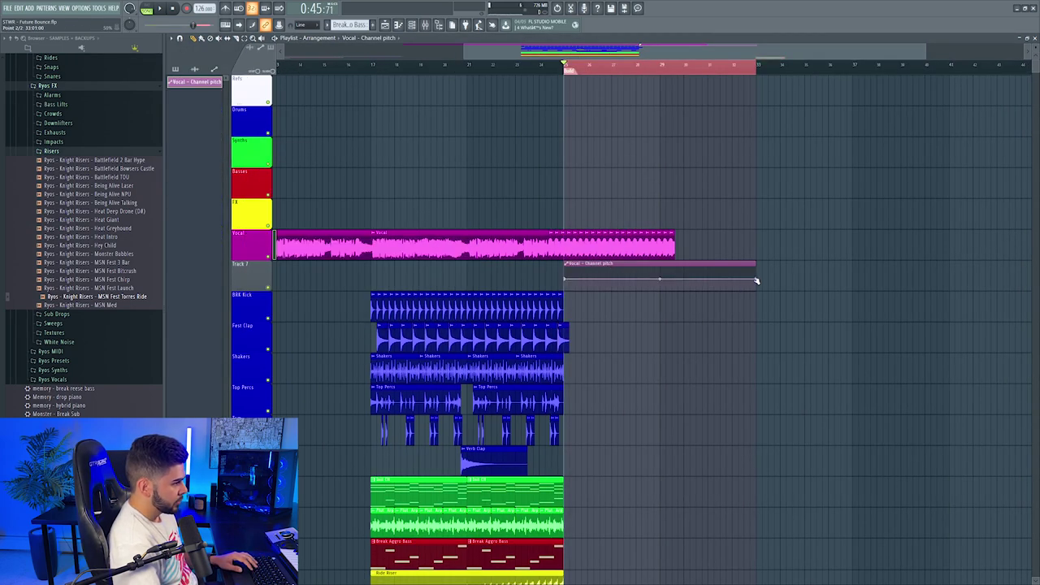
pyautogui.moveTo(756, 281); pyautogui.dragTo(756, 265)
pyautogui.press('space')
# Step: Duplicate the repeated vocal slices so they continue up to about bar 33
pyautogui.scroll(4, 755, 65)
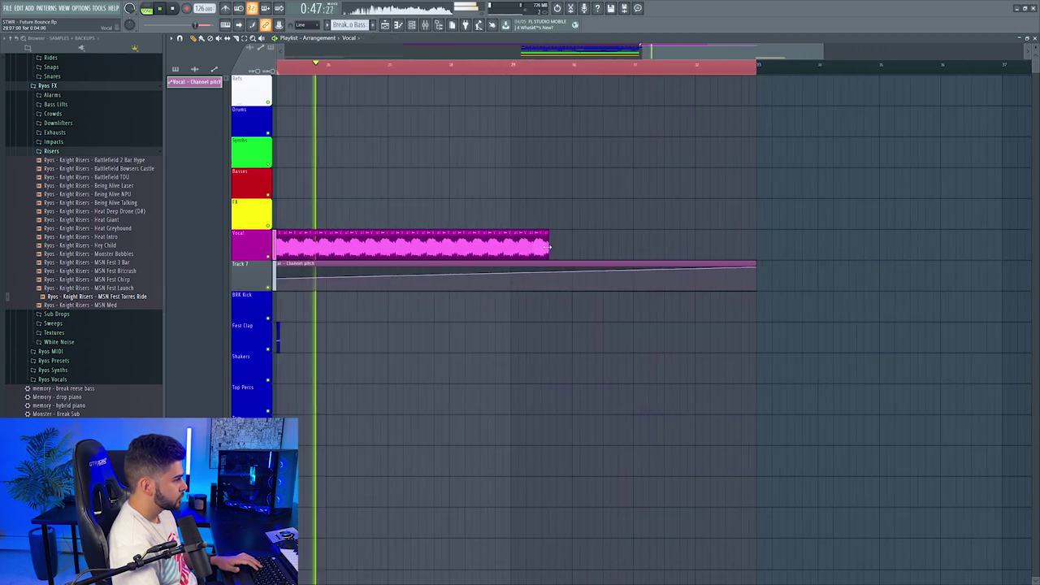
pyautogui.scroll(-1, 629, 200)
pyautogui.moveTo(376, 234); pyautogui.dragTo(634, 244)
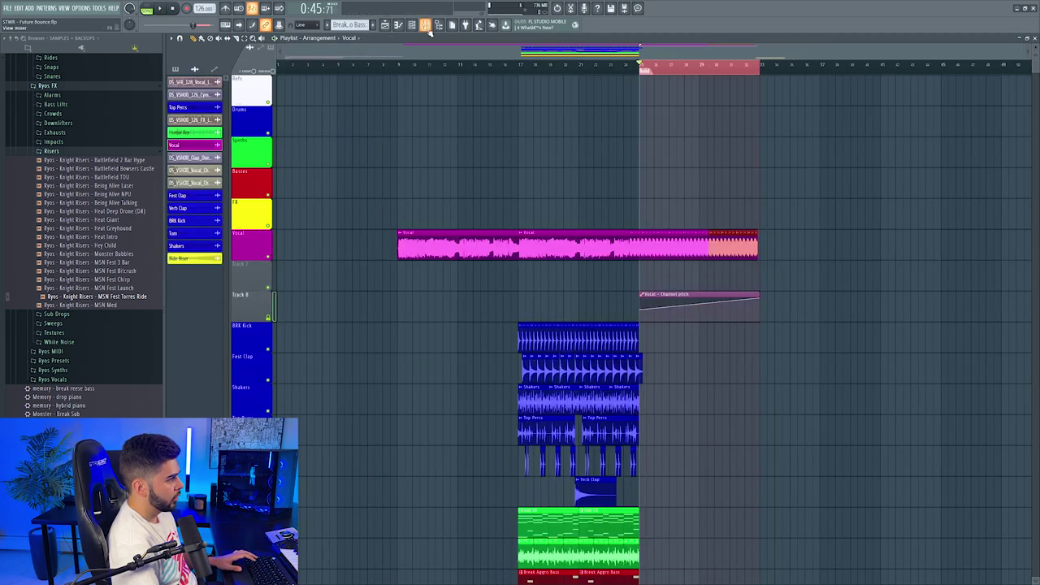
# Step: Load Endless Smile into effect slot 1 of the Vocal mixer track and step forward through its presets
pyautogui.click(425, 26)
pyautogui.click(871, 299)
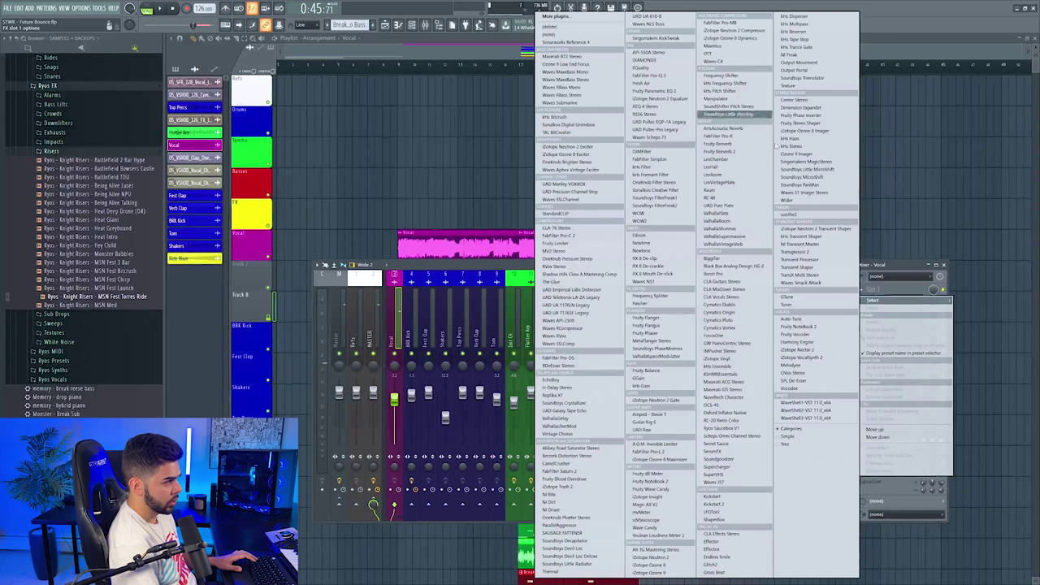
pyautogui.click(747, 561)
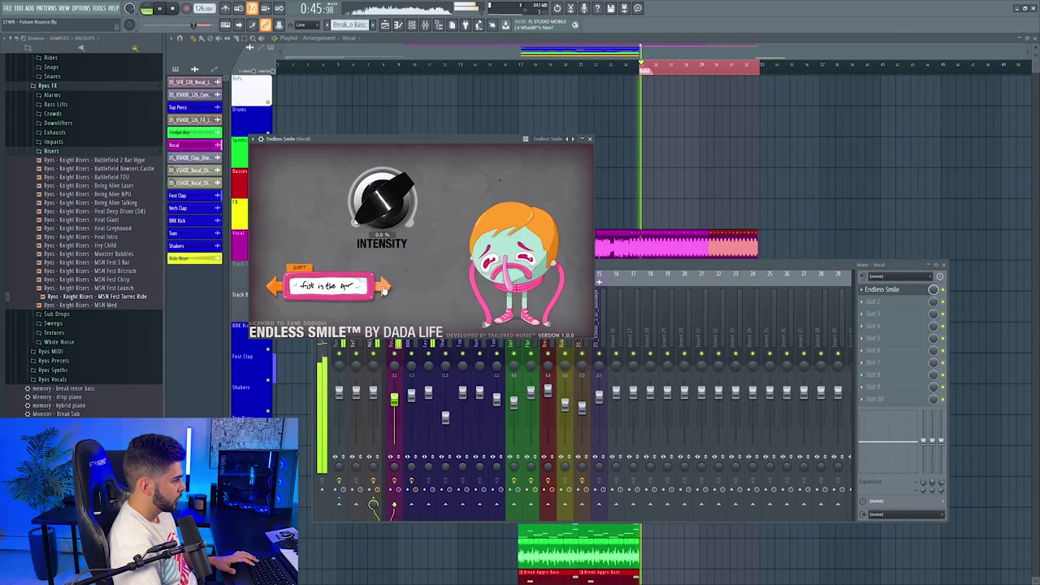
pyautogui.click(384, 285)
pyautogui.click(383, 286)
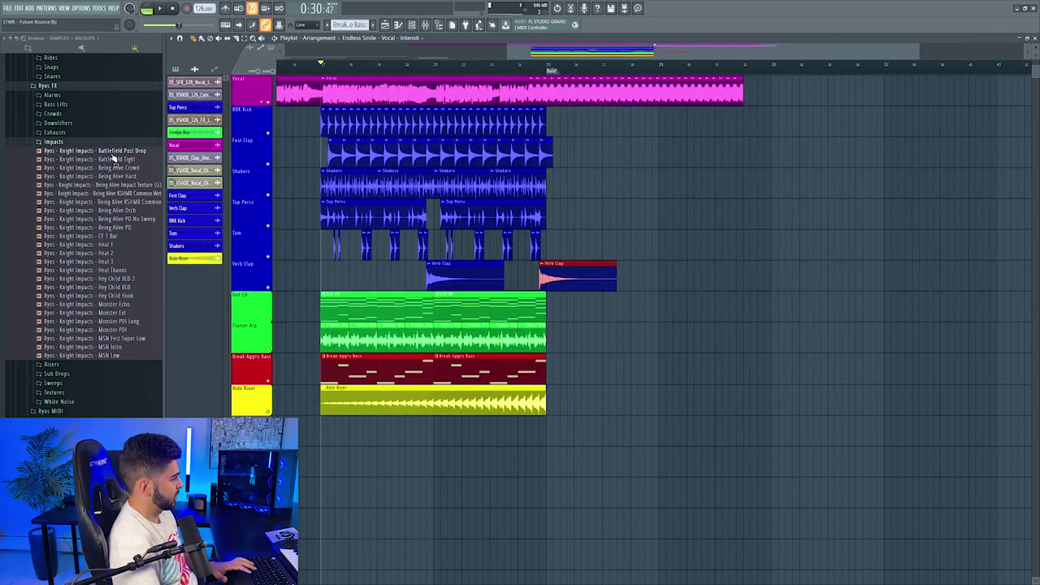
# Step: Place Ryos Knight Impacts - Heat 1 at bar 25 below Ride Riser, with Hey Child BLD starting just before it on the next track
pyautogui.moveTo(116, 156); pyautogui.dragTo(583, 438)
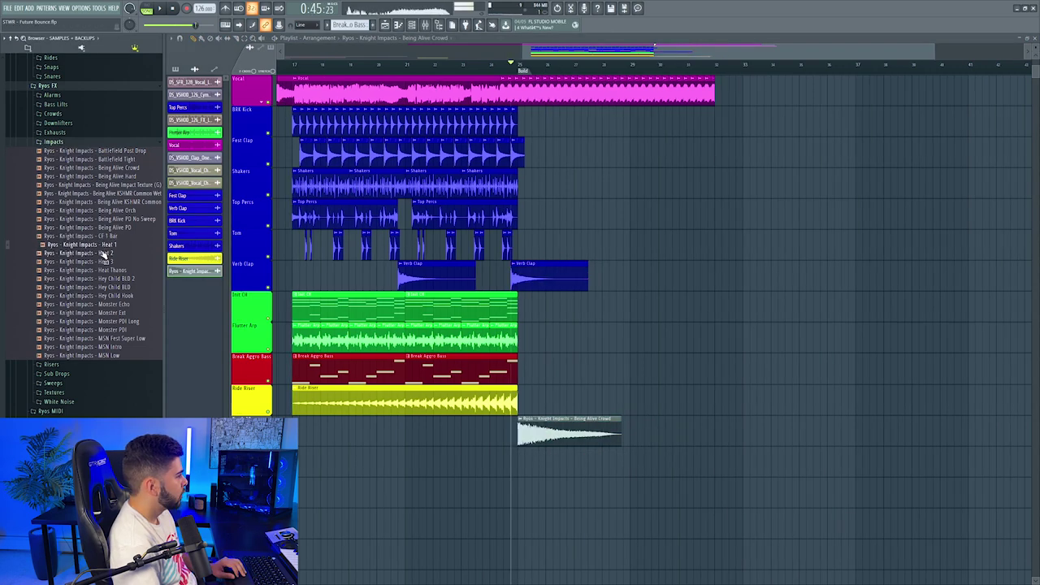
pyautogui.moveTo(109, 247); pyautogui.dragTo(555, 433)
pyautogui.press('space')
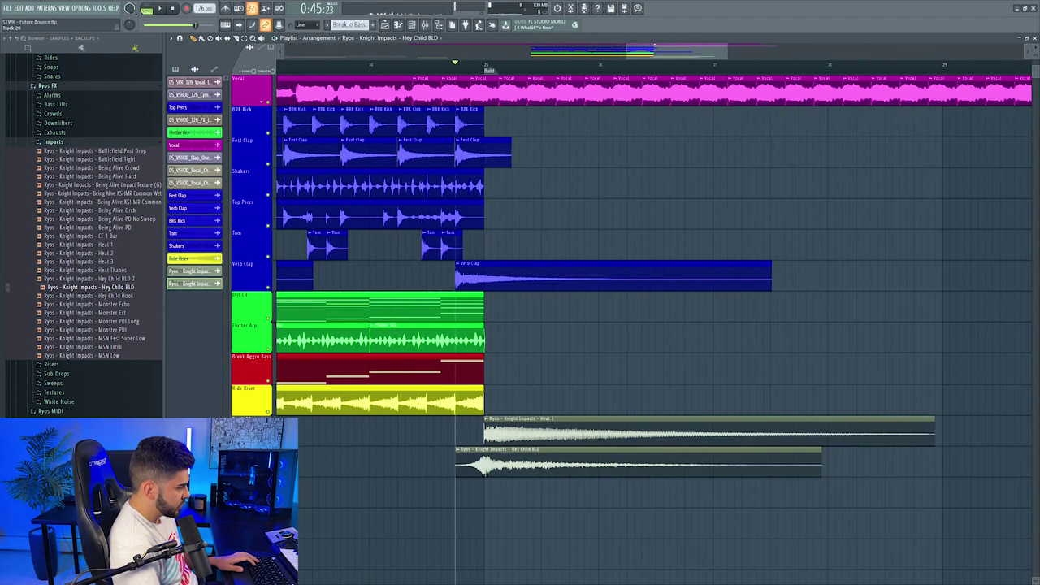
# Step: Solo the Heat 1 and Hey Child BLD tracks in turn and play them to compare the two impacts
pyautogui.rightClick(268, 431)
pyautogui.click(479, 65)
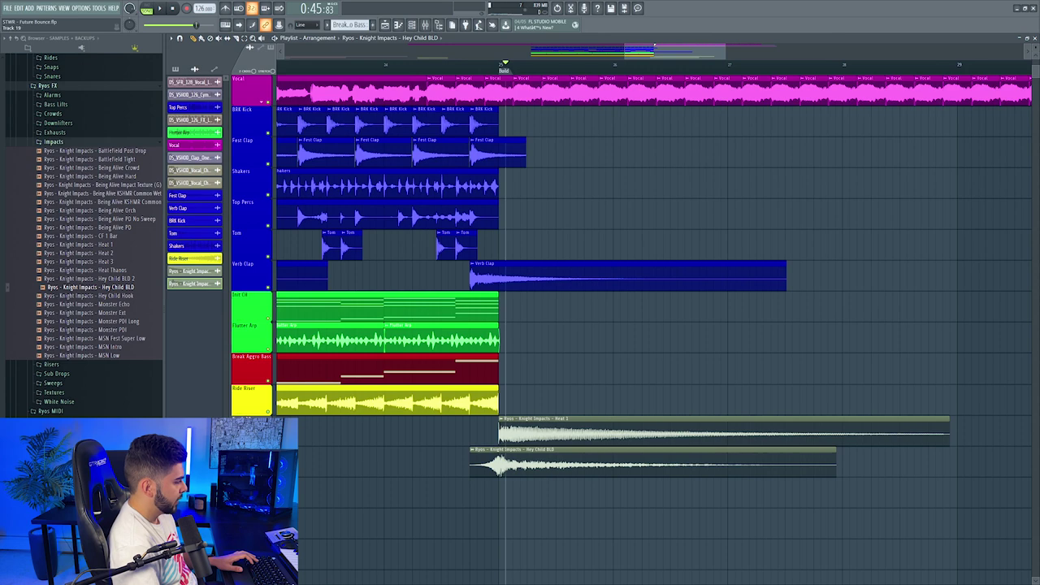
pyautogui.rightClick(268, 443)
pyautogui.press('space')
pyautogui.press('space')
pyautogui.rightClick(268, 474)
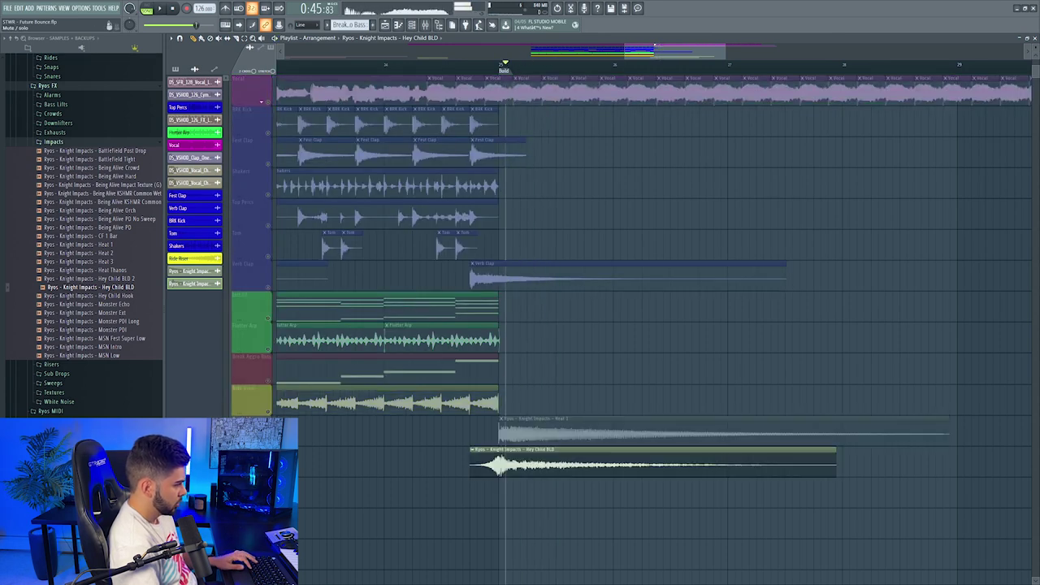
# Step: Cut Hey Child BLD at bar 25, remove its tail and place the remaining swell directly before Heat 1 on its track
pyautogui.scroll(2, 488, 70)
pyautogui.scroll(-2, 539, 246)
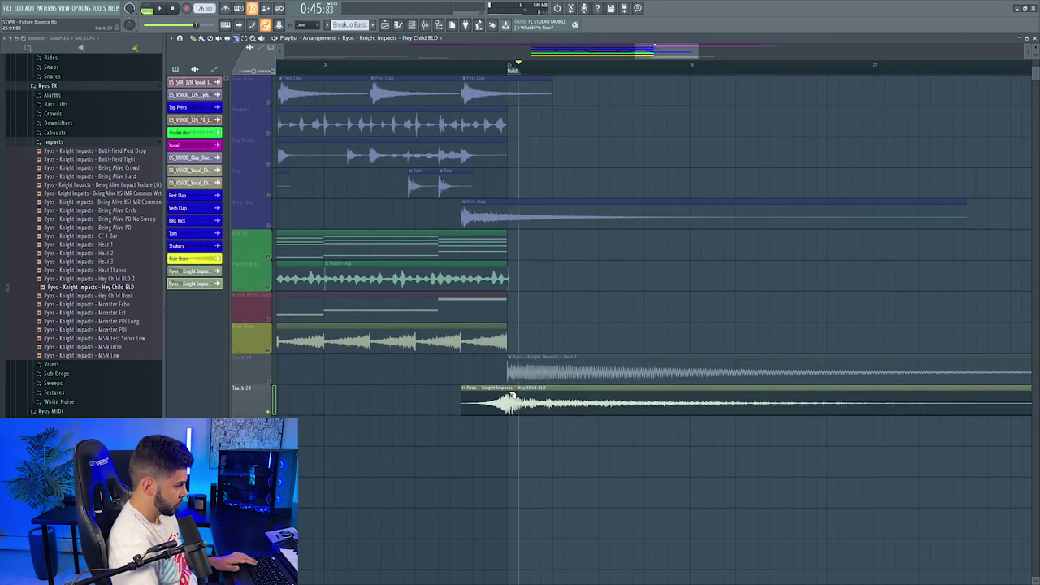
pyautogui.rightClick(577, 411)
pyautogui.click(488, 389)
pyautogui.click(567, 373)
pyautogui.press('space')
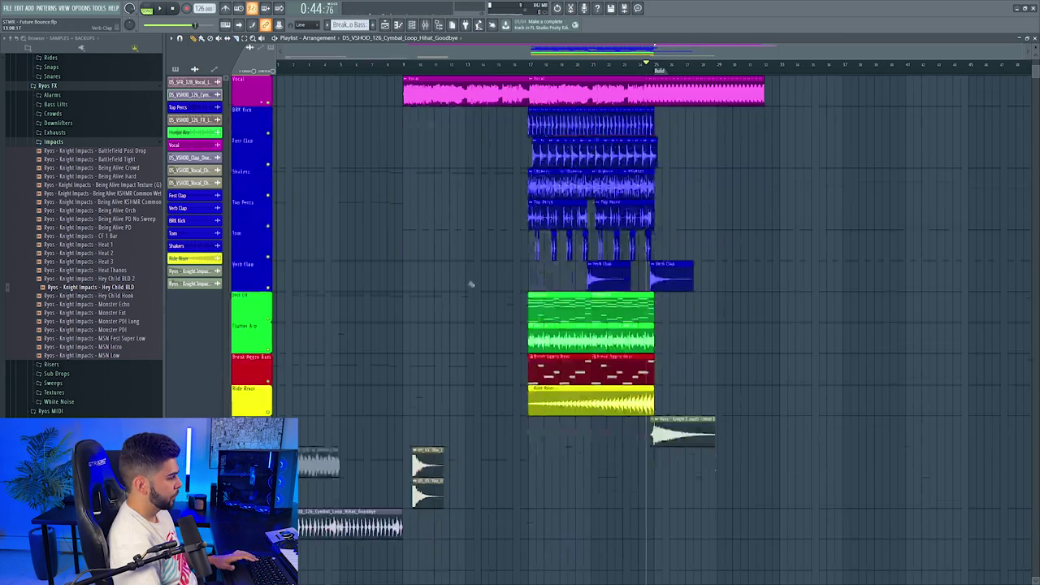
# Step: Create a Build SN pattern at bar 25 on a new track above Inst CH and load VEDM3 Snare 046 (G#) into it
pyautogui.rightClick(237, 294)
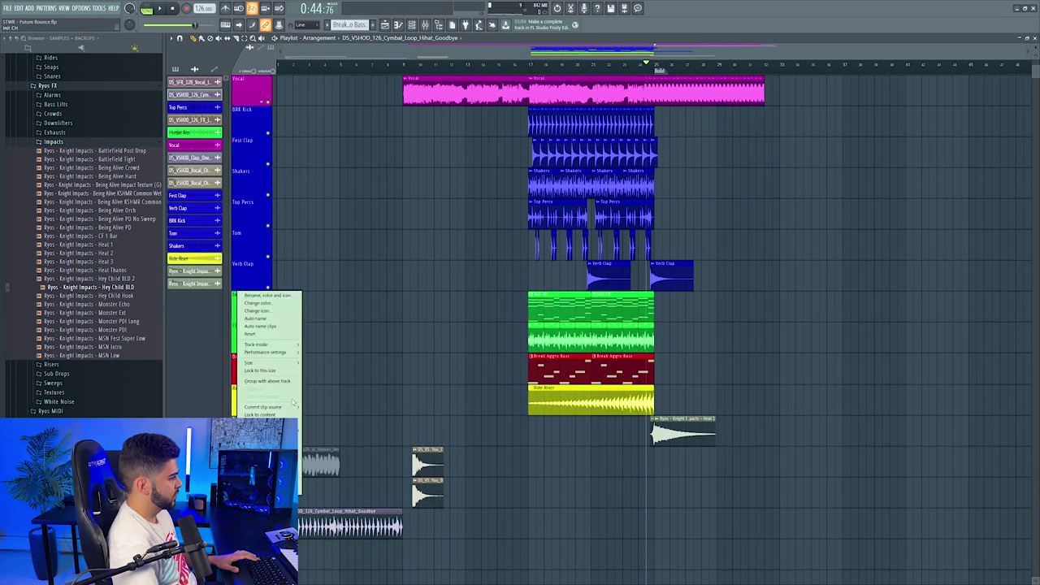
pyautogui.click(268, 457)
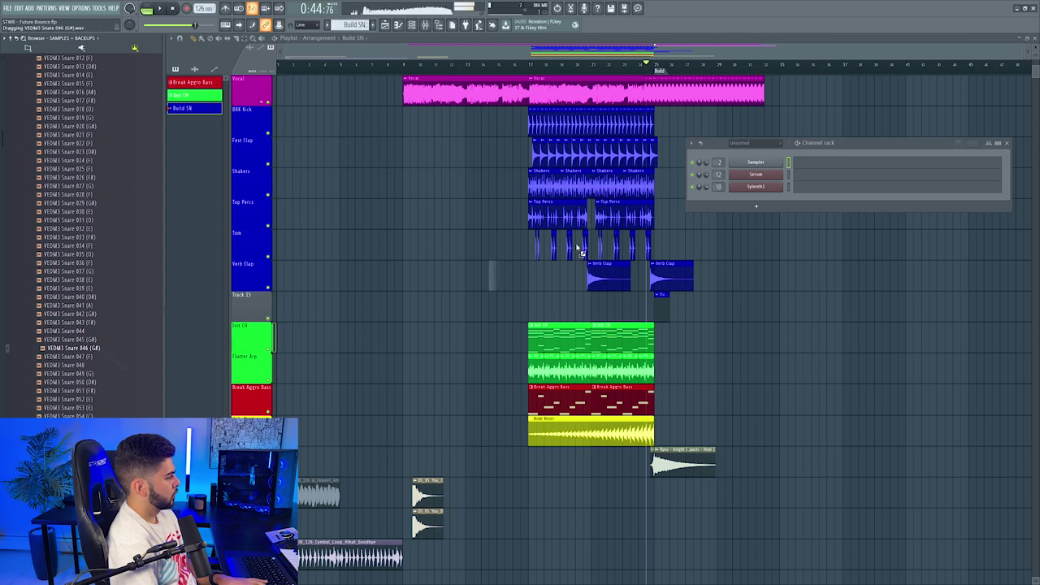
pyautogui.moveTo(754, 198); pyautogui.dragTo(754, 198)
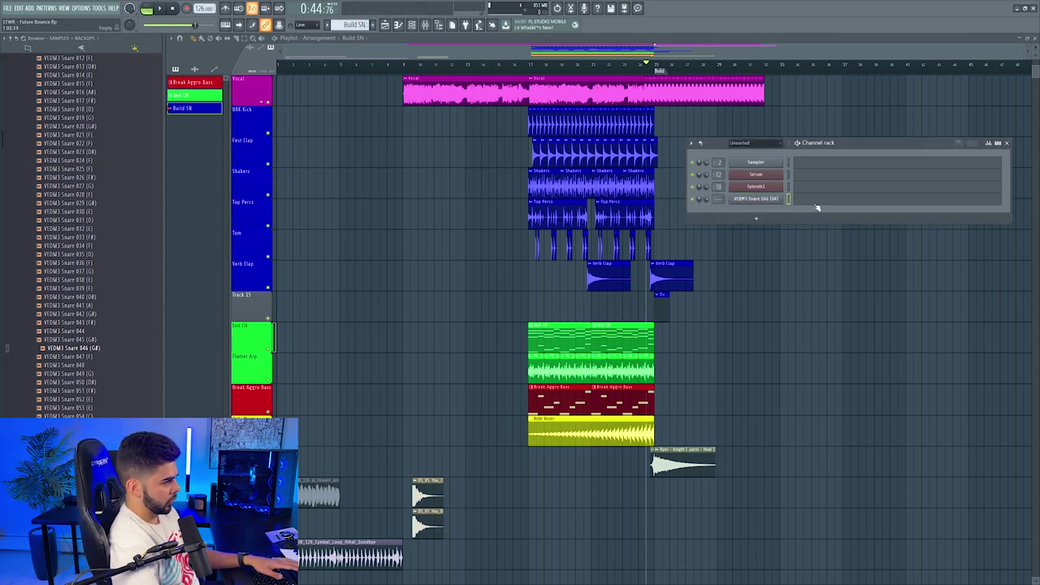
# Step: Write a one-bar rhythm of six C5 notes for VEDM3 Snare 046 and repeat it over the following bars
pyautogui.press('F7')
pyautogui.click(230, 233)
pyautogui.click(232, 233)
pyautogui.moveTo(247, 233); pyautogui.dragTo(240, 233)
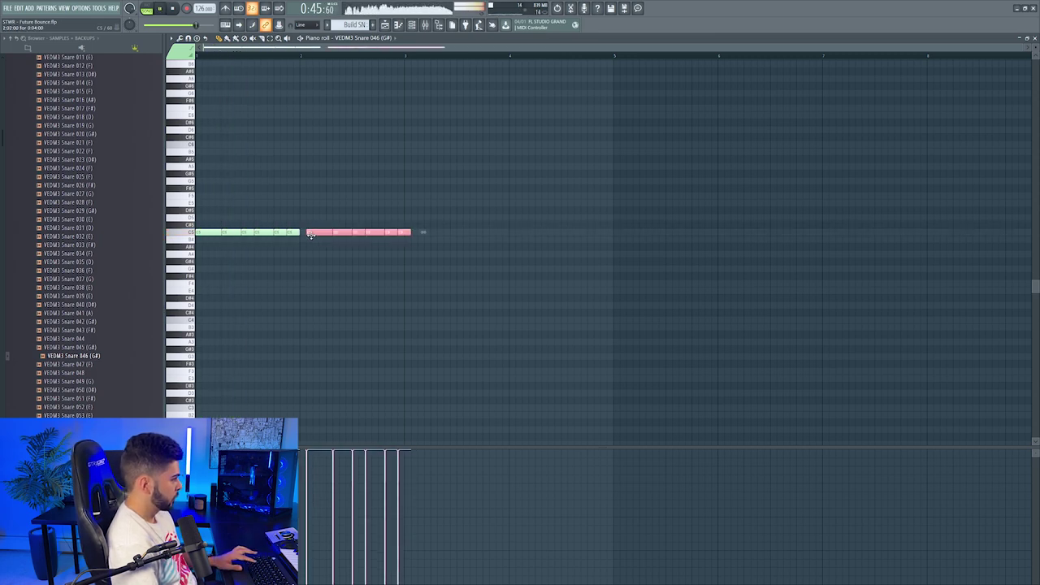
pyautogui.moveTo(310, 235); pyautogui.dragTo(304, 236)
pyautogui.moveTo(482, 235); pyautogui.dragTo(412, 238)
pyautogui.hotkey('ctrl', 'd')
pyautogui.hotkey('ctrl', 'a')
pyautogui.hotkey('ctrl', 'b')
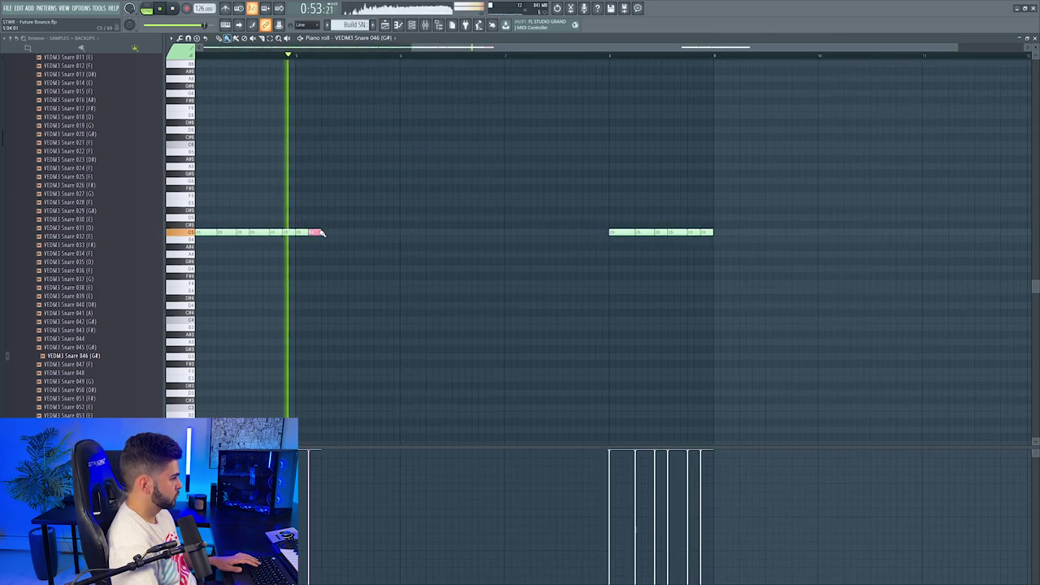
# Step: Paint faster repeated C5 snare notes up to the end of bar 7 and delete the rhythm copied into bar 8
pyautogui.moveTo(315, 235); pyautogui.dragTo(596, 237)
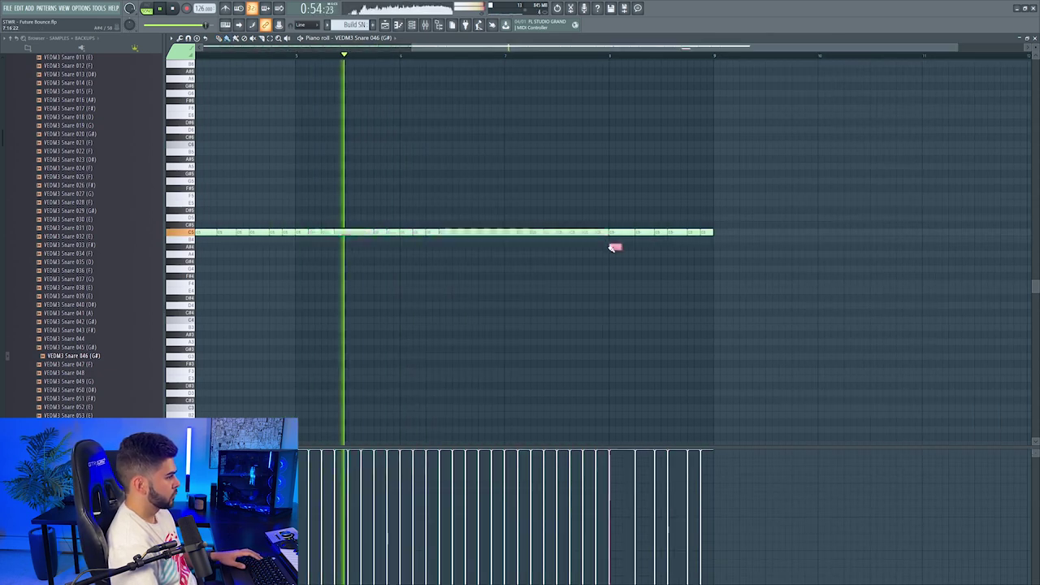
pyautogui.moveTo(507, 235); pyautogui.dragTo(607, 232)
pyautogui.rightClick(616, 232)
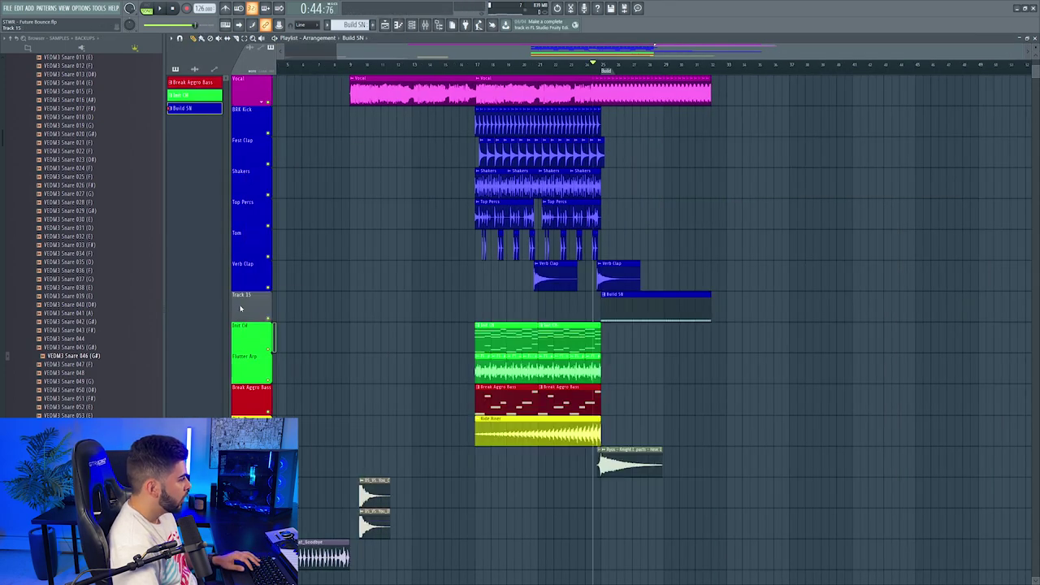
# Step: Auto-name Track 15 after its Build SN clip and insert an empty track beneath it
pyautogui.rightClick(242, 294)
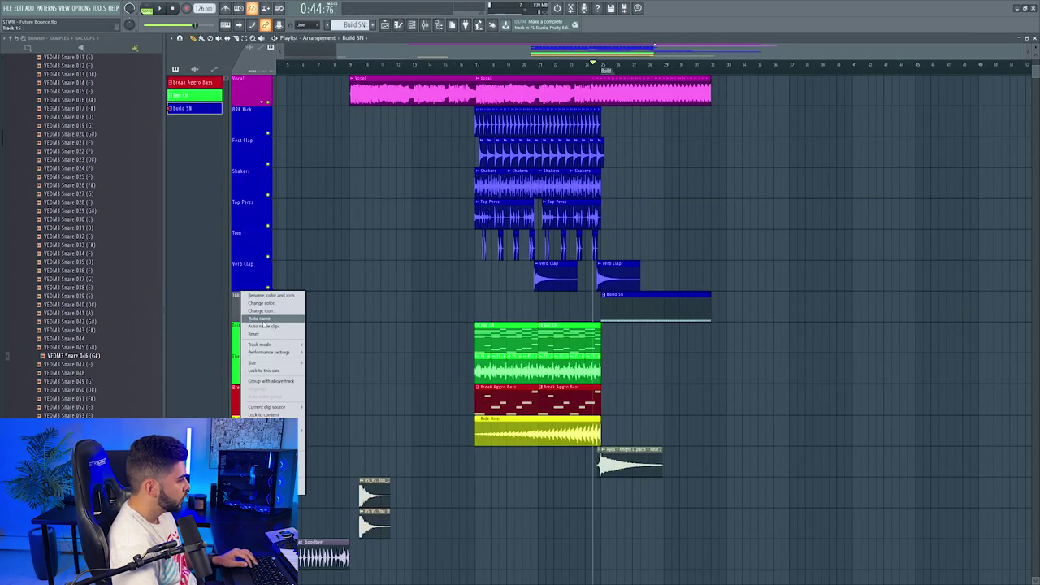
pyautogui.click(261, 319)
pyautogui.rightClick(250, 294)
pyautogui.click(278, 457)
pyautogui.scroll(1, 252, 325)
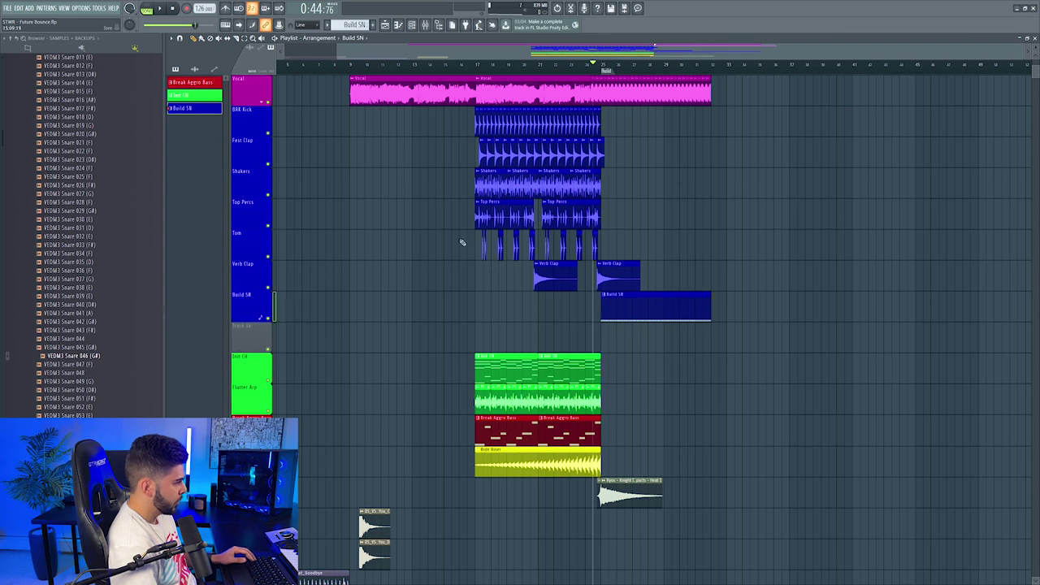
# Step: Automate VEDM3 Snare 046's channel pitch beneath Build SN, keeping it flat and raising it from about bar 29 to bar 32
pyautogui.scroll(4, 671, 69)
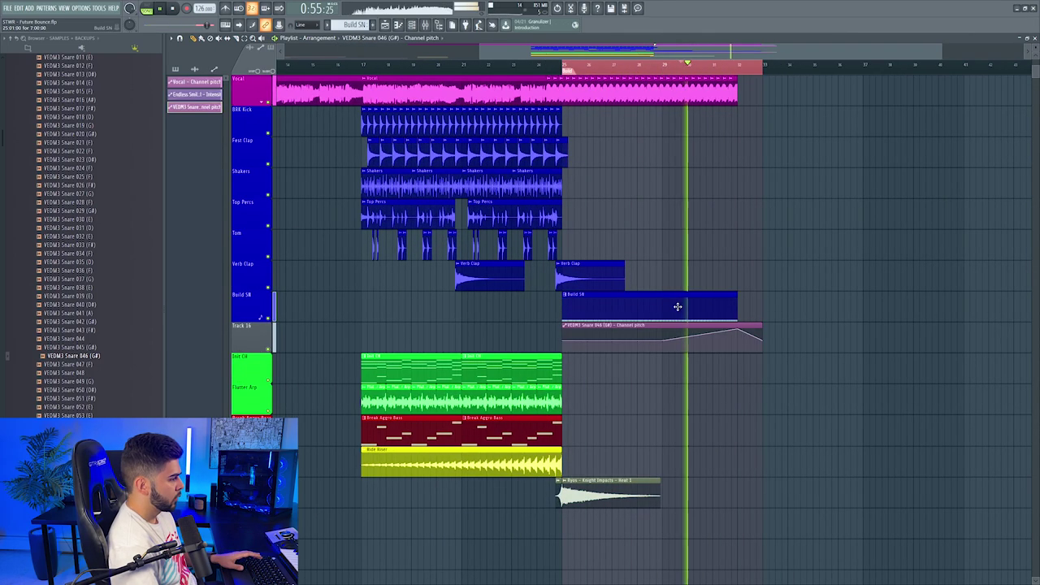
pyautogui.rightClick(713, 342)
pyautogui.rightClick(714, 343)
pyautogui.click(734, 471)
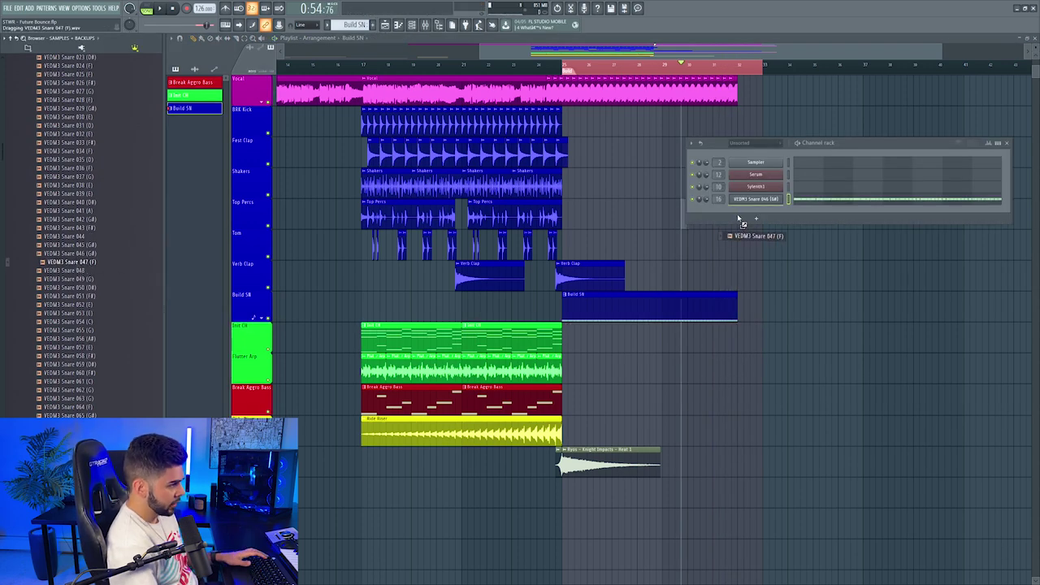
# Step: Add VEDM3 Snare 047 (F) to the Build SN pattern and give it the same notes as Snare 046
pyautogui.rightClick(754, 202)
pyautogui.moveTo(739, 218); pyautogui.dragTo(718, 162)
pyautogui.click(873, 206)
pyautogui.rightClick(756, 211)
pyautogui.click(875, 227)
pyautogui.press('space')
pyautogui.press('space')
pyautogui.press('space')
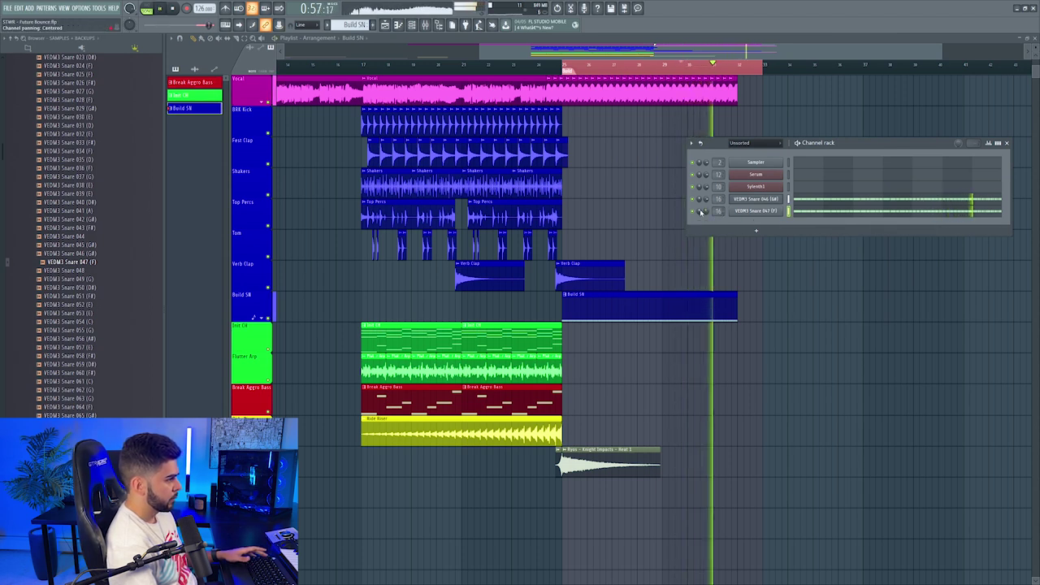
# Step: Set Snare 047's pitch range to 12 semitones and link its channel pitch to the existing snare pitch automation
pyautogui.click(762, 212)
pyautogui.press('space')
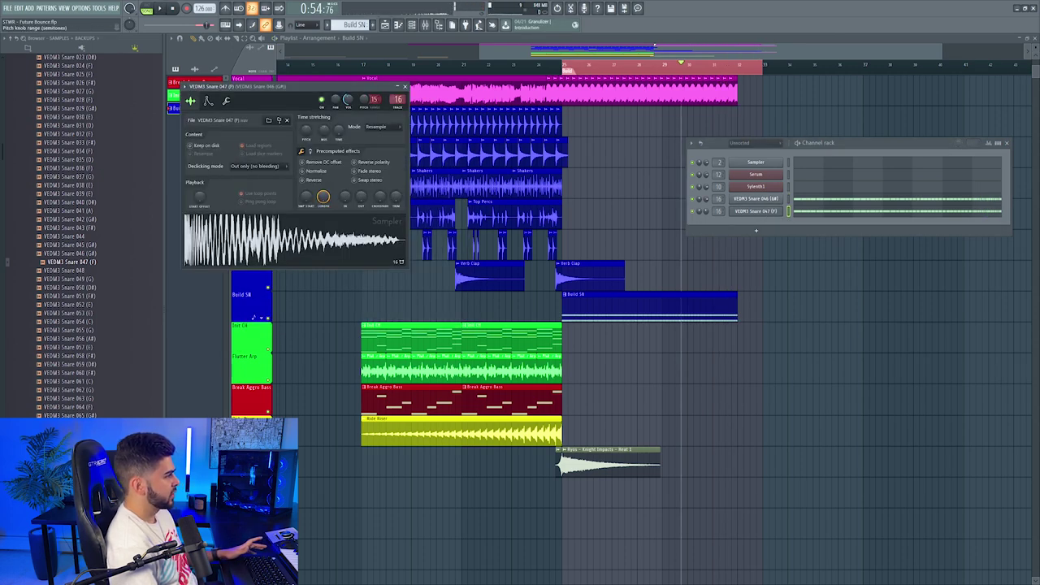
pyautogui.rightClick(366, 101)
pyautogui.click(388, 186)
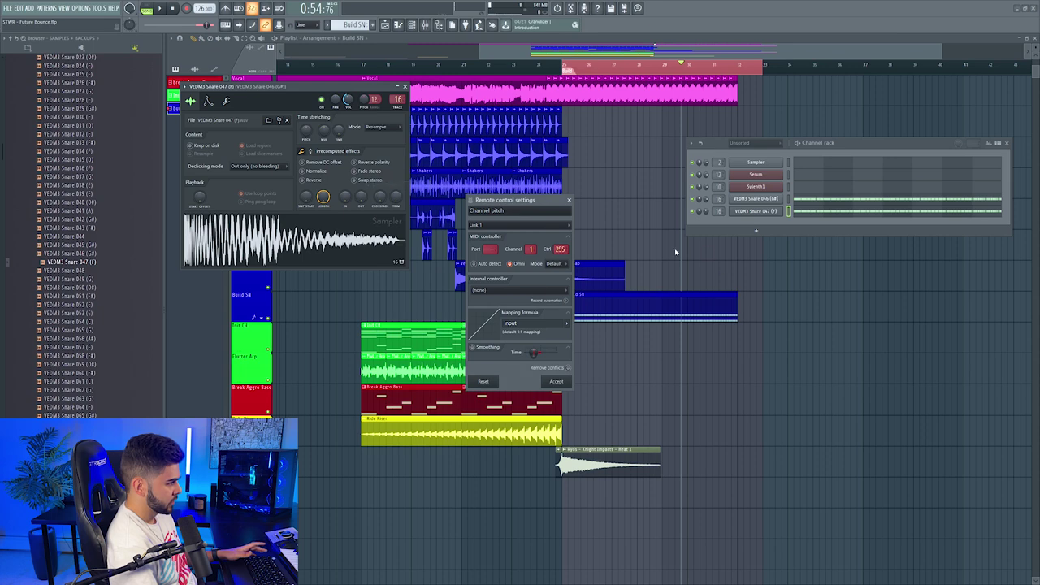
pyautogui.click(518, 290)
pyautogui.click(495, 329)
pyautogui.click(556, 382)
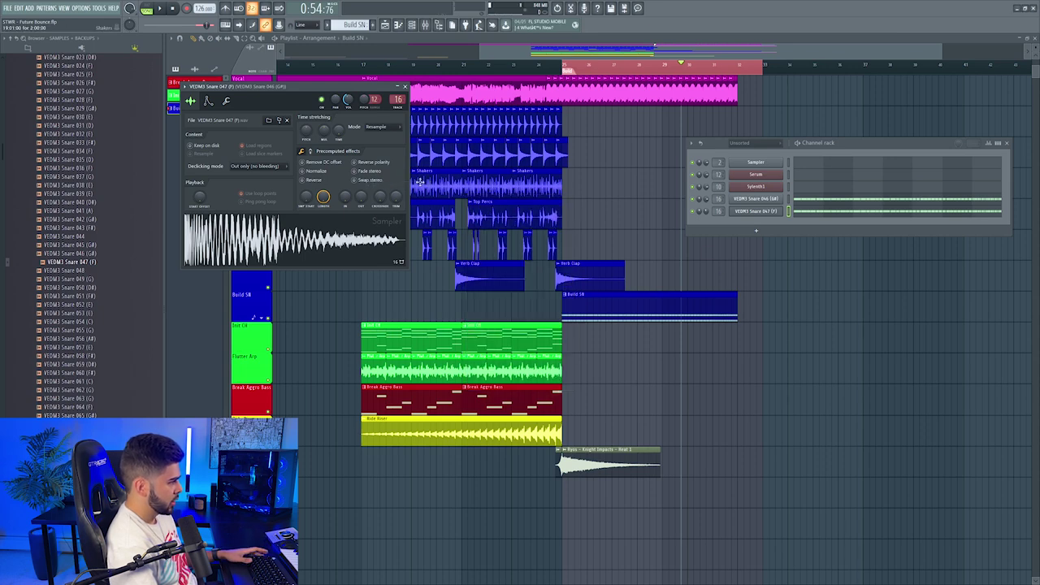
pyautogui.click(404, 86)
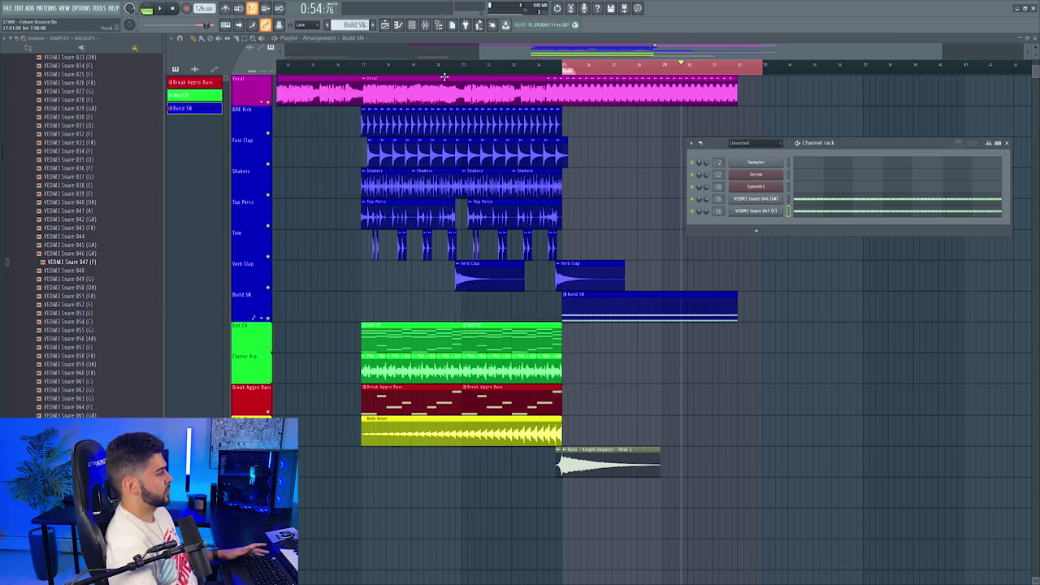
# Step: Place Ryos - Knight Impacts - Monster Ext on Track 23 so its hit lands at bar 29, and play it back
pyautogui.press('F6')
pyautogui.click(530, 66)
pyautogui.press('space')
pyautogui.scroll(-3, 567, 162)
pyautogui.click(619, 67)
pyautogui.scroll(1, 623, 69)
pyautogui.scroll(1, 626, 71)
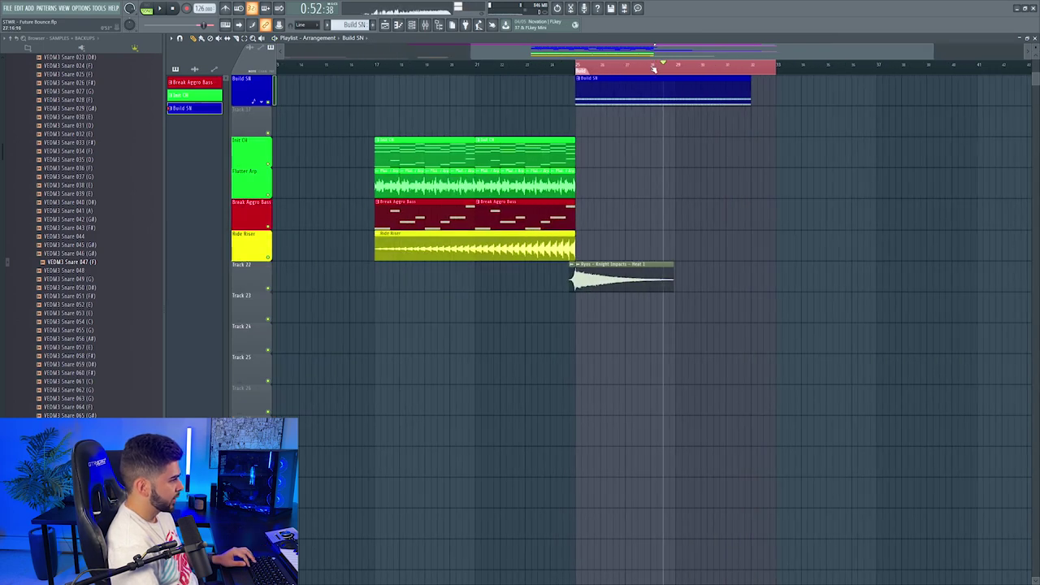
pyautogui.scroll(15, 81, 147)
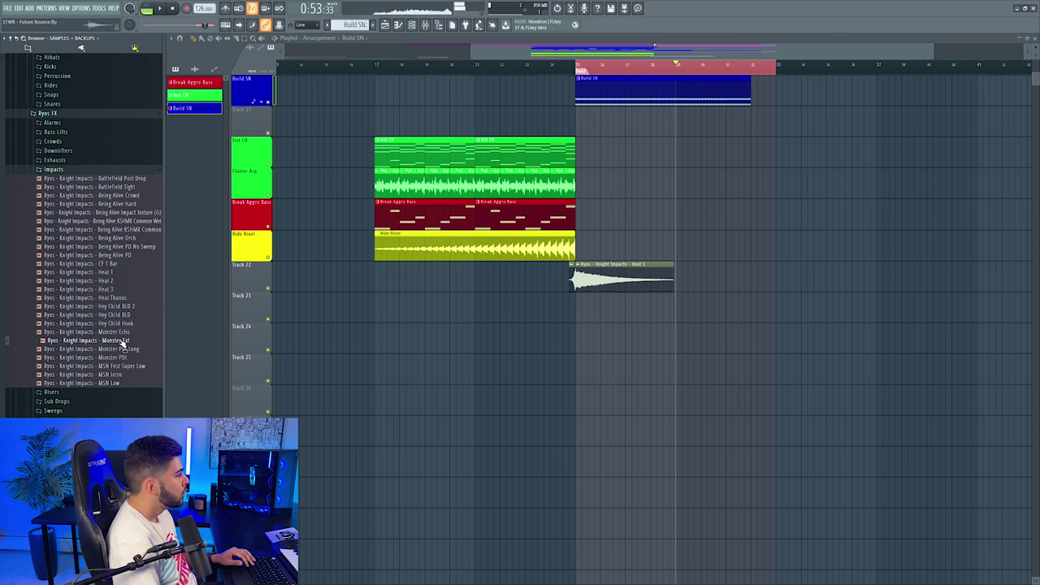
pyautogui.moveTo(122, 345); pyautogui.dragTo(699, 295)
pyautogui.press('space')
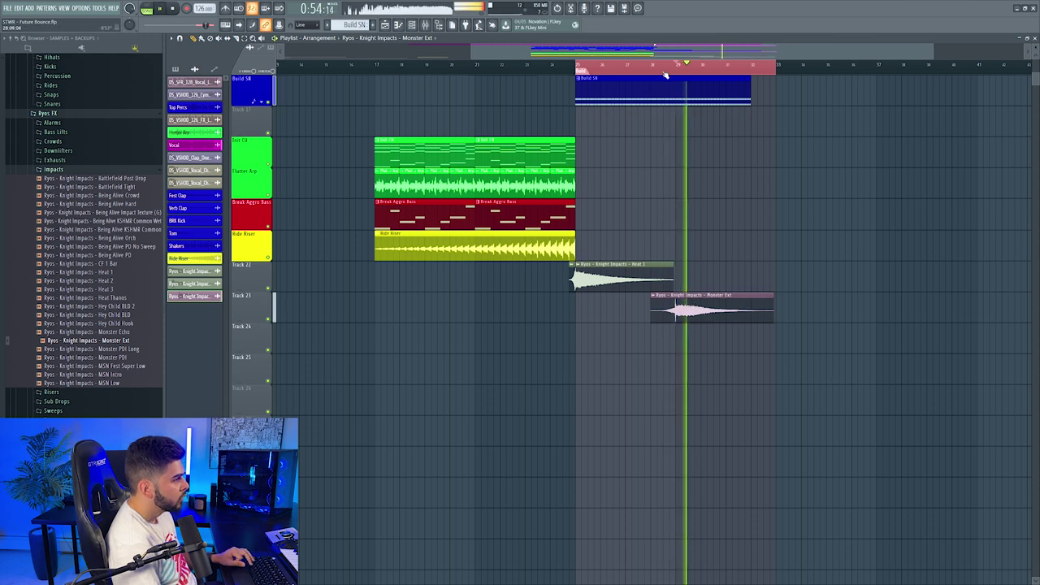
# Step: Route the Monster Ext impact to its own mixer track
pyautogui.doubleClick(699, 295)
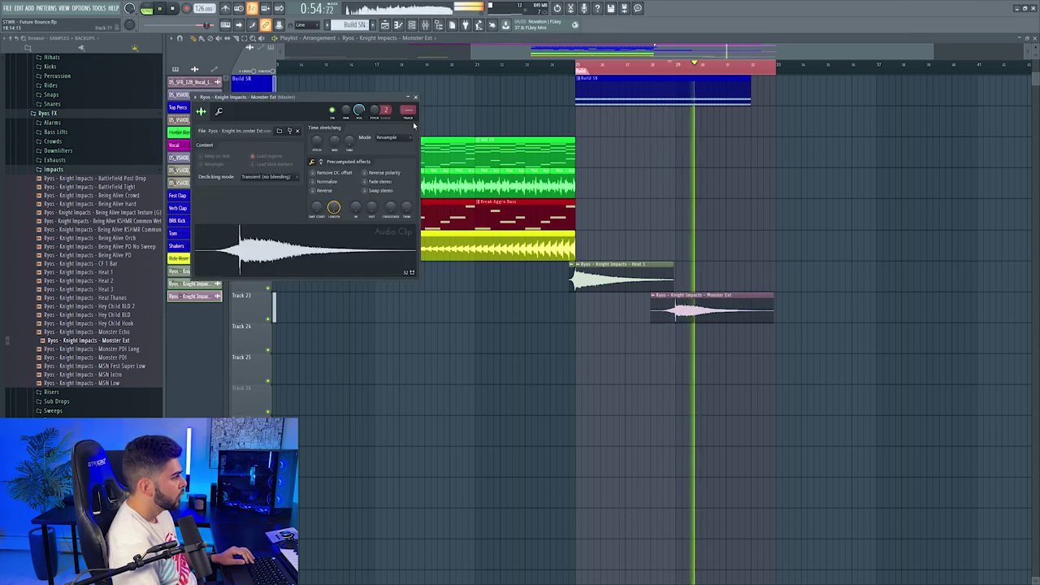
pyautogui.hotkey('ctrl', 'l')
pyautogui.click(752, 184)
pyautogui.rightClick(752, 183)
pyautogui.click(653, 296)
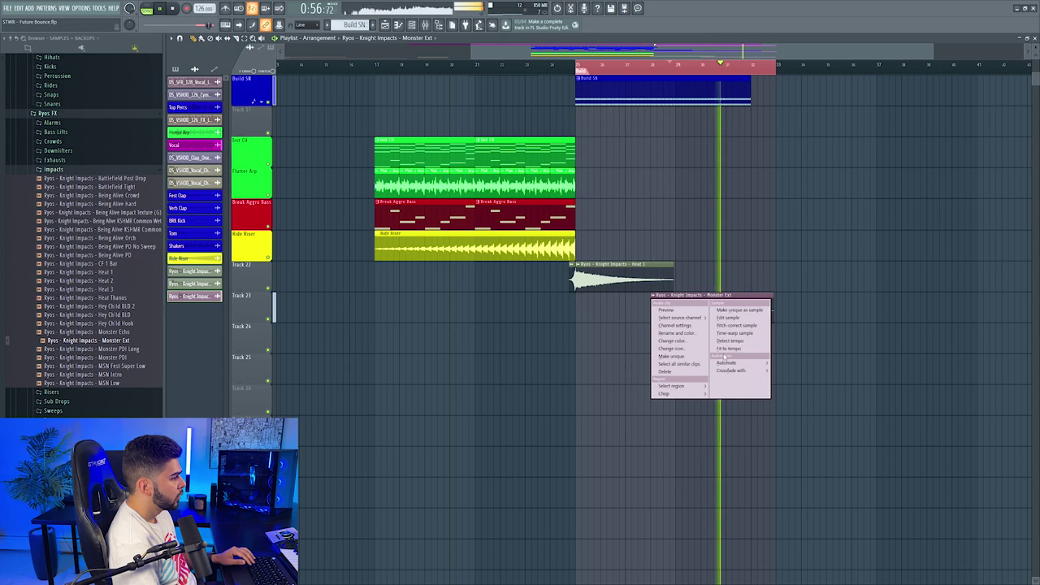
pyautogui.press('space')
# Step: Clear the time selection and add Ryos - Knight Tight Snares - Bizon as a channel in the Build SN pattern
pyautogui.scroll(3, 731, 200)
pyautogui.hotkey('ctrl', 'd')
pyautogui.scroll(2, 731, 200)
pyautogui.scroll(-5, 634, 341)
pyautogui.press('F6')
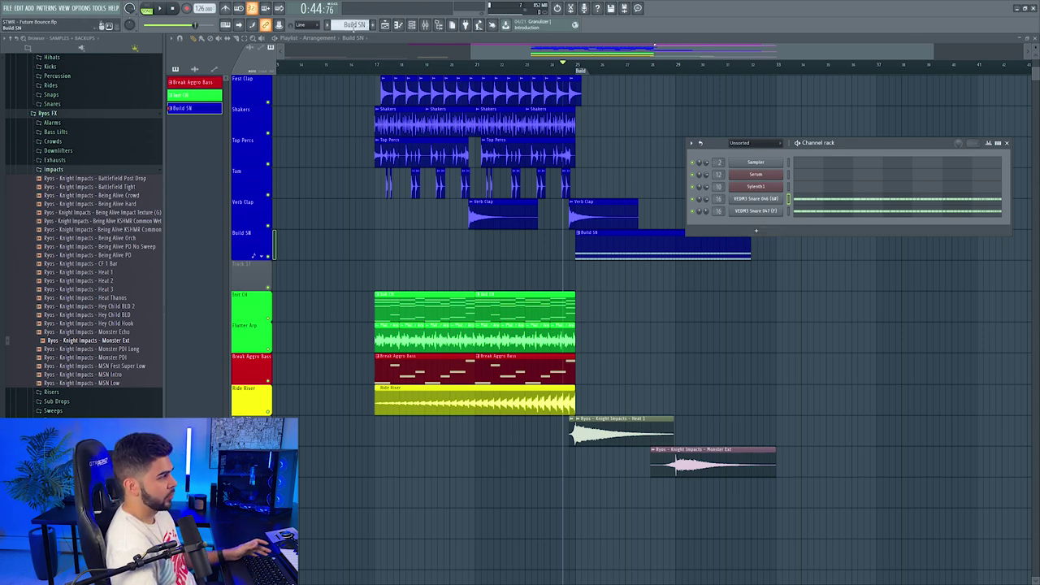
pyautogui.click(111, 192)
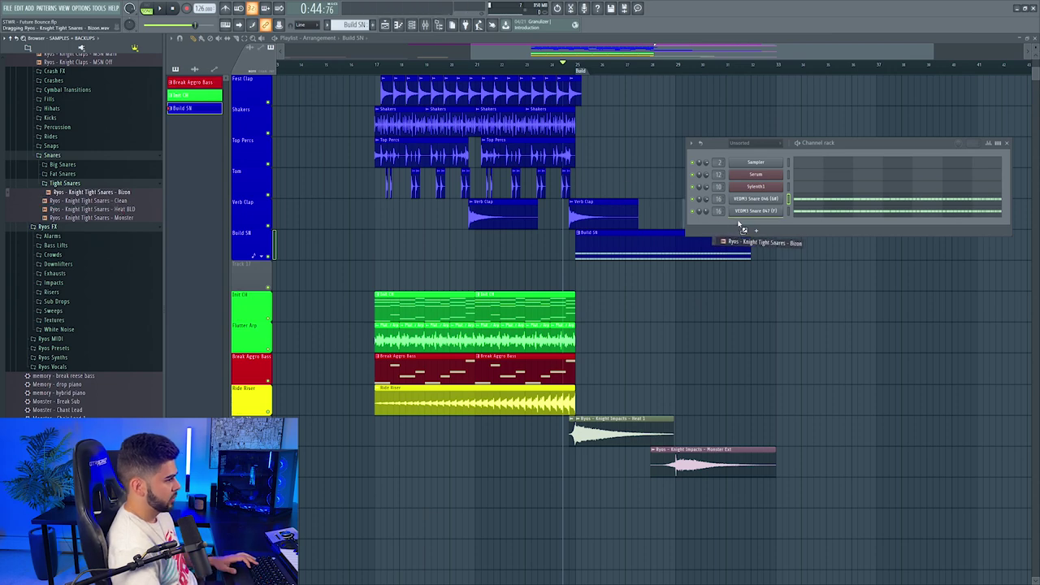
pyautogui.moveTo(739, 224); pyautogui.dragTo(740, 224)
# Step: Fill seven bars with sixteenth notes on C5 for the Bizon snare and assign it to a free mixer track
pyautogui.click(196, 232)
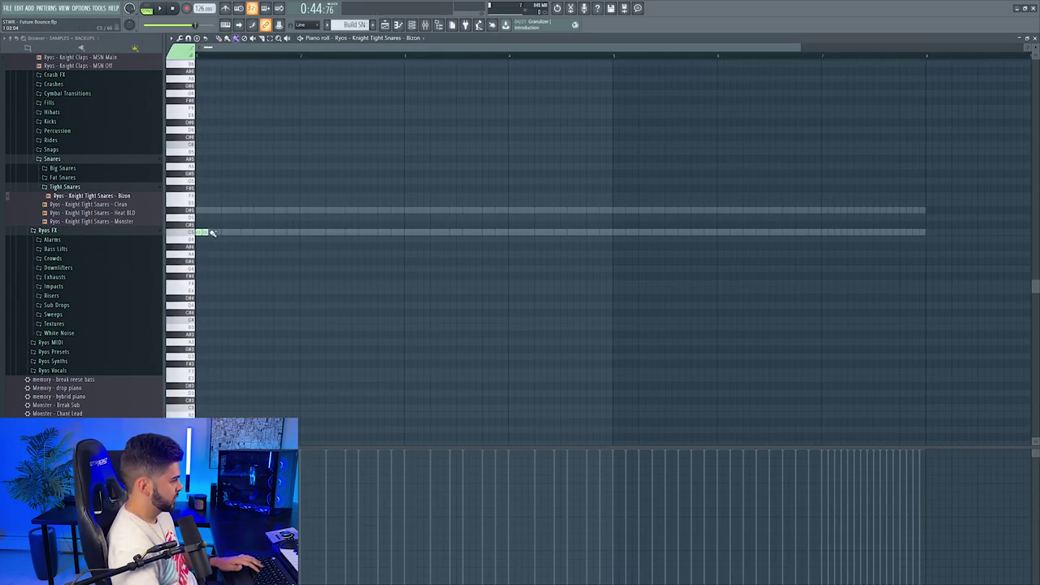
pyautogui.moveTo(220, 233); pyautogui.dragTo(916, 232)
pyautogui.press('F7')
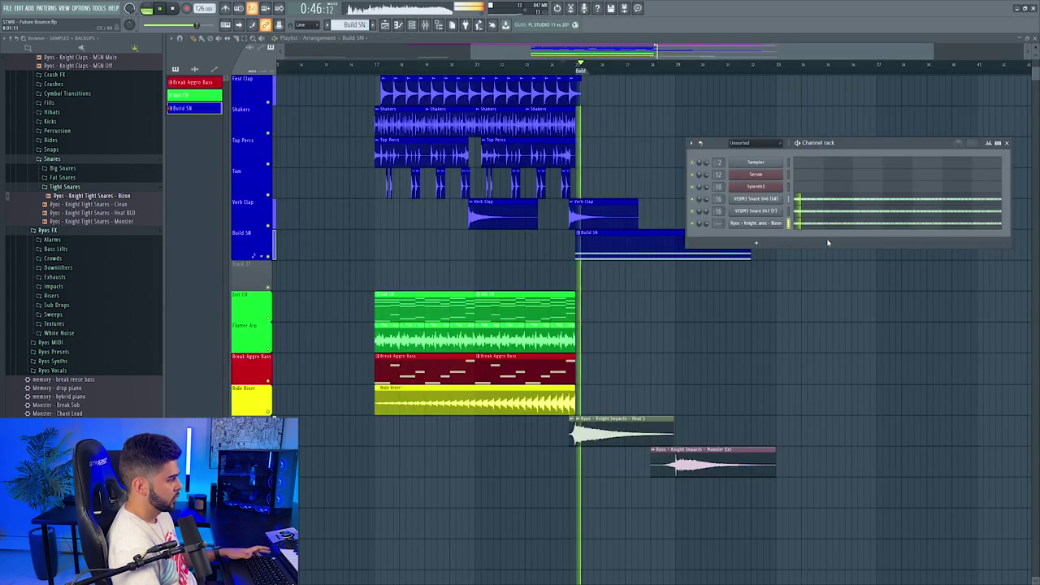
pyautogui.click(756, 223)
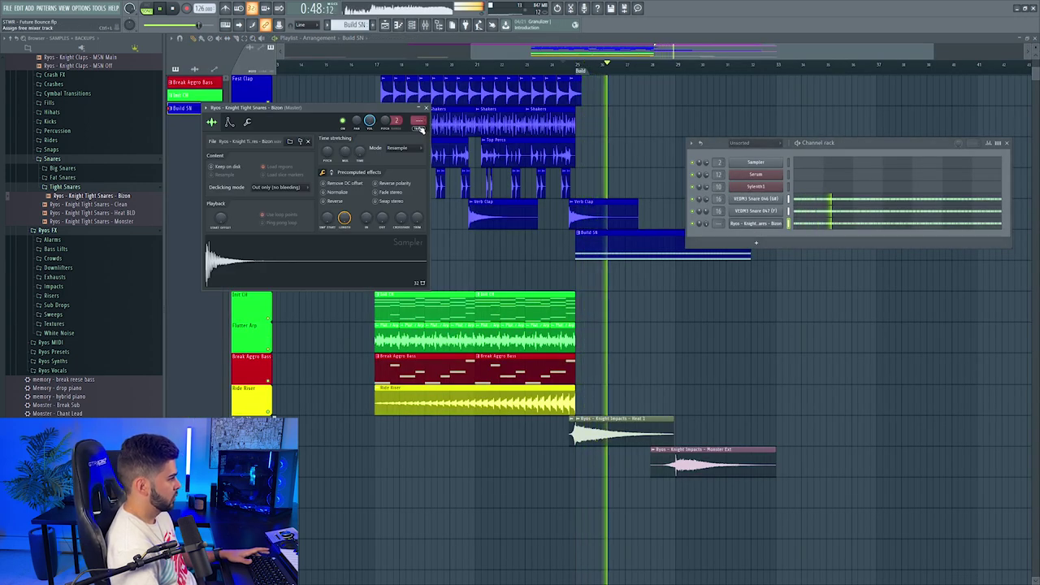
pyautogui.hotkey('ctrl', 'l')
# Step: Play through the Bizon snare notes in the piano roll to check the roll
pyautogui.press('F7')
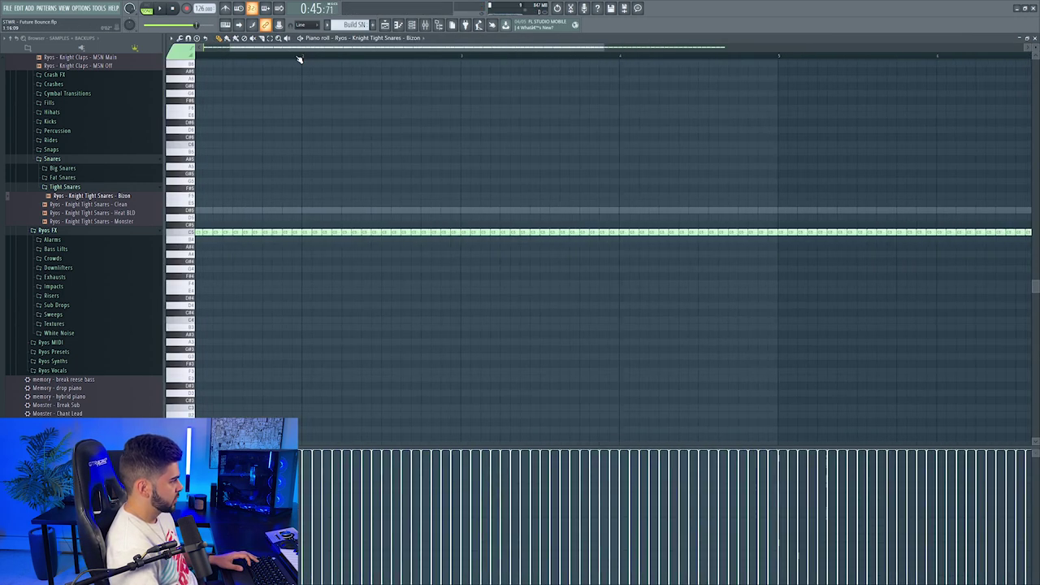
pyautogui.scroll(2, 345, 232)
pyautogui.press('space')
pyautogui.scroll(-4, 308, 27)
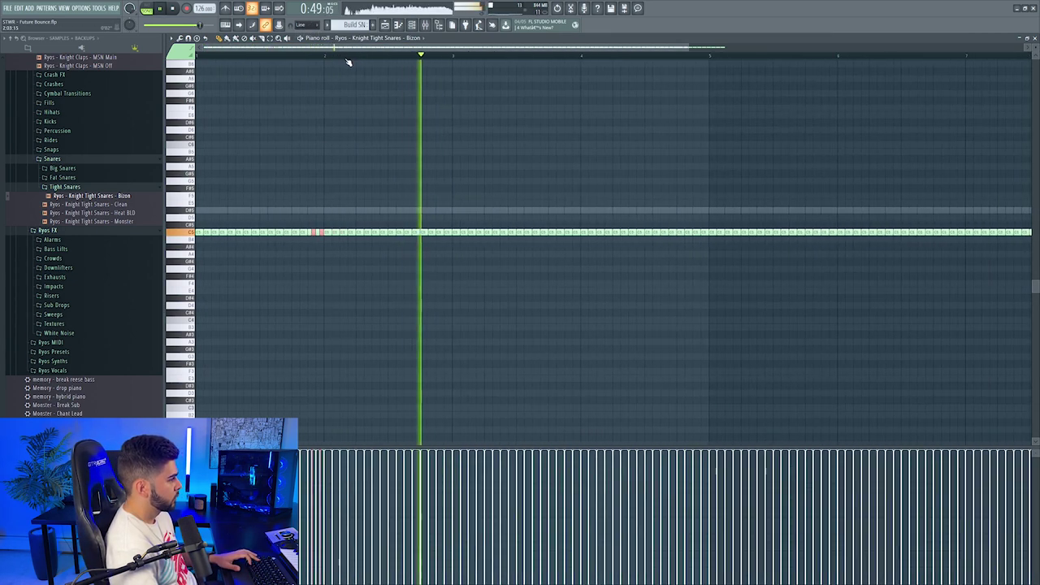
# Step: Return to the playlist and browse the EDM Essentials Vol. 3 samples to the VEDM3 Tonal Riser folder
pyautogui.press('F5')
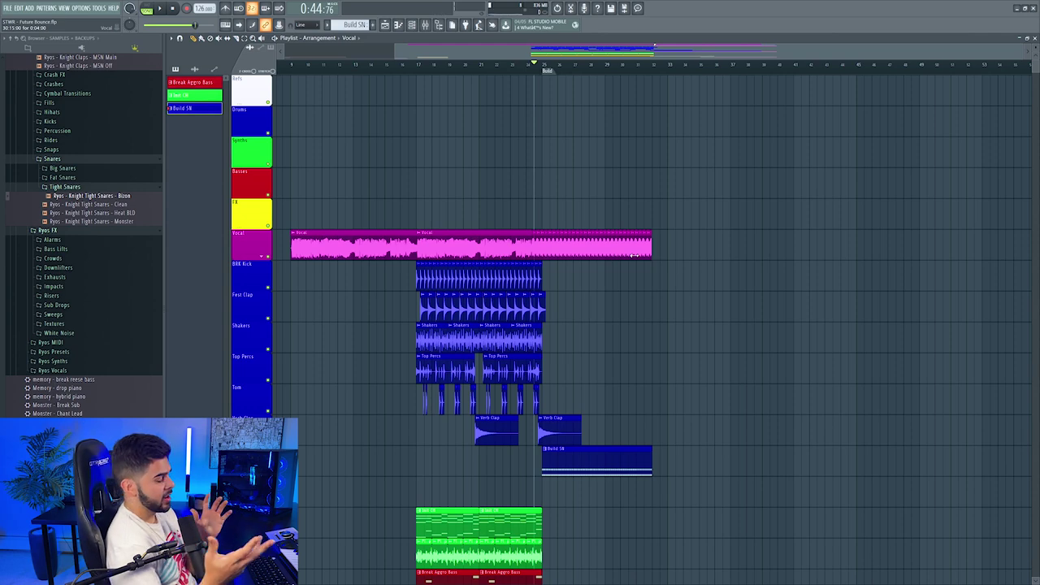
pyautogui.scroll(-5, 634, 255)
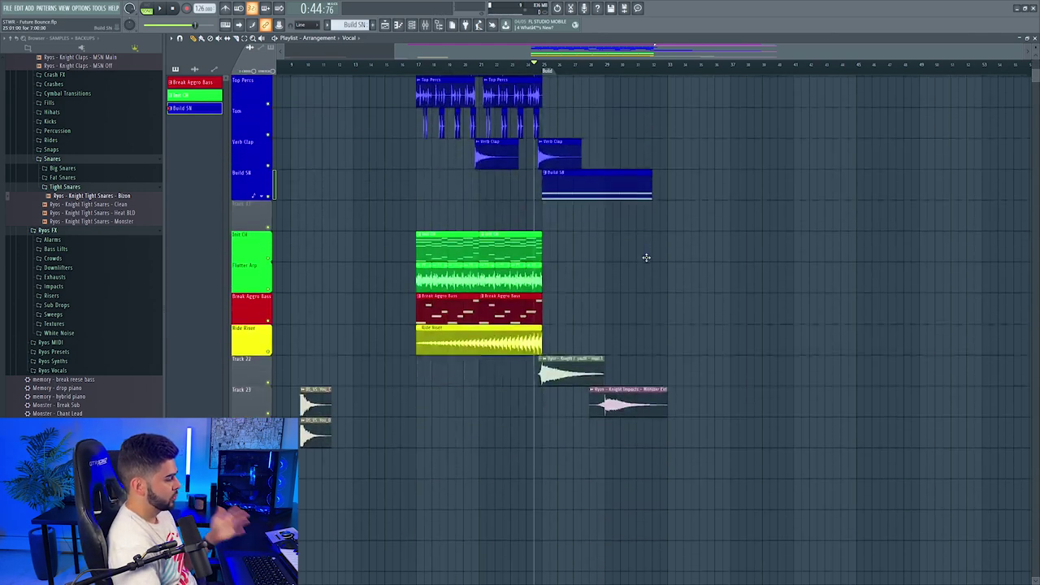
pyautogui.scroll(15, 85, 341)
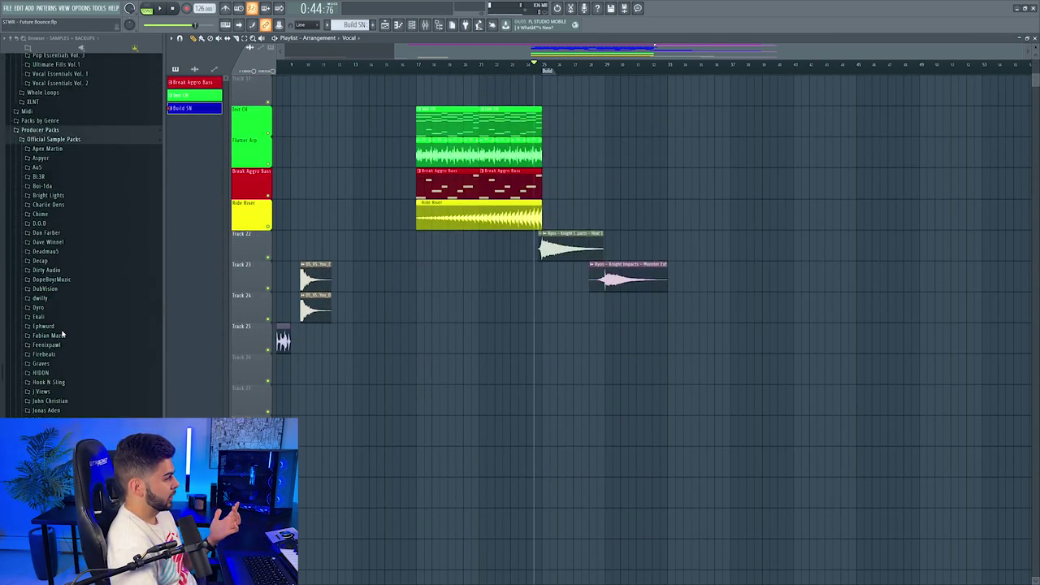
pyautogui.scroll(5, 608, 266)
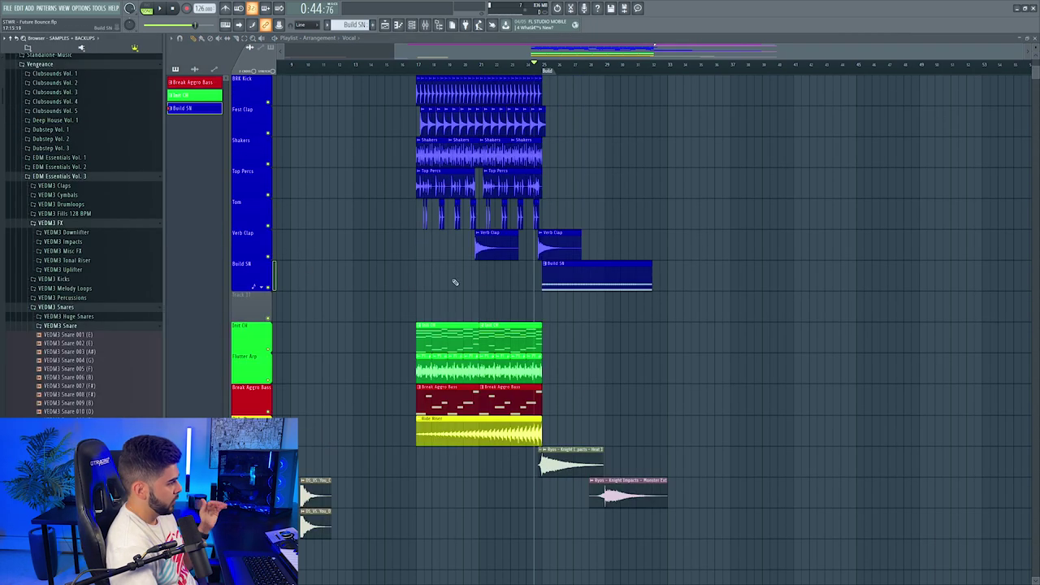
pyautogui.click(90, 264)
pyautogui.scroll(-6, 91, 272)
pyautogui.scroll(5, 97, 271)
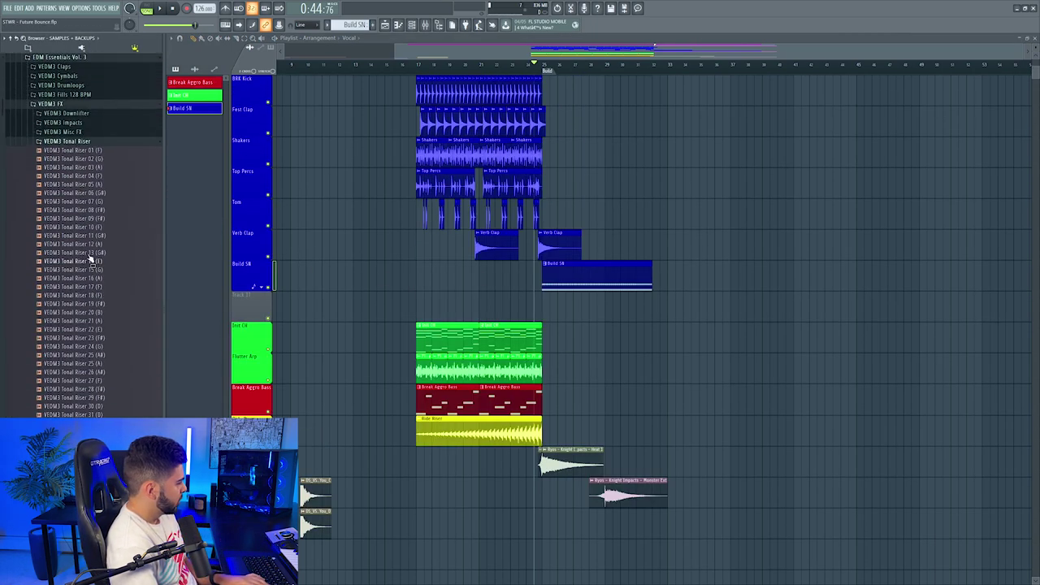
# Step: Place VEDM3 Tonal Riser 26 (A#) at the start of the build, bar 25, and shift its pitch by +400 cents
pyautogui.scroll(-1, 95, 163)
pyautogui.scroll(-1, 95, 162)
pyautogui.scroll(-5, 653, 207)
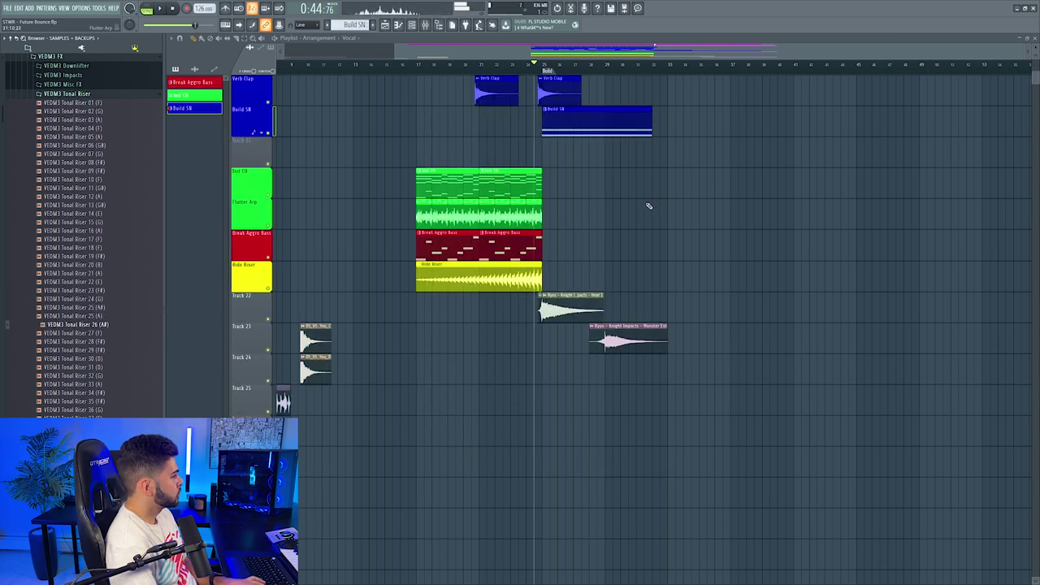
pyautogui.moveTo(100, 331); pyautogui.dragTo(544, 399)
pyautogui.press('space')
pyautogui.doubleClick(543, 390)
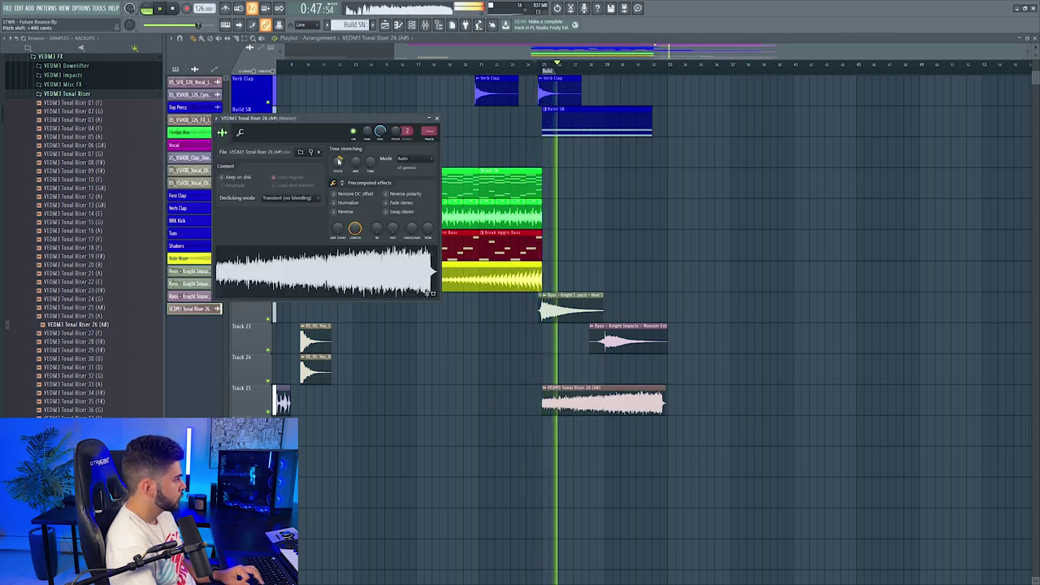
# Step: Route the tonal riser to mixer track 20 and play the build-up through to its end
pyautogui.doubleClick(431, 139)
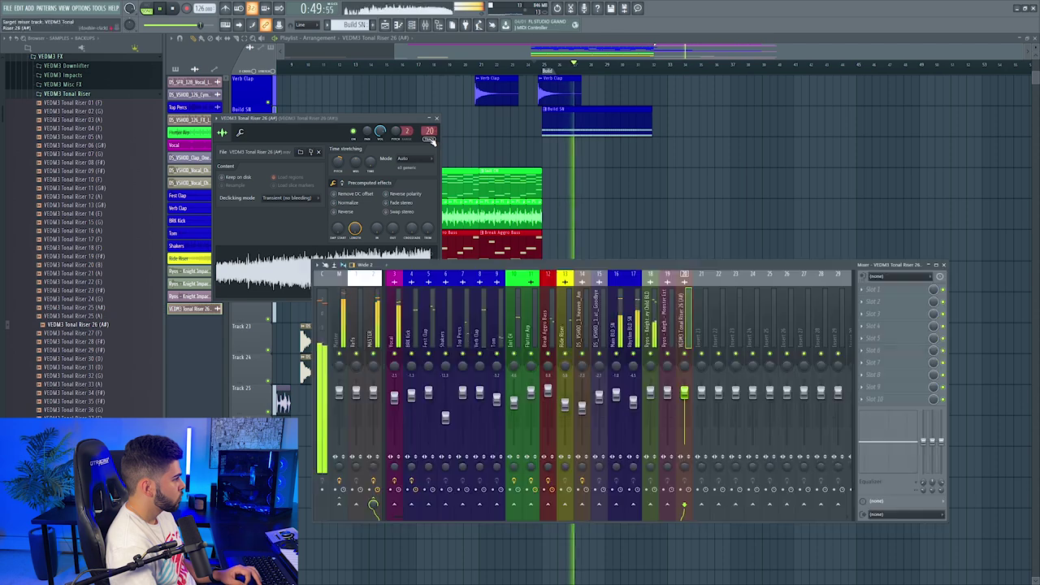
pyautogui.click(612, 65)
pyautogui.click(426, 25)
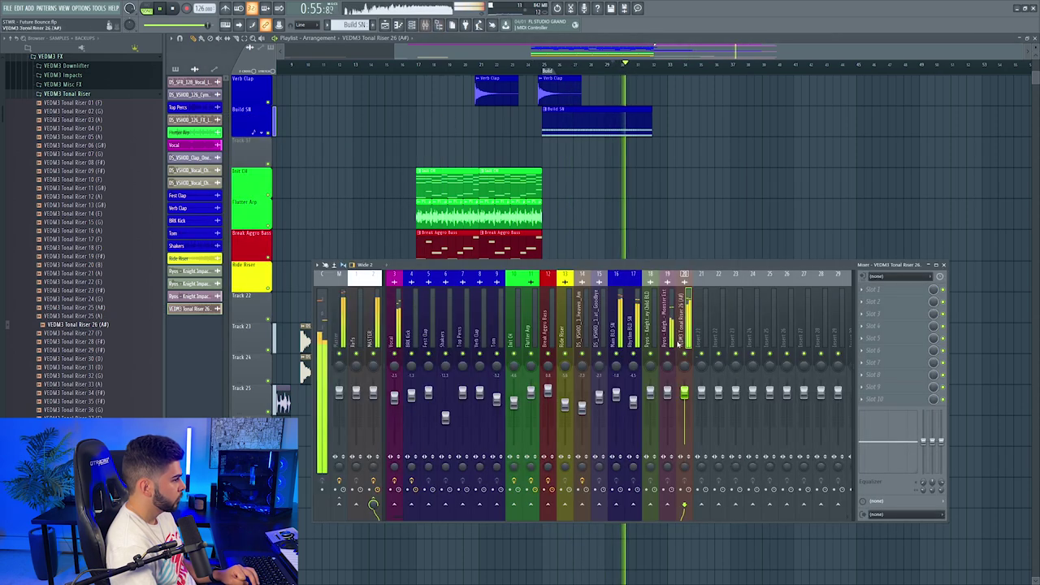
pyautogui.press('F9')
pyautogui.moveTo(671, 49); pyautogui.dragTo(720, 84)
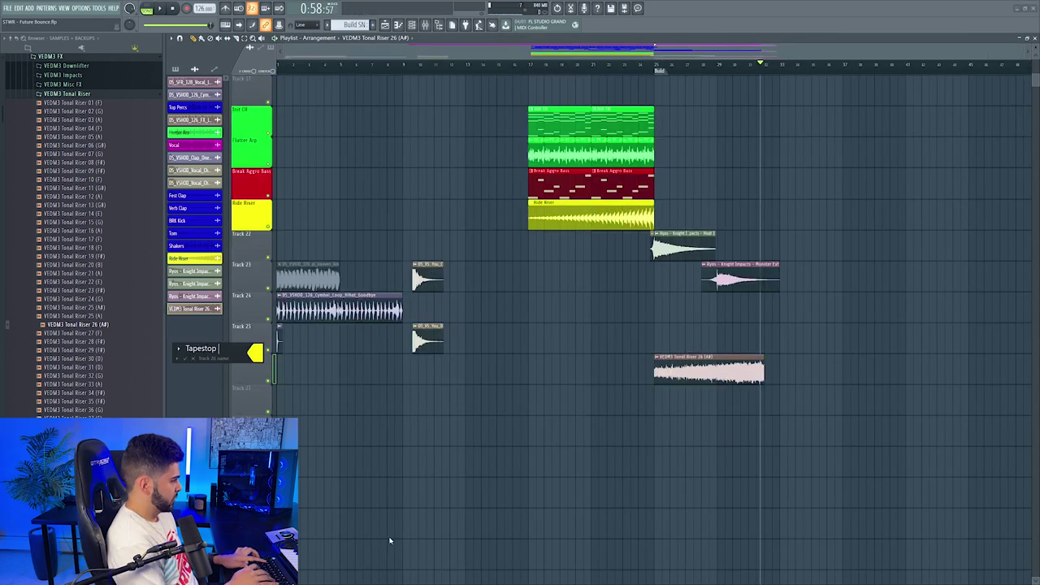
# Step: Name the riser's playlist track Tapestop Riser, auto-name its clip and move the track up directly below Ride Riser
pyautogui.write('stop Riser')
pyautogui.press('Return')
pyautogui.click(252, 369)
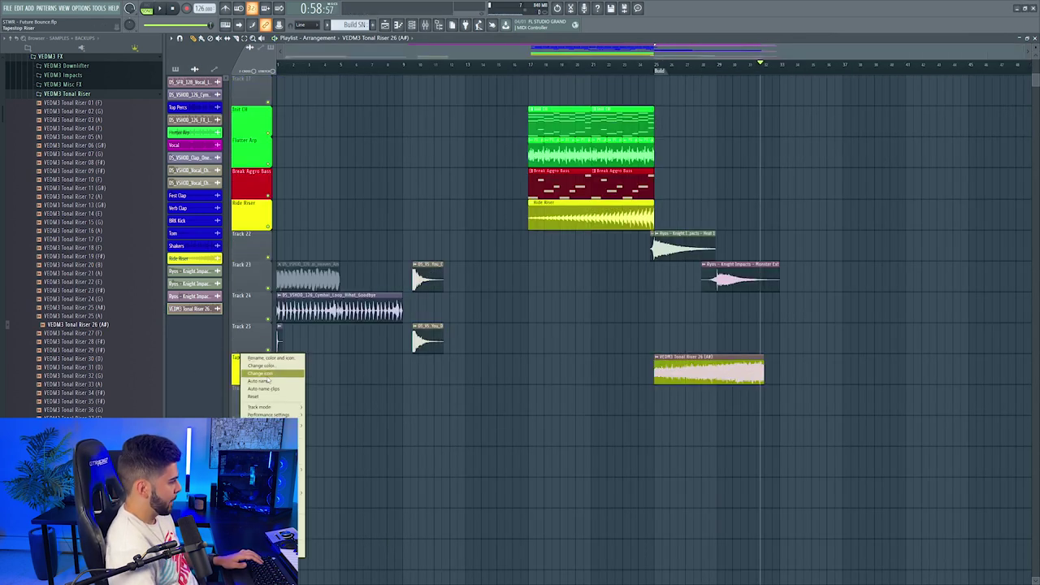
pyautogui.click(268, 386)
pyautogui.moveTo(252, 370); pyautogui.dragTo(252, 244)
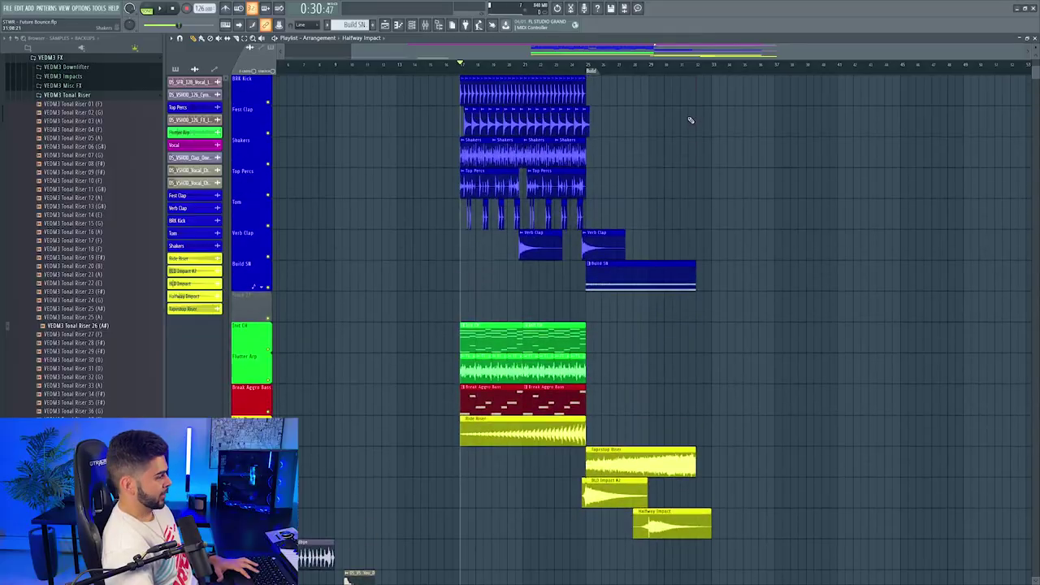
# Step: Copy the Serum bass notes from the Break Aggro Bass pattern
pyautogui.scroll(3, 689, 120)
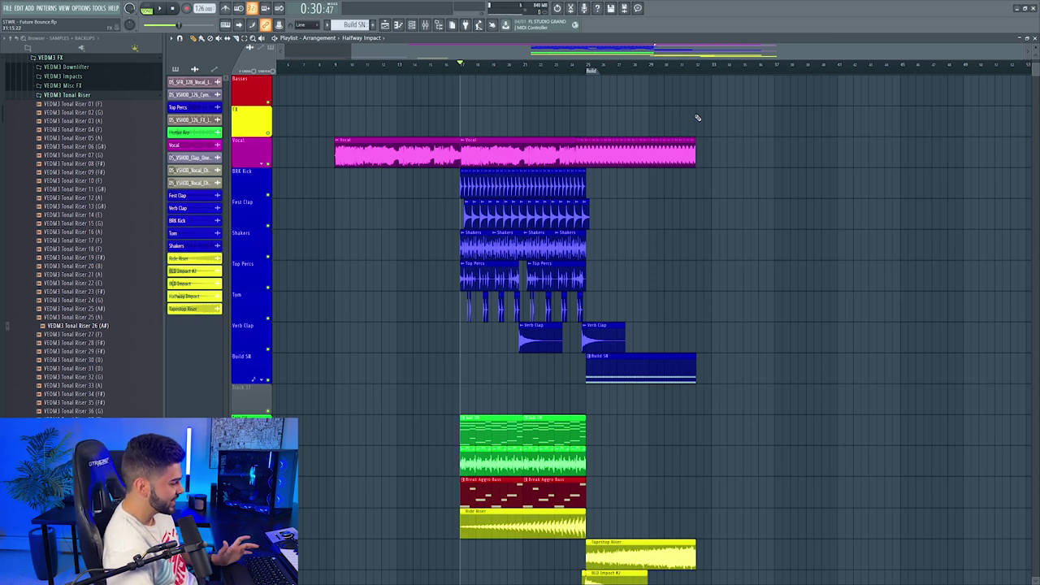
pyautogui.scroll(-4, 674, 121)
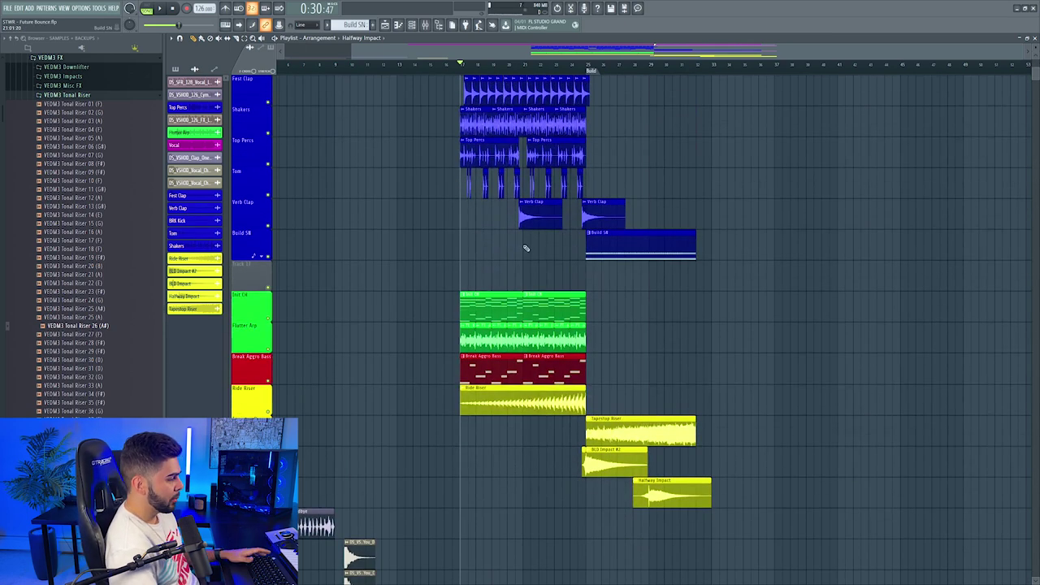
pyautogui.doubleClick(486, 365)
pyautogui.press('F7')
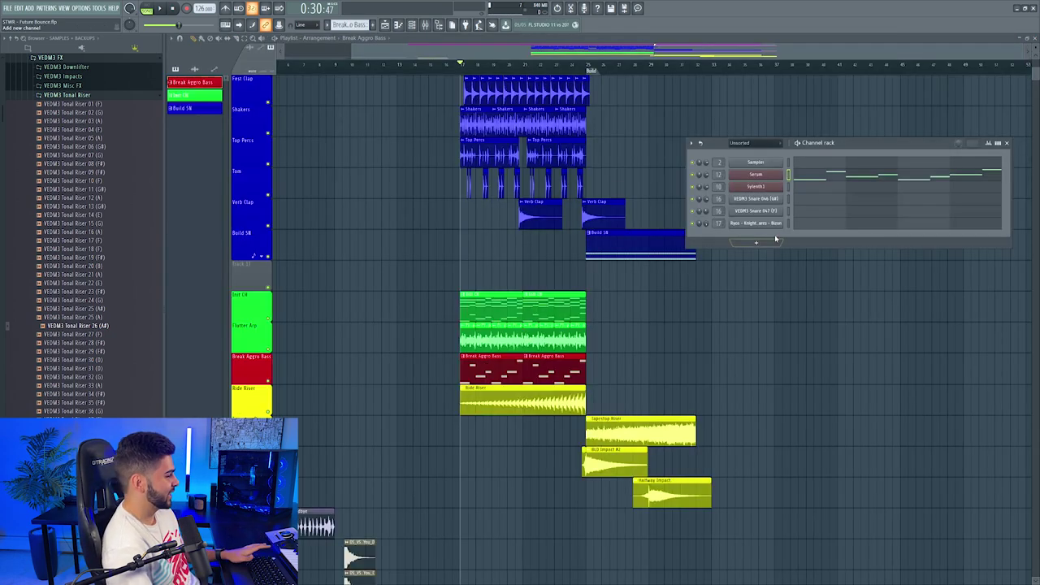
pyautogui.rightClick(755, 178)
pyautogui.click(882, 182)
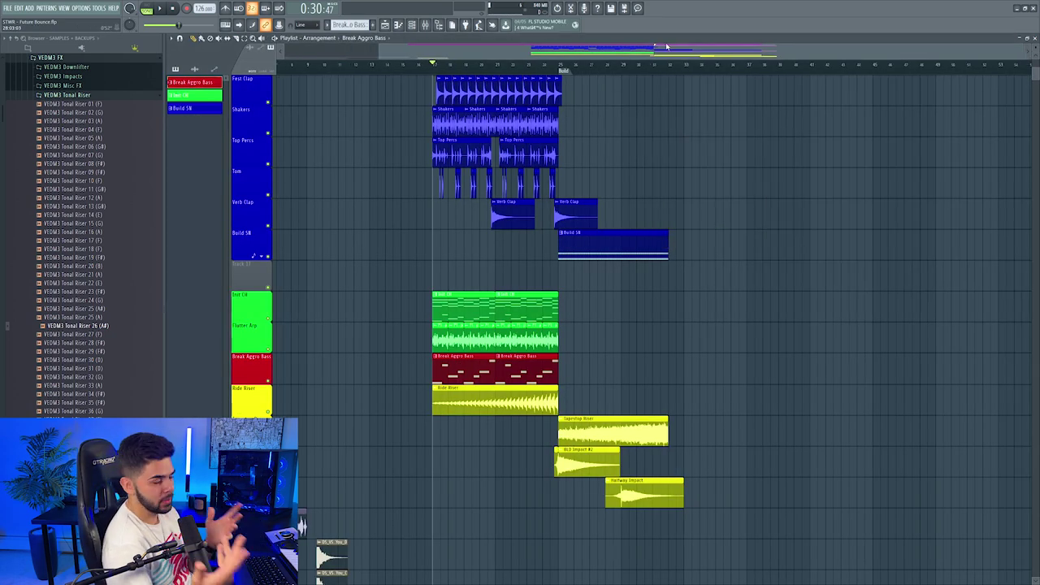
# Step: Paste the copied bass notes into the new Serum #2 channel in Pattern 4
pyautogui.moveTo(689, 46); pyautogui.dragTo(711, 46)
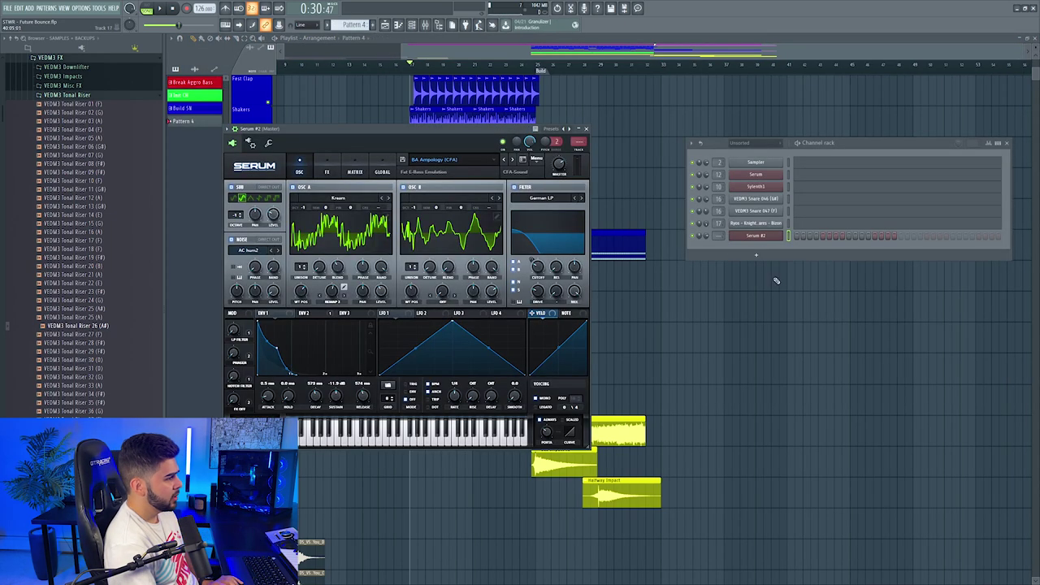
pyautogui.rightClick(785, 236)
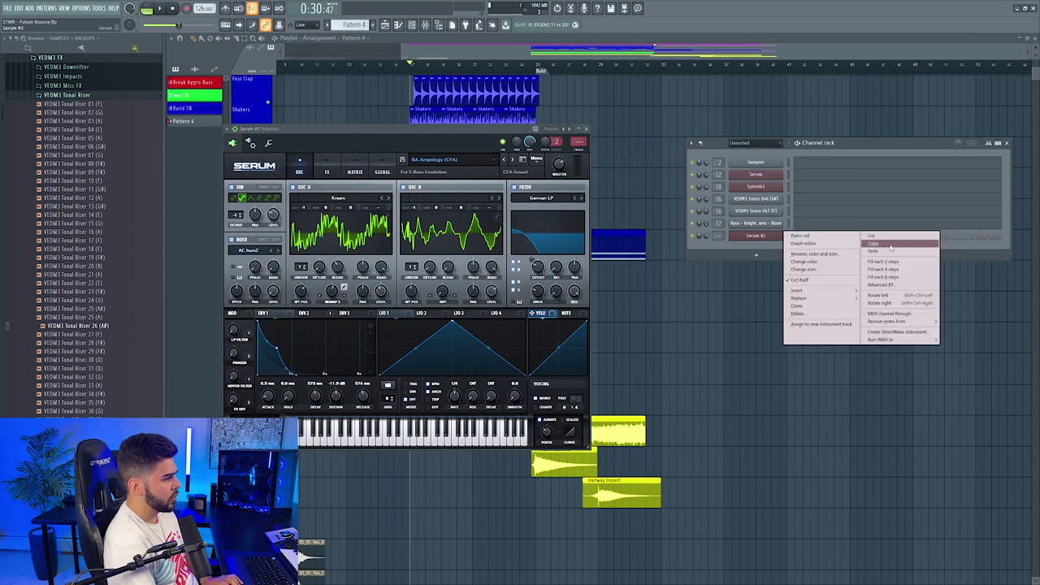
pyautogui.click(891, 247)
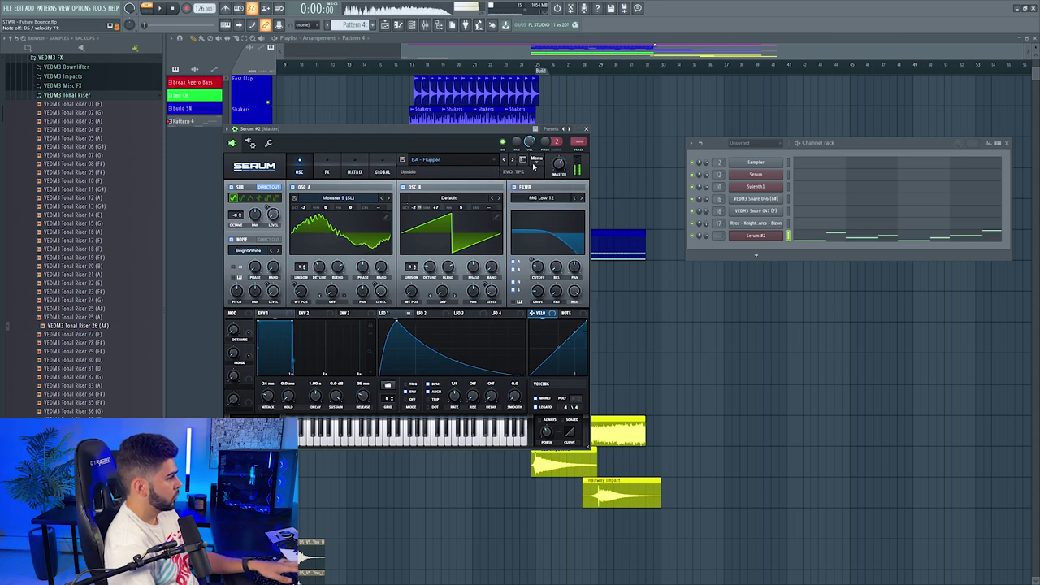
# Step: Turn the opening C#5 note of Serum #2 into three shorter repeated notes, shortening the third, and listen to the rhythm
pyautogui.click(807, 237)
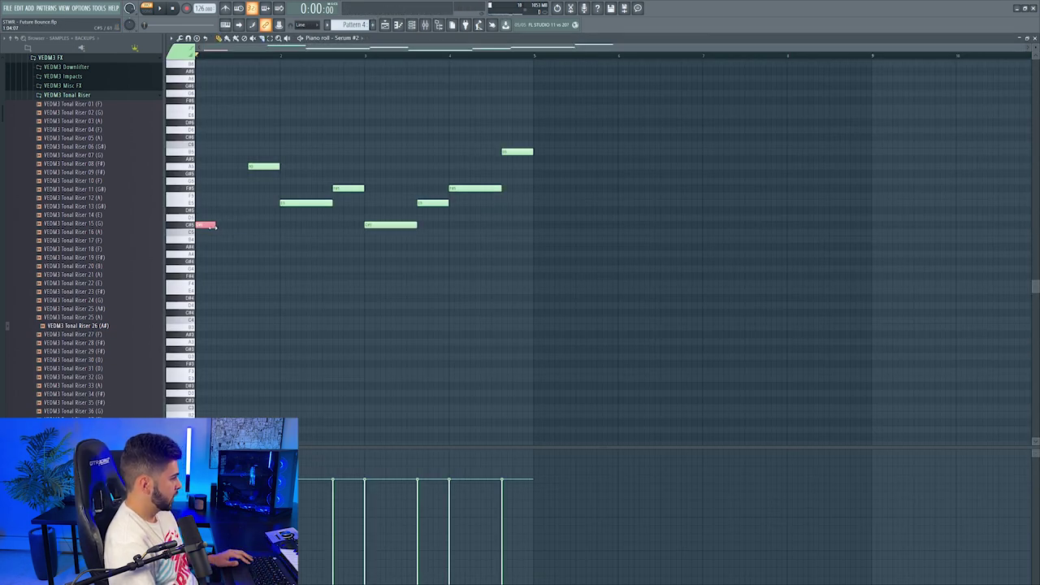
pyautogui.scroll(4, 238, 59)
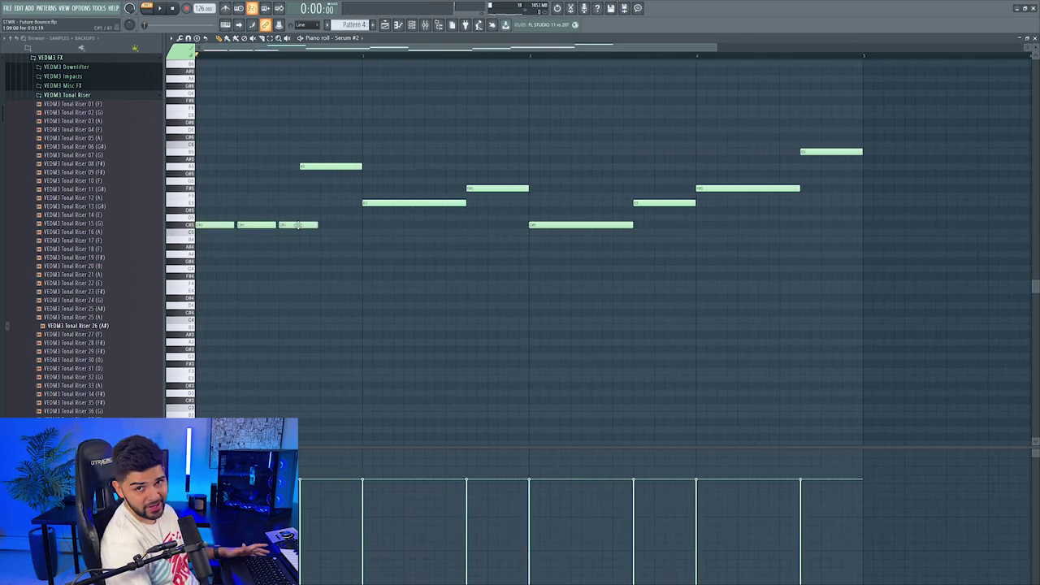
pyautogui.press('space')
pyautogui.press('space')
pyautogui.press('space')
pyautogui.click(284, 224)
# Step: Replace the first long A5 note with two short A5 notes and play back the rhythm
pyautogui.rightClick(308, 167)
pyautogui.click(303, 167)
pyautogui.click(324, 167)
pyautogui.press('space')
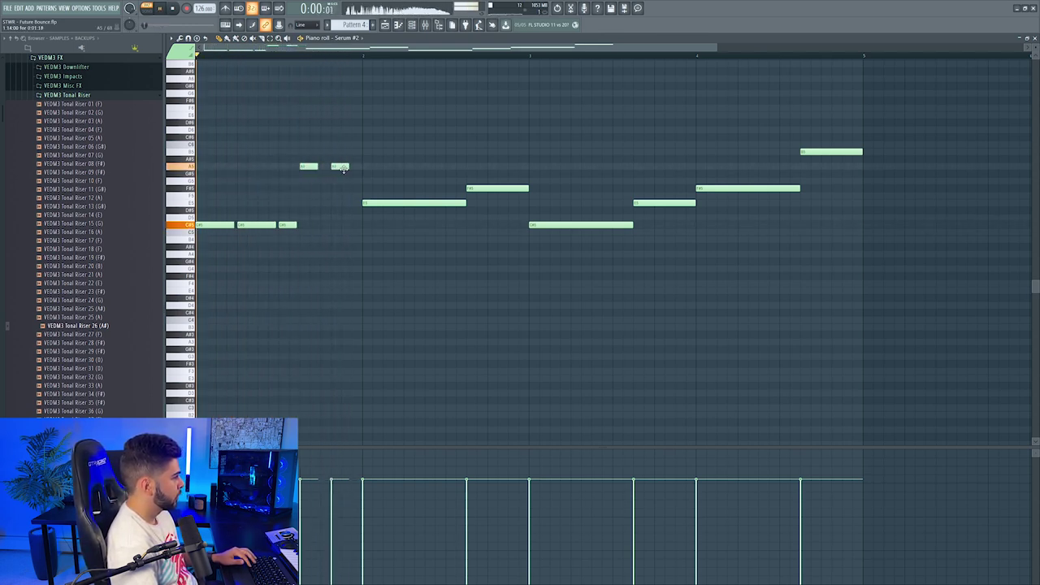
pyautogui.click(348, 166)
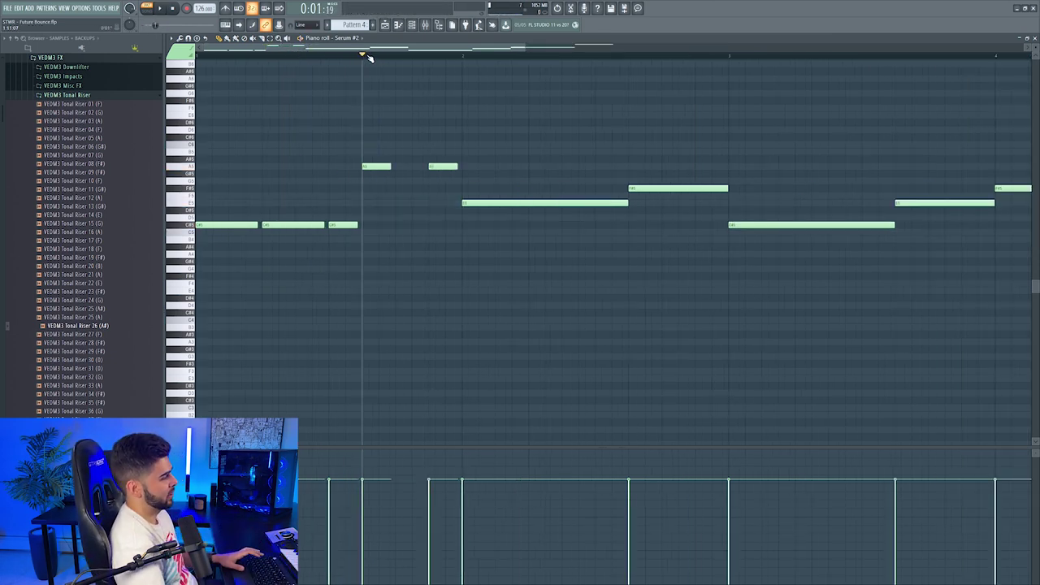
# Step: Nudge the first short A5 note slightly later and check the timing in playback using the metronome
pyautogui.moveTo(379, 165); pyautogui.dragTo(386, 164)
pyautogui.press('space')
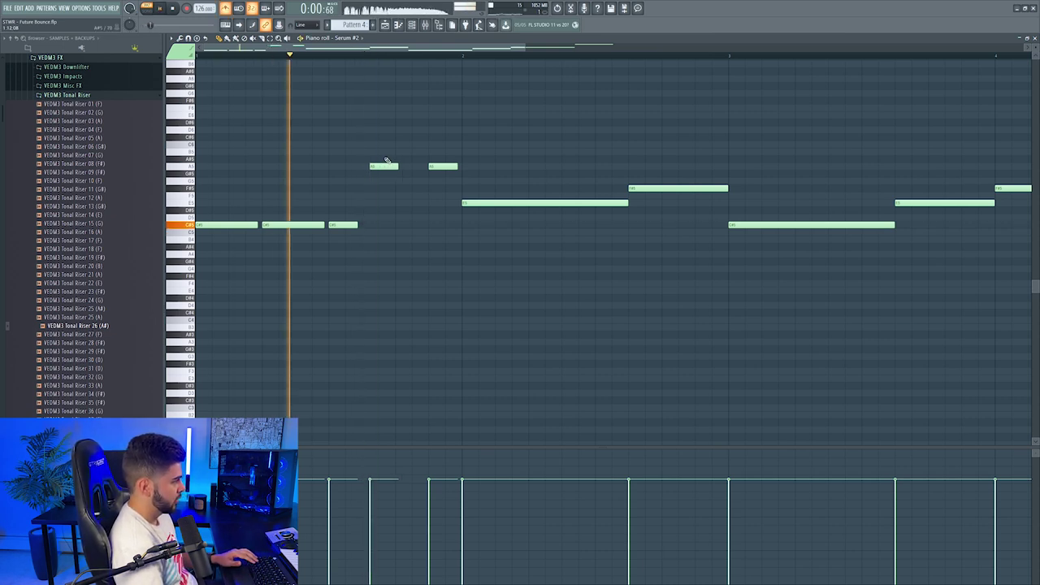
pyautogui.press('space')
pyautogui.moveTo(384, 165); pyautogui.dragTo(381, 166)
pyautogui.press('space')
pyautogui.click(225, 9)
pyautogui.press('space')
# Step: Lay out Pattern 4 at bar 33 in the playlist beneath a copied run of Tom clips
pyautogui.press('Escape')
pyautogui.moveTo(513, 98); pyautogui.dragTo(521, 99)
pyautogui.moveTo(557, 167); pyautogui.dragTo(422, 184)
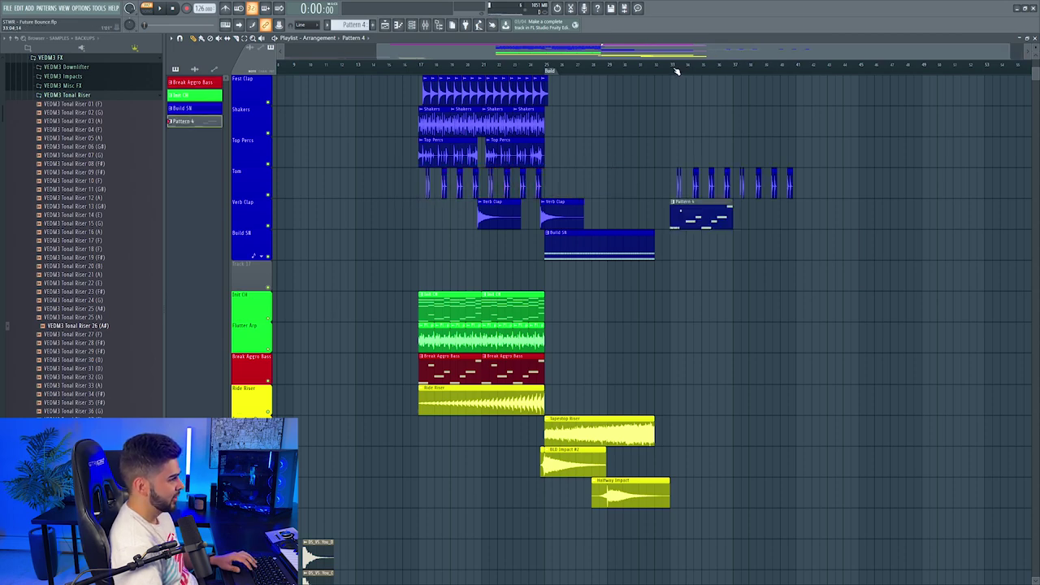
# Step: Retime the opening C#5 notes to follow the Tom clips' rhythm and extend the A5 part to three short notes
pyautogui.press('F7')
pyautogui.press('space')
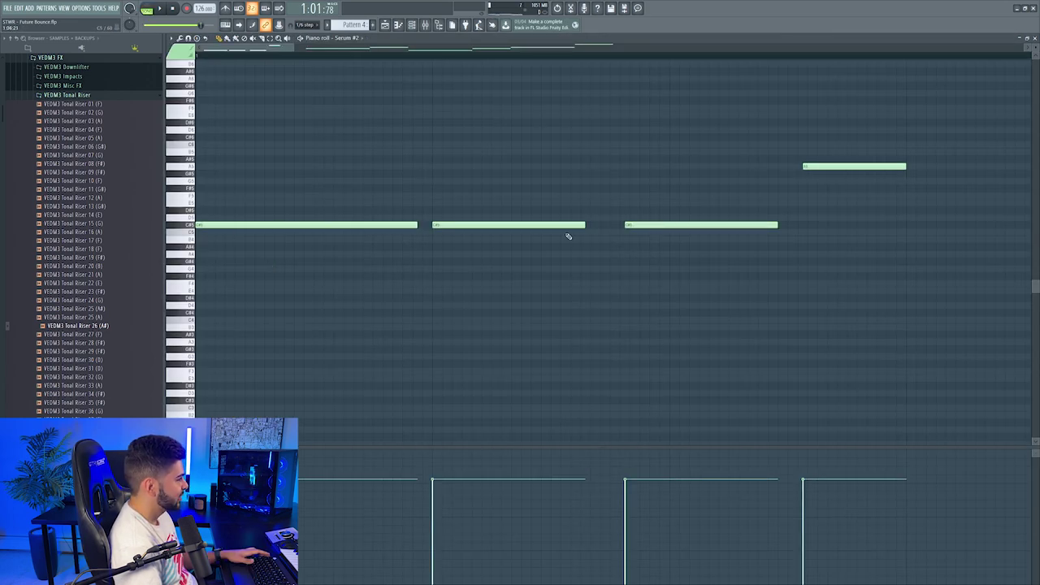
pyautogui.press('F5')
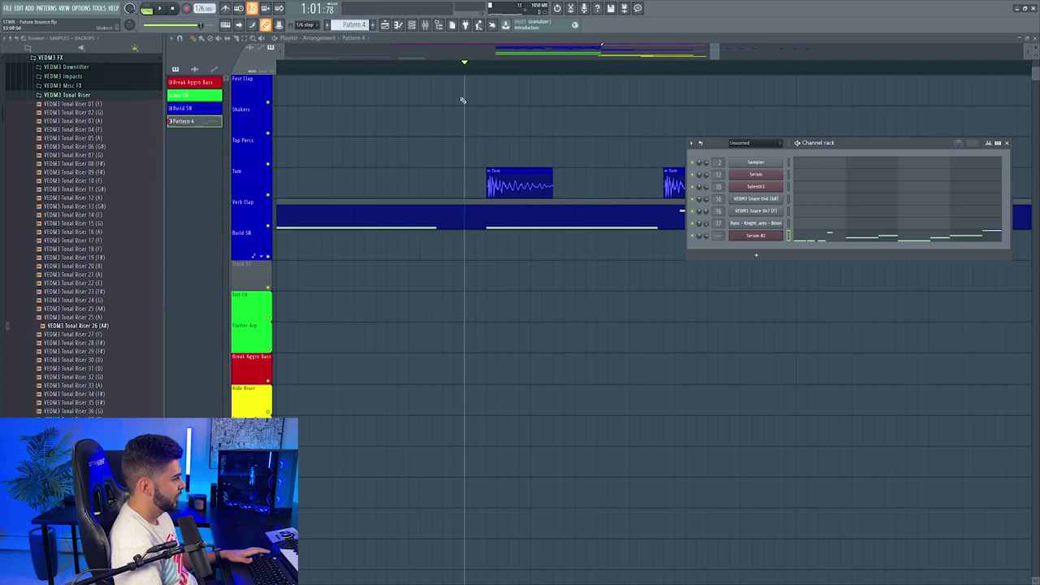
pyautogui.press('F6')
pyautogui.press('F7')
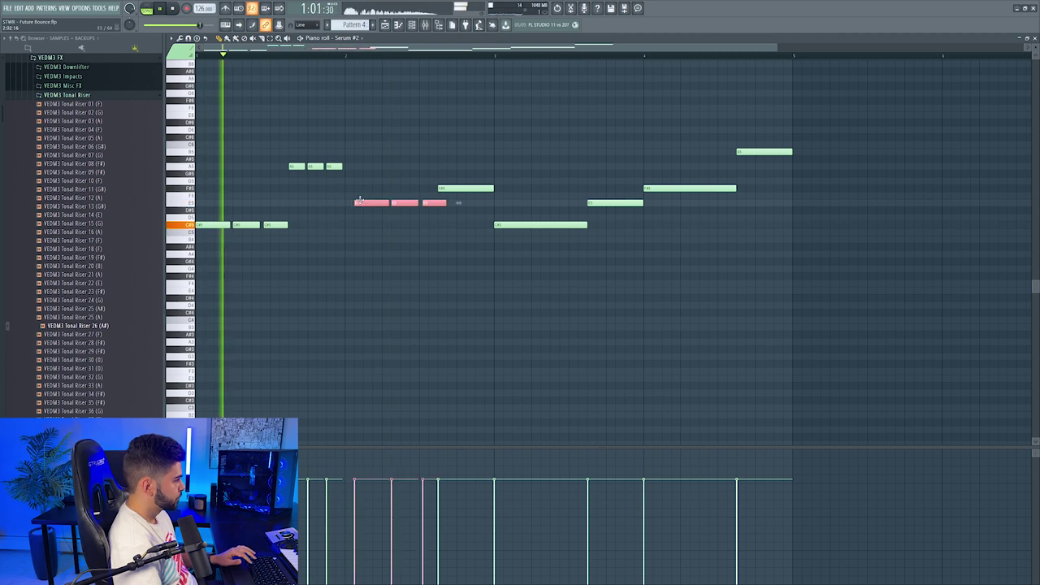
# Step: Replace the long E5 and F#5 notes with three short repeats each and carry the same rhythm into the second half
pyautogui.moveTo(360, 200); pyautogui.dragTo(352, 201)
pyautogui.rightClick(476, 190)
pyautogui.moveTo(273, 173); pyautogui.dragTo(447, 188)
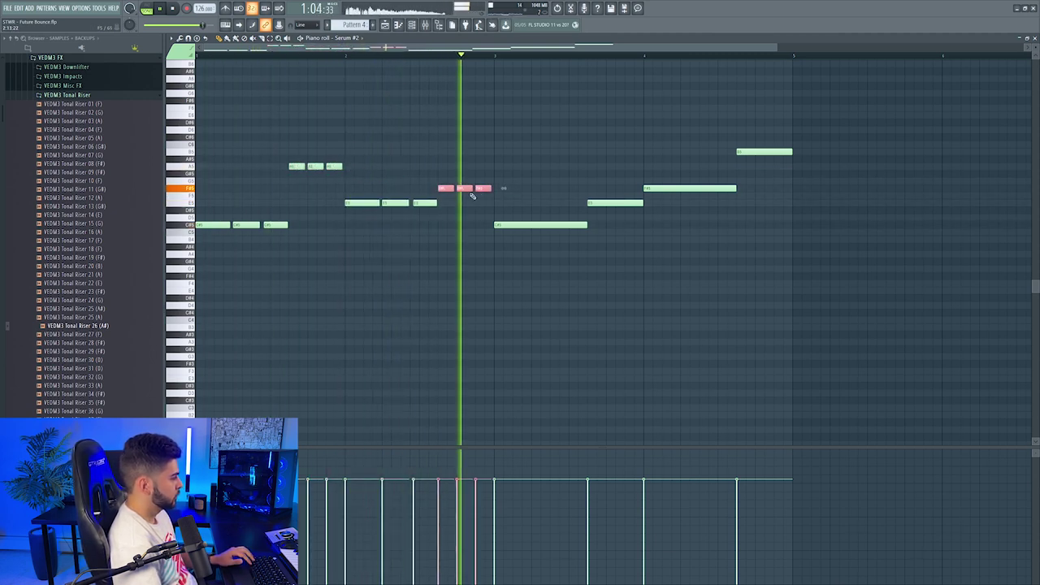
pyautogui.rightClick(524, 223)
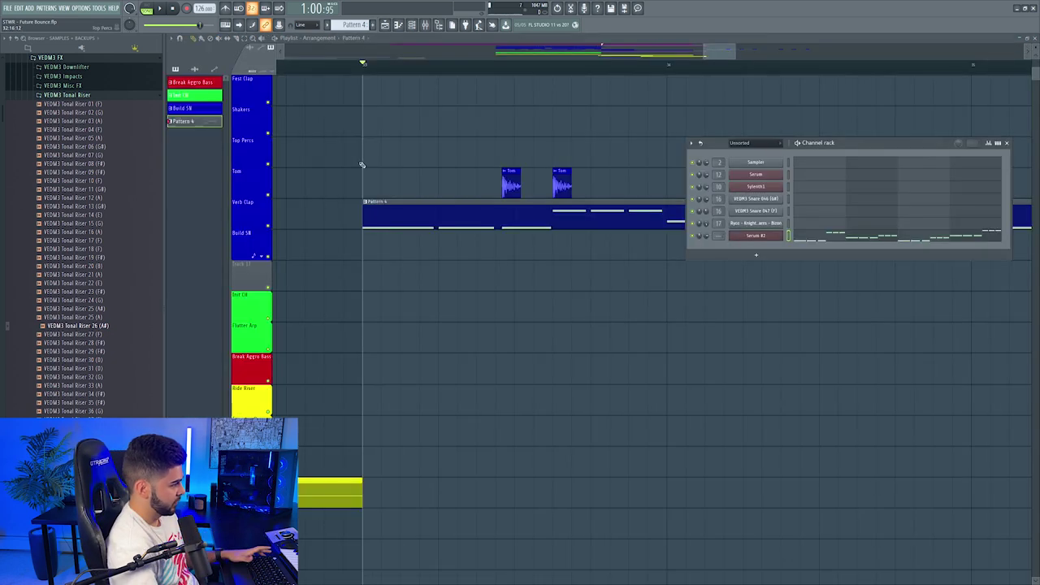
# Step: Clone Serum #3 as Serum #4 for another Drop Bass layer and audition presets for it during playback
pyautogui.press('space')
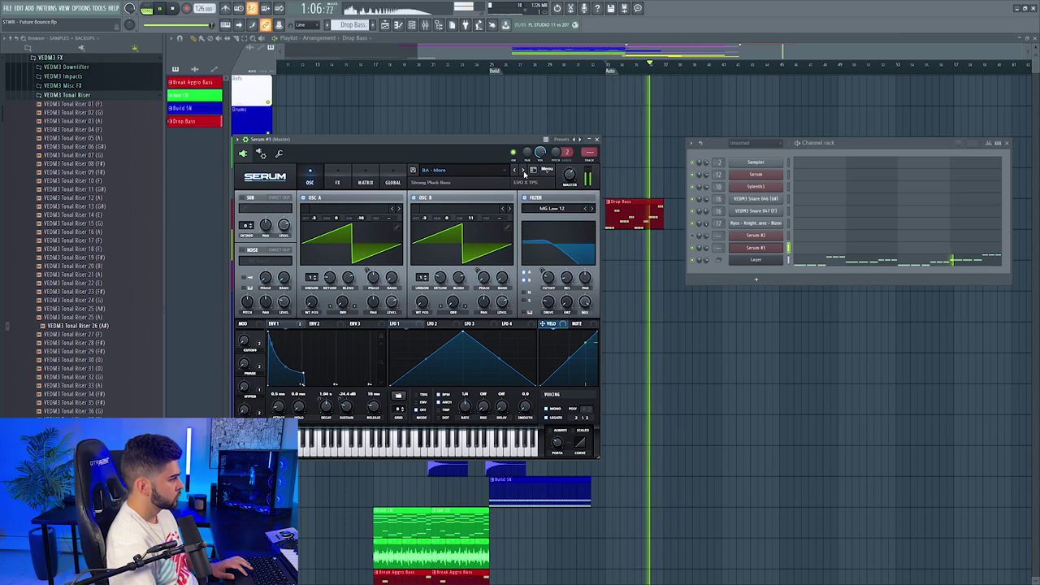
pyautogui.press('space')
pyautogui.rightClick(740, 247)
pyautogui.click(809, 317)
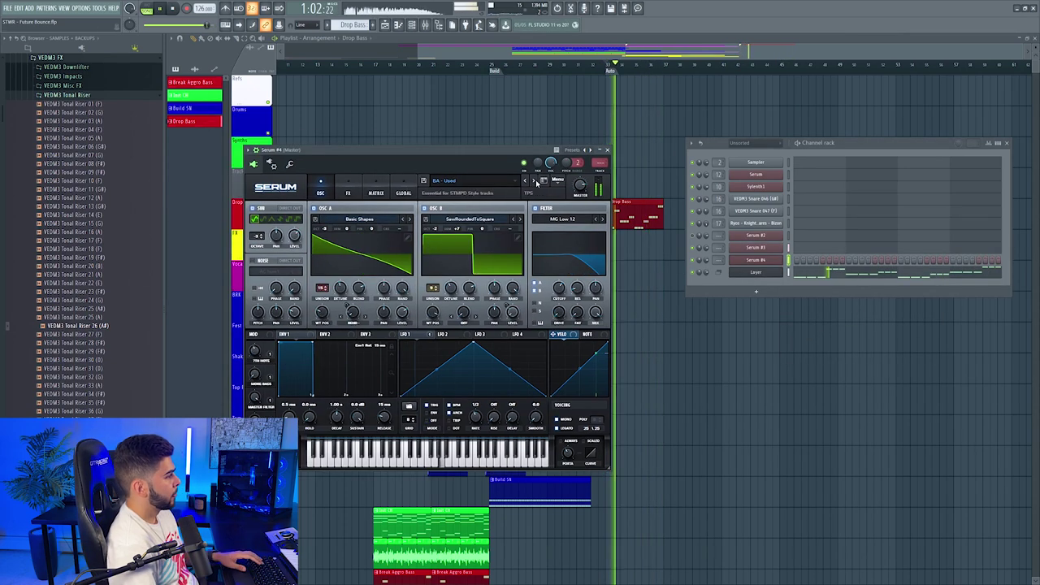
pyautogui.click(535, 209)
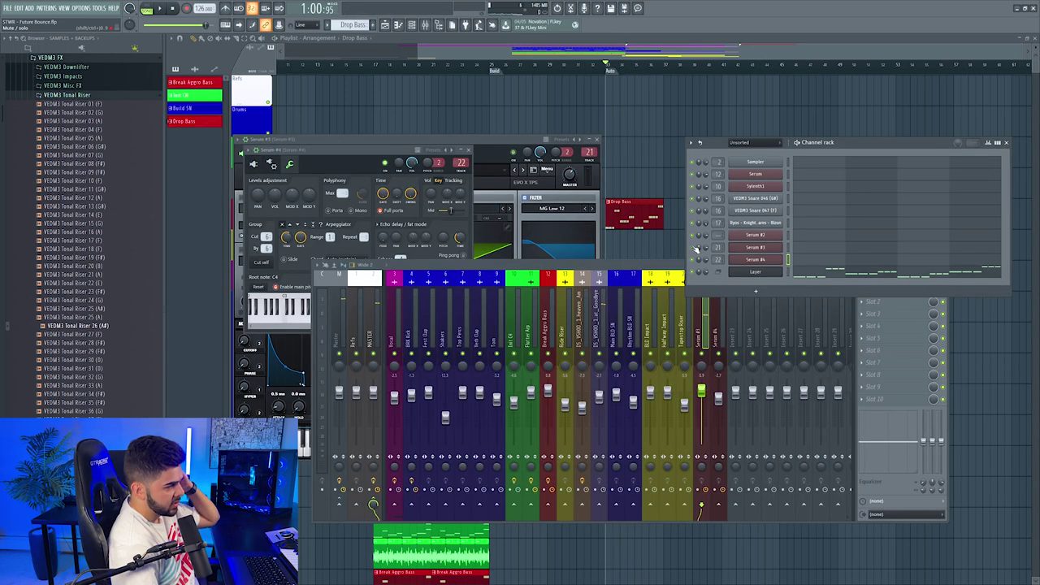
# Step: Load the RYOS_BS - Broken Piano preset from the Revealed Ryos Serum Soundset Vol. 1 into Serum #2
pyautogui.click(765, 236)
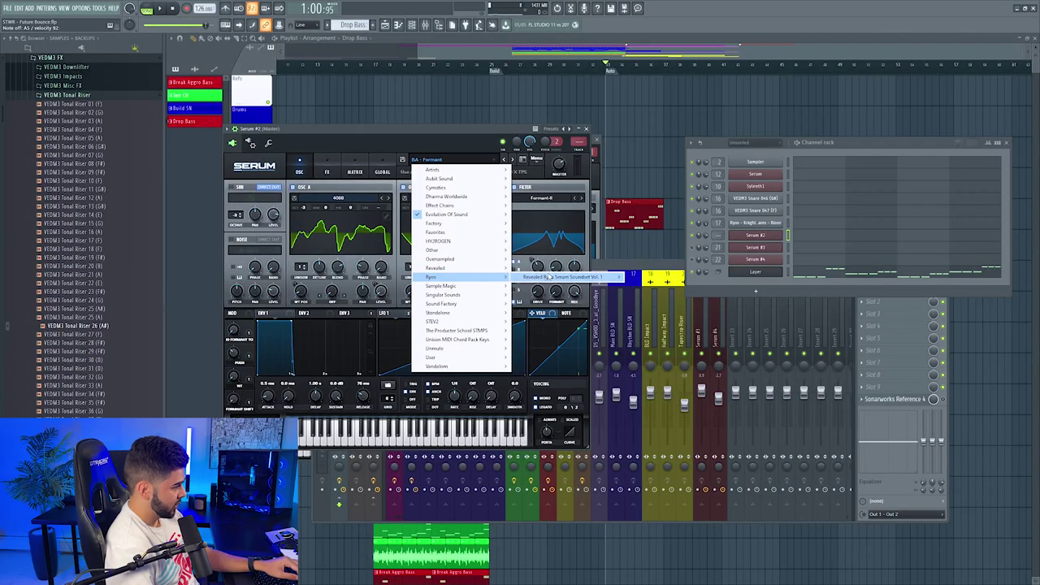
pyautogui.moveTo(537, 278)
pyautogui.click(130, 315)
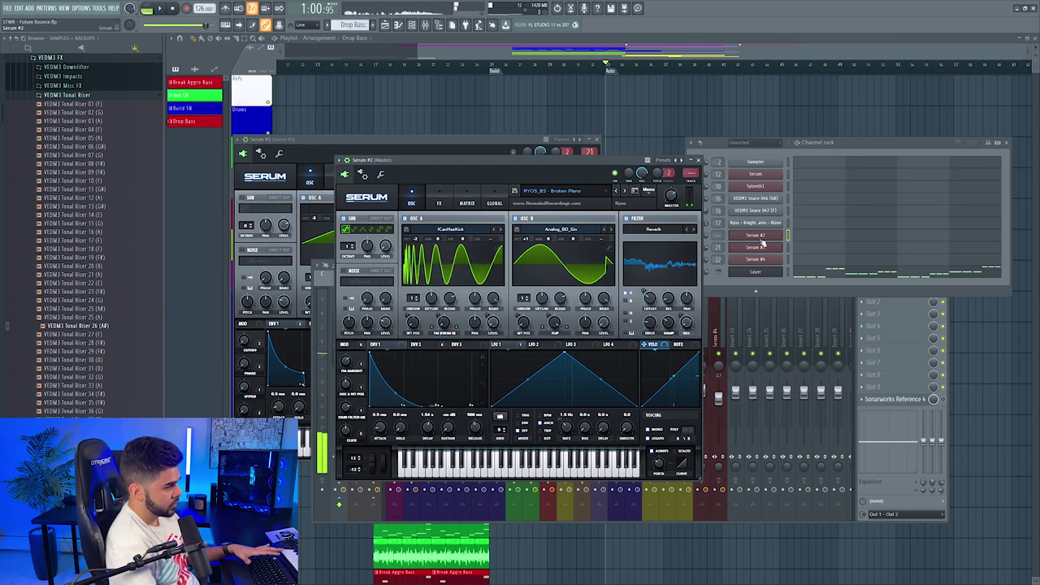
# Step: Link Serum #2 to its own mixer track and balance its level against the other bass layers during playback
pyautogui.hotkey('ctrl', 'l')
pyautogui.click(761, 275)
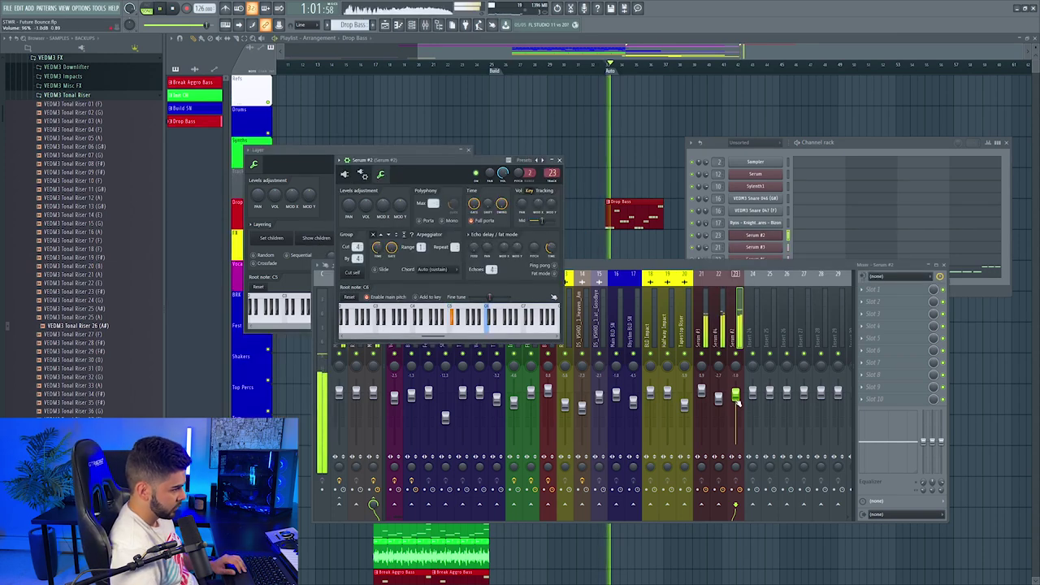
pyautogui.click(737, 394)
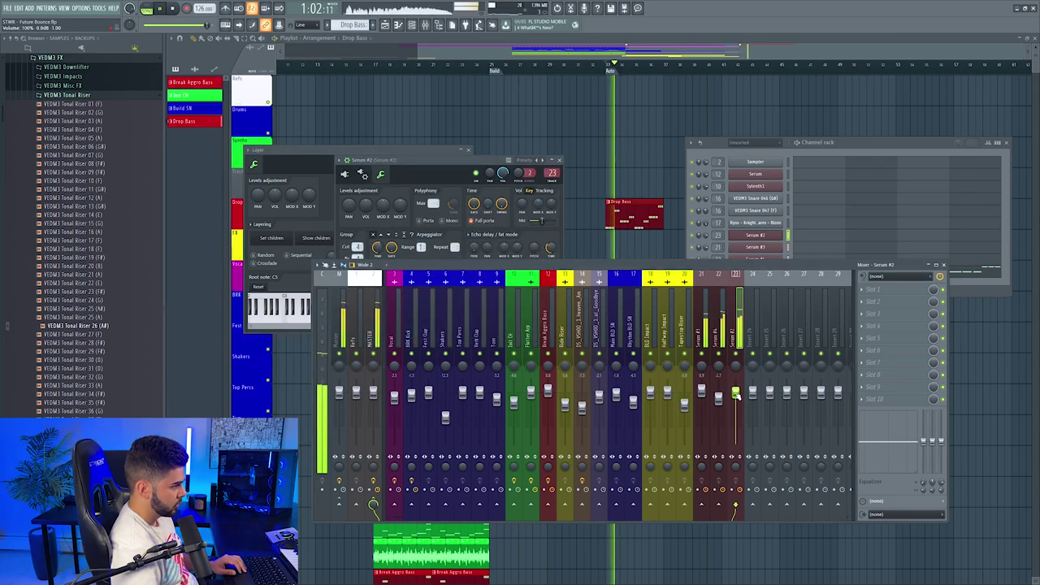
pyautogui.moveTo(737, 393); pyautogui.dragTo(740, 399)
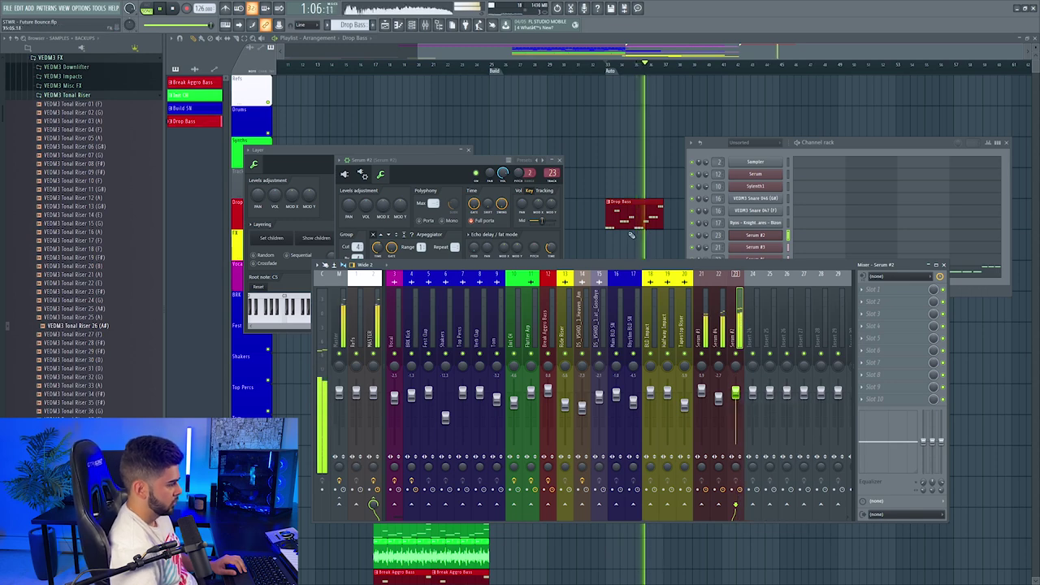
pyautogui.click(559, 161)
pyautogui.press('F12')
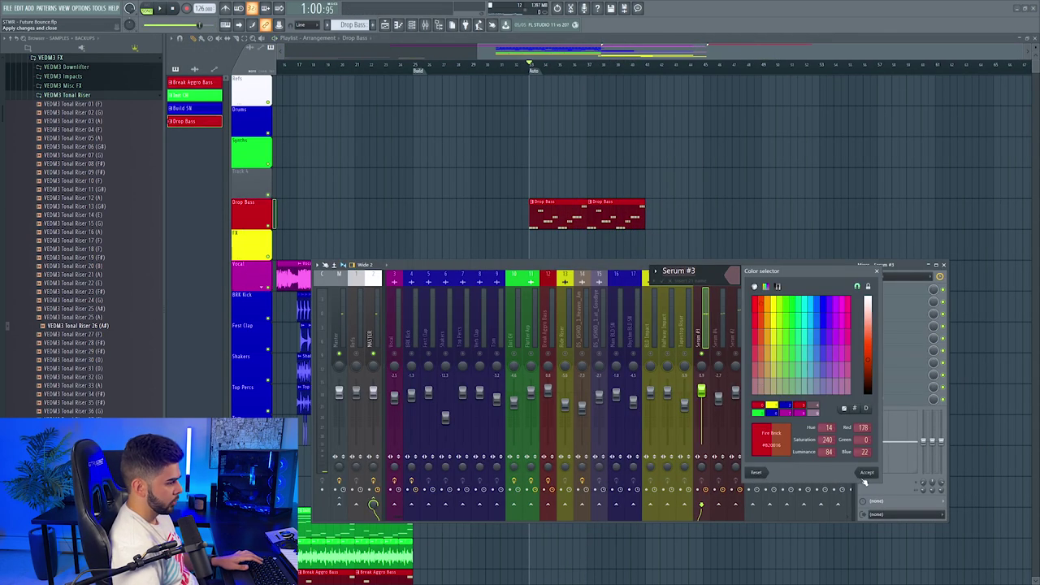
# Step: Recolor the Serum #3 mixer track to the red #B20016 and rename it Warm Bass
pyautogui.click(866, 474)
pyautogui.write('Warm Bass')
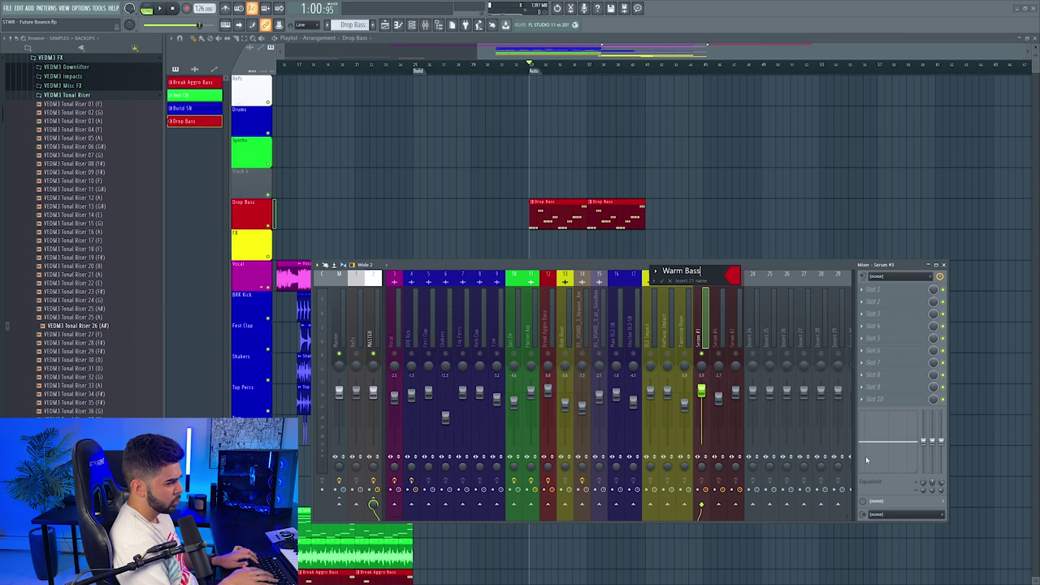
pyautogui.press('Return')
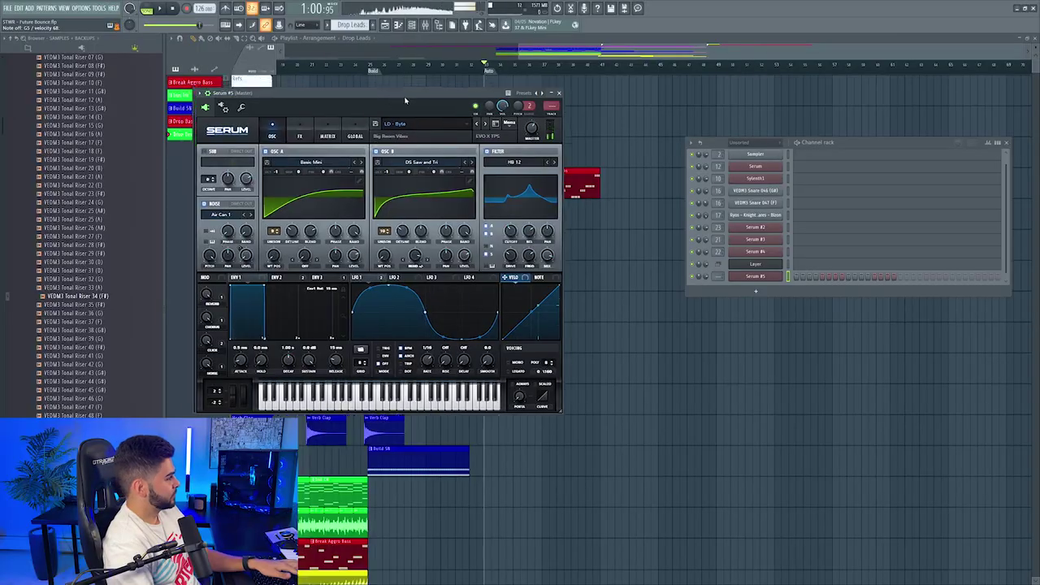
# Step: Clone Serum #5 as another Drop Leads layer, link the copy to its own mixer track and audition presets for it
pyautogui.moveTo(405, 100); pyautogui.dragTo(547, 141)
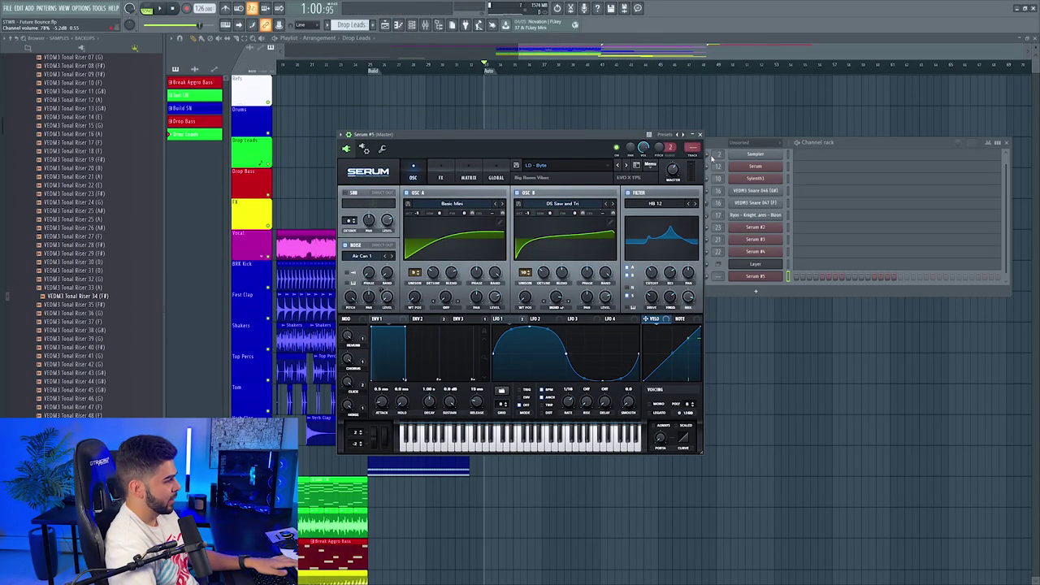
pyautogui.press('F9')
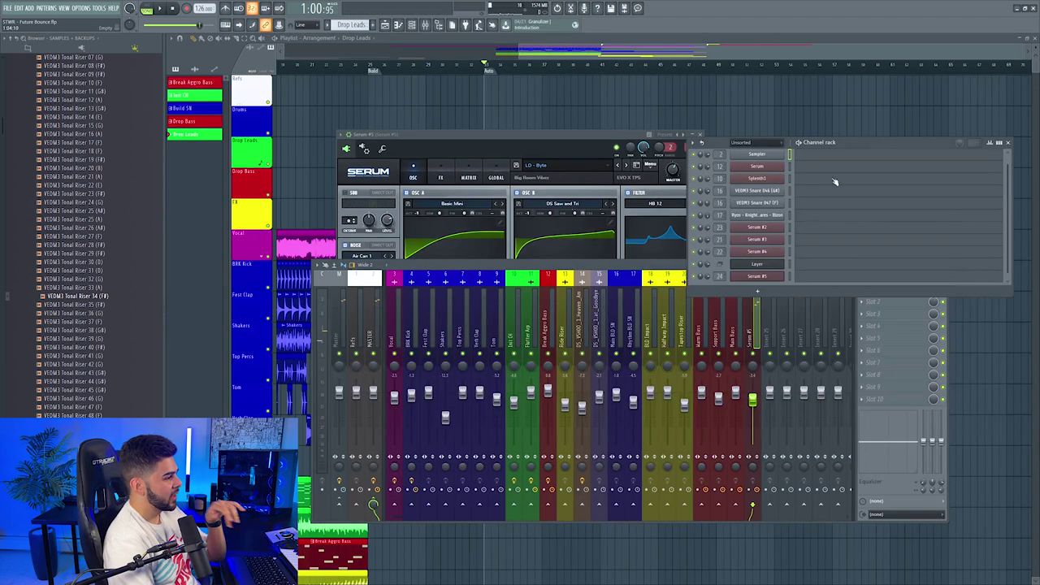
pyautogui.rightClick(766, 275)
pyautogui.click(801, 342)
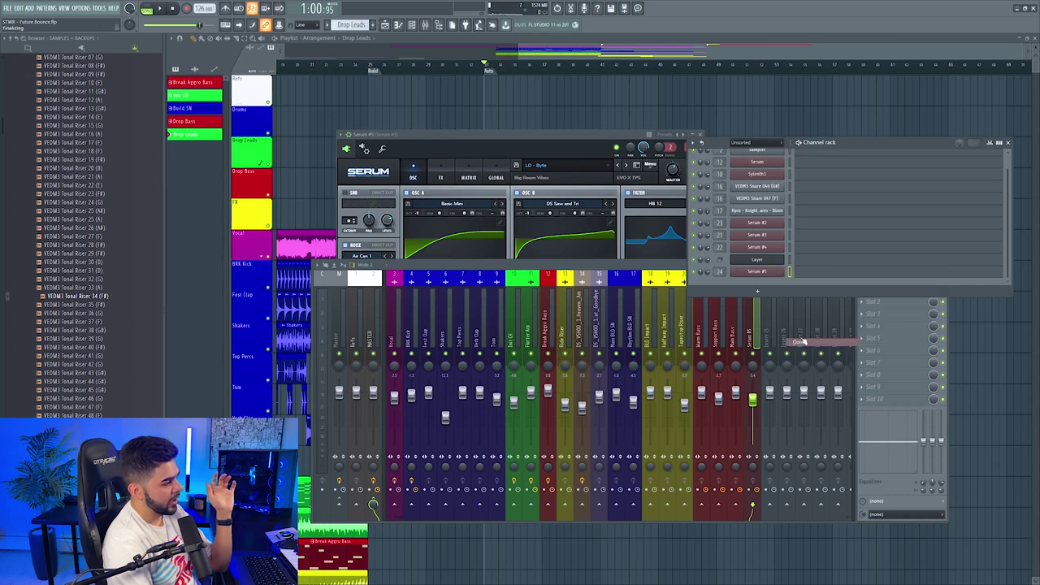
pyautogui.hotkey('ctrl', 'l')
pyautogui.click(571, 176)
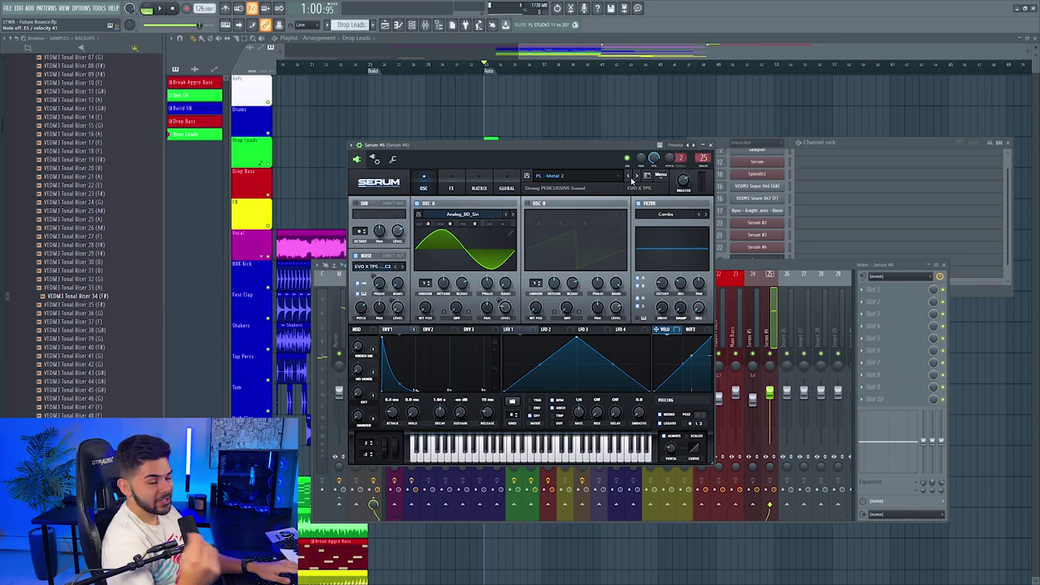
pyautogui.click(710, 146)
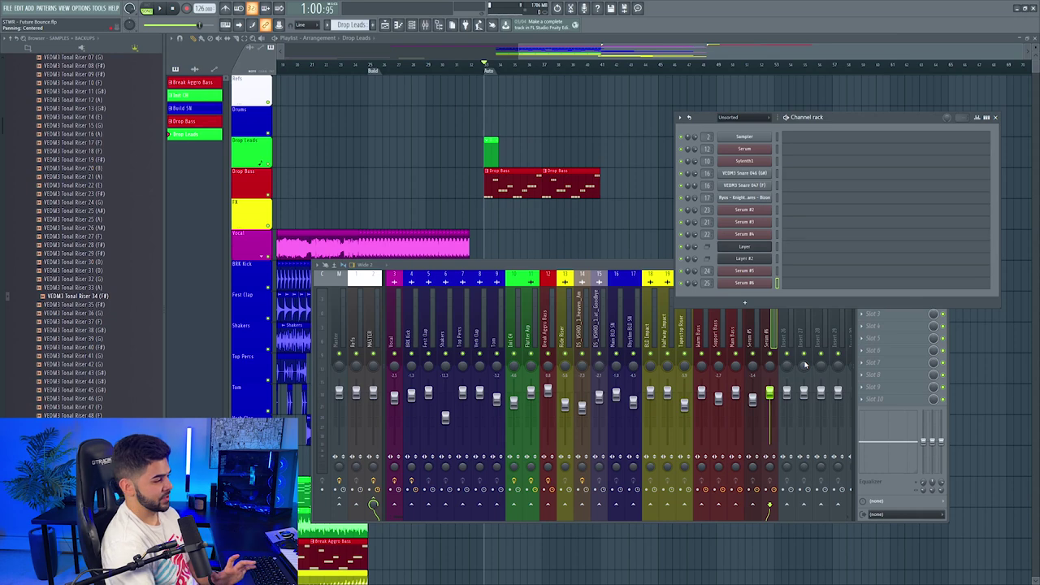
# Step: Add a new Serum channel, Serum #7, to the channel rack and browse presets for it
pyautogui.click(745, 302)
pyautogui.click(744, 455)
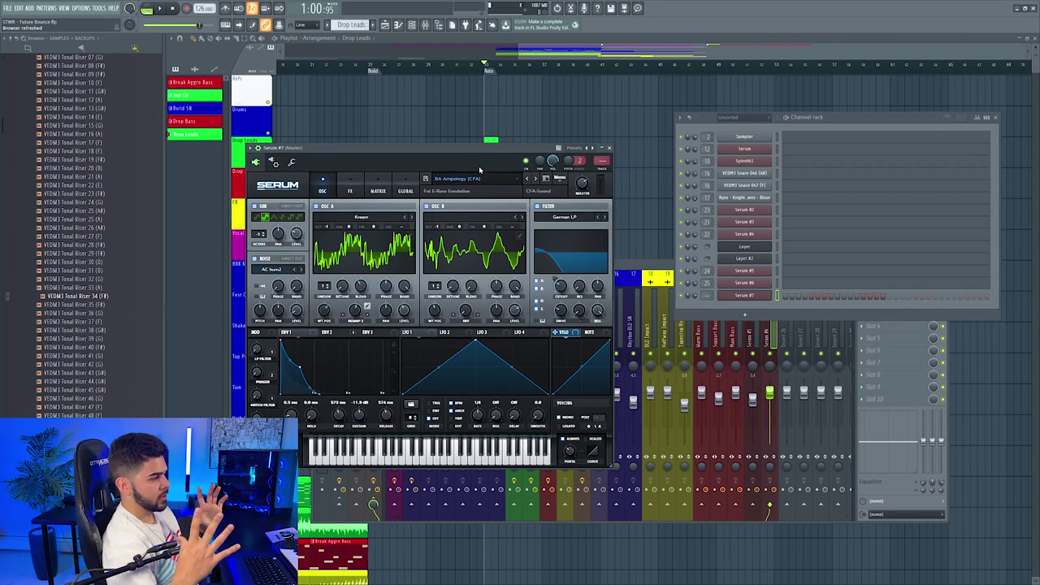
pyautogui.click(535, 179)
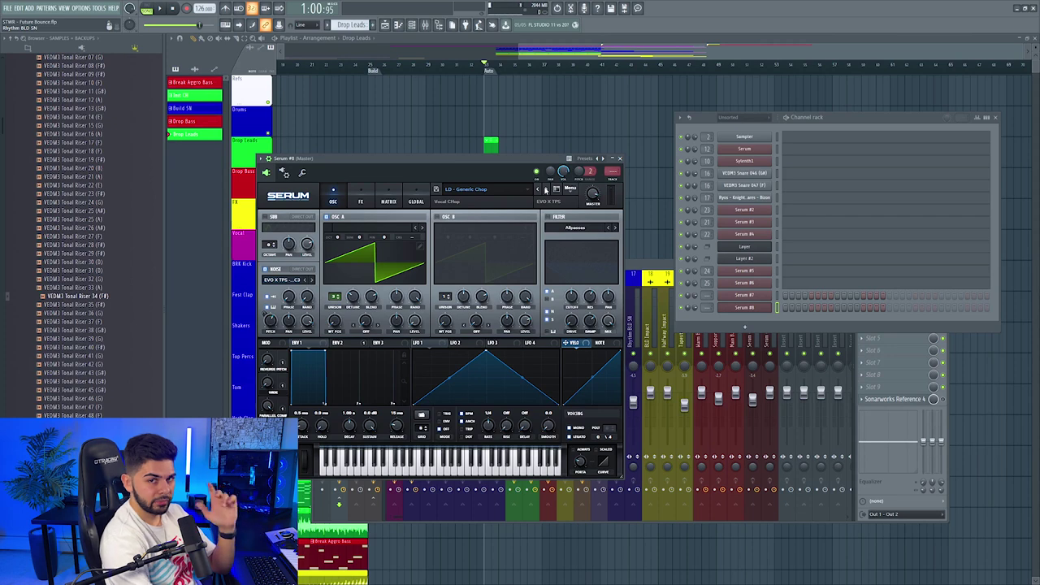
# Step: Audition the EVO X TPS lead presets in Serum #8 and settle on LD - Mecho
pyautogui.click(546, 189)
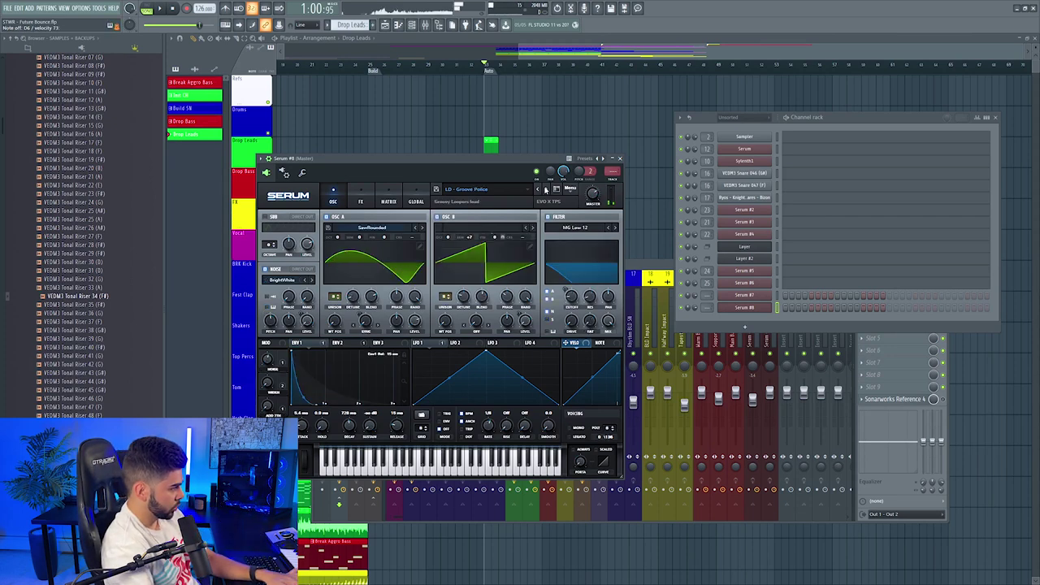
pyautogui.click(546, 189)
pyautogui.click(544, 188)
pyautogui.click(544, 190)
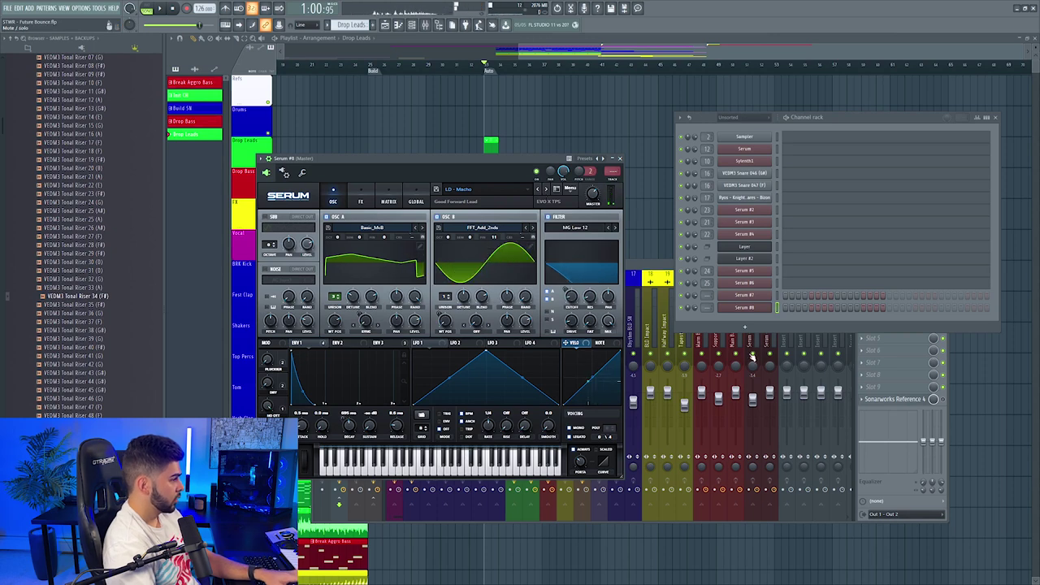
# Step: Clone Serum #8 as a layer with the LD - Staple Saw preset, and clone that layer as Serum #10
pyautogui.rightClick(743, 308)
pyautogui.click(786, 377)
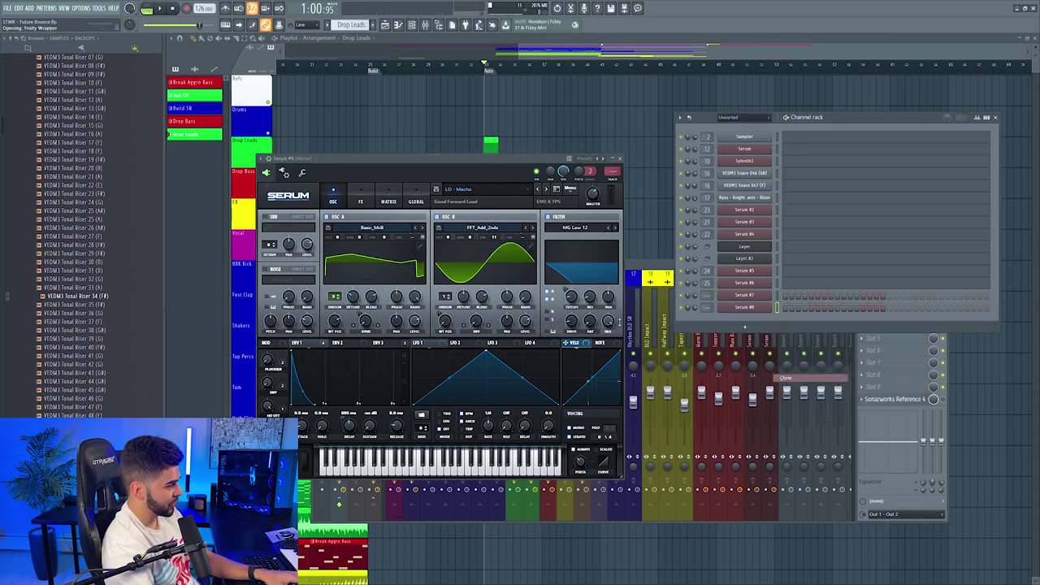
pyautogui.click(559, 203)
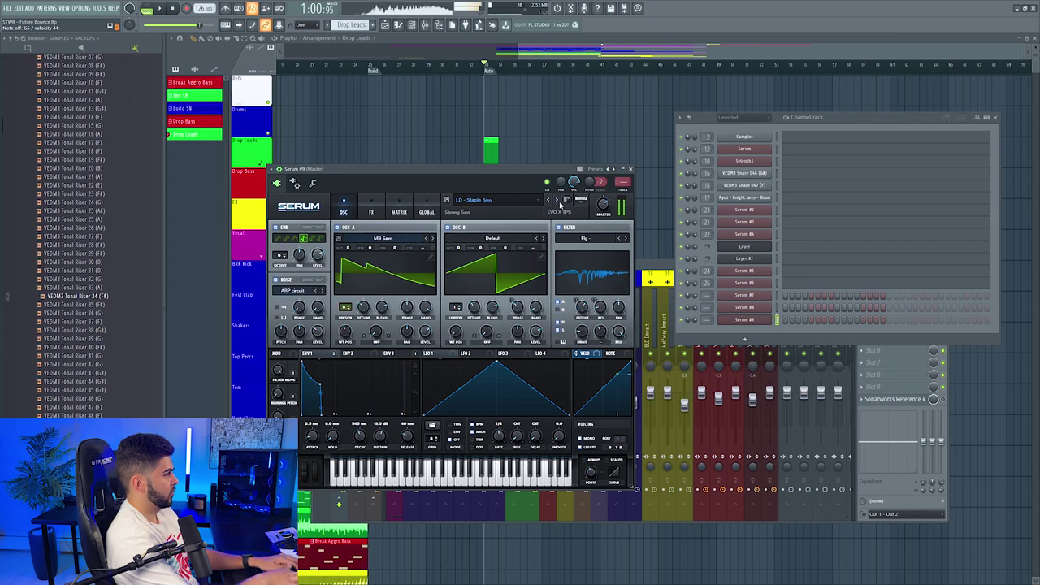
pyautogui.rightClick(776, 319)
pyautogui.click(813, 388)
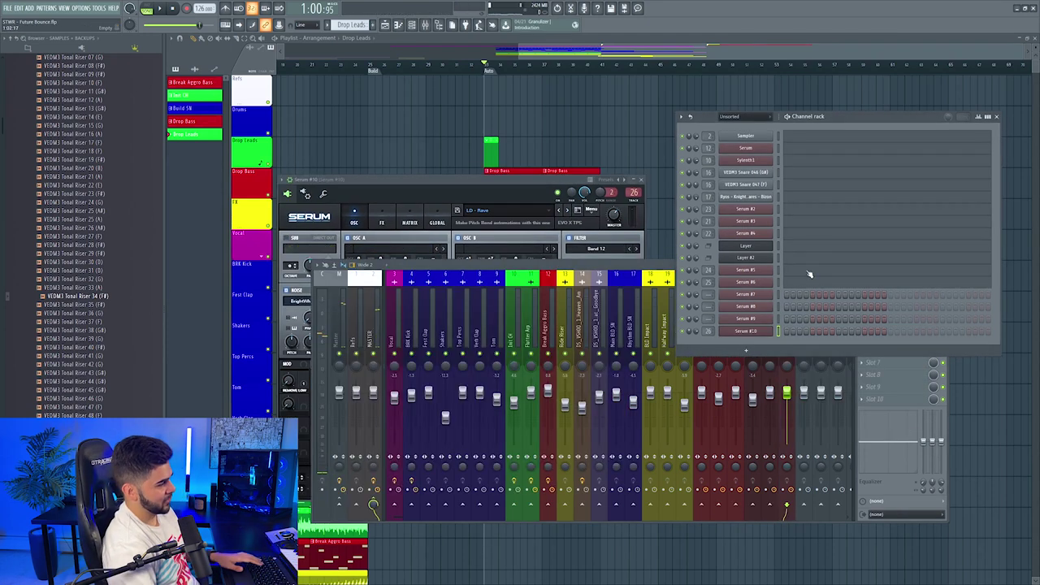
# Step: Group Serum #5 to Serum #10 under Layer #2 and link the unassigned leads to their own mixer tracks
pyautogui.click(759, 257)
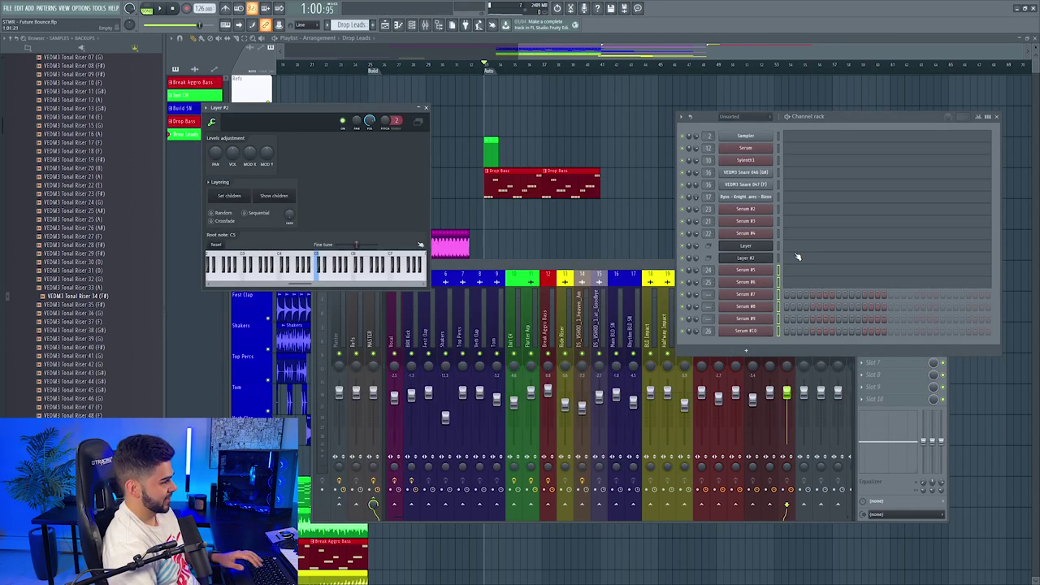
pyautogui.click(738, 295)
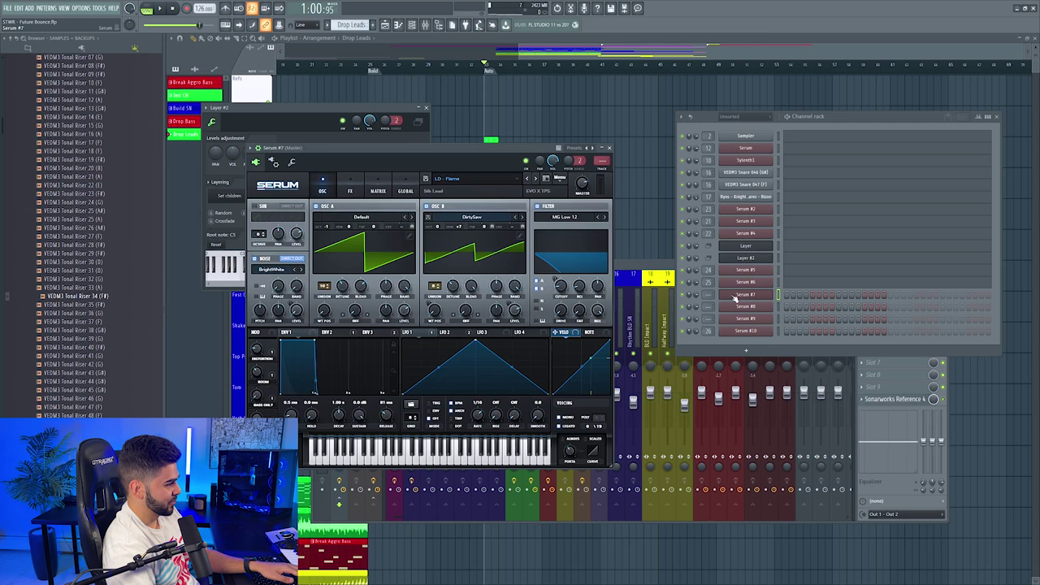
pyautogui.click(609, 148)
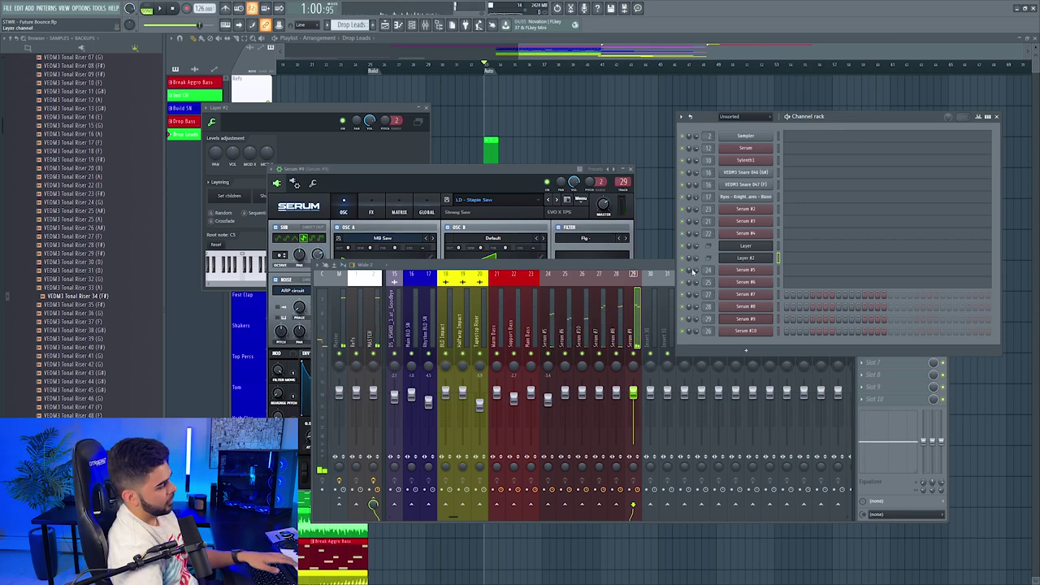
# Step: Reset the Serum #5 mixer fader and rebalance its level against the other lead layers
pyautogui.click(551, 352)
pyautogui.rightClick(549, 402)
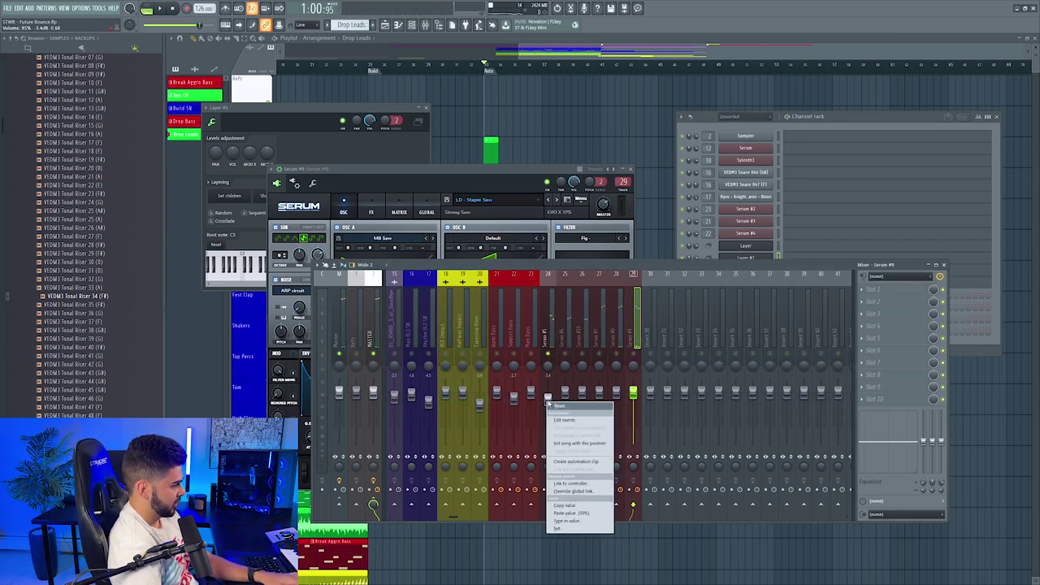
pyautogui.click(569, 406)
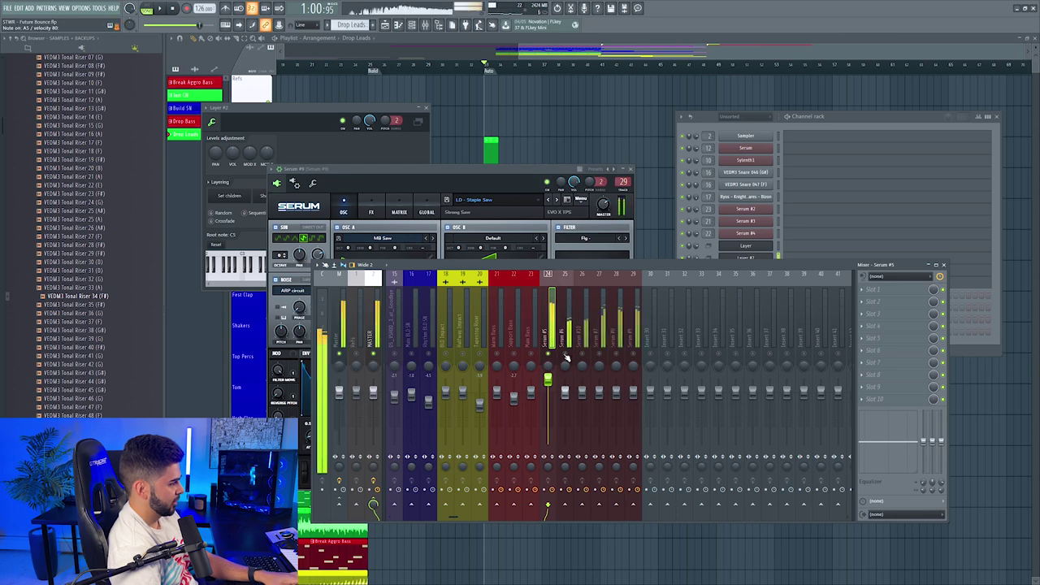
# Step: Low-cut the Serum #6 track at about 305 Hz with FabFilter Pro-Q 3 and add OTT after it
pyautogui.click(565, 382)
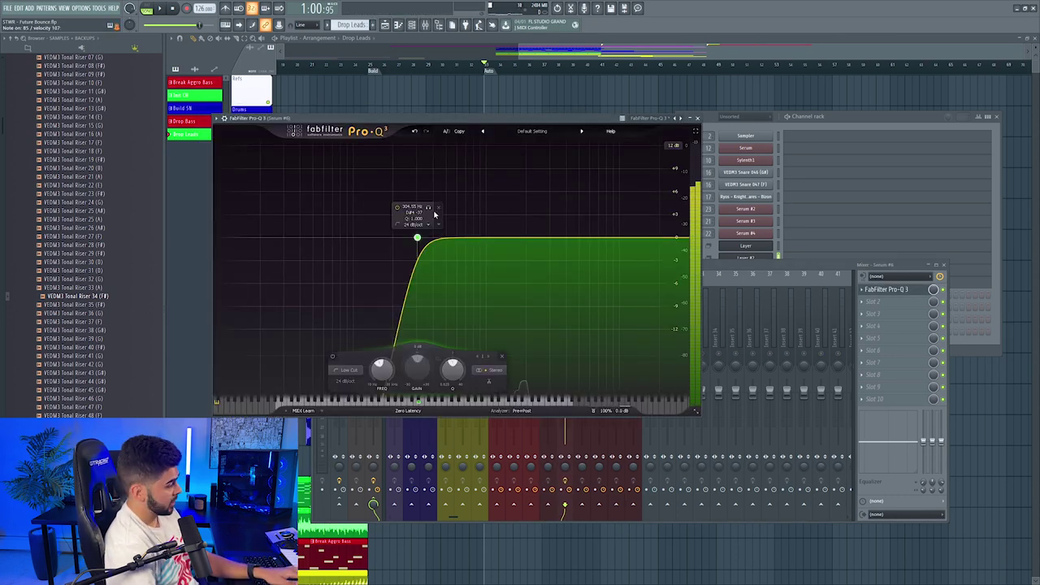
pyautogui.click(697, 118)
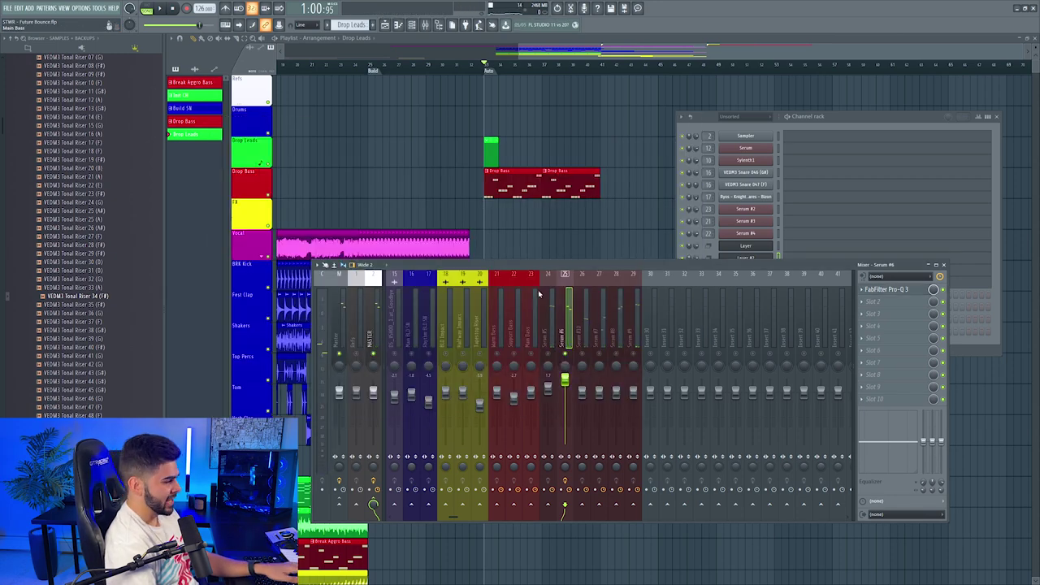
pyautogui.click(881, 301)
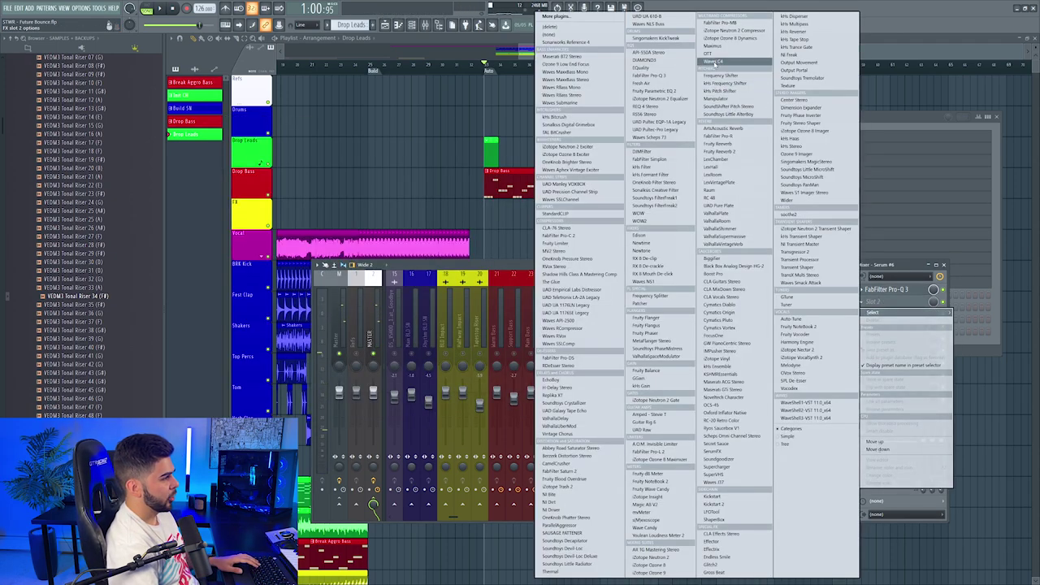
pyautogui.click(718, 54)
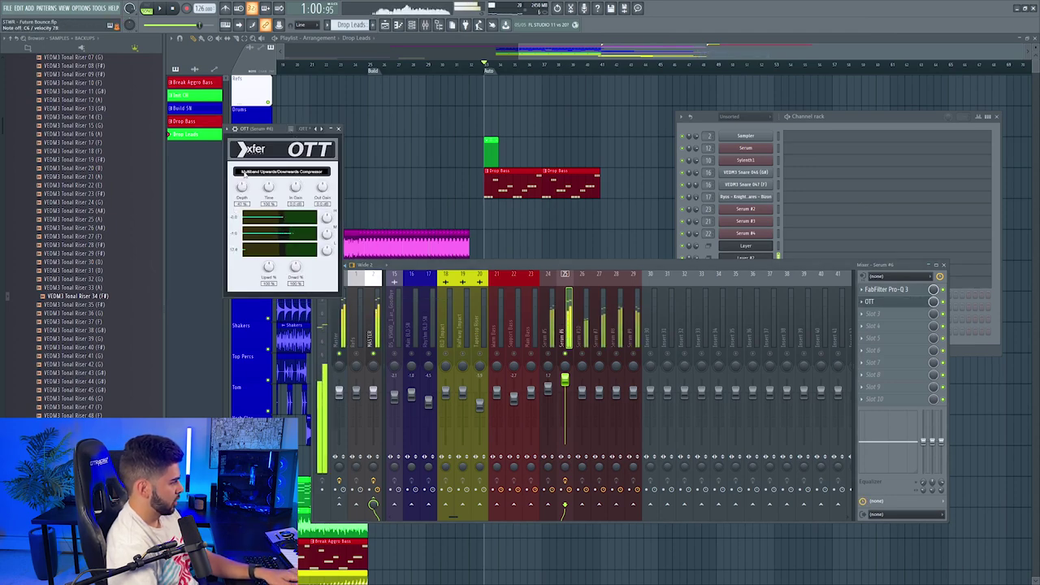
# Step: Route the lead layers into mixer insert 30 as a bus and load CamelCrusher on it with the Tube Warmth patch
pyautogui.click(651, 394)
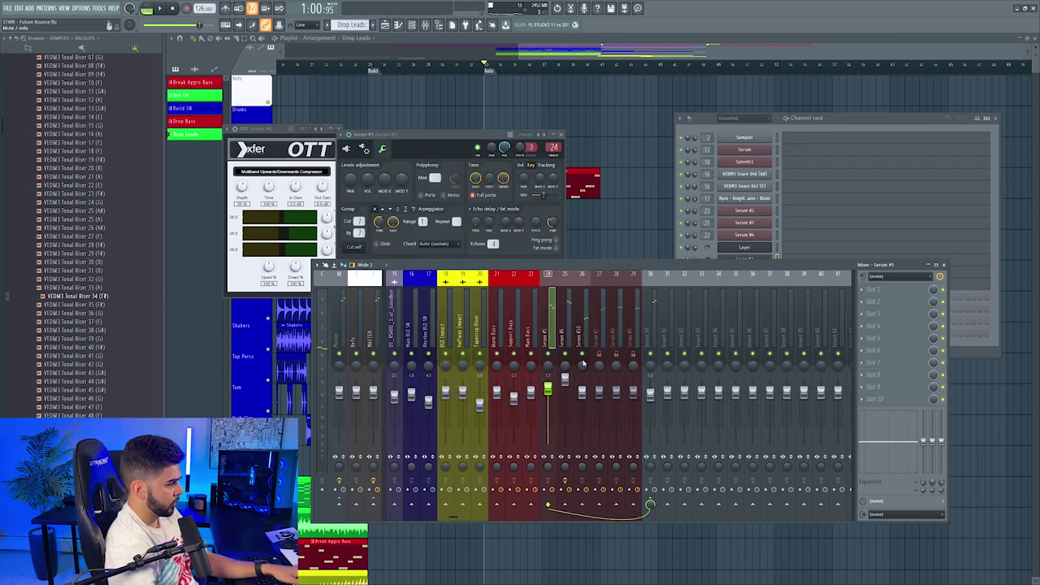
pyautogui.rightClick(555, 274)
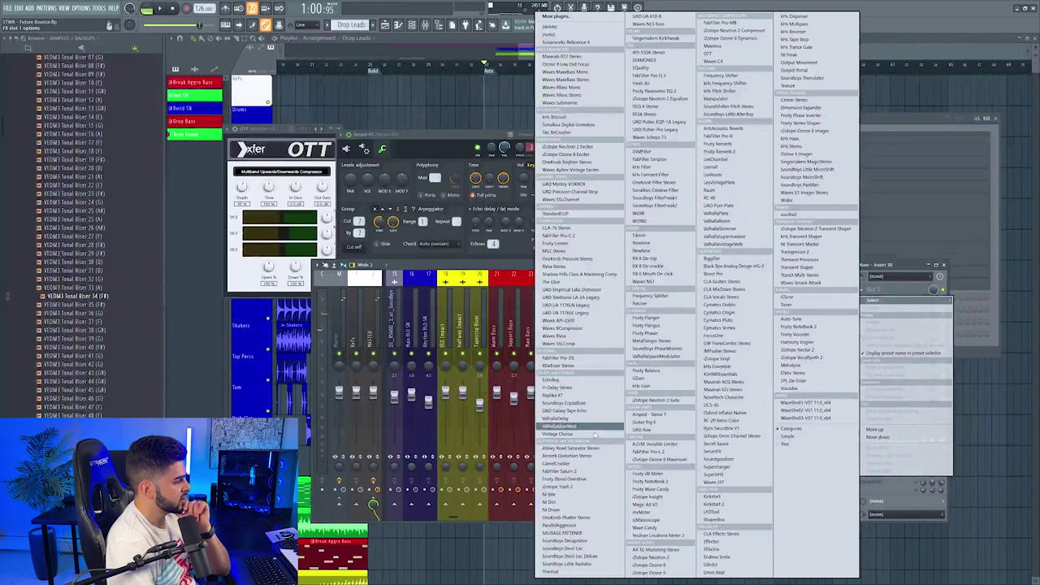
pyautogui.click(573, 465)
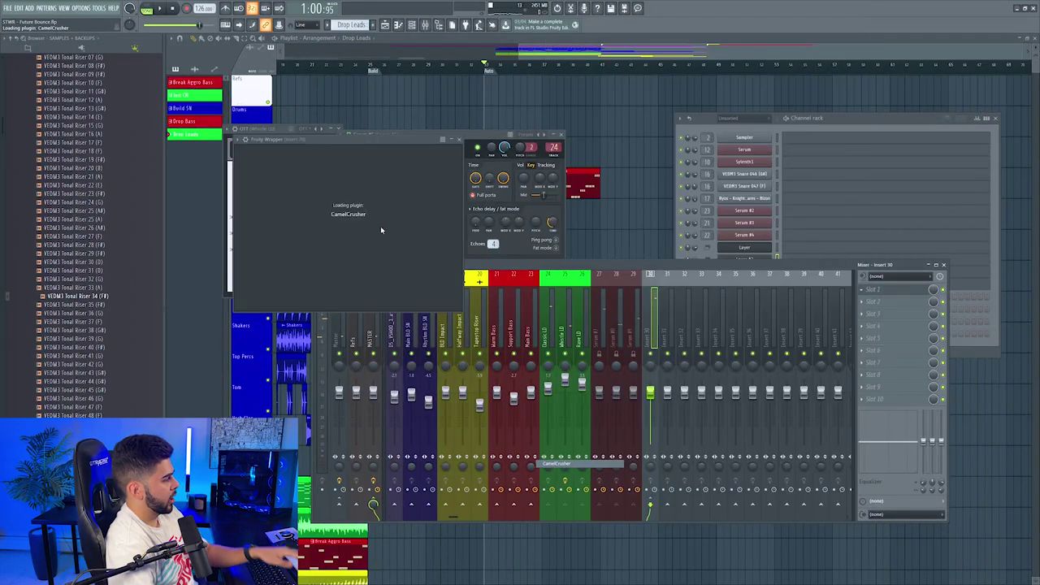
pyautogui.click(317, 197)
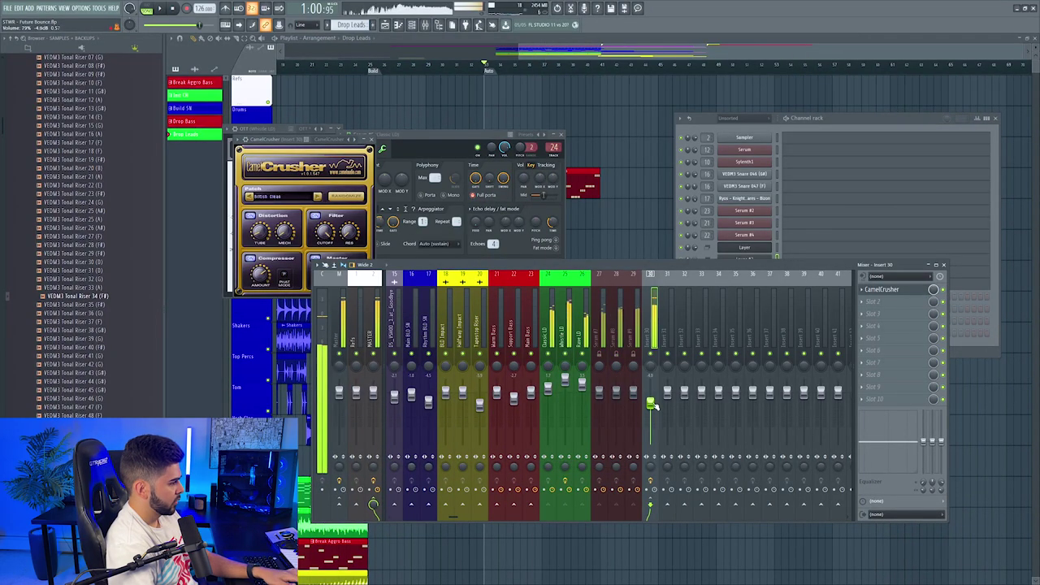
# Step: Insert FocusOne after CamelCrusher on insert 30 and adjust its Focus level
pyautogui.click(882, 302)
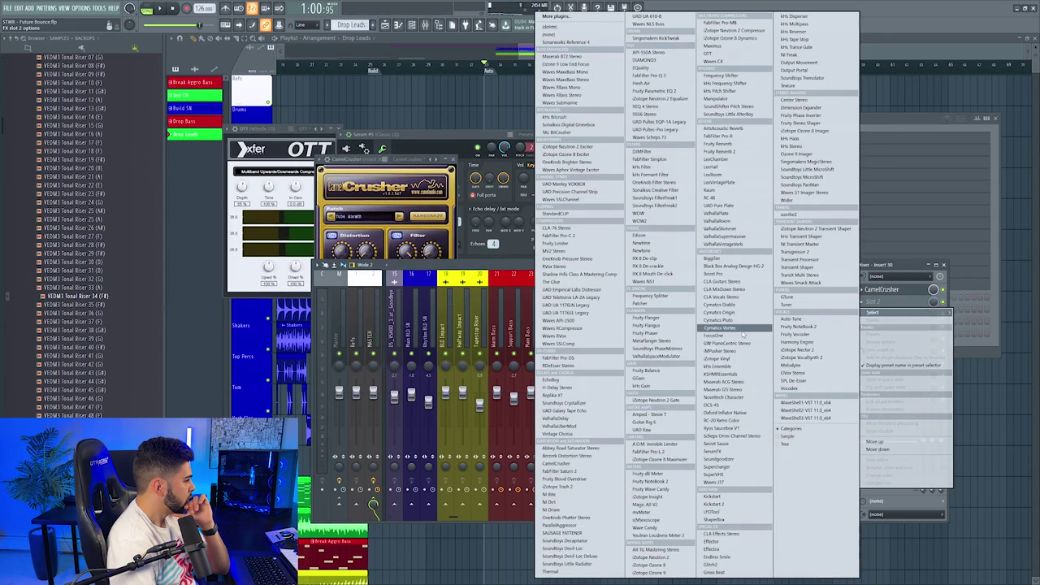
pyautogui.click(746, 337)
pyautogui.moveTo(279, 295); pyautogui.dragTo(279, 307)
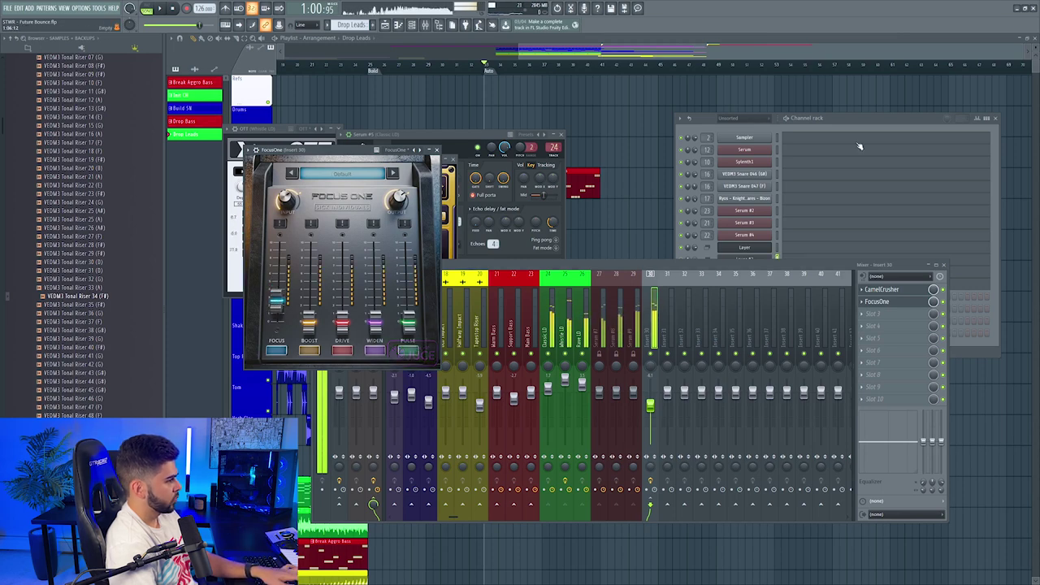
pyautogui.press('F12')
# Step: Open the Drop Leads melody in the Layer #2 piano roll and sketch opening notes on C#6, E6 and G#6 in bar one
pyautogui.scroll(1, 522, 73)
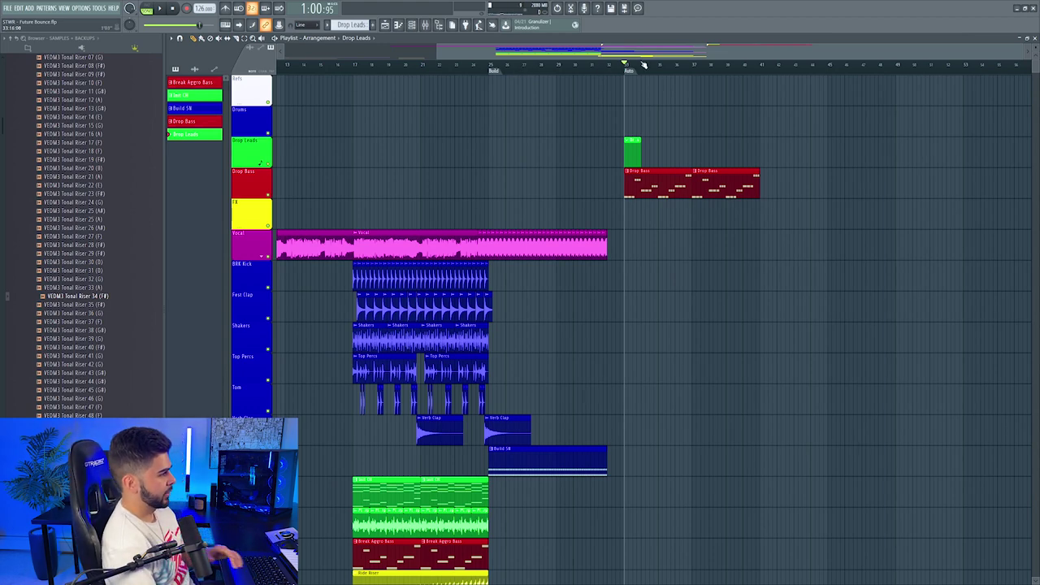
pyautogui.hscroll(2, 653, 69)
pyautogui.scroll(2, 654, 69)
pyautogui.doubleClick(558, 154)
pyautogui.press('space')
pyautogui.click(251, 204)
pyautogui.moveTo(244, 225); pyautogui.dragTo(256, 225)
pyautogui.click(283, 174)
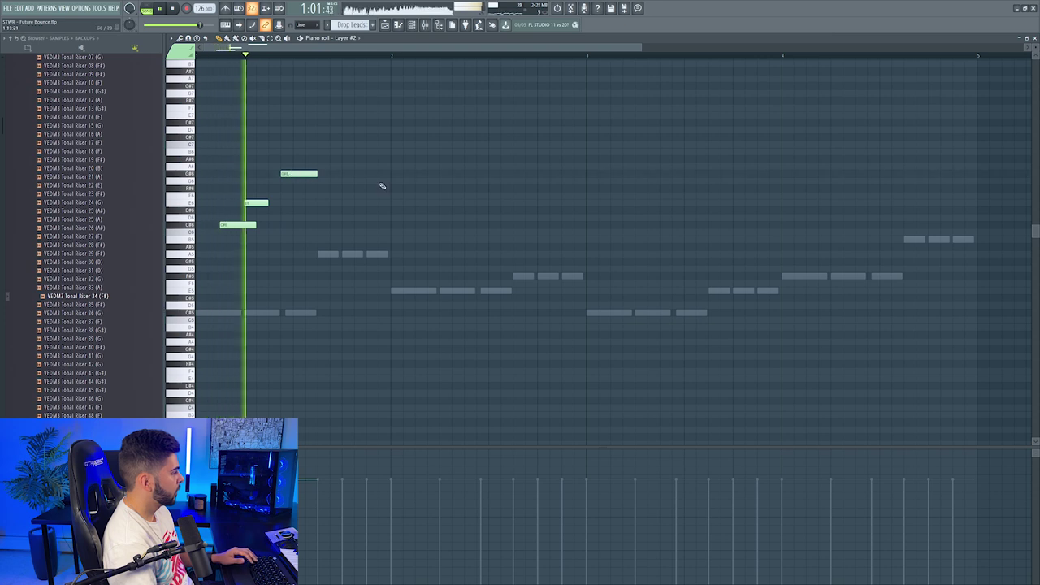
# Step: Open the Serum #5 and Serum #9 channels to check their lead patches
pyautogui.press('F7')
pyautogui.press('space')
pyautogui.click(754, 272)
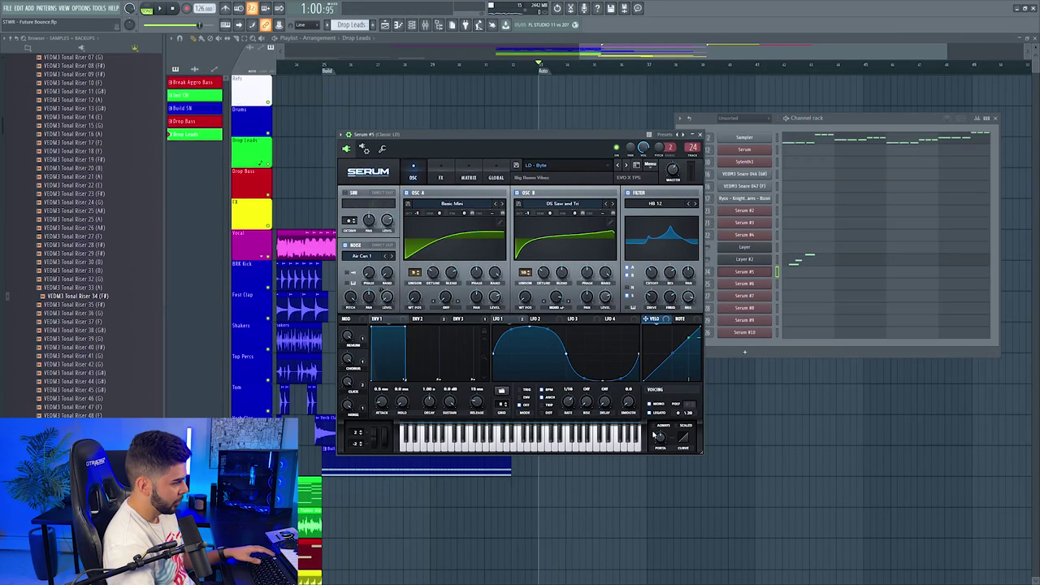
pyautogui.click(760, 322)
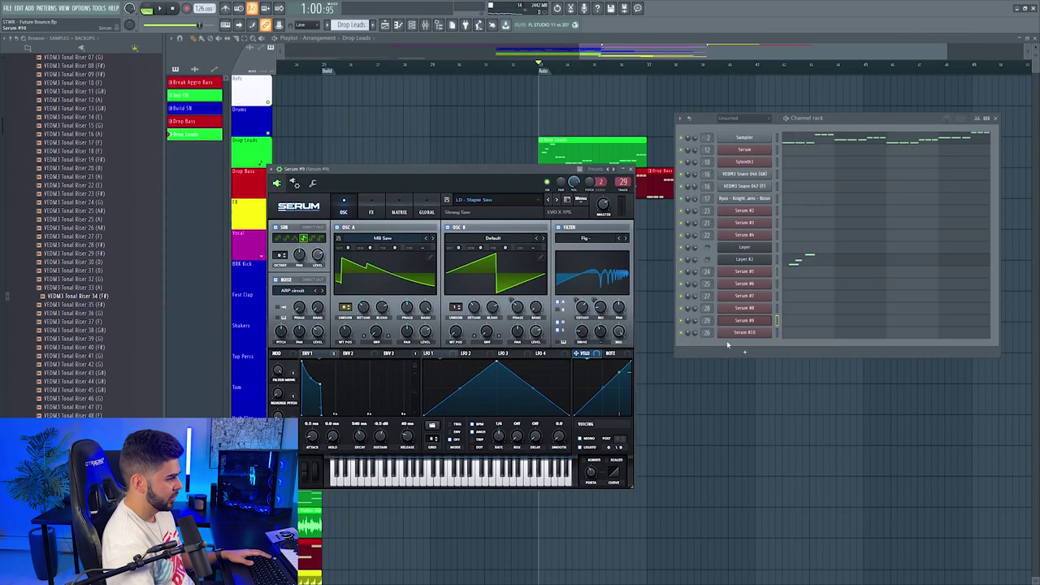
# Step: Rework bar one of the Layer #2 melody into a descending phrase on E6, D#6, C#6 and A5
pyautogui.press('F7')
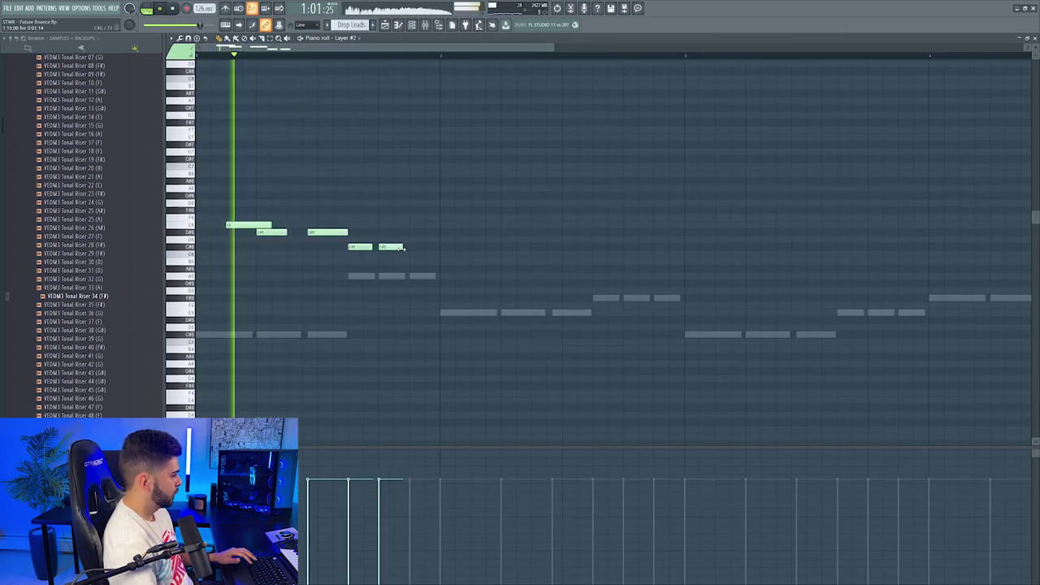
pyautogui.moveTo(401, 247); pyautogui.dragTo(410, 248)
pyautogui.click(413, 247)
pyautogui.press('space')
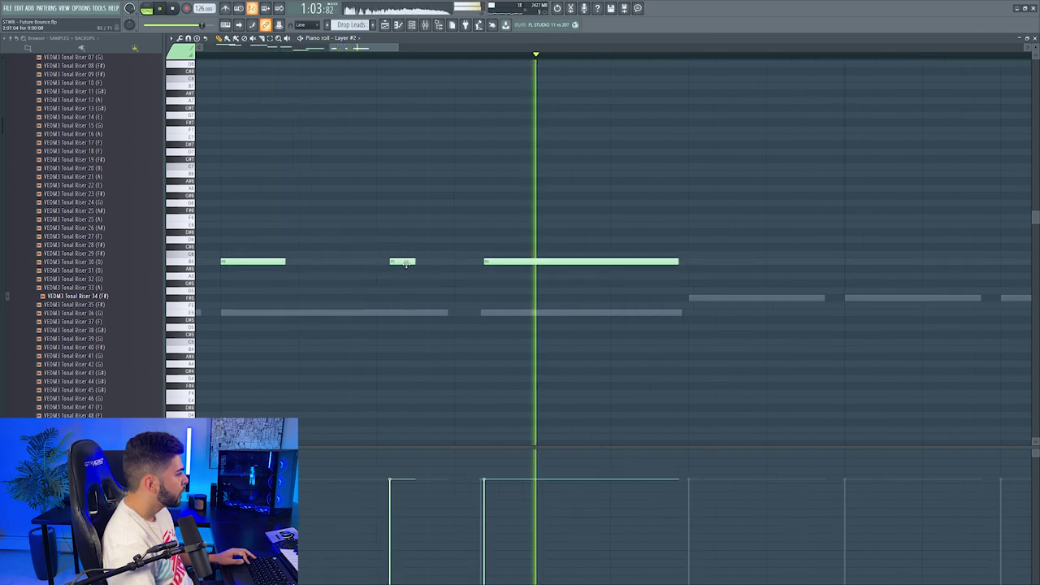
# Step: Shift the short B5 note in bar two slightly earlier while checking its timing against playback
pyautogui.press('space')
pyautogui.press('space')
pyautogui.rightClick(407, 262)
pyautogui.click(404, 261)
pyautogui.press('space')
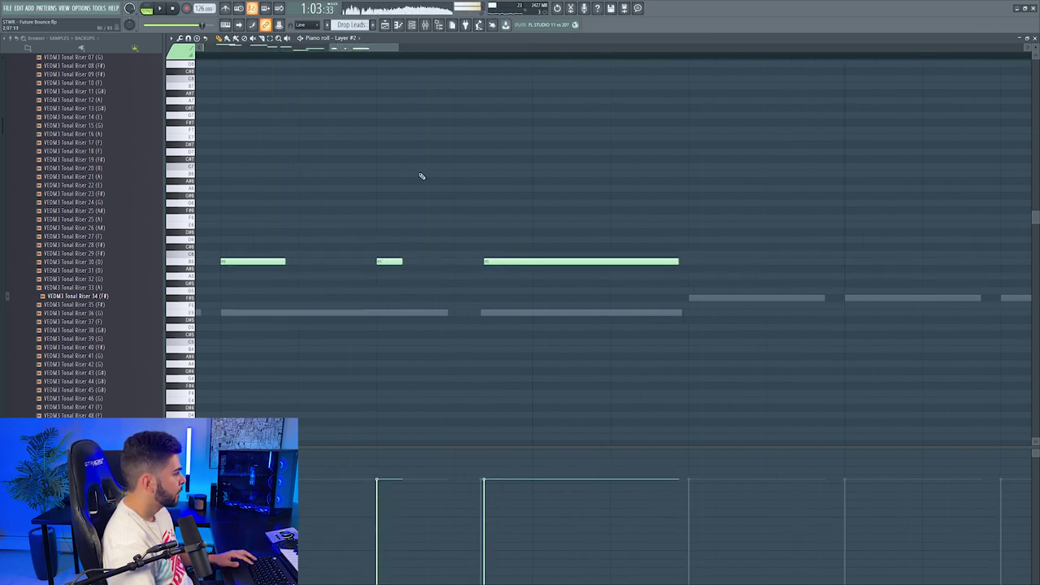
pyautogui.hotkey('ctrl', 'z')
pyautogui.press('space')
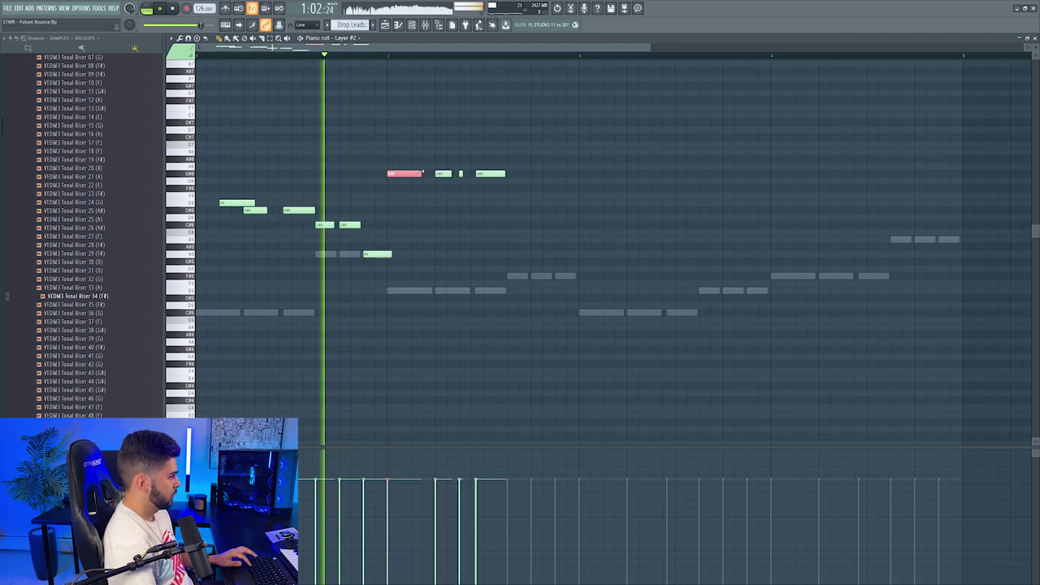
# Step: Drop the opening G#6 of bar two by an octave and finish the bar with A6, G#6 and F#6 notes
pyautogui.hotkey('ctrl', 'Down')
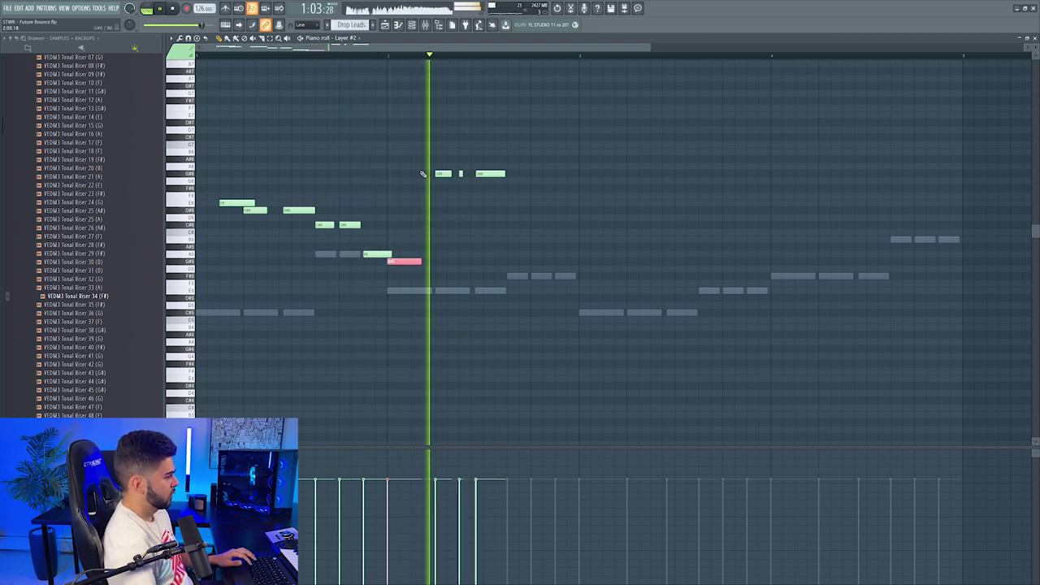
pyautogui.moveTo(601, 180); pyautogui.dragTo(572, 189)
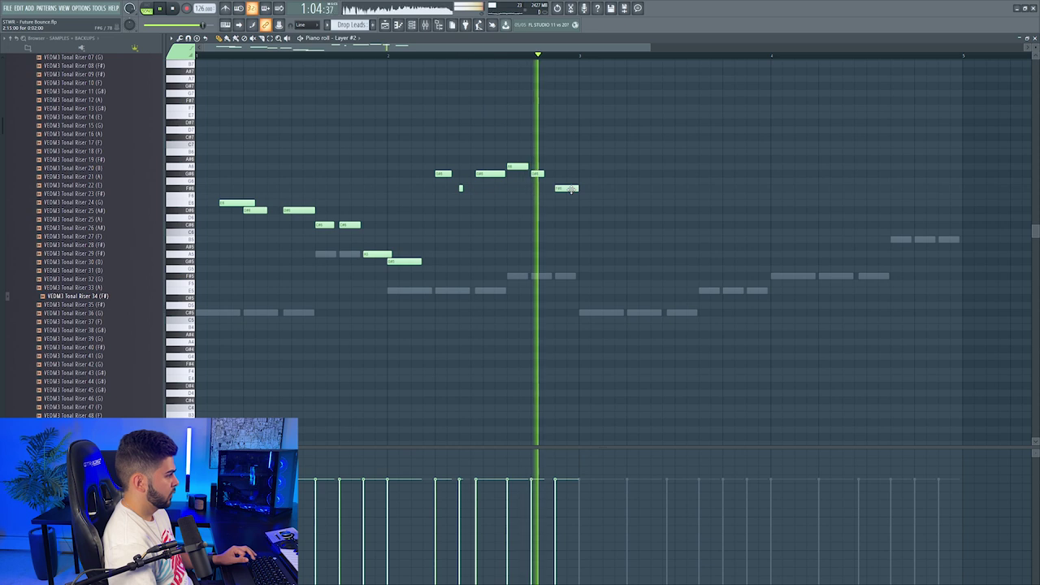
pyautogui.press('space')
# Step: Duplicate the two-bar lead melody into the following two bars and play it back
pyautogui.hotkey('ctrl', 'b')
pyautogui.scroll(-1, 356, 108)
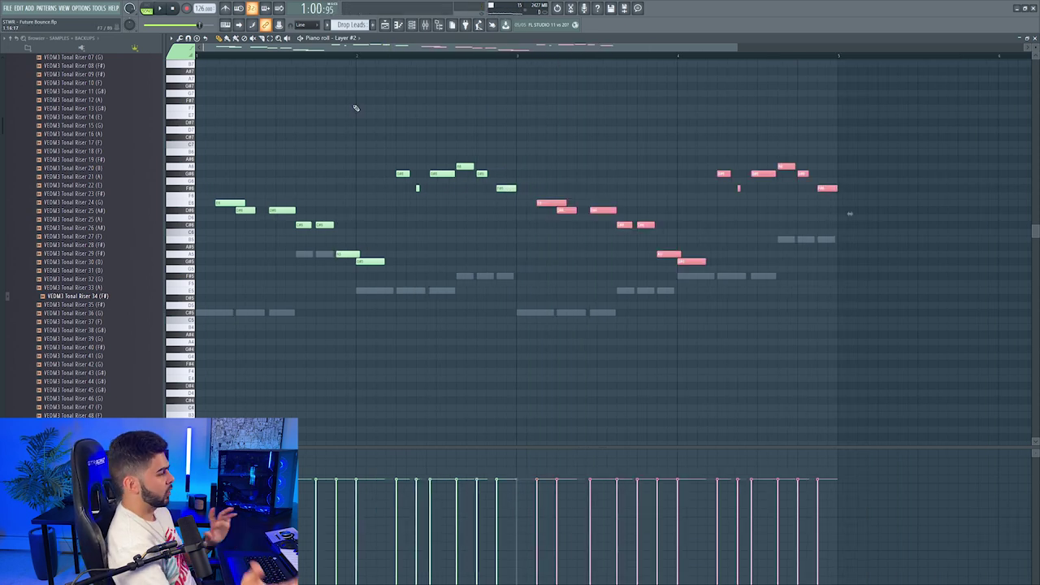
pyautogui.press('space')
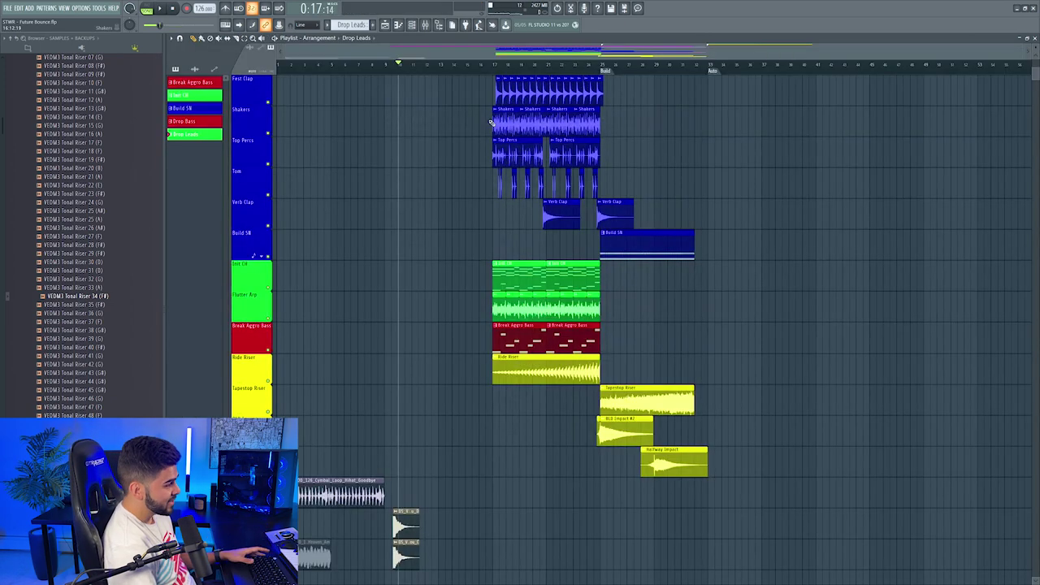
# Step: Set the playback position to bar 9 and copy the Layer #2 melody from the Drop Leads pattern
pyautogui.scroll(5, 491, 122)
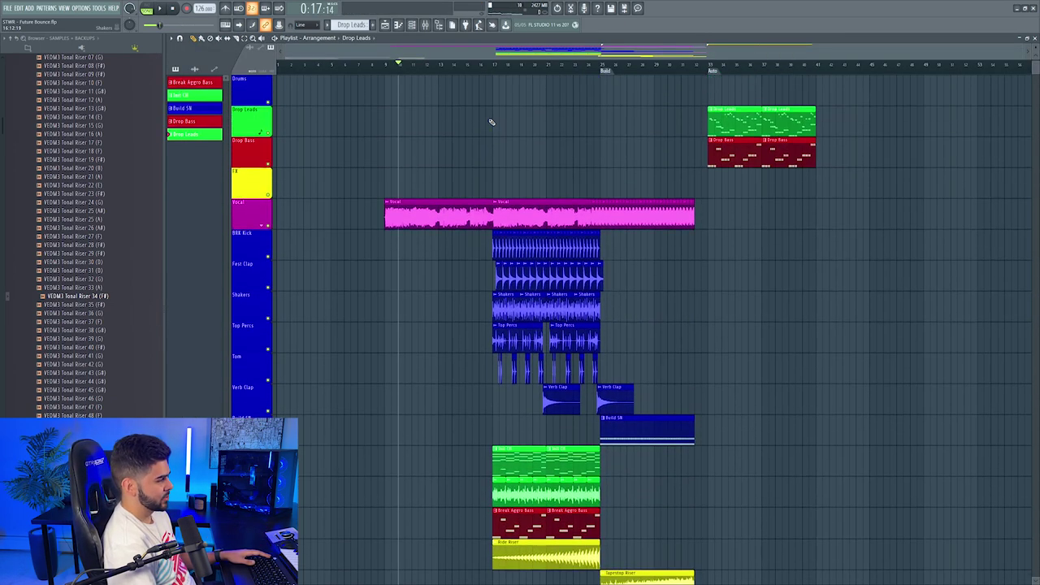
pyautogui.click(388, 63)
pyautogui.scroll(-2, 418, 111)
pyautogui.scroll(3, 417, 111)
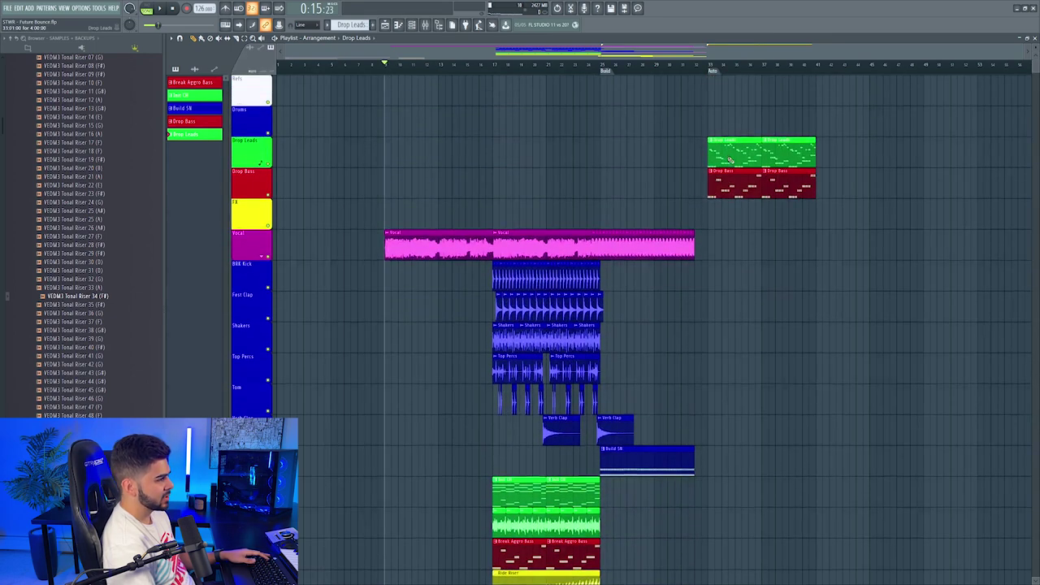
pyautogui.doubleClick(727, 159)
pyautogui.rightClick(759, 260)
pyautogui.click(862, 268)
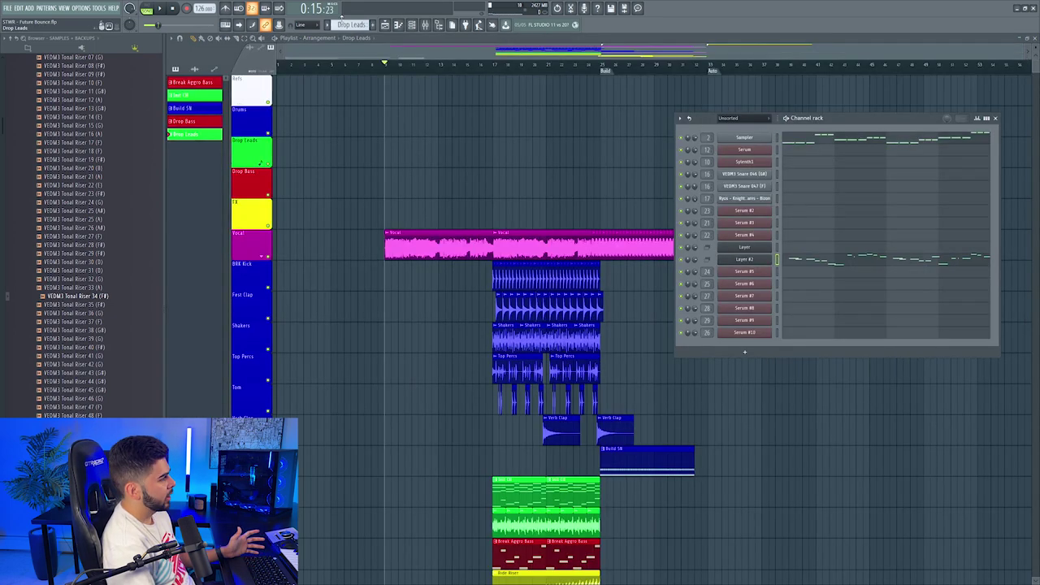
# Step: Create a new pattern with a new Serum channel holding the copied lead melody, and place it at bar 17 of the arrangement
pyautogui.press('F4')
pyautogui.click(745, 351)
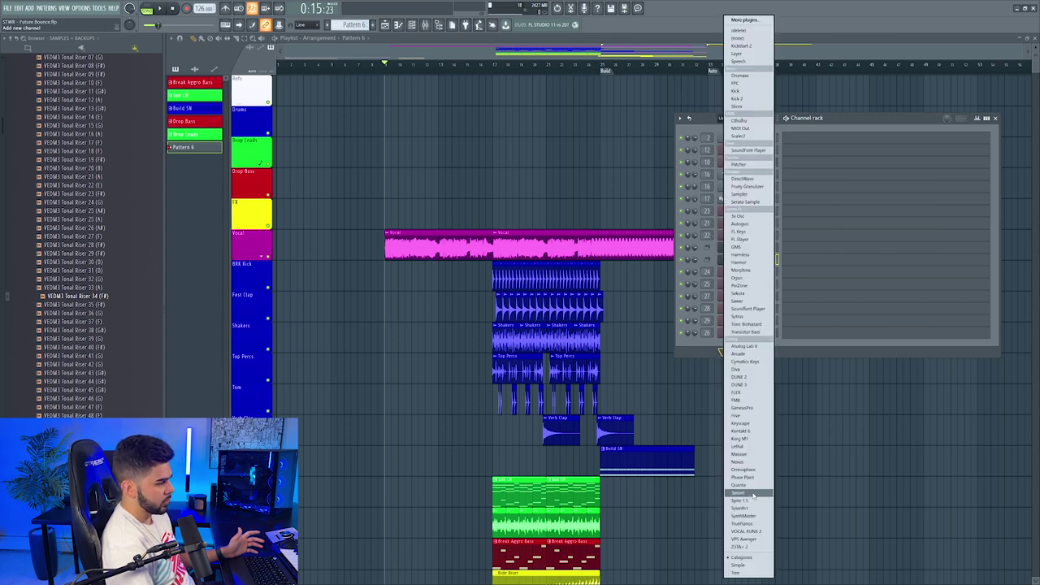
pyautogui.click(748, 493)
pyautogui.click(157, 9)
pyautogui.click(885, 348)
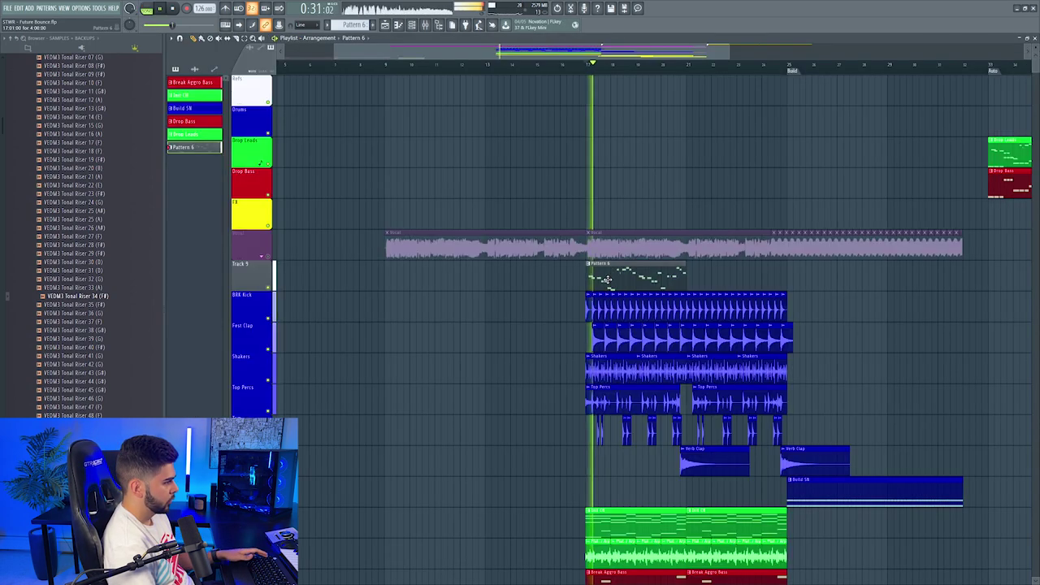
# Step: Open the Serum #11 channel and go to its miscellaneous functions while the break section plays
pyautogui.press('F6')
pyautogui.click(745, 345)
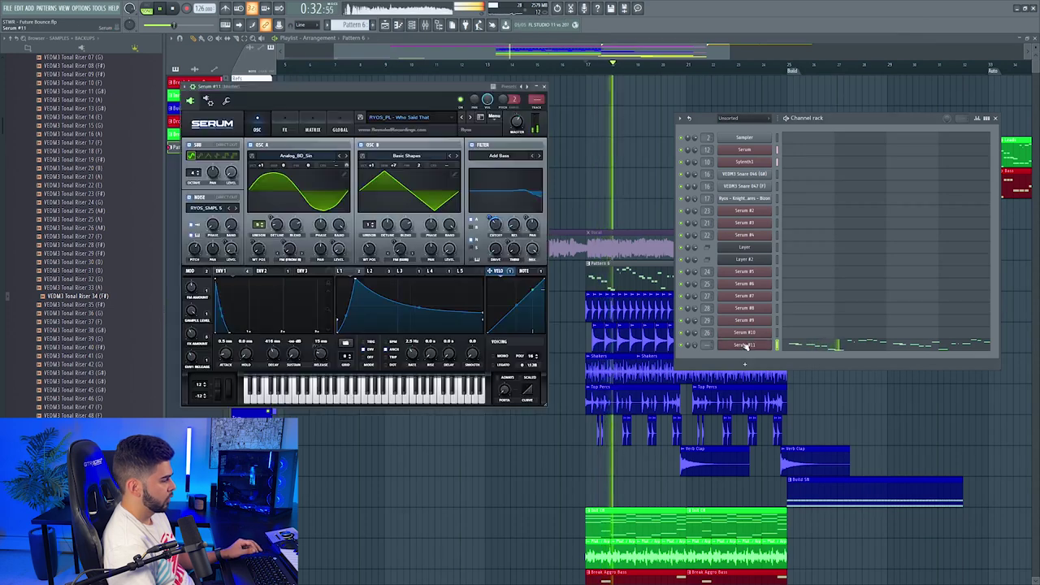
pyautogui.click(210, 100)
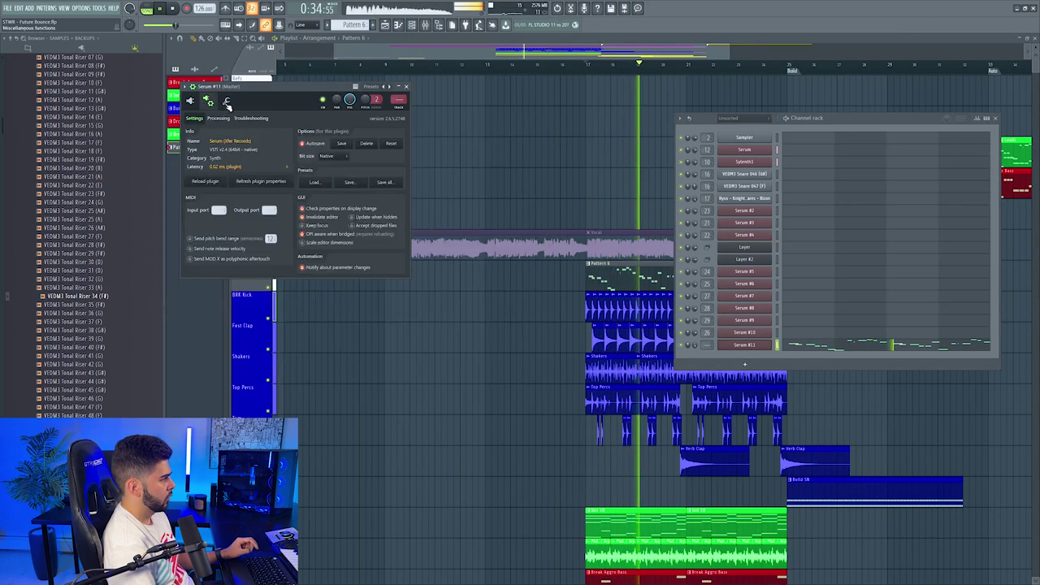
pyautogui.click(225, 101)
pyautogui.moveTo(547, 52); pyautogui.dragTo(577, 51)
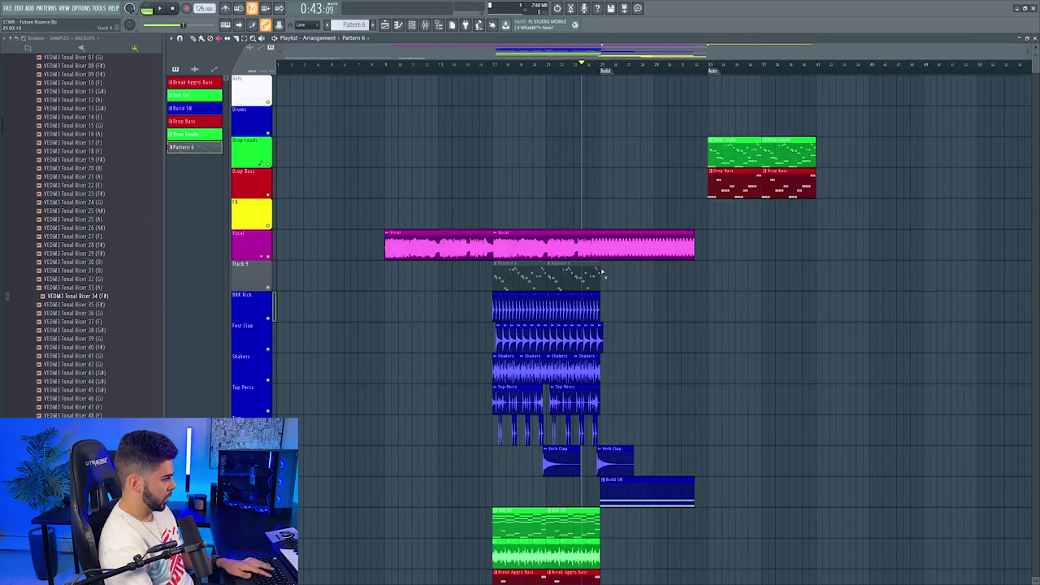
# Step: Return to the drop section and move the Serum #10 channel up the channel rack to sit below Serum #6
pyautogui.click(702, 65)
pyautogui.scroll(4, 767, 65)
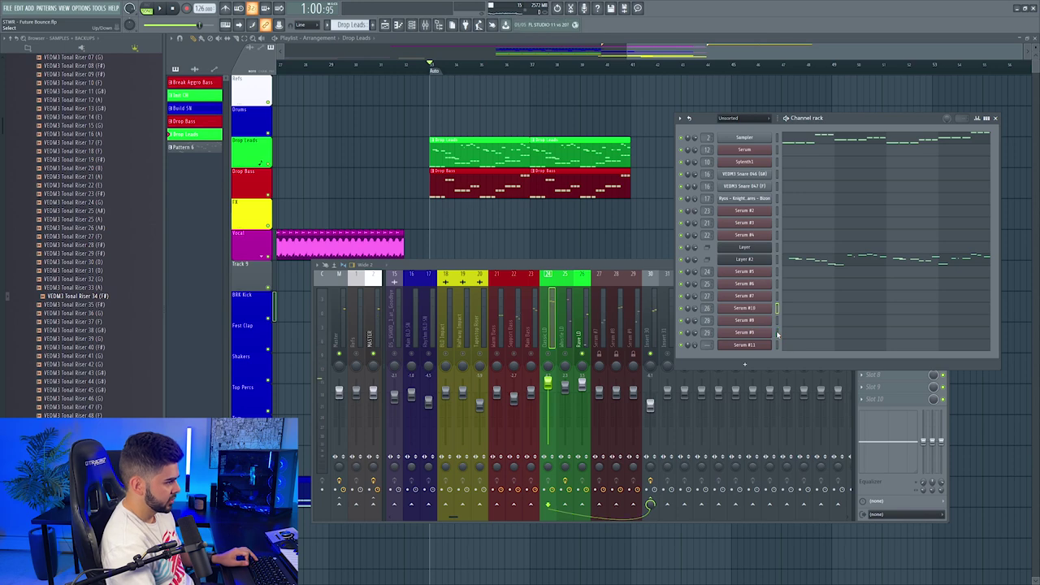
pyautogui.hotkey('alt', 'Up')
pyautogui.hotkey('alt', 'Up')
pyautogui.press('space')
# Step: Audition Serum #10's LD - Rave patch in the drop and set the channel's root note to C6
pyautogui.click(750, 300)
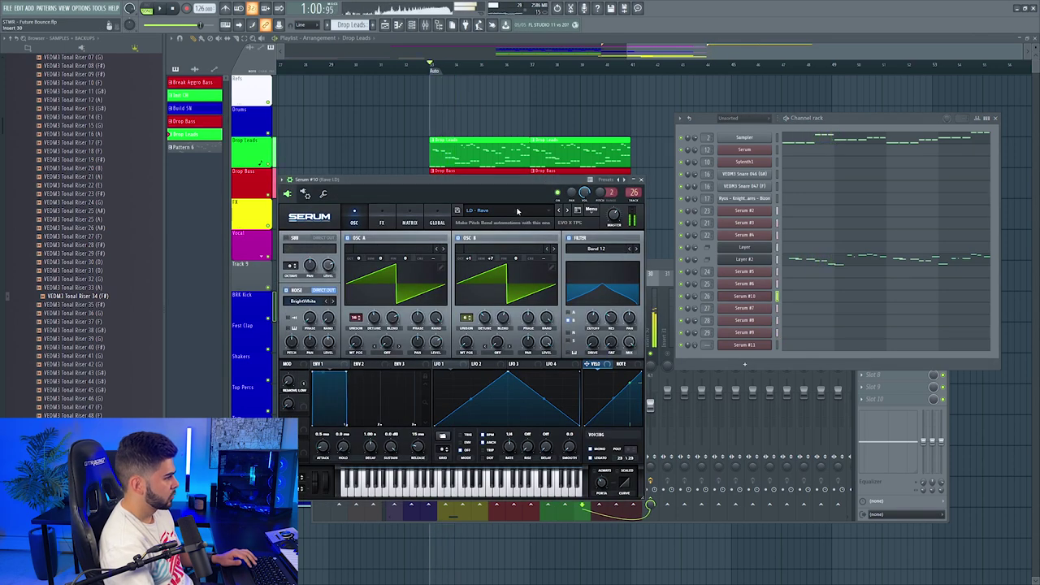
pyautogui.click(517, 212)
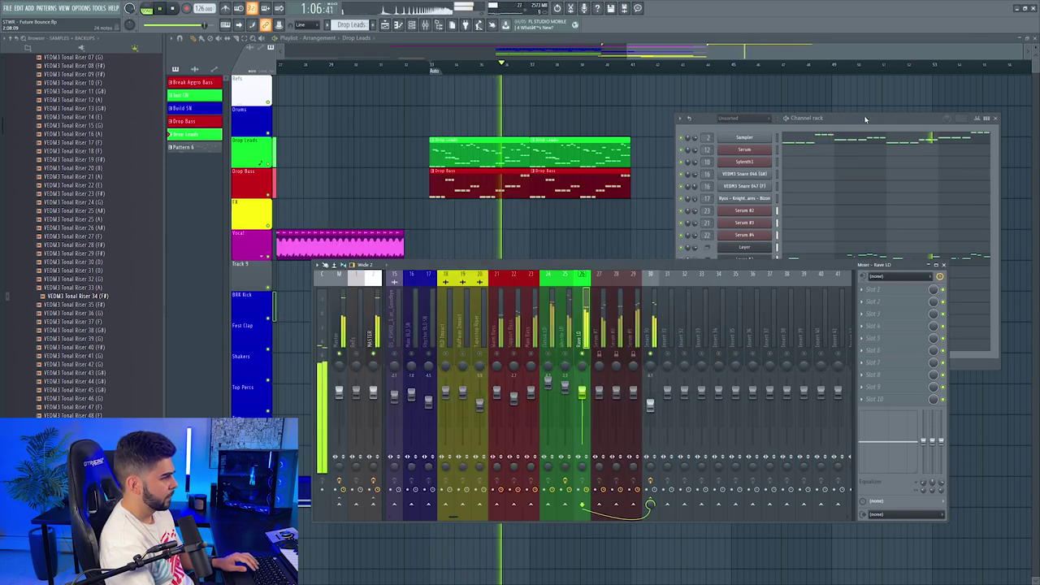
pyautogui.click(866, 120)
pyautogui.press('space')
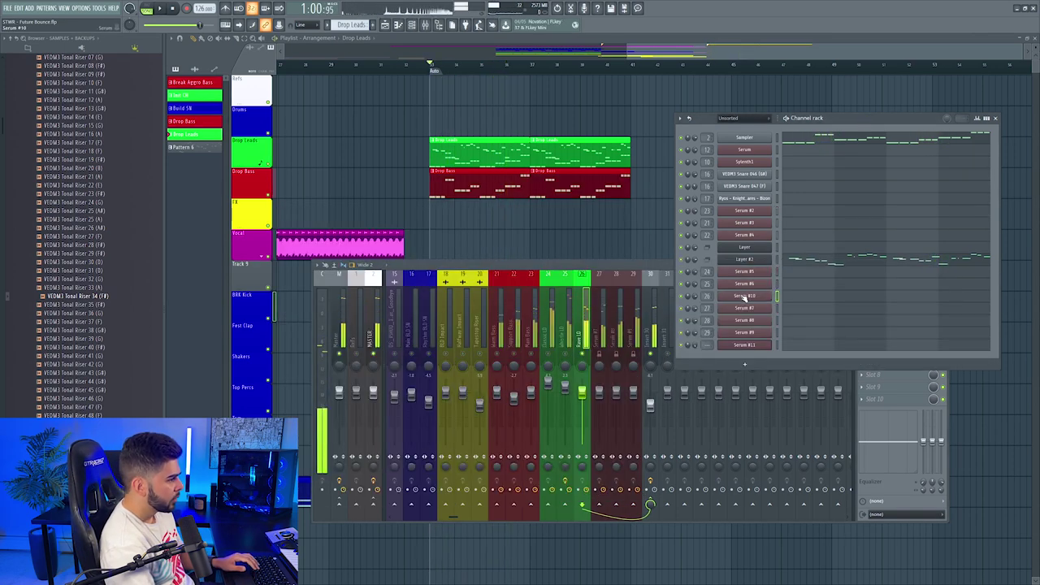
pyautogui.click(744, 296)
pyautogui.click(323, 194)
pyautogui.press('space')
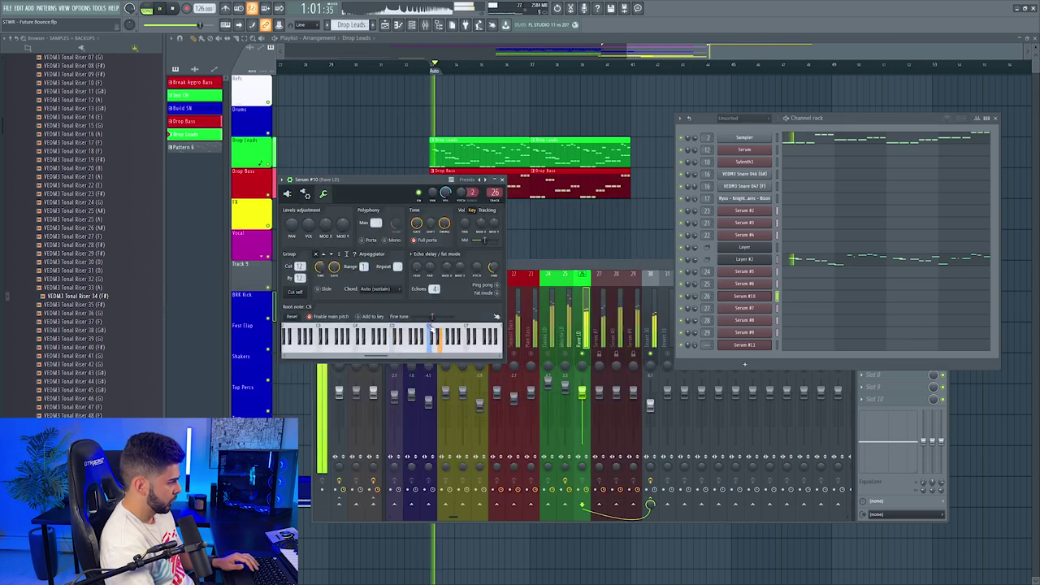
# Step: Compare the drop with the Rave LD and Serum #7 mixer tracks toggled on and off
pyautogui.click(584, 357)
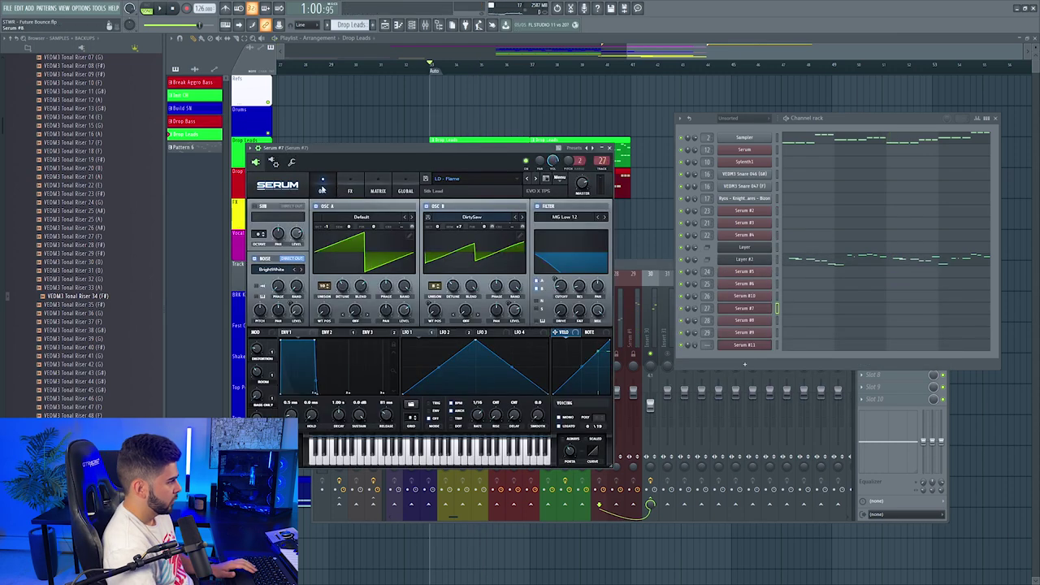
pyautogui.click(601, 358)
pyautogui.press('space')
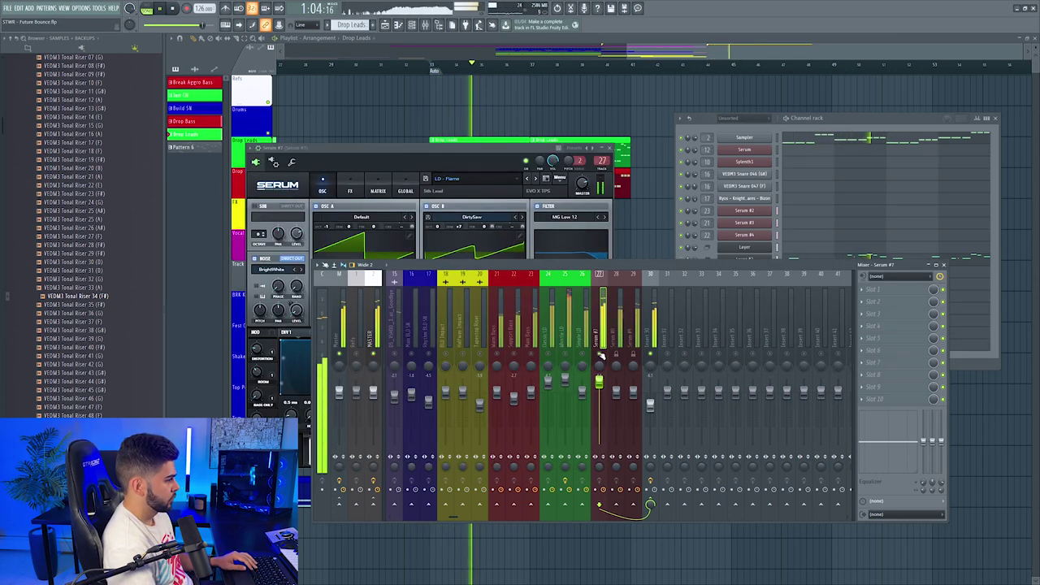
pyautogui.press('space')
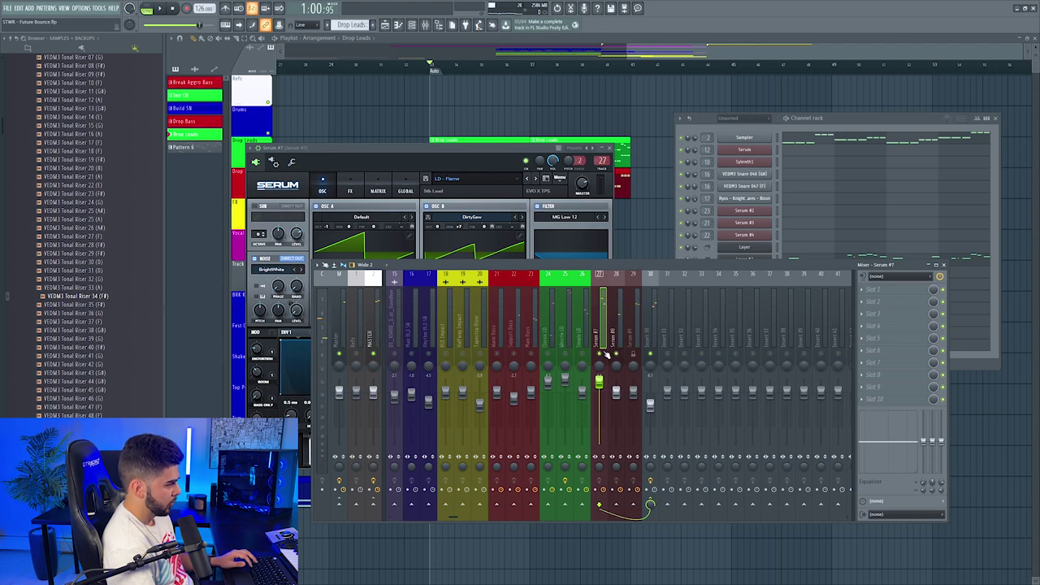
# Step: Open the remaining Serum lead channels and play the drop with the Serum #9 mixer track soloed
pyautogui.click(833, 122)
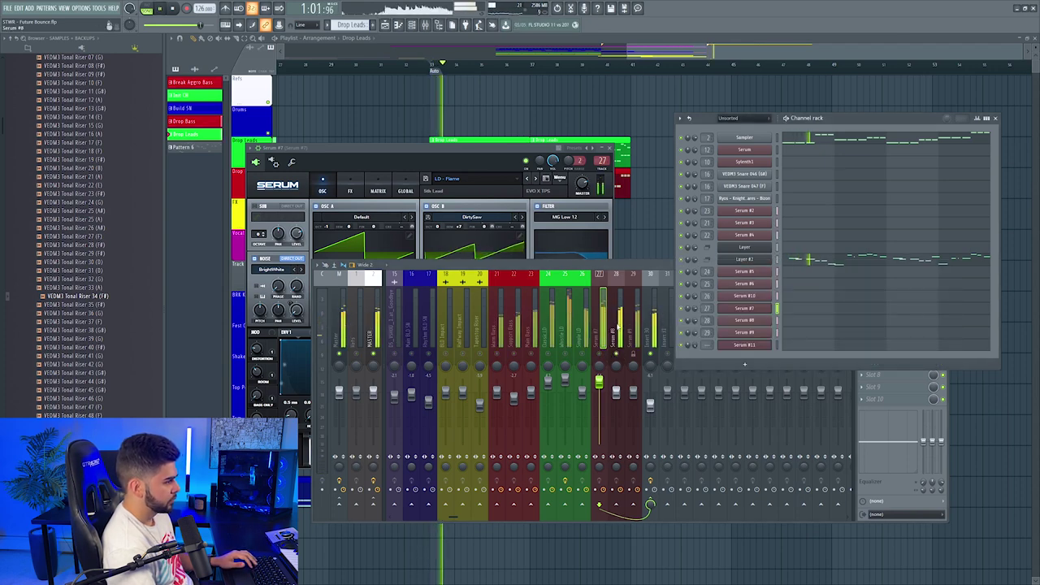
pyautogui.click(740, 311)
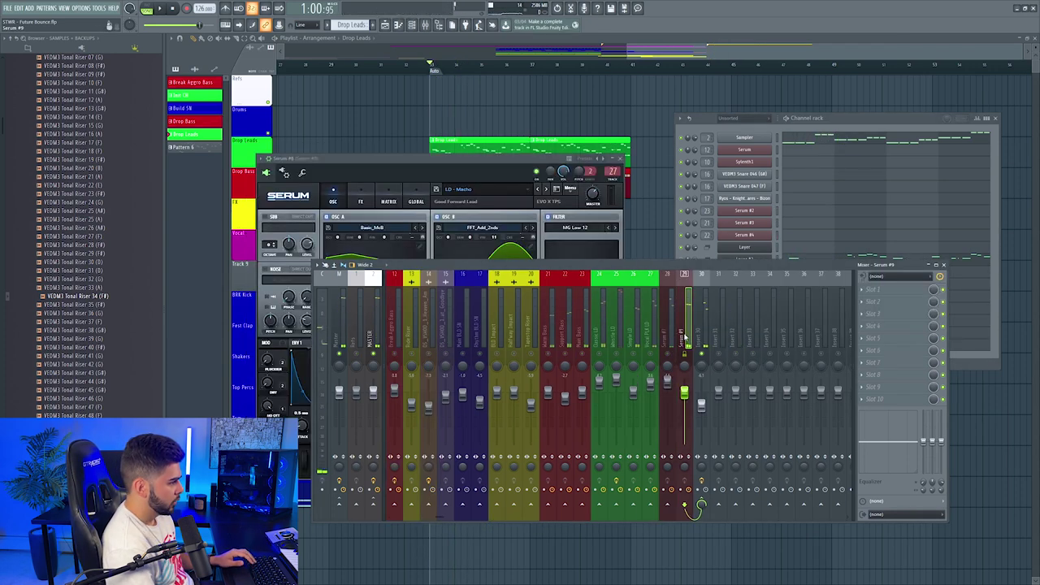
pyautogui.press('space')
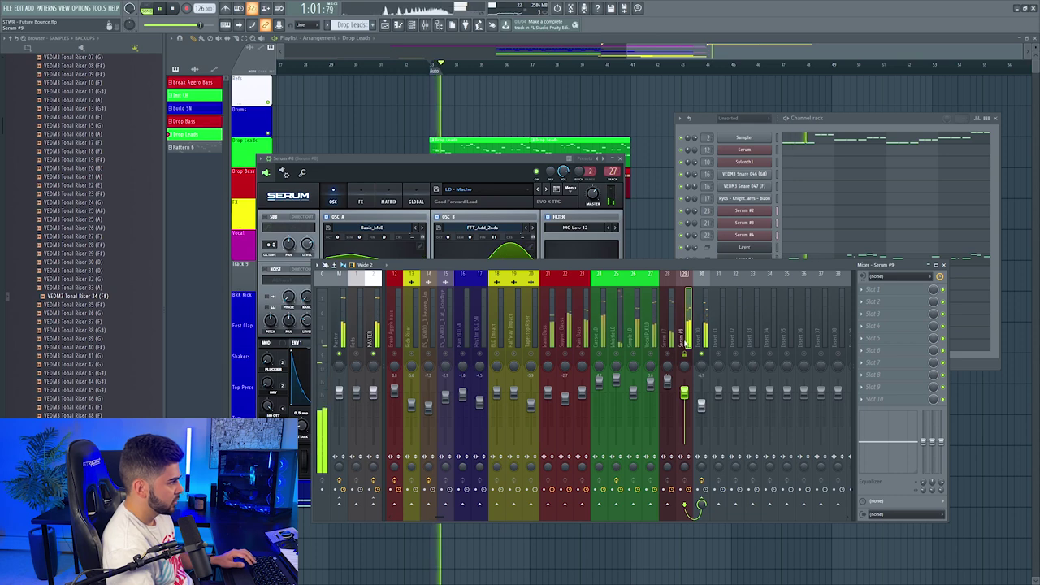
pyautogui.press('space')
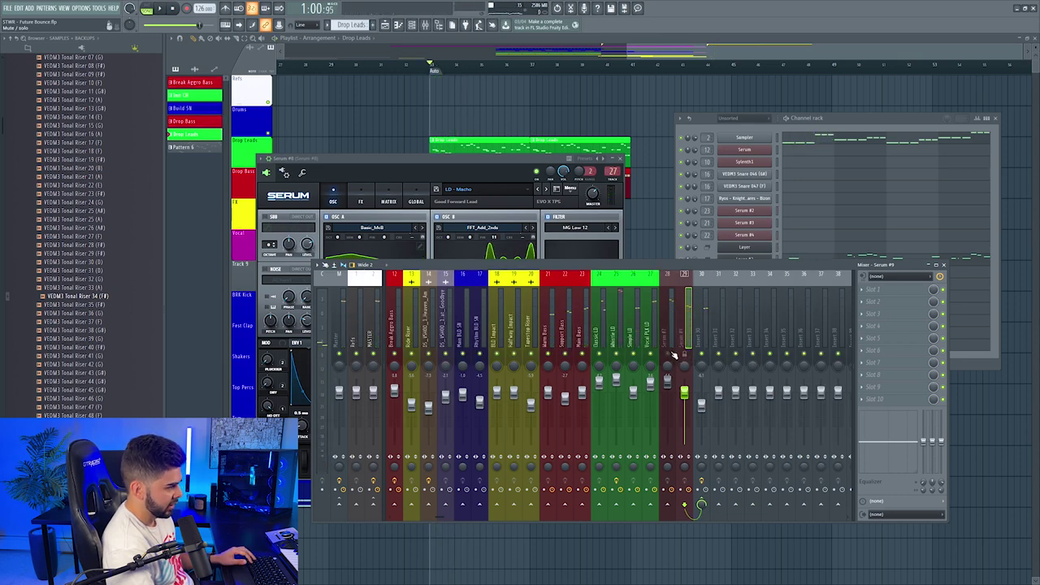
# Step: Set the Classic LD fader to about 3.8 dB and rebalance the Vocal PLK LD track against it during playback
pyautogui.press('space')
pyautogui.moveTo(650, 382); pyautogui.dragTo(599, 385)
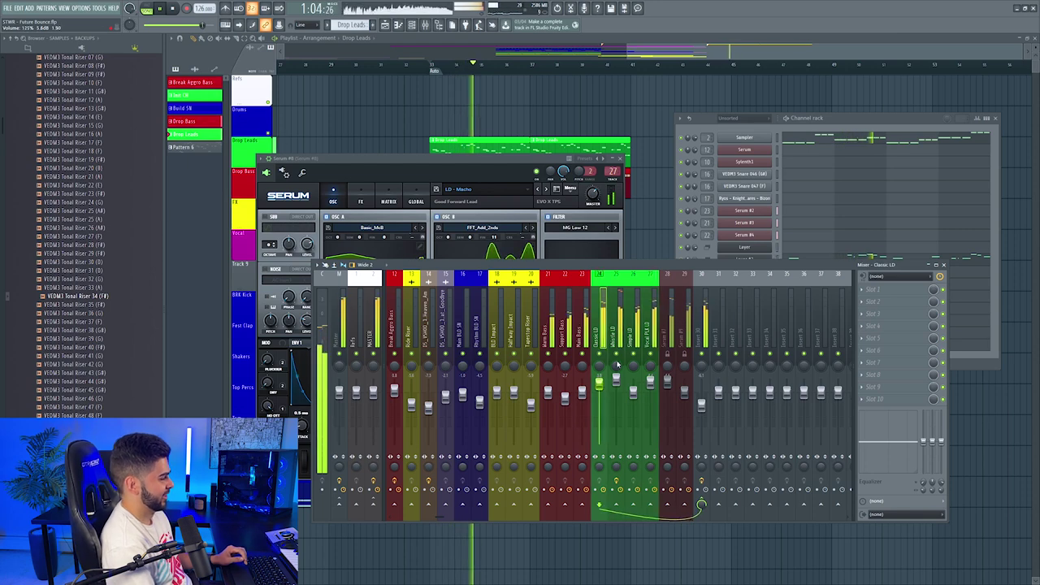
pyautogui.click(833, 123)
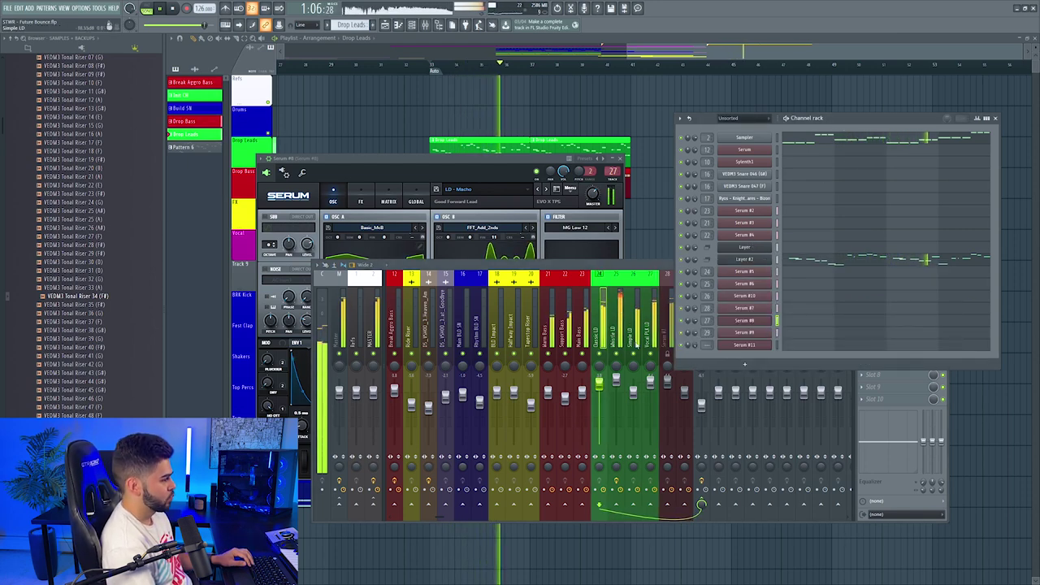
pyautogui.click(648, 373)
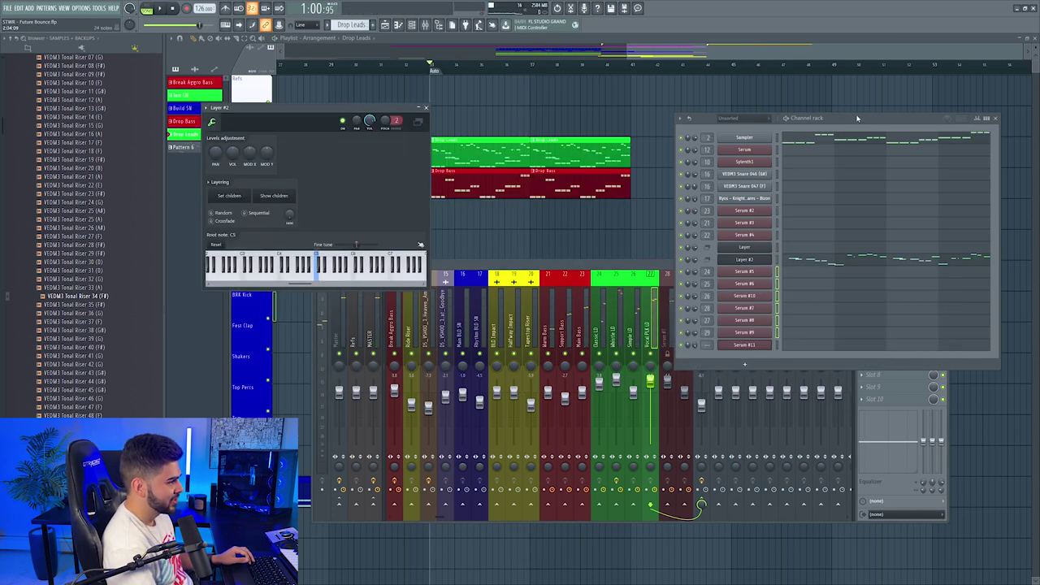
# Step: Move the channel rack clear of the mixer and solo the Serum #7 mixer track
pyautogui.moveTo(857, 118); pyautogui.dragTo(946, 97)
pyautogui.click(668, 358)
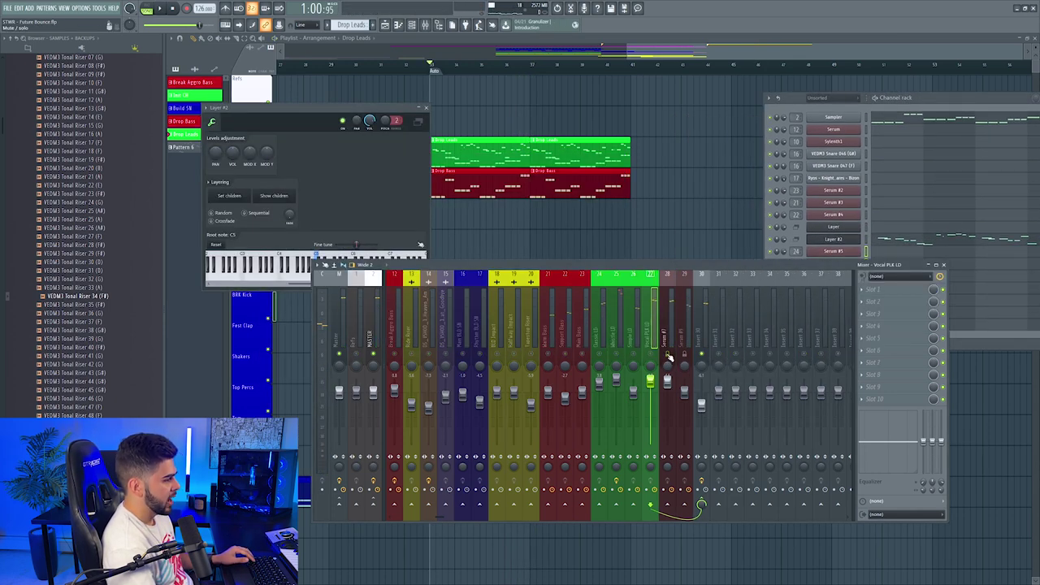
pyautogui.click(672, 338)
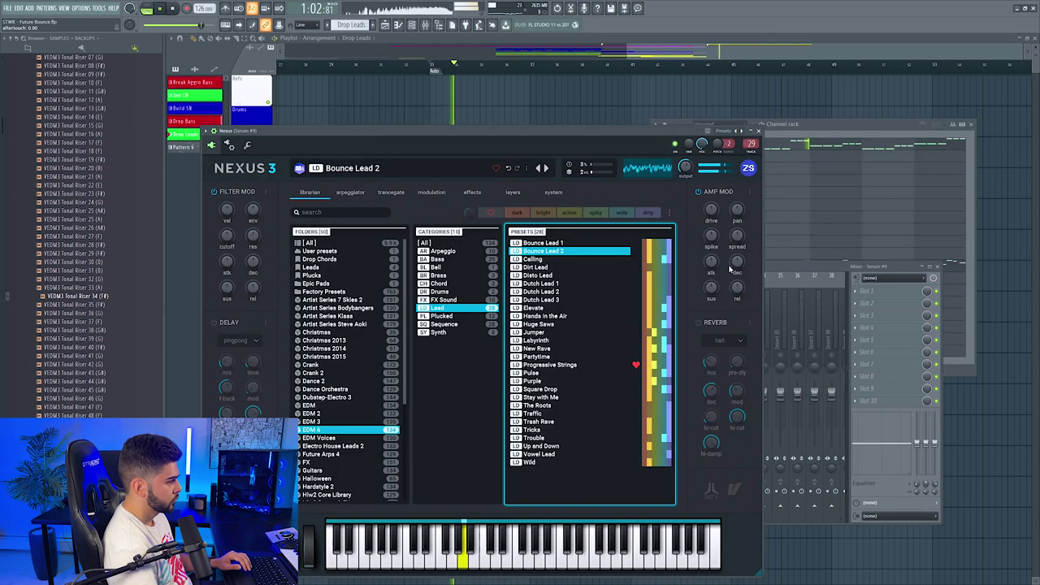
# Step: Solo the Nexus Bounce Lead 2 mixer track to hear it alone, unsolo it, and bring its synth window back up
pyautogui.click(771, 270)
pyautogui.rightClick(678, 357)
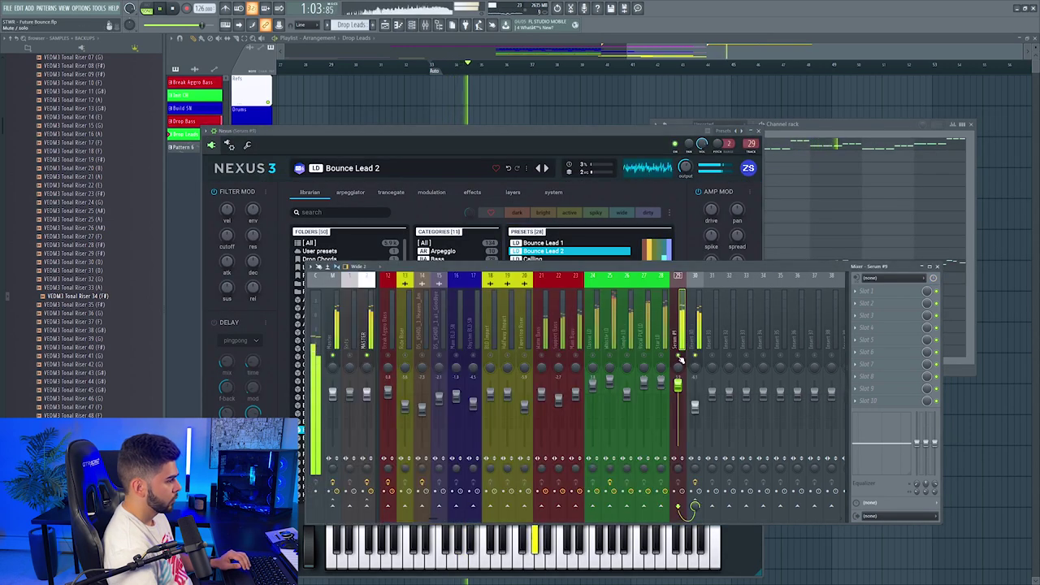
pyautogui.rightClick(680, 356)
pyautogui.click(407, 143)
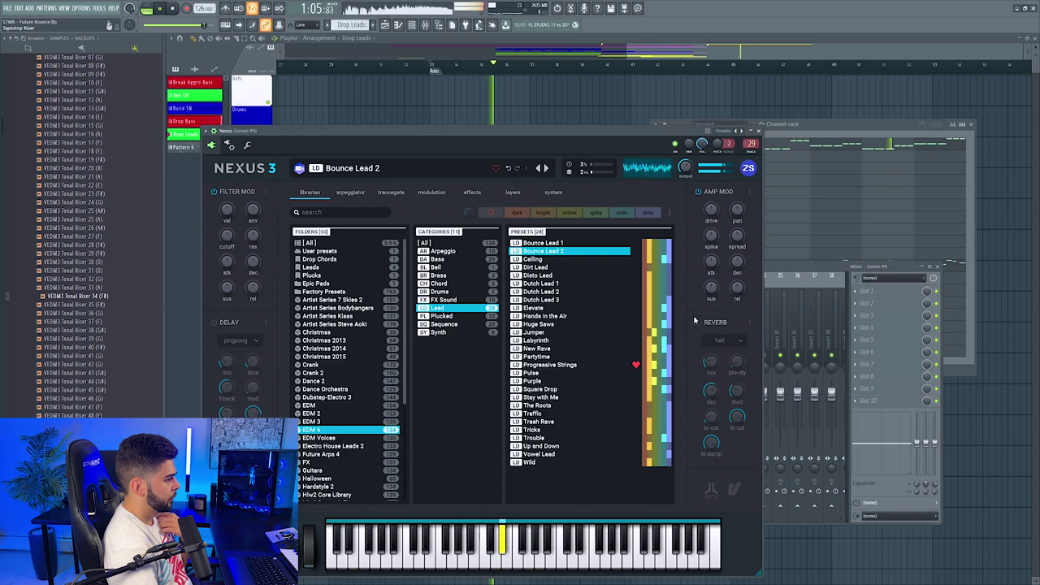
# Step: Close the Nexus and Serum windows and slightly lower the fader of mixer track 28
pyautogui.click(759, 131)
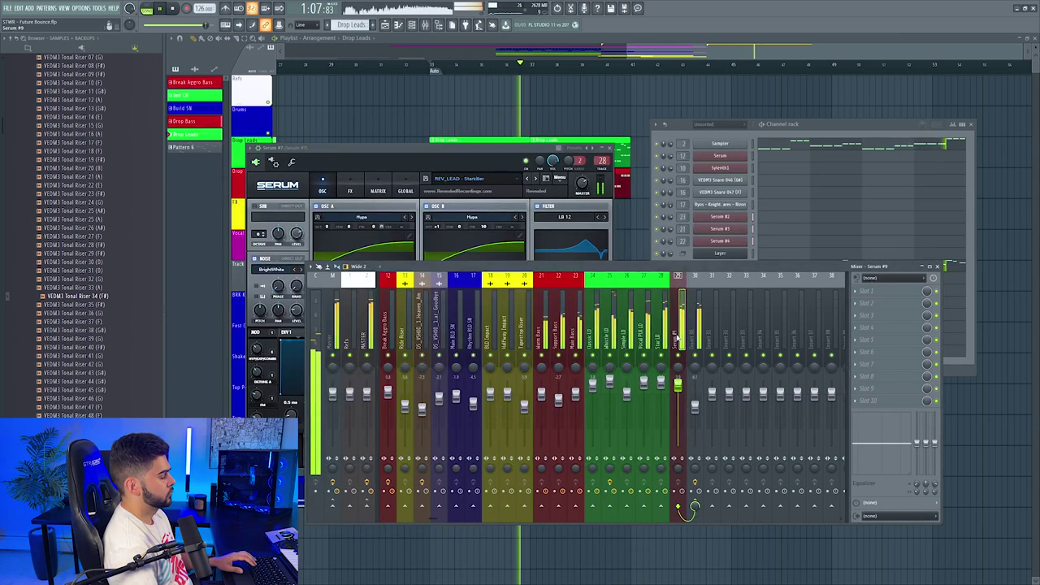
pyautogui.click(609, 148)
pyautogui.moveTo(661, 387); pyautogui.dragTo(661, 399)
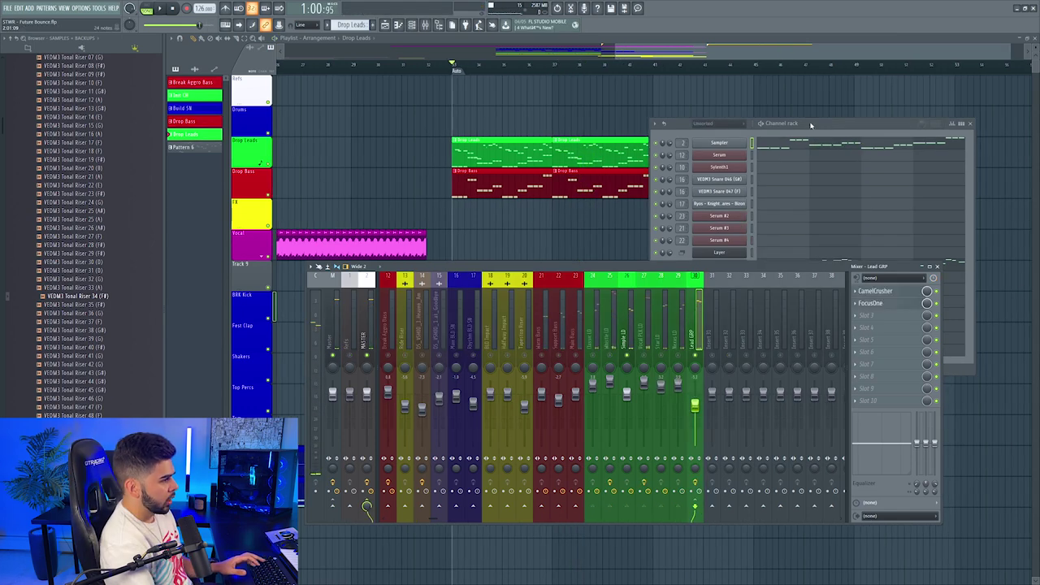
# Step: Replace the Serum #10 channel with Sylenth1 and show the synth's main interface
pyautogui.click(810, 124)
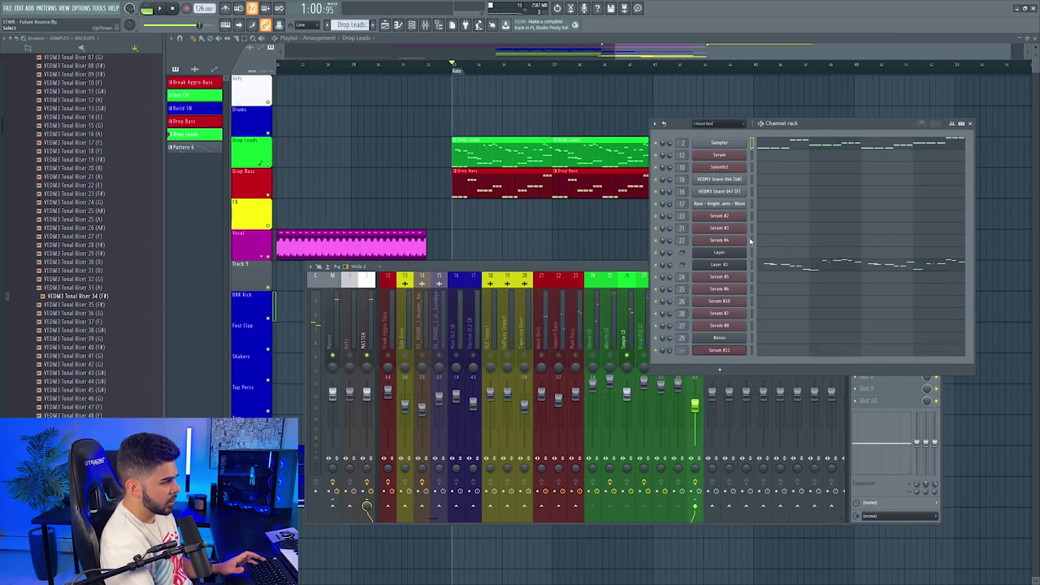
pyautogui.click(720, 302)
pyautogui.rightClick(741, 300)
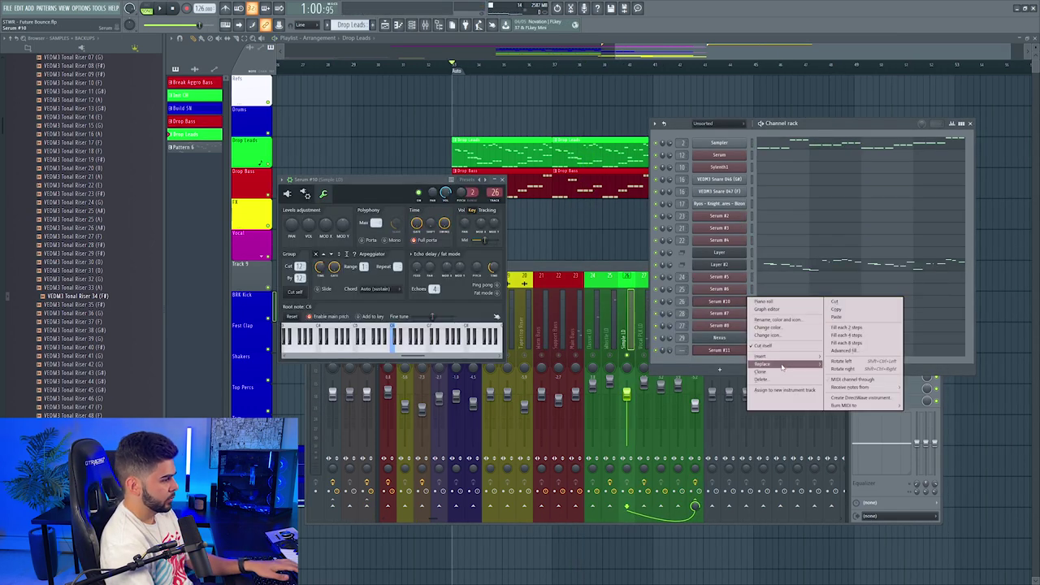
pyautogui.moveTo(782, 368)
pyautogui.click(835, 506)
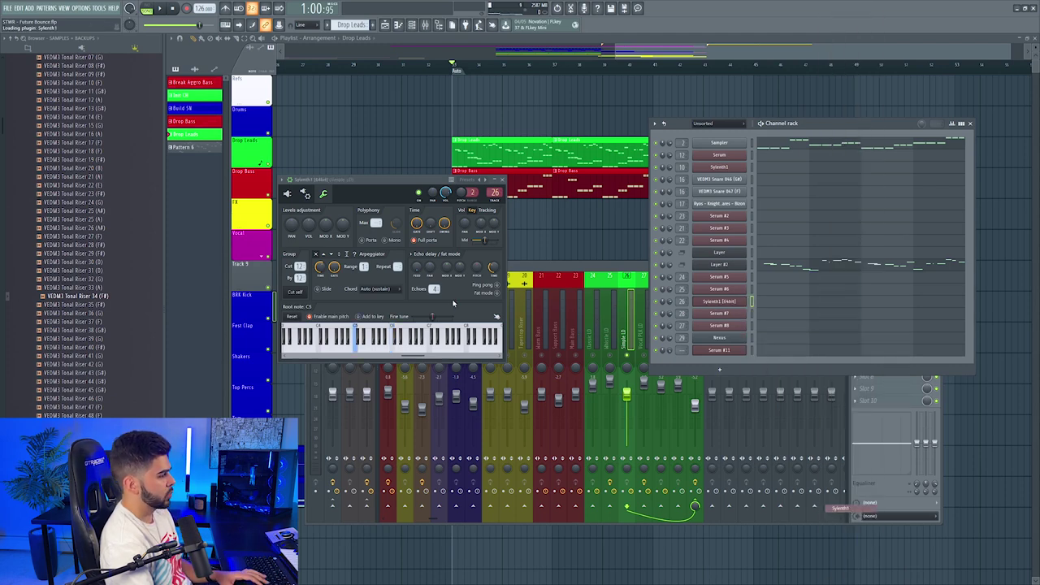
pyautogui.click(289, 194)
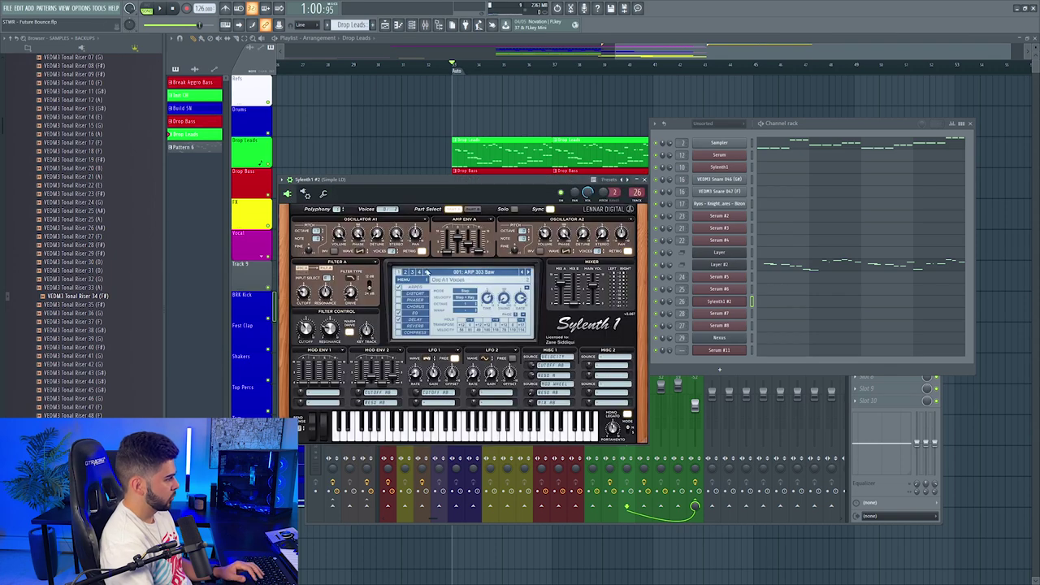
# Step: Play the drop with the Sylenth1 lead, unsolo its Simple LD mixer track, and raise that track's fader slightly
pyautogui.press('space')
pyautogui.click(645, 180)
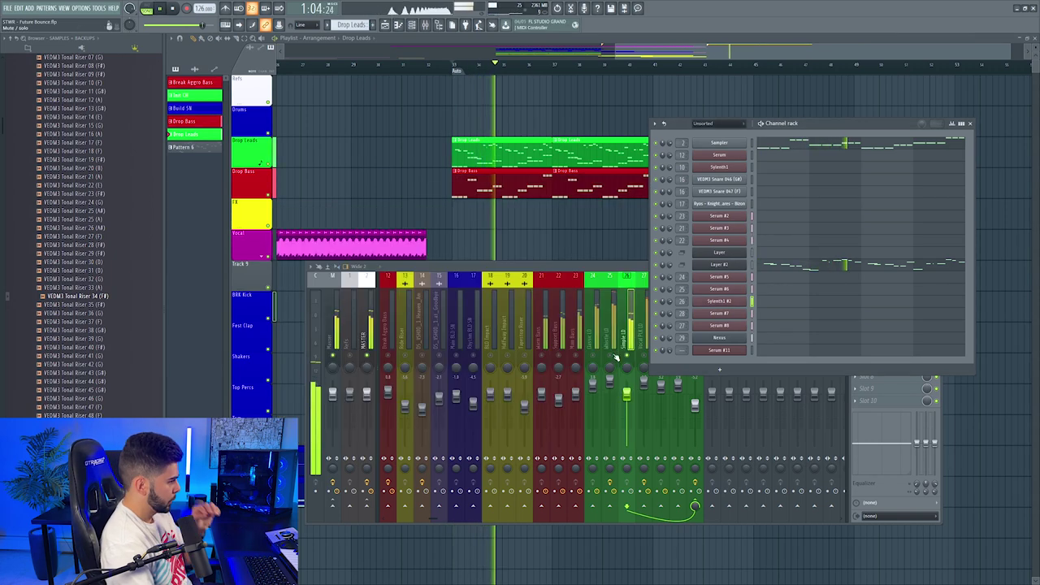
pyautogui.click(634, 355)
pyautogui.moveTo(626, 393); pyautogui.dragTo(627, 385)
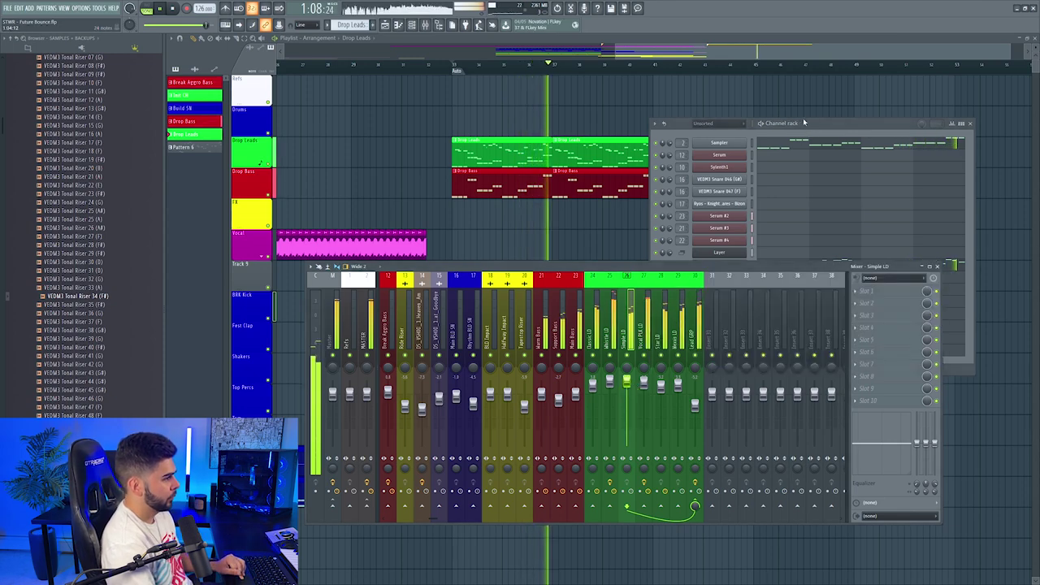
# Step: Reopen the Sylenth1 lead's window to review its preset, stop playback, and close the window
pyautogui.click(782, 123)
pyautogui.click(720, 301)
pyautogui.press('space')
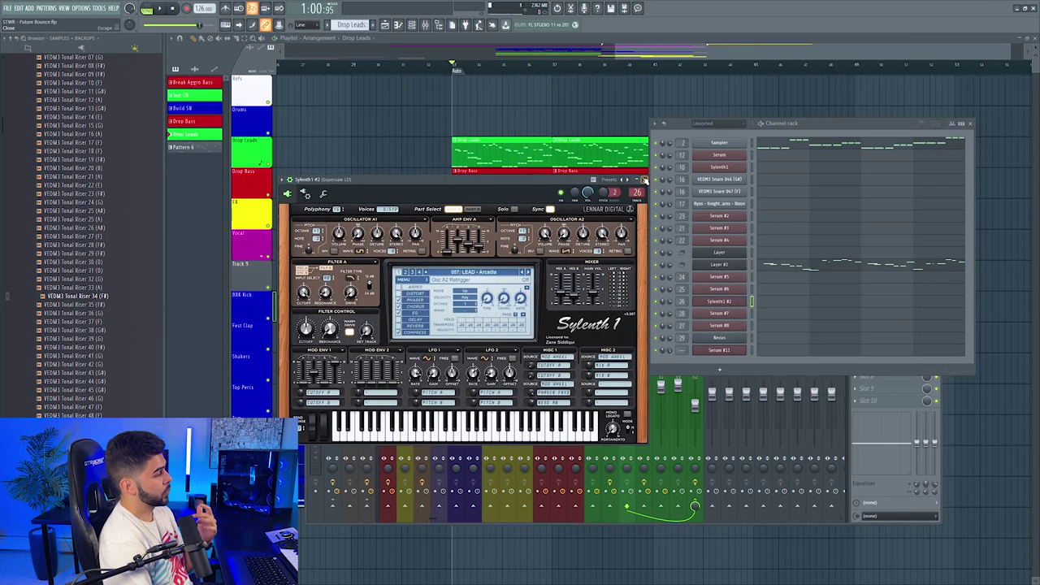
pyautogui.click(645, 180)
# Step: Insert an empty playlist track above Drop Bass and select the drop's time range from bar 33 to 41
pyautogui.rightClick(263, 170)
pyautogui.click(277, 333)
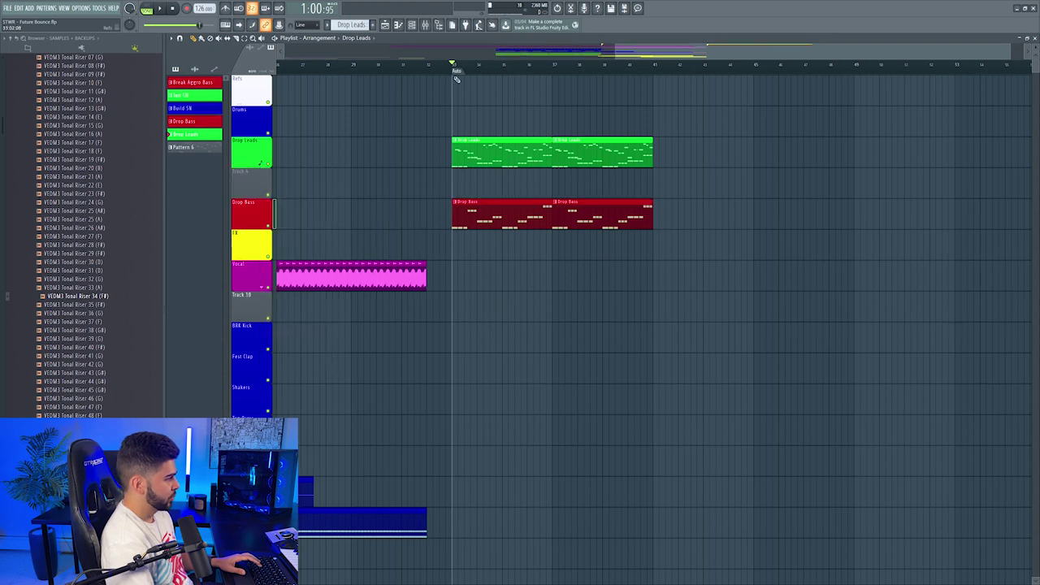
pyautogui.moveTo(458, 66); pyautogui.dragTo(454, 65)
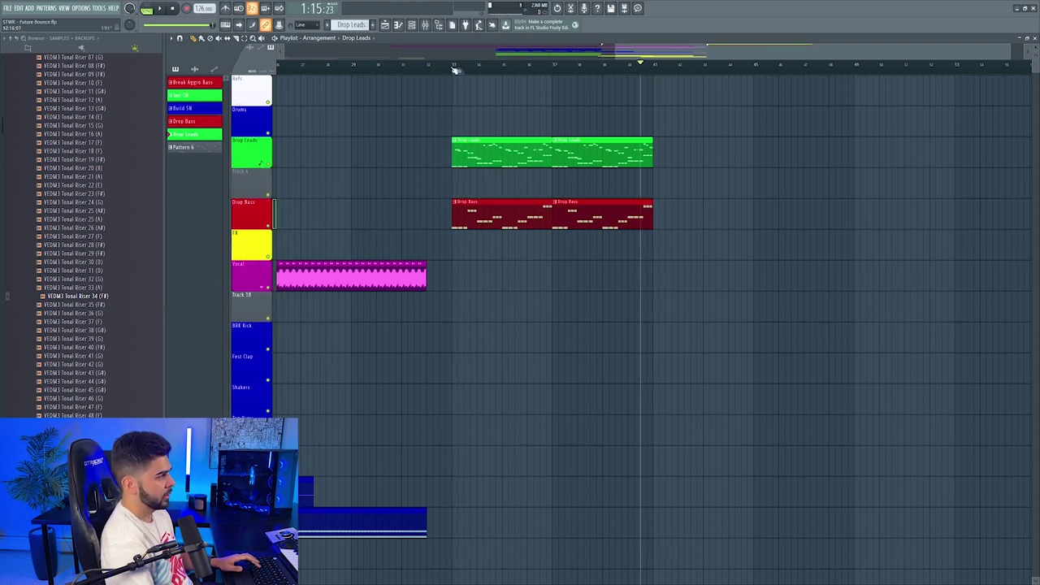
pyautogui.moveTo(456, 70); pyautogui.dragTo(655, 75)
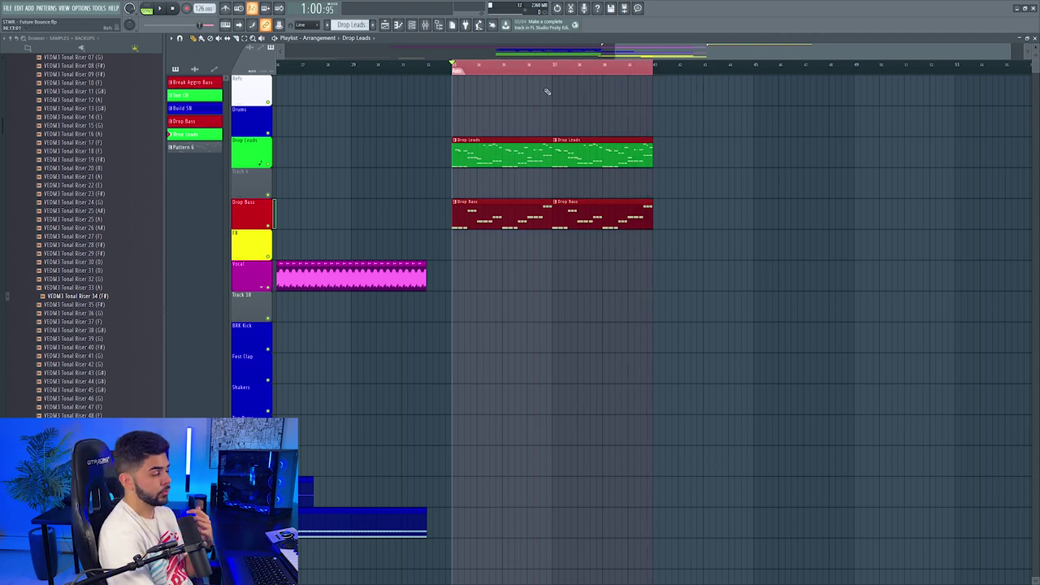
# Step: Create a mix-level automation clip for ArtsAcoustic Reverb on Lead GRP and place it between Drop Leads and Drop Bass
pyautogui.click(425, 25)
pyautogui.click(695, 333)
pyautogui.click(874, 316)
pyautogui.click(654, 139)
pyautogui.rightClick(928, 316)
pyautogui.click(947, 377)
pyautogui.moveTo(479, 80); pyautogui.dragTo(478, 84)
pyautogui.moveTo(479, 85); pyautogui.dragTo(484, 178)
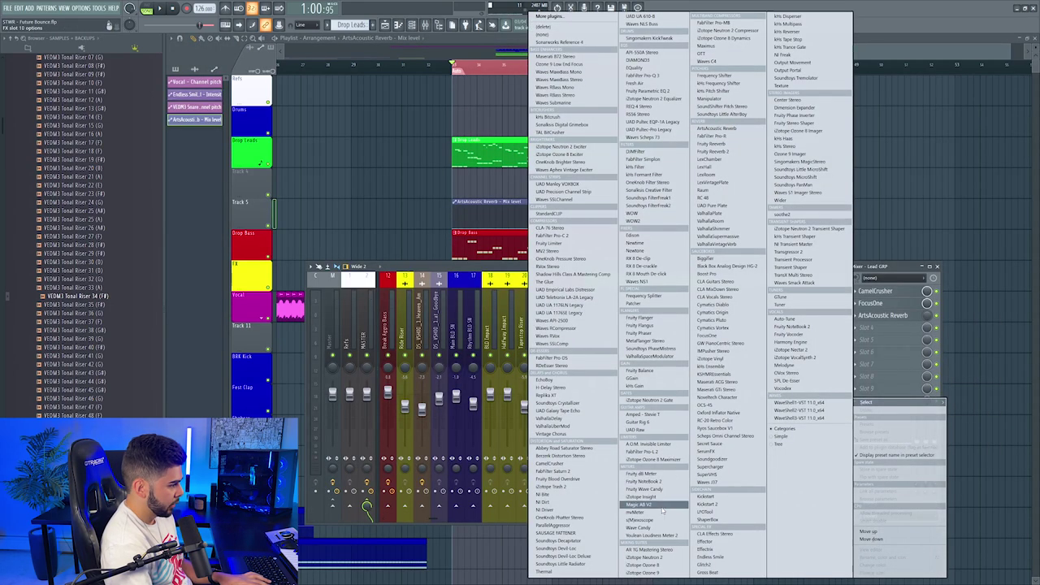
# Step: Load Fruity Balance in slot 10 of Lead GRP and create an automation clip for its volume
pyautogui.click(640, 370)
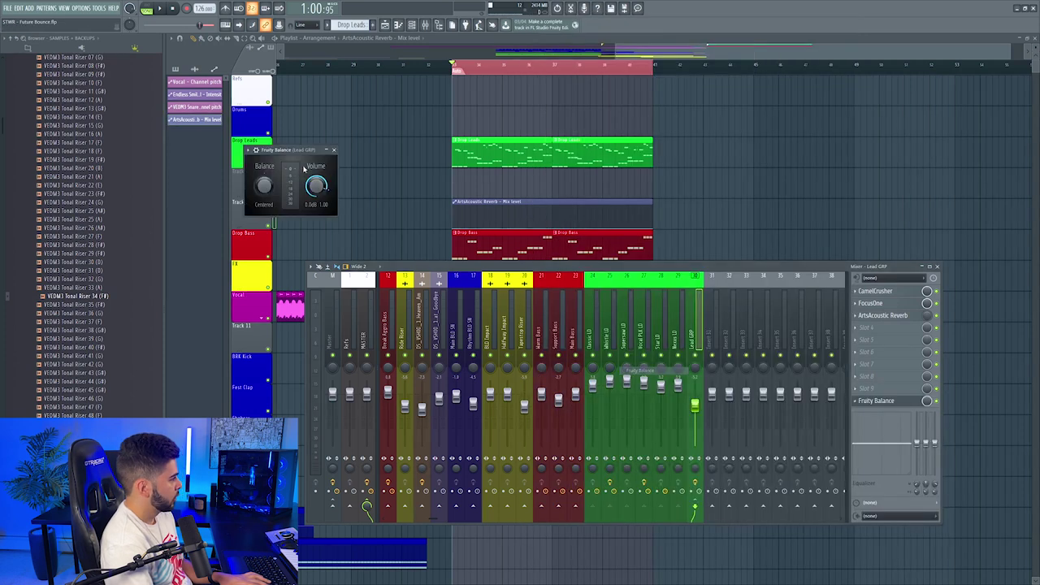
pyautogui.rightClick(317, 185)
pyautogui.click(349, 273)
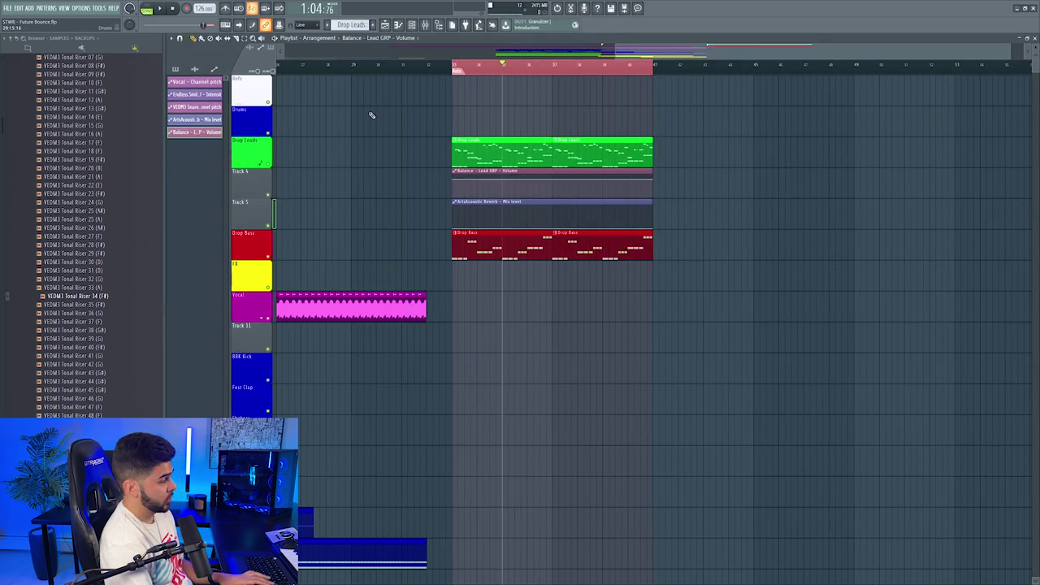
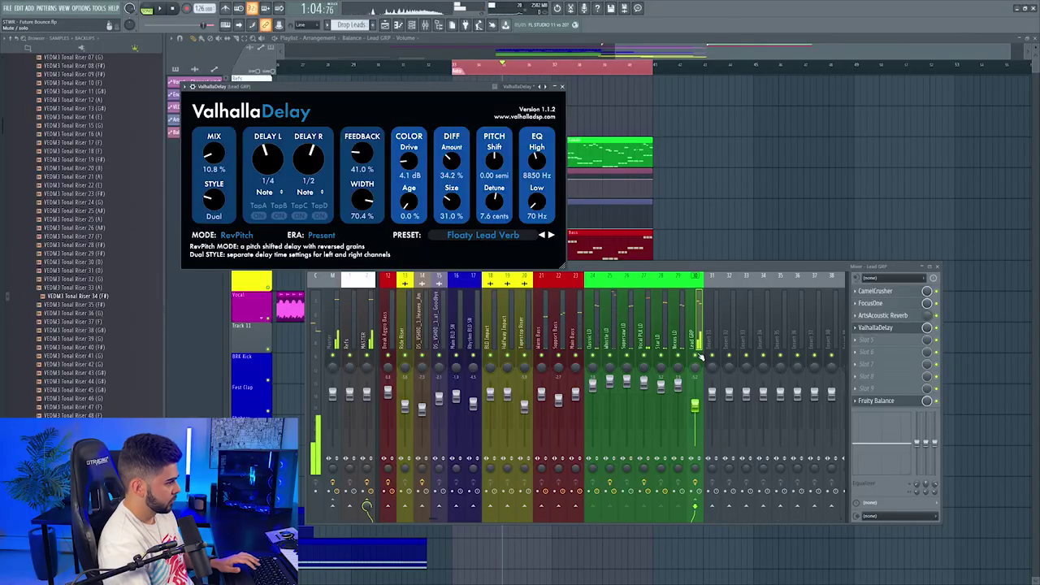
# Step: Close the ValhallaDelay window, listen to the drop with the delay on Lead GRP, stop playback, and hide the mixer
pyautogui.click(913, 329)
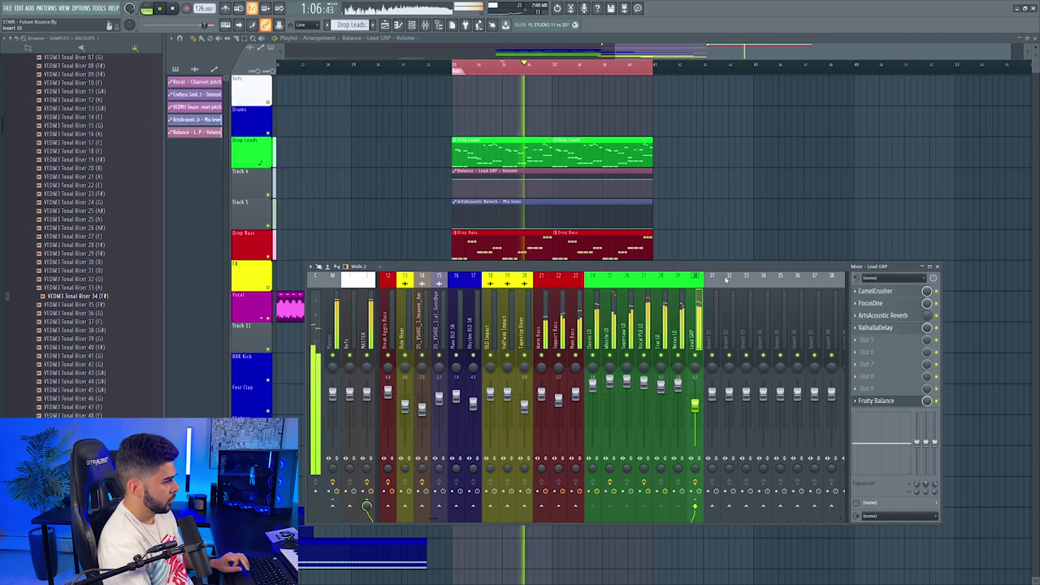
pyautogui.scroll(2, 433, 69)
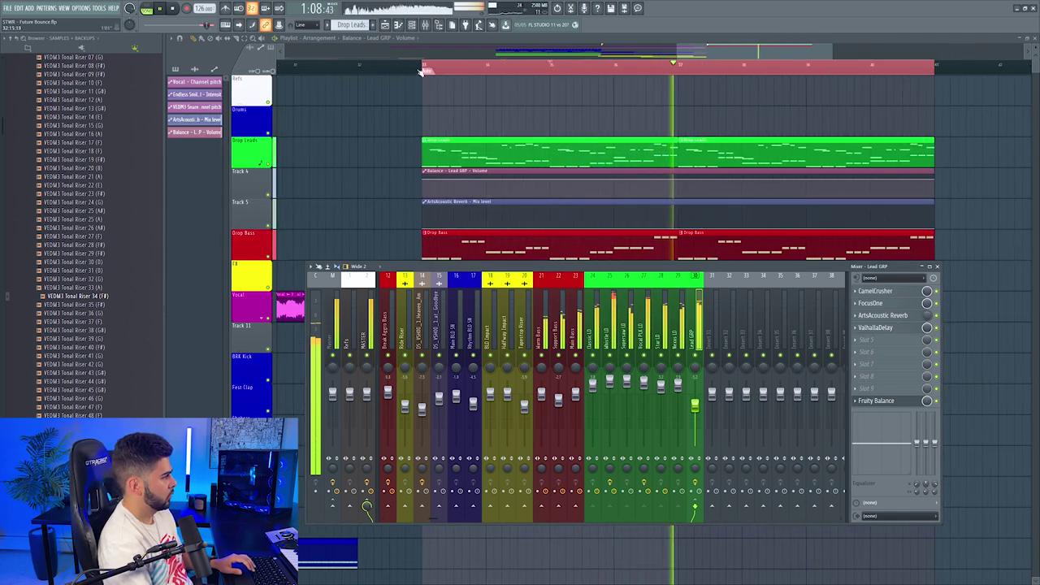
pyautogui.press('space')
pyautogui.press('F9')
# Step: Copy the value of the first point in the ArtsAcoustic Reverb mix-level automation clip
pyautogui.scroll(1, 437, 70)
pyautogui.scroll(-1, 436, 70)
pyautogui.rightClick(424, 230)
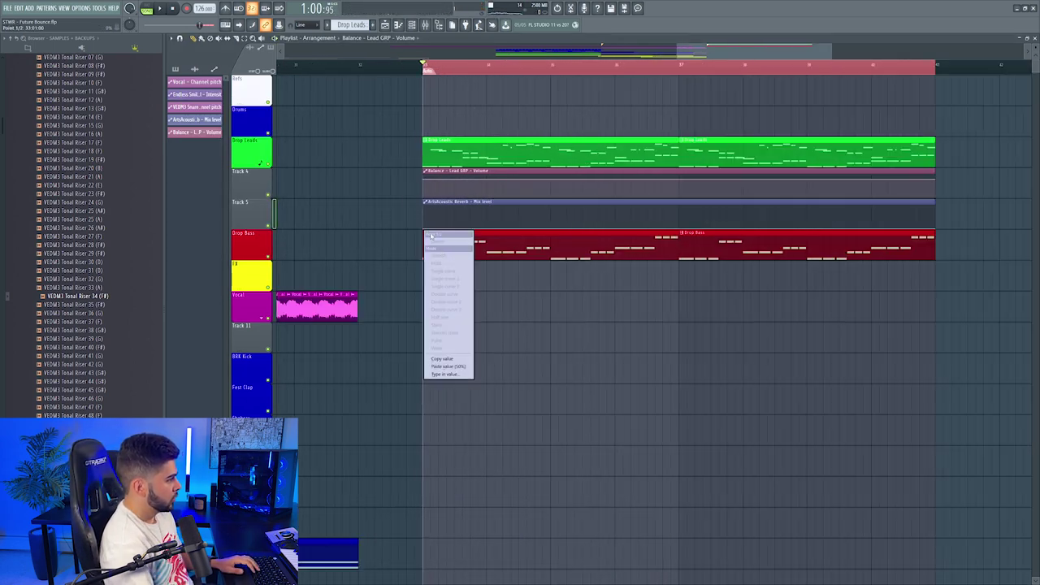
pyautogui.click(452, 360)
# Step: Cut the Sampler channel's notes from the Drop Leads pattern
pyautogui.press('F6')
pyautogui.rightClick(707, 142)
pyautogui.click(834, 144)
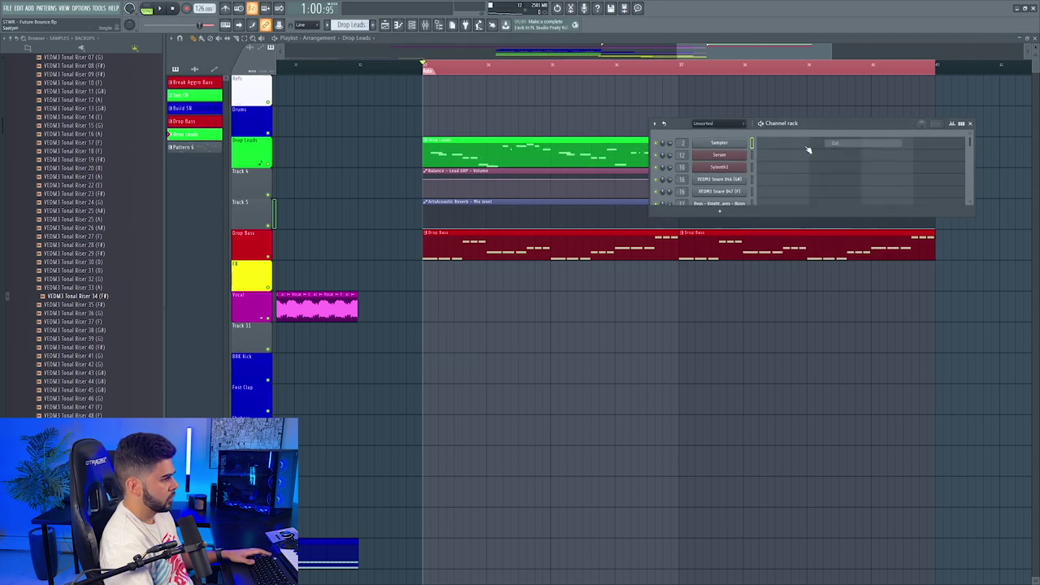
# Step: Play the start of the drop and add short rising ramps to the reverb mix-level automation in bars 33 and 34
pyautogui.click(501, 200)
pyautogui.press('space')
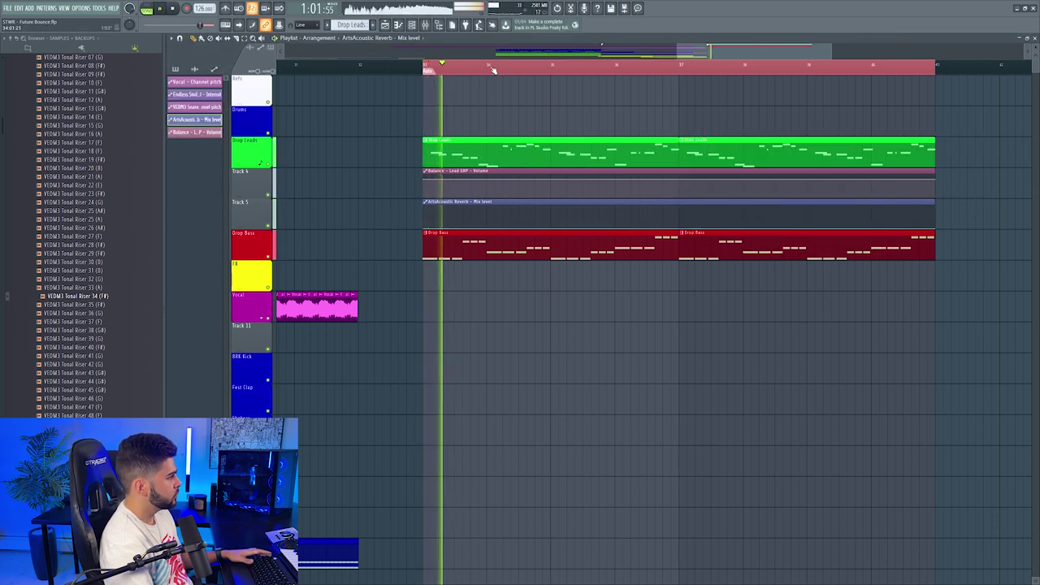
pyautogui.scroll(3, 493, 69)
pyautogui.press('space')
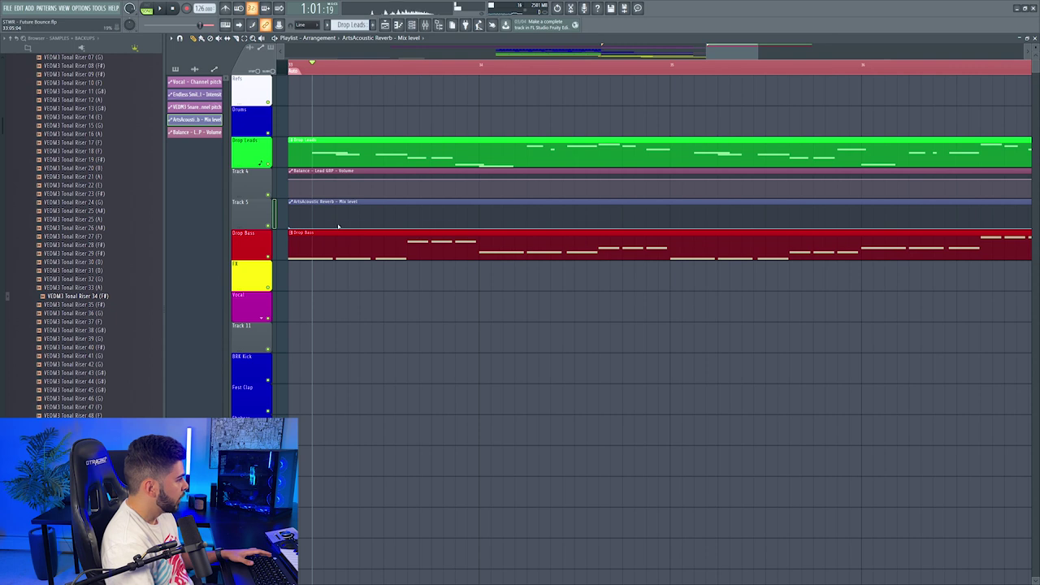
pyautogui.scroll(2, 512, 220)
pyautogui.scroll(-2, 535, 215)
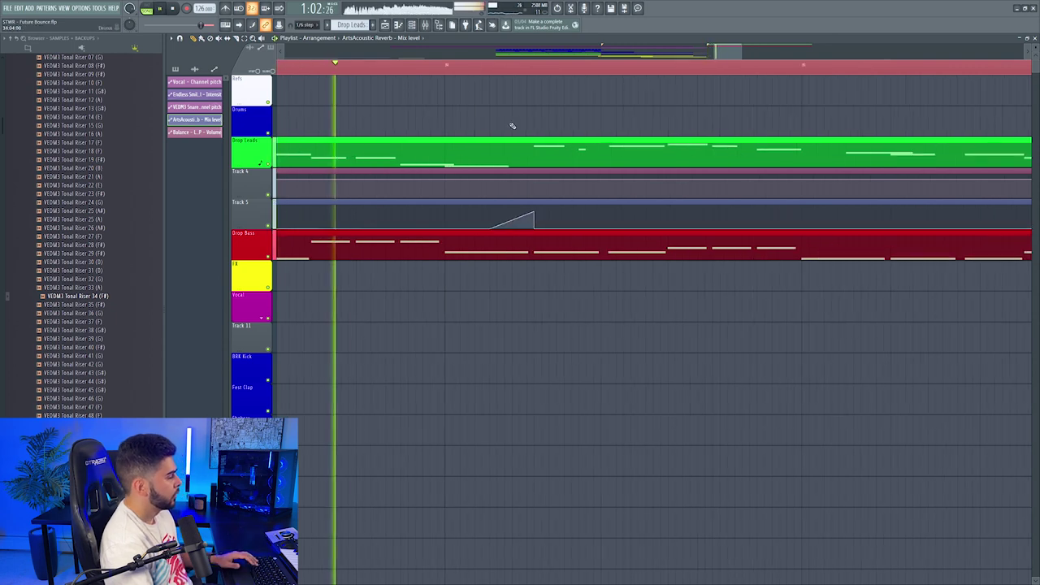
# Step: Add a peak and an immediate drop to the reverb mix-level automation at the start of bar 35
pyautogui.moveTo(712, 54); pyautogui.dragTo(719, 54)
pyautogui.press('space')
pyautogui.scroll(-1, 427, 68)
pyautogui.rightClick(518, 210)
pyautogui.rightClick(517, 229)
pyautogui.press('space')
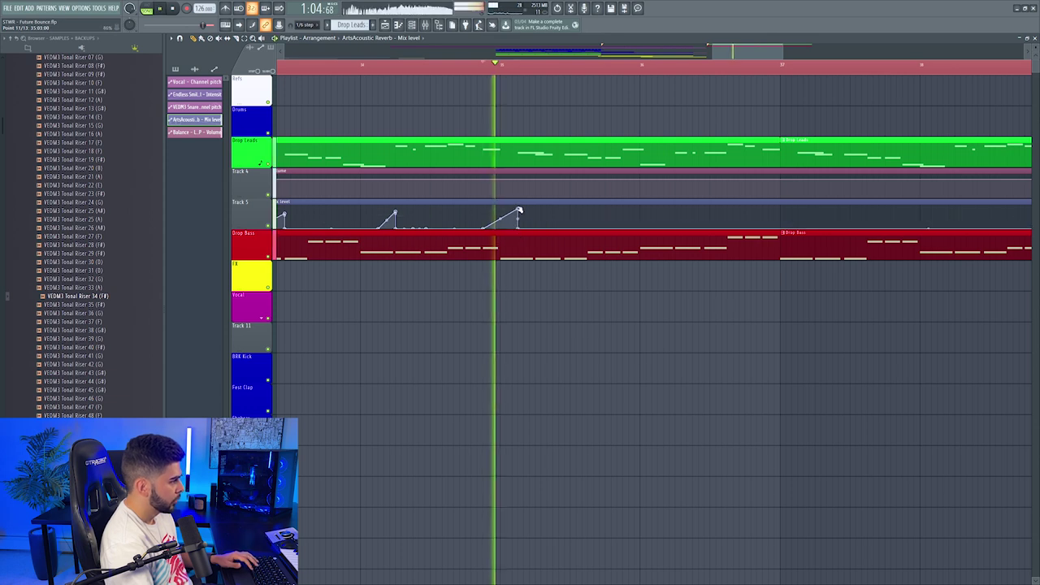
# Step: Raise the peak of the reverb ramp at bar 35 slightly and play back the result
pyautogui.moveTo(518, 208); pyautogui.dragTo(517, 204)
pyautogui.press('space')
pyautogui.press('space')
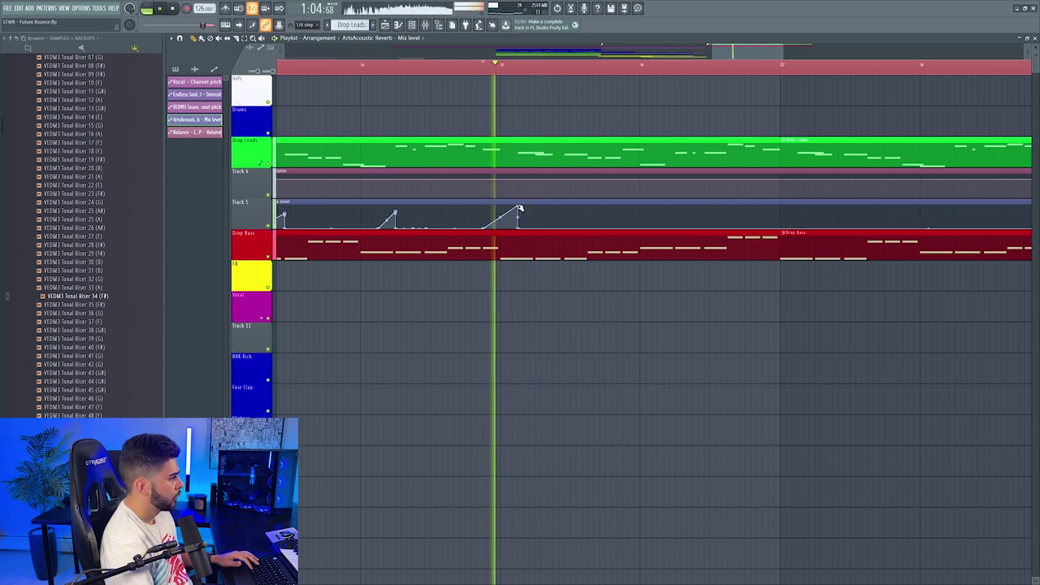
pyautogui.press('space')
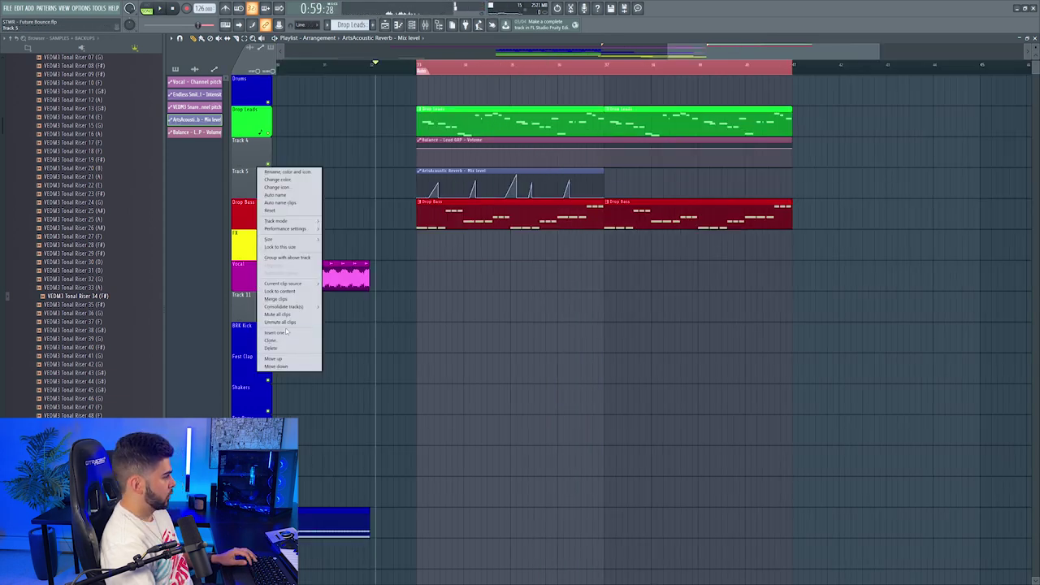
# Step: Insert an empty playlist track above the reverb automation and load LFOTool in slot 5 of Lead GRP
pyautogui.click(276, 332)
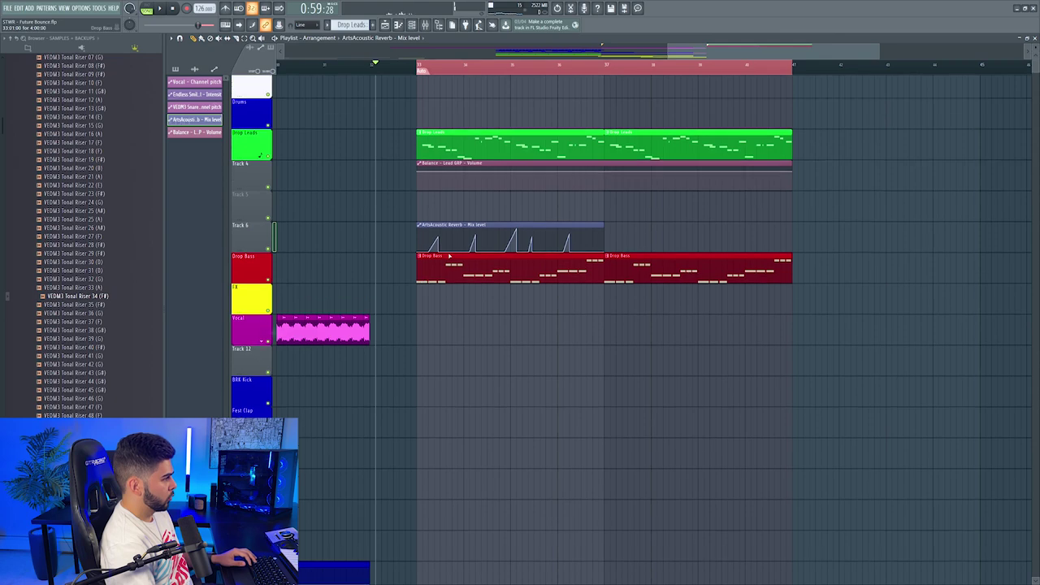
pyautogui.scroll(2, 434, 70)
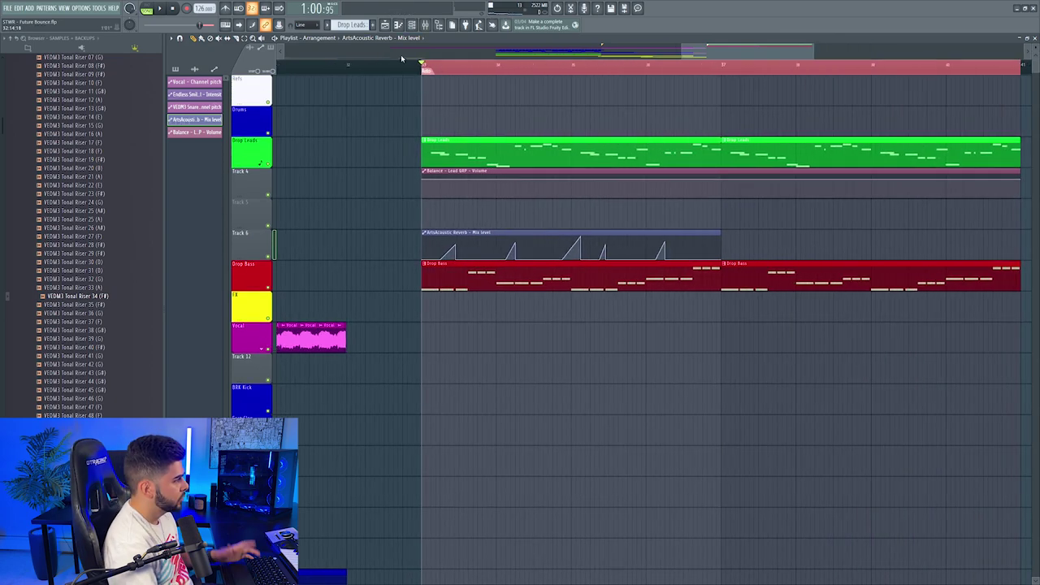
pyautogui.click(428, 26)
pyautogui.click(882, 341)
pyautogui.click(879, 342)
pyautogui.click(879, 342)
pyautogui.click(715, 513)
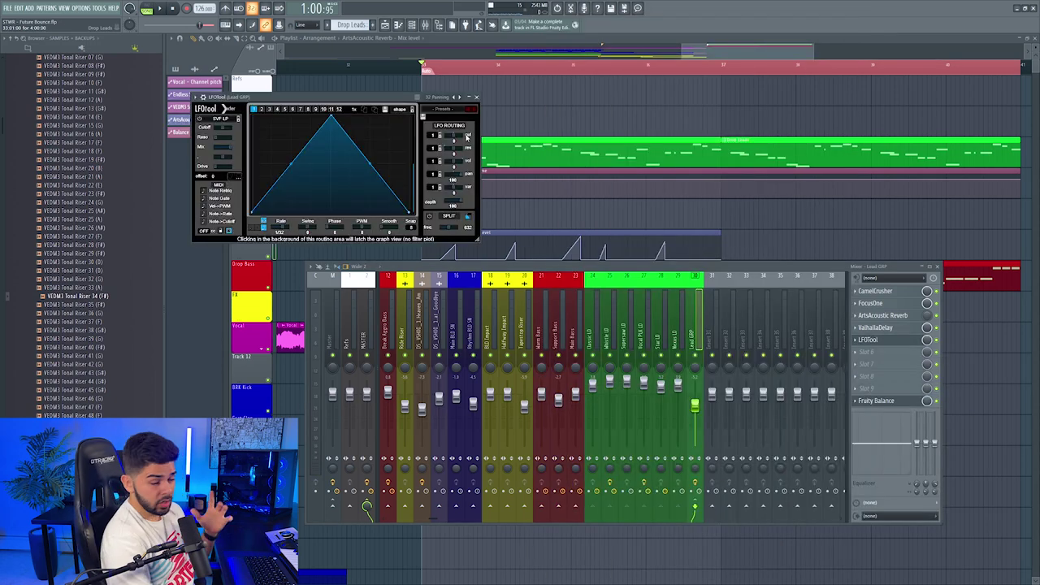
# Step: Automate LFOTool's mix level on Lead GRP with a short pulse at the start of bar 35
pyautogui.rightClick(927, 340)
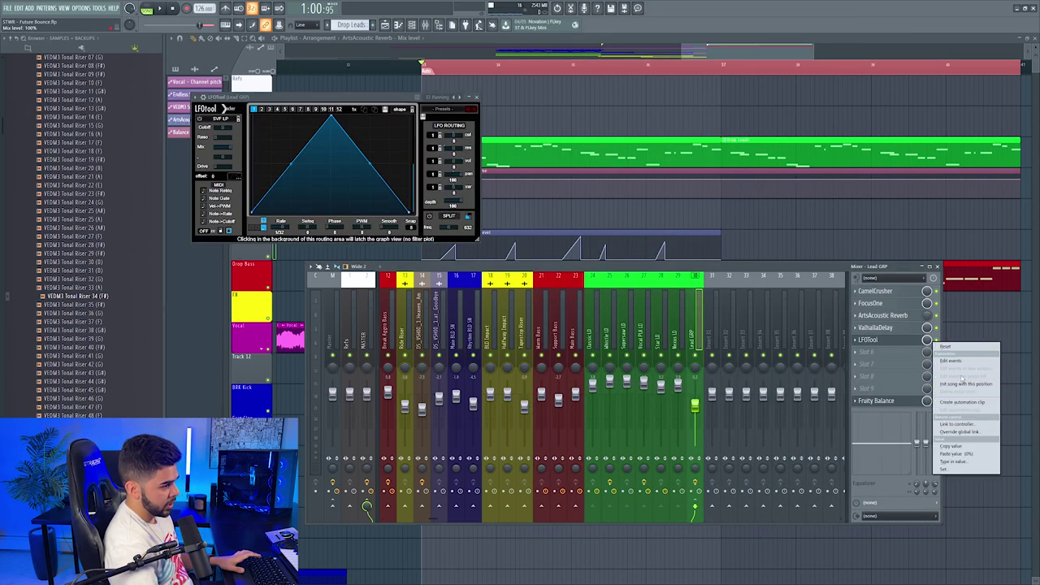
pyautogui.click(925, 343)
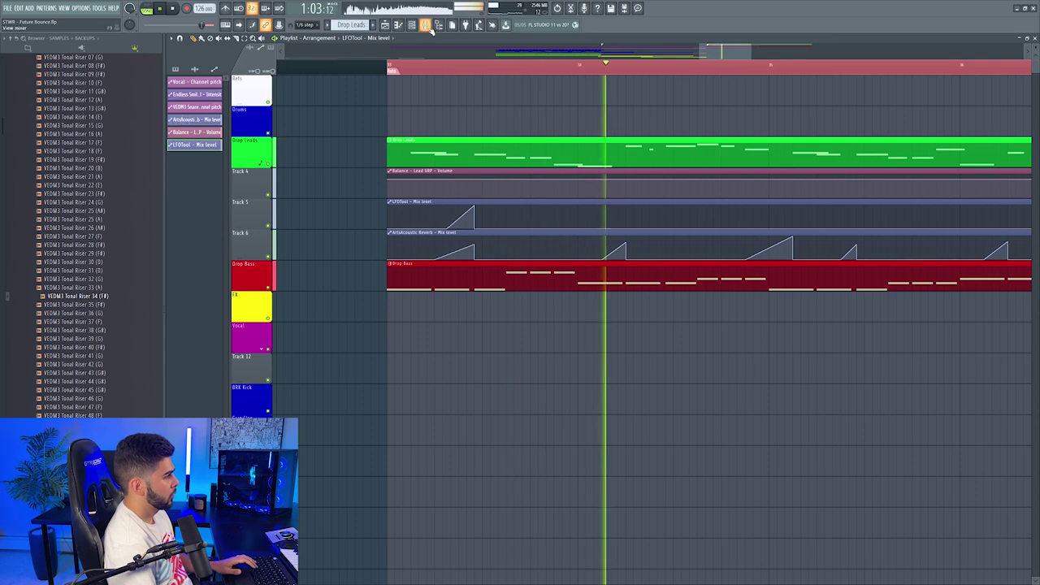
pyautogui.click(439, 25)
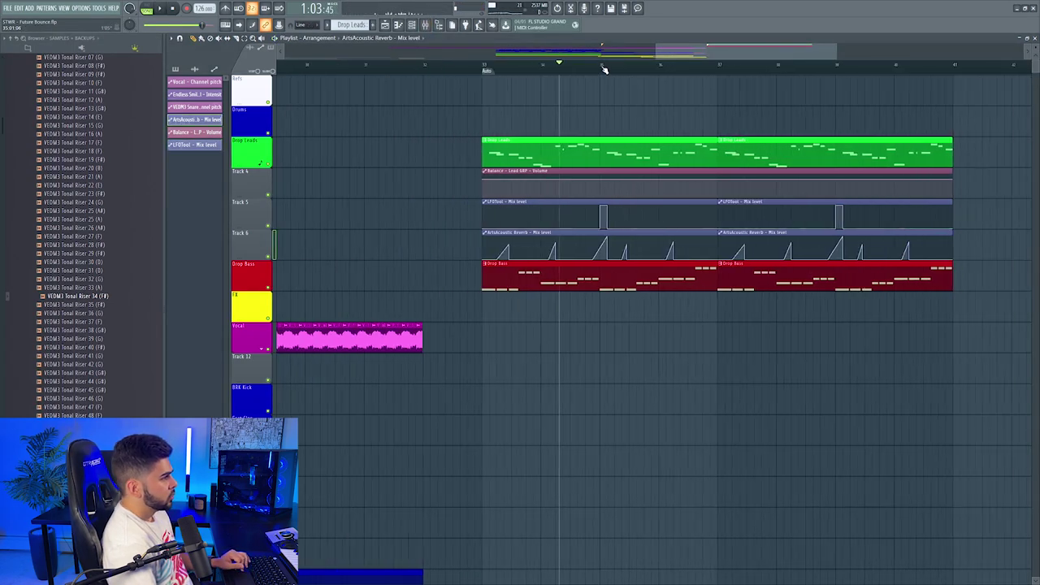
pyautogui.moveTo(608, 65); pyautogui.dragTo(714, 53)
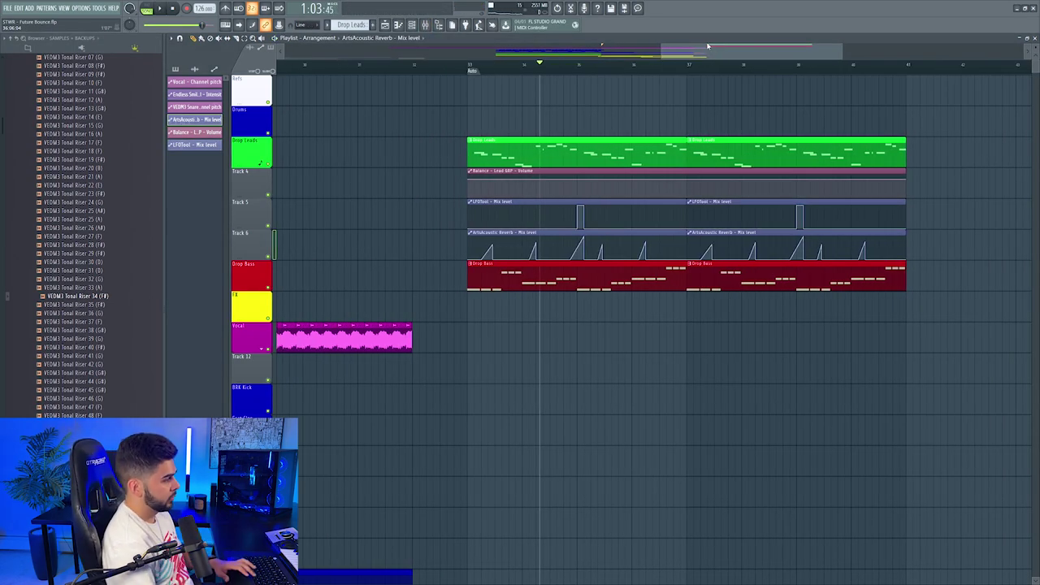
# Step: Paste the copied 80% value onto the first point of the Lead GRP volume automation at bar 33
pyautogui.click(455, 70)
pyautogui.scroll(4, 490, 71)
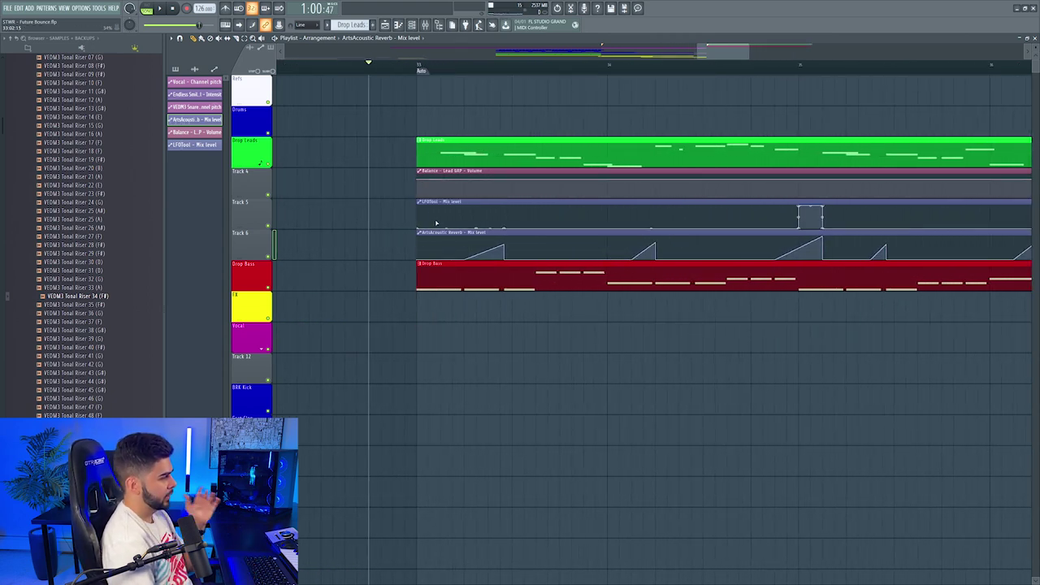
pyautogui.rightClick(417, 184)
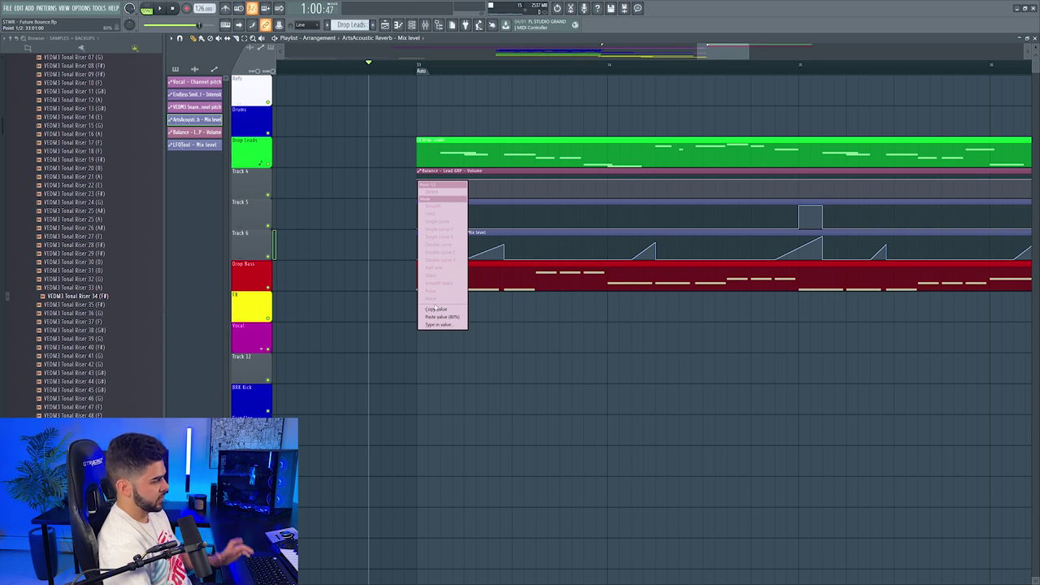
pyautogui.click(441, 316)
# Step: Cut a short gap into the Lead GRP volume automation about three quarters through bar 33 and play it back
pyautogui.click(524, 70)
pyautogui.scroll(5, 581, 71)
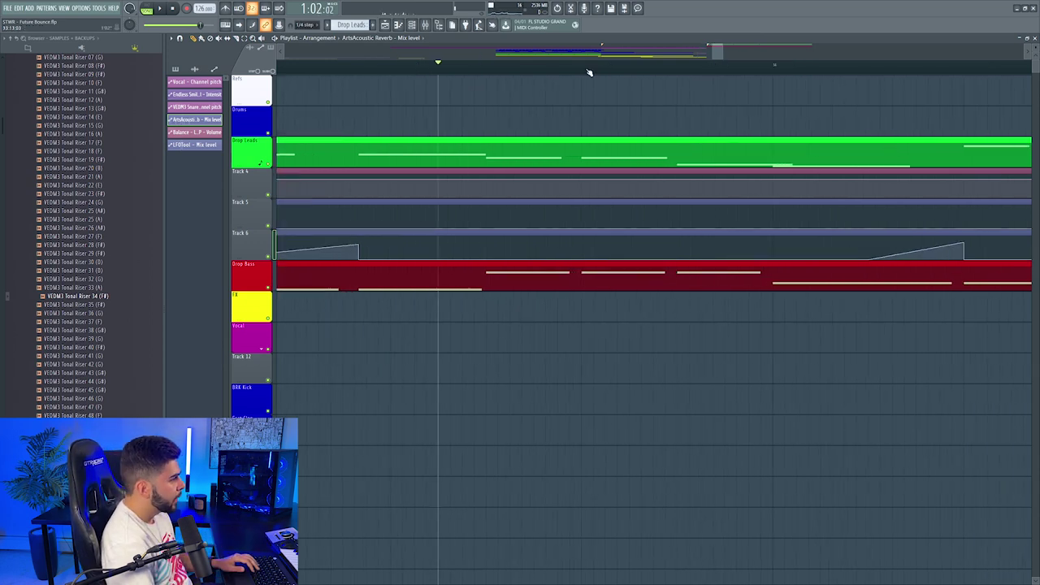
pyautogui.rightClick(541, 185)
pyautogui.click(578, 321)
pyautogui.rightClick(583, 180)
pyautogui.click(601, 309)
pyautogui.scroll(-4, 505, 70)
pyautogui.press('space')
pyautogui.press('space')
pyautogui.moveTo(717, 51); pyautogui.dragTo(724, 51)
pyautogui.press('space')
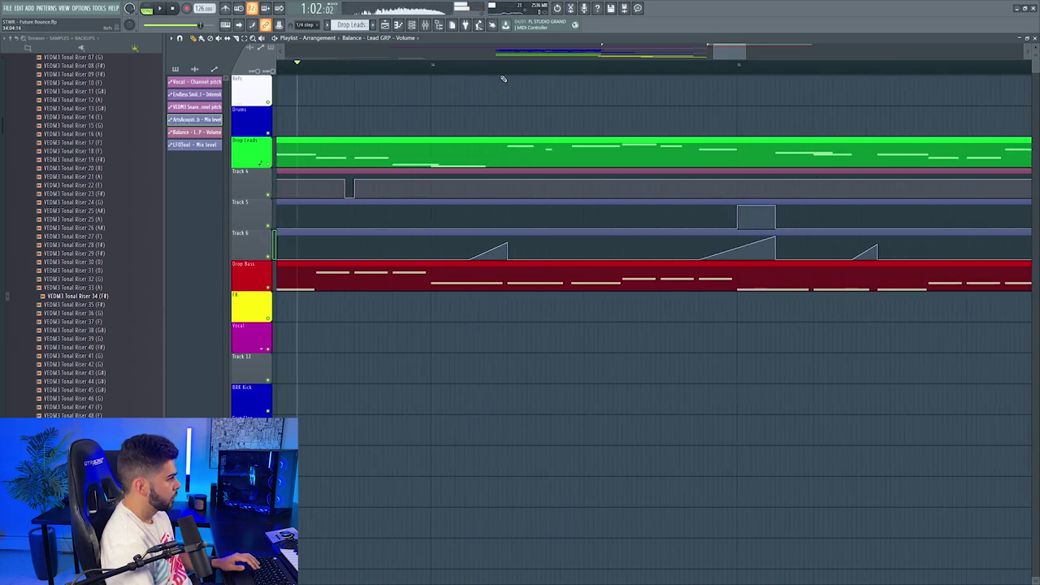
# Step: Add more short drops to the Lead GRP volume automation across bar 34 and play back the section
pyautogui.scroll(3, 549, 72)
pyautogui.rightClick(507, 190)
pyautogui.rightClick(539, 198)
pyautogui.moveTo(508, 196)
pyautogui.mouseDown()
pyautogui.moveTo(511, 218)
pyautogui.moveTo(531, 178)
pyautogui.mouseUp()
pyautogui.press('space')
pyautogui.press('space')
pyautogui.press('space')
pyautogui.press('space')
pyautogui.rightClick(557, 182)
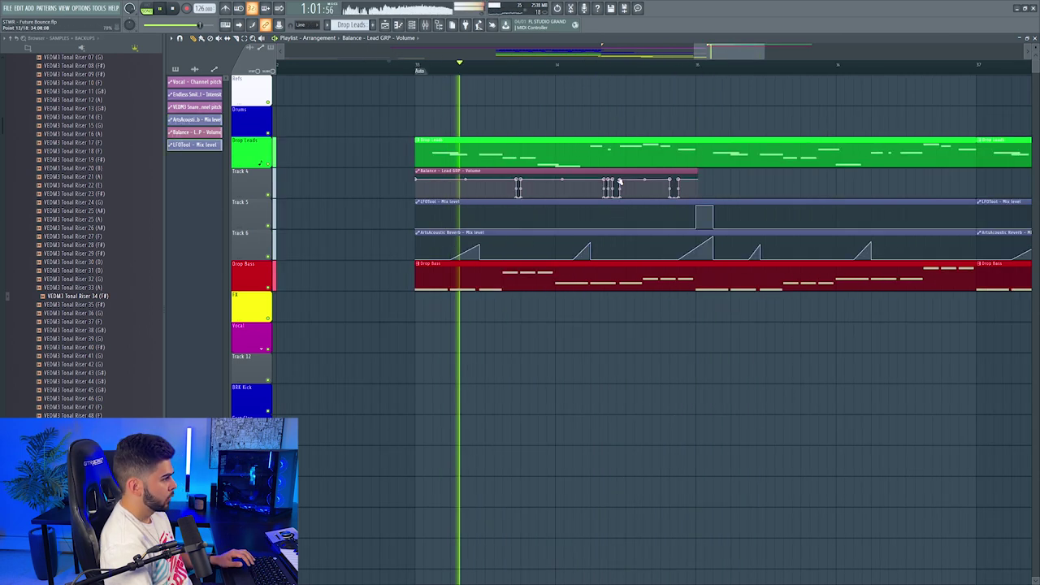
# Step: Set the volume automation point near the middle of bar 34 to 0.8 and play back the result
pyautogui.rightClick(619, 183)
pyautogui.click(642, 314)
pyautogui.write('0.8')
pyautogui.press('Return')
pyautogui.press('space')
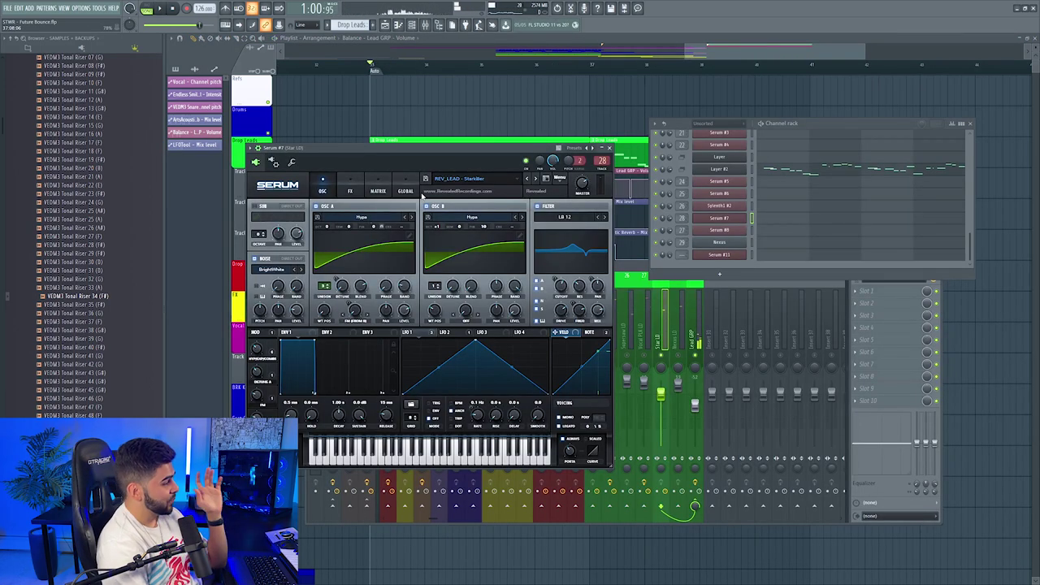
# Step: Toggle the solo of the Star LD mixer track and play the drop to judge its current lead sound
pyautogui.click(667, 359)
pyautogui.press('space')
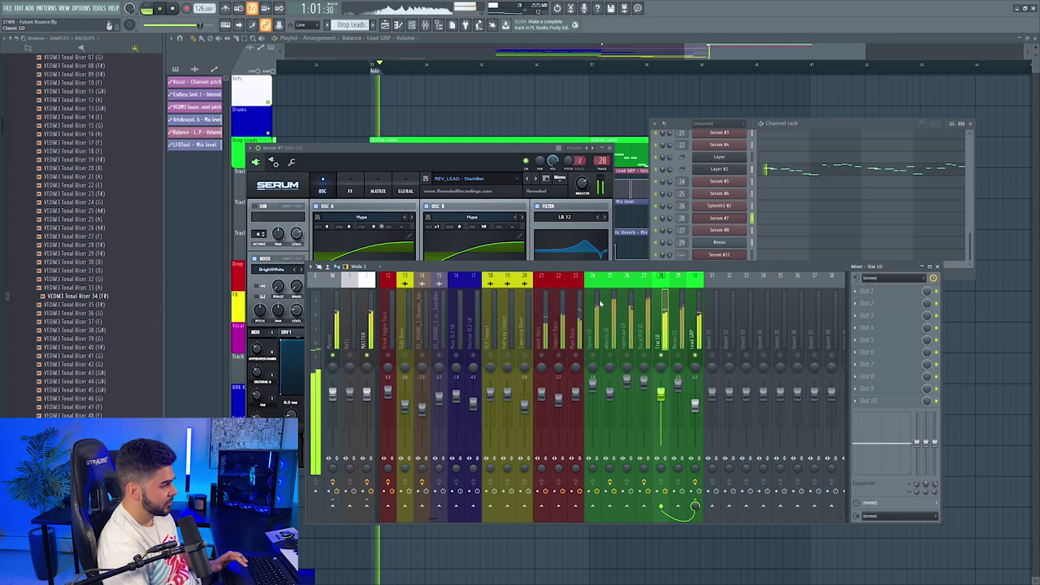
pyautogui.press('space')
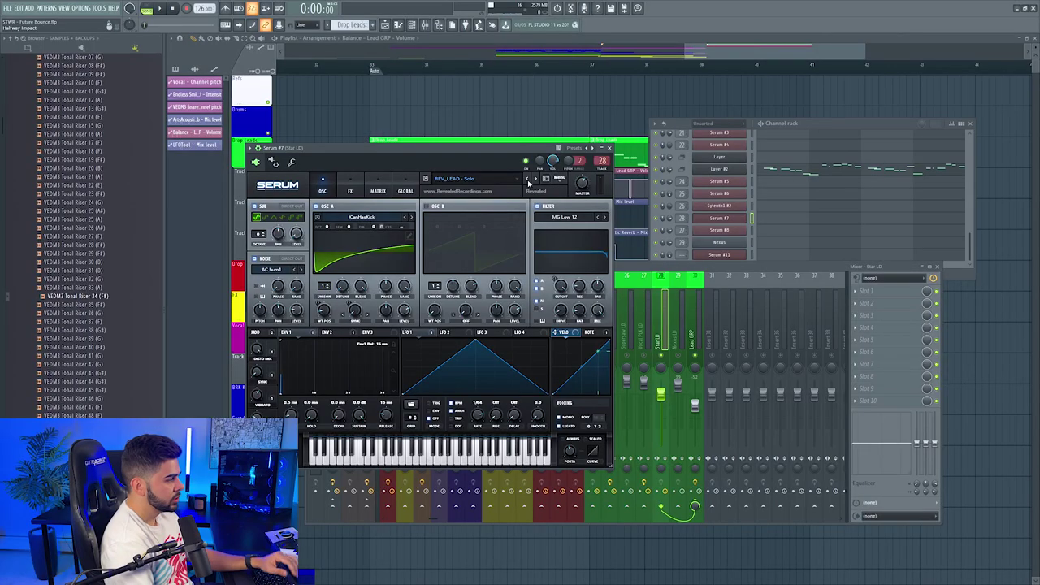
# Step: Change the Serum #7 preset to REV_LEAD - Virus and raise the Star LD mixer fader
pyautogui.click(528, 179)
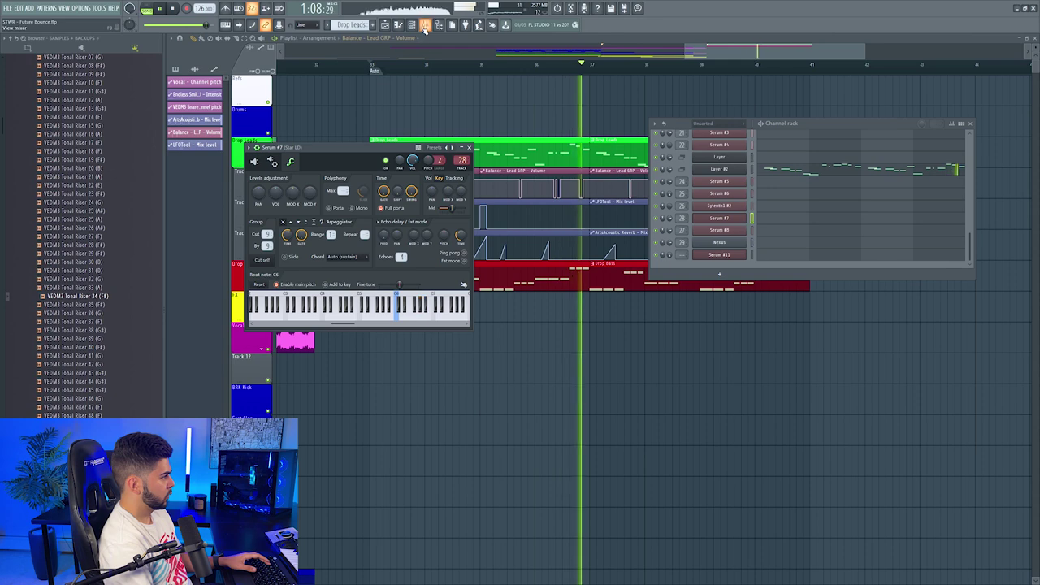
pyautogui.click(666, 362)
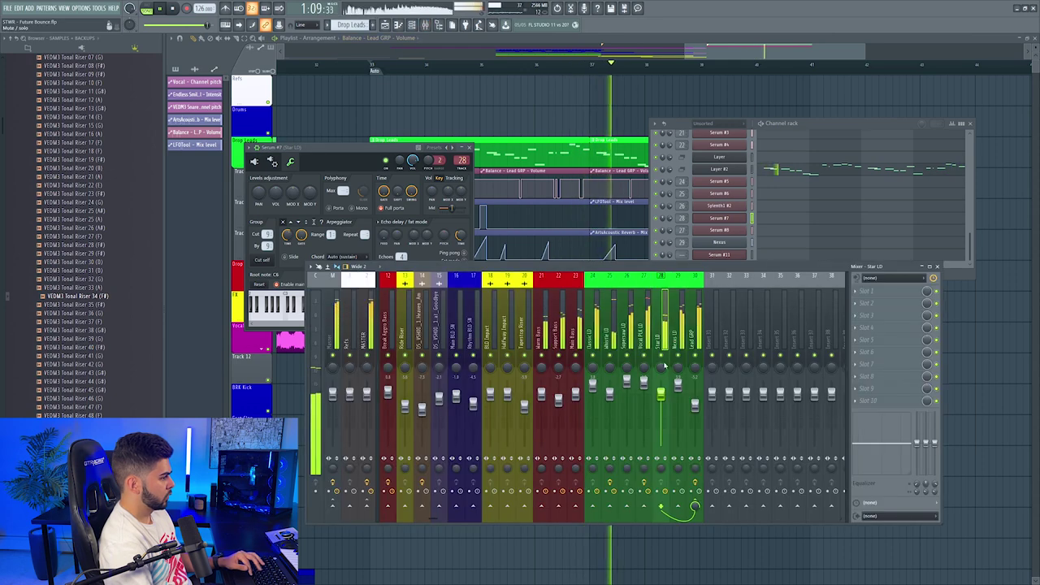
pyautogui.moveTo(661, 395); pyautogui.dragTo(662, 383)
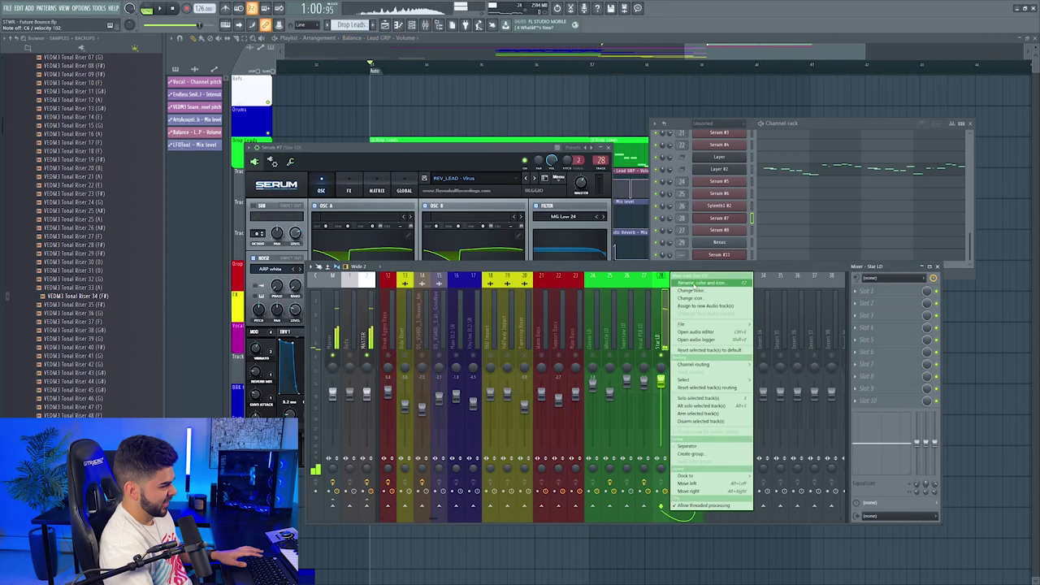
# Step: Rename the Star LD mixer track to Virus LD, close Serum and play the drop in the playlist
pyautogui.click(695, 282)
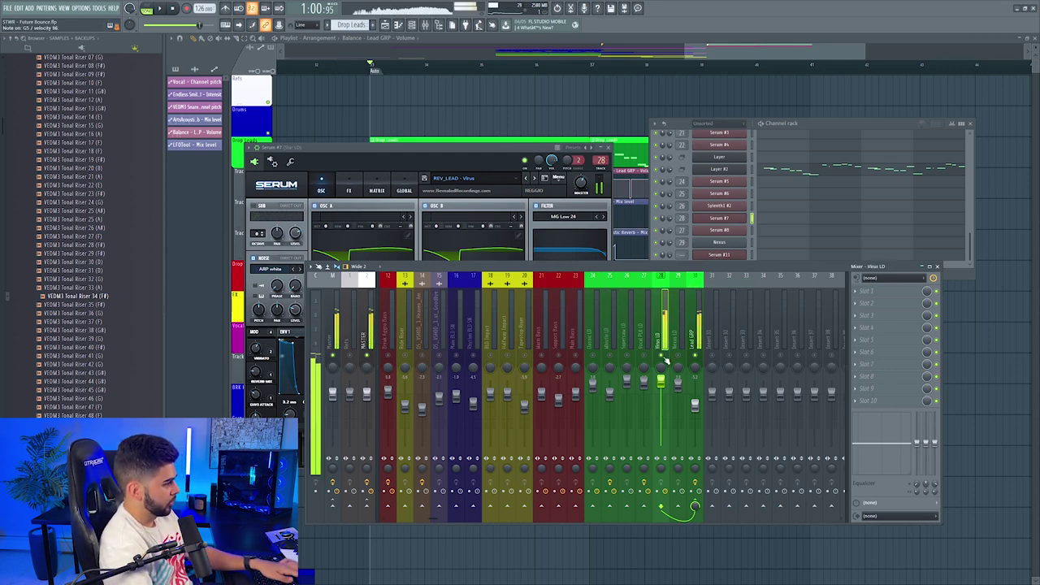
pyautogui.click(609, 149)
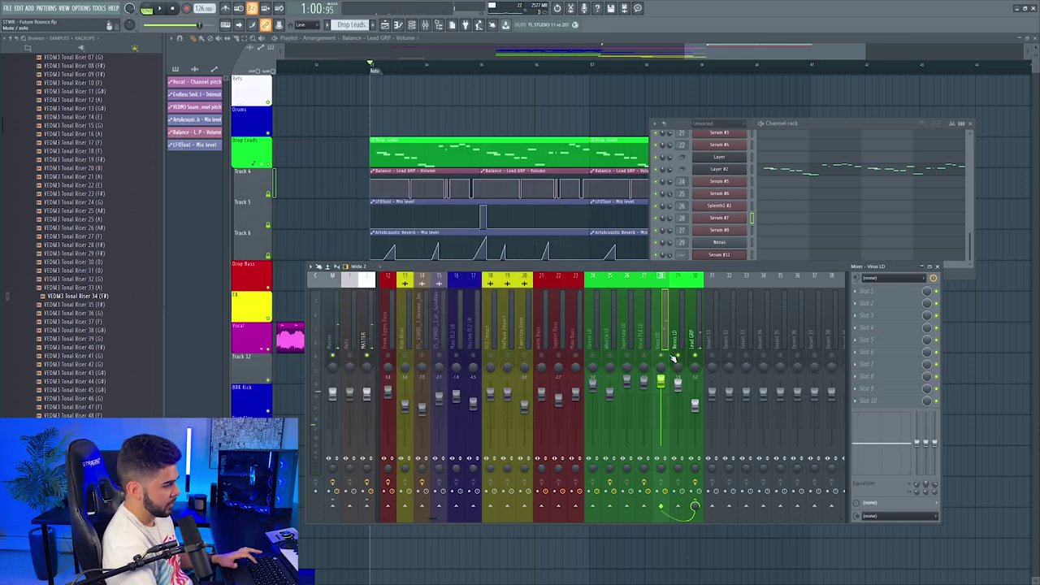
pyautogui.press('space')
pyautogui.press('F5')
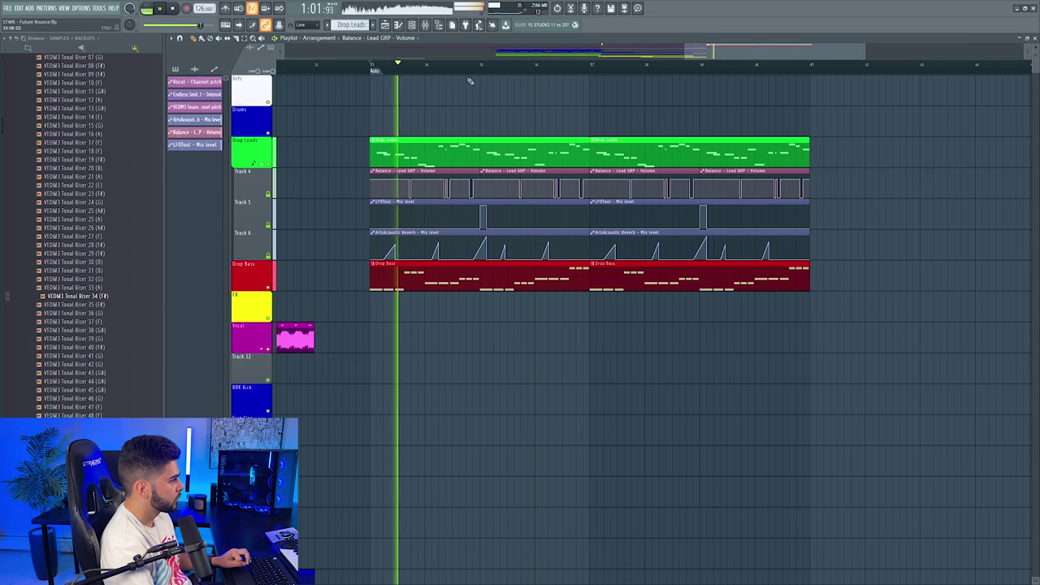
# Step: Collapse the automation tracks grouped under Drop Leads and review the whole arrangement
pyautogui.click(262, 163)
pyautogui.scroll(-5, 688, 71)
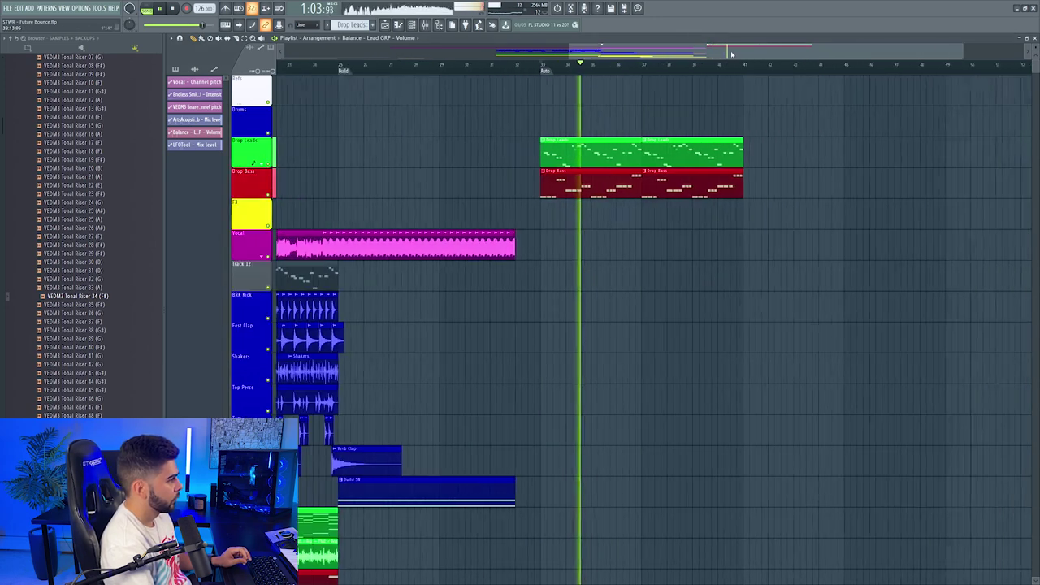
pyautogui.scroll(-3, 554, 63)
pyautogui.scroll(-1, 775, 174)
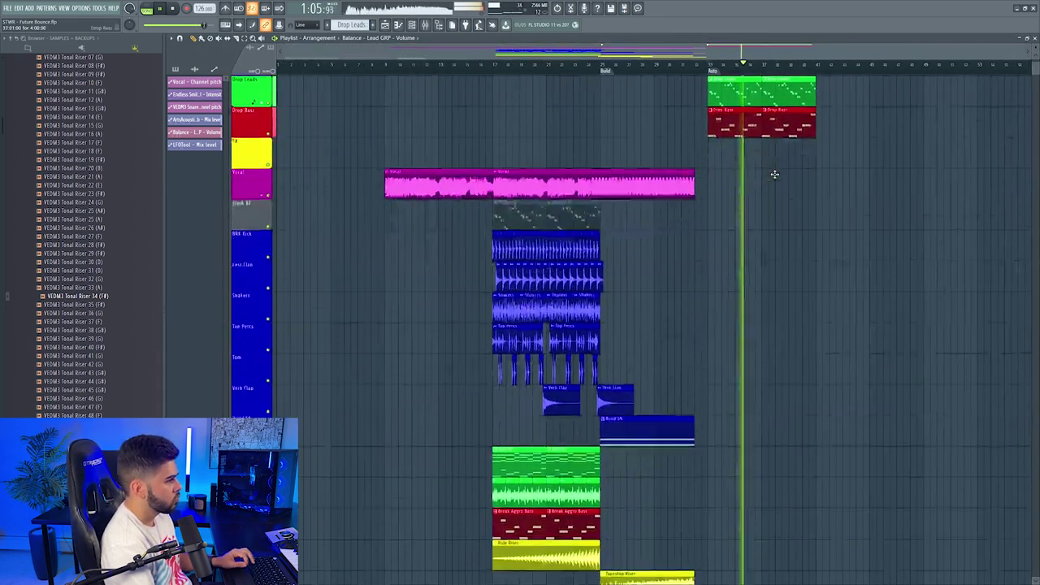
pyautogui.scroll(1, 767, 174)
pyautogui.click(428, 26)
pyautogui.moveTo(680, 47)
pyautogui.mouseDown()
pyautogui.moveTo(787, 68)
pyautogui.moveTo(675, 47)
pyautogui.mouseUp()
pyautogui.press('space')
pyautogui.scroll(-1, 675, 217)
pyautogui.scroll(-5, 676, 217)
pyautogui.scroll(9, 778, 293)
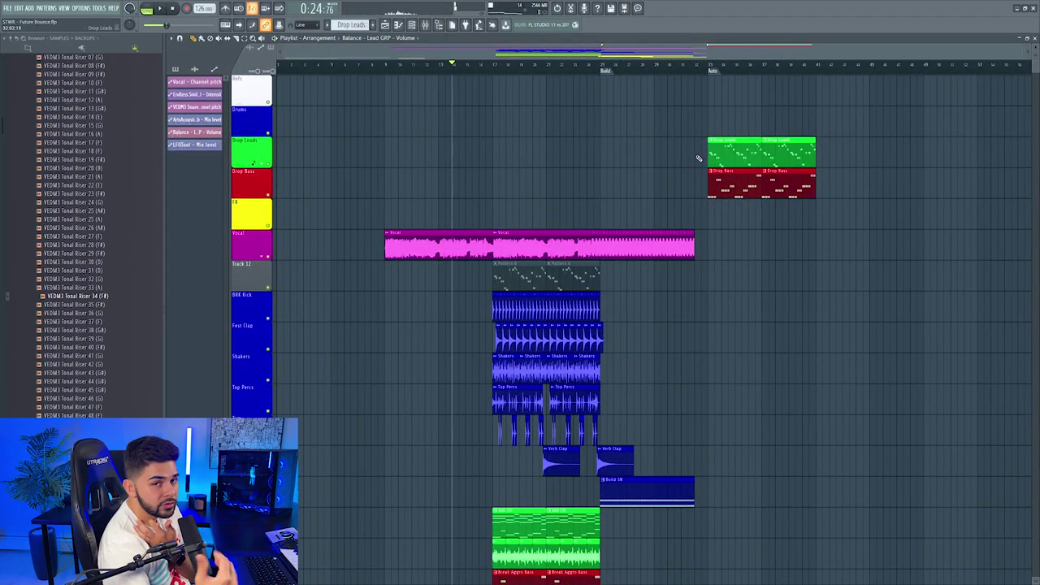
# Step: Insert two empty tracks below Drums and place the Ryos - Knight Punchy Kicks - Battlefield sample on Drums near bar 33
pyautogui.rightClick(257, 110)
pyautogui.click(289, 271)
pyautogui.rightClick(253, 139)
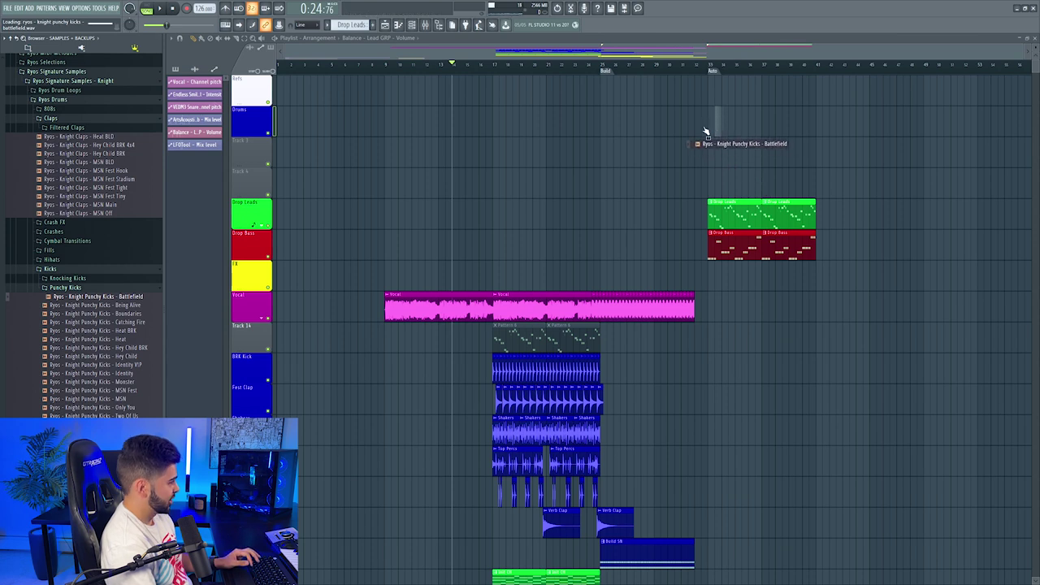
pyautogui.moveTo(714, 127); pyautogui.dragTo(714, 122)
# Step: Place the Ryos - Knight Clap Loops - Battlefield Drop loop on Track 3 at bar 33
pyautogui.scroll(3, 59, 203)
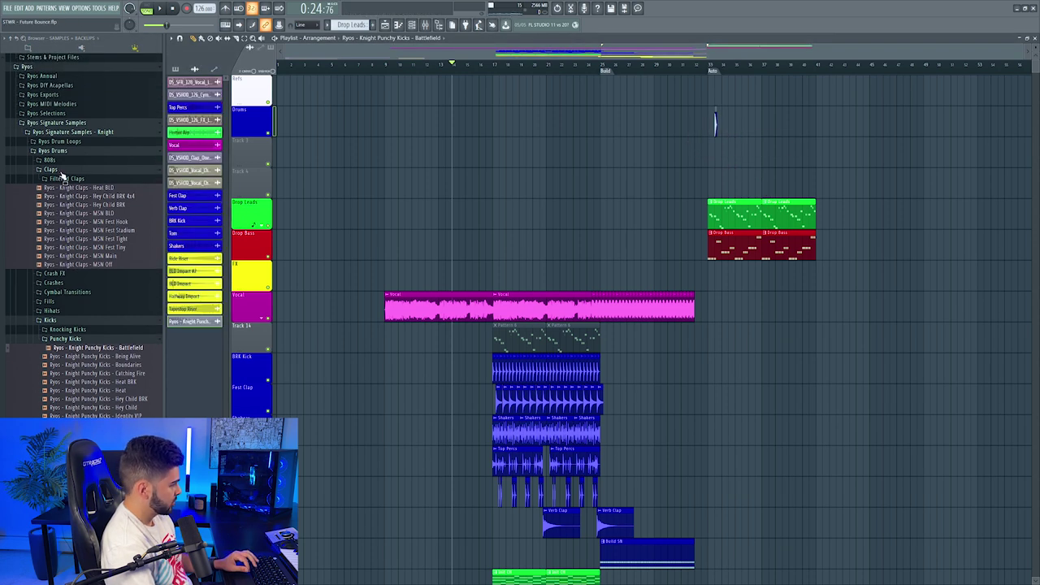
pyautogui.click(59, 141)
pyautogui.click(70, 151)
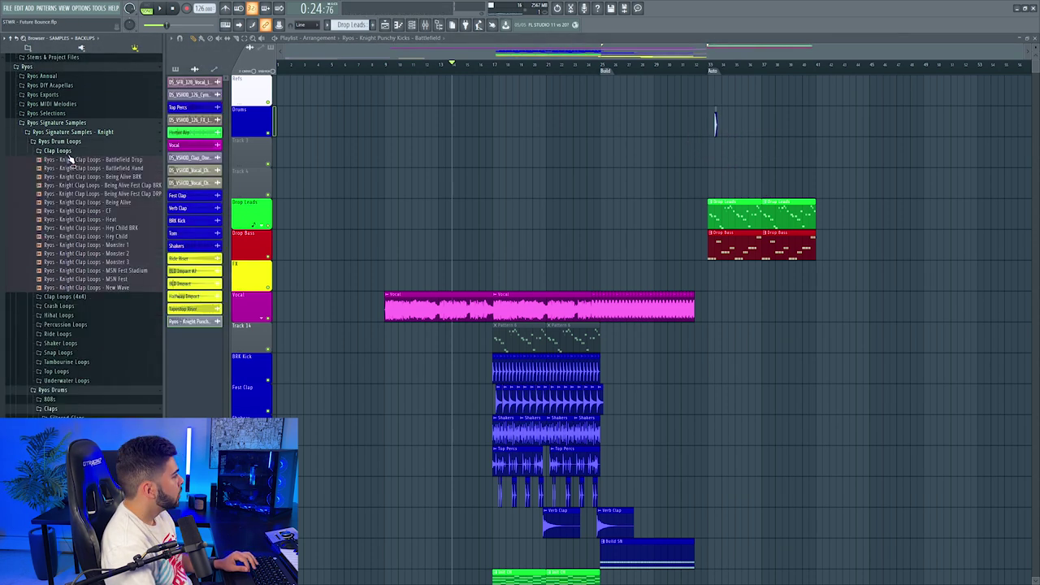
pyautogui.moveTo(69, 161); pyautogui.dragTo(709, 146)
pyautogui.scroll(-6, 764, 187)
pyautogui.scroll(6, 764, 187)
# Step: Place the DS_VSHOD clap one-shot on Track 4 at the second beat of bar 33
pyautogui.moveTo(815, 182); pyautogui.dragTo(806, 157)
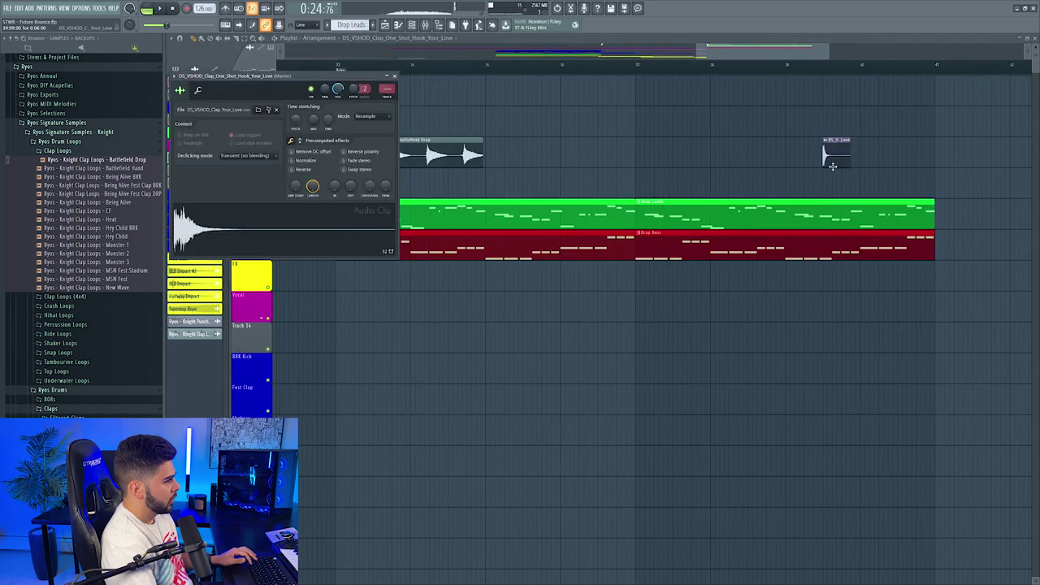
pyautogui.moveTo(833, 165); pyautogui.dragTo(381, 189)
# Step: Place a second Battlefield kick clip on the Drums track after the one at bar 33
pyautogui.doubleClick(344, 124)
pyautogui.click(365, 119)
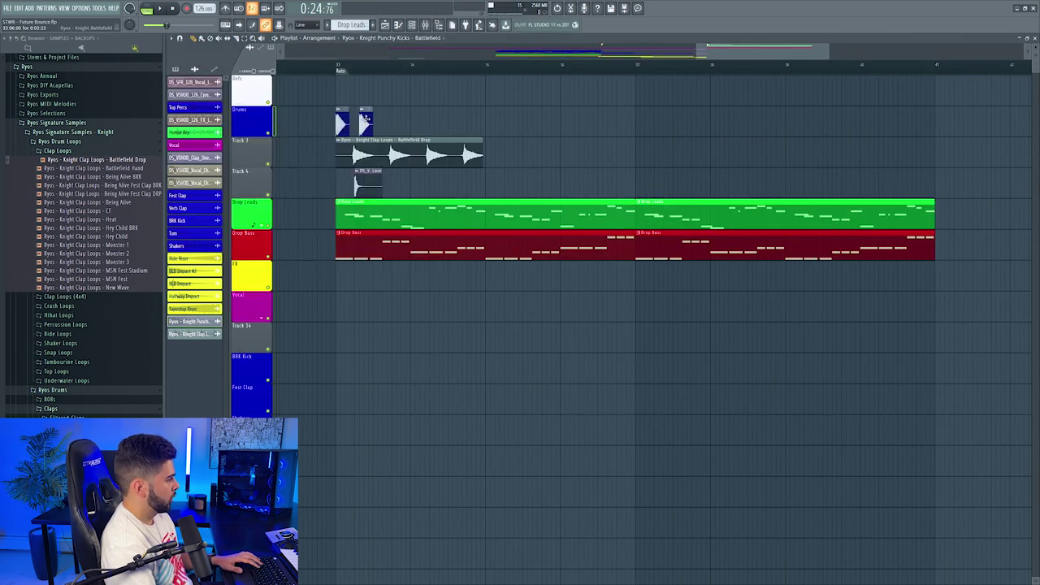
pyautogui.scroll(5, 353, 79)
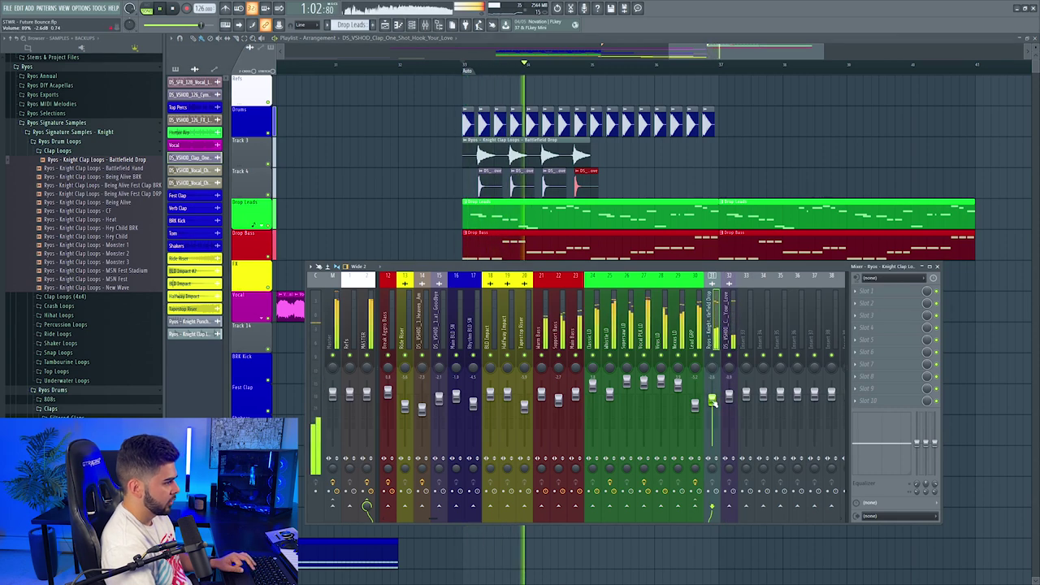
# Step: Lower the mixer fader of the DS_VSHOD clap slightly while the drop plays, then stop playback
pyautogui.moveTo(729, 395); pyautogui.dragTo(729, 397)
pyautogui.click(714, 331)
pyautogui.press('space')
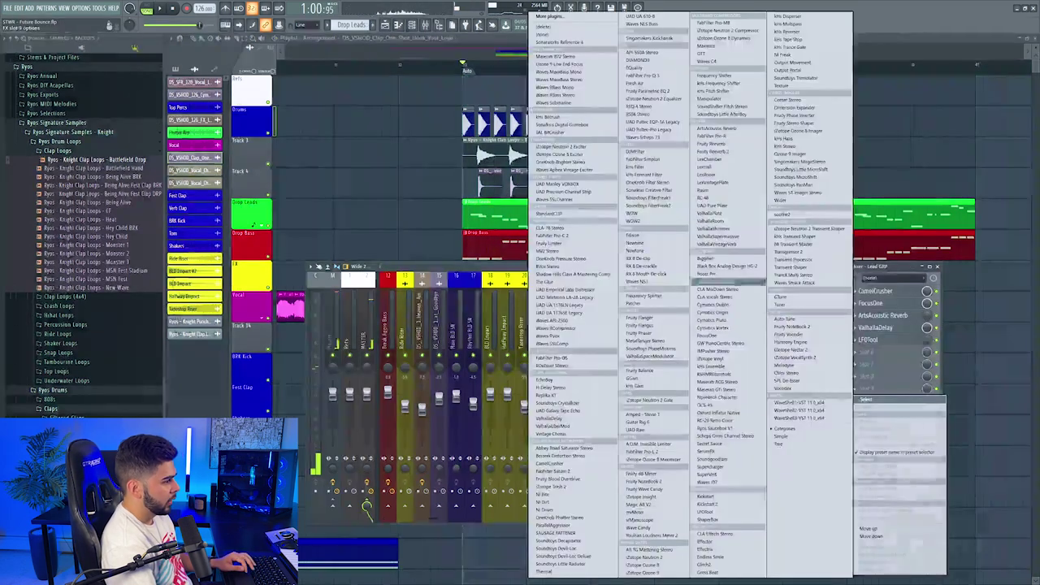
# Step: Load Kickstart 2 in slot 9 of Lead GRP, close its window and audition the drop
pyautogui.click(732, 505)
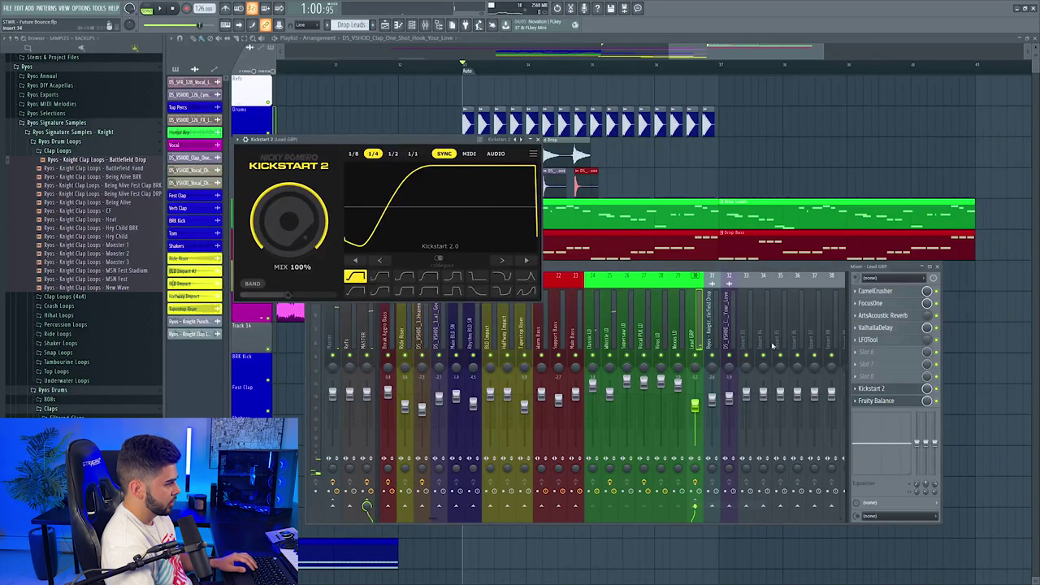
pyautogui.click(528, 128)
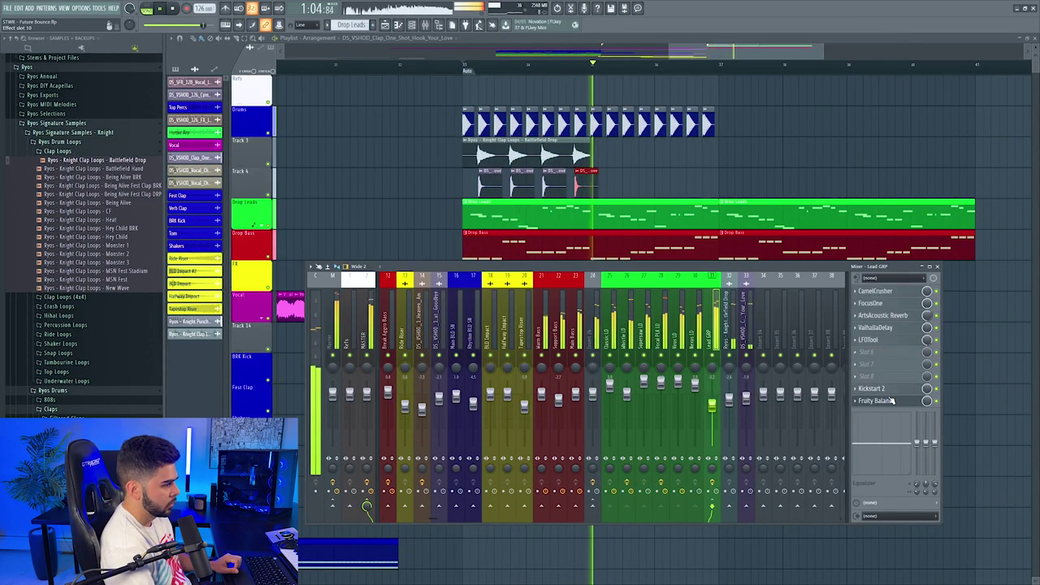
pyautogui.press('space')
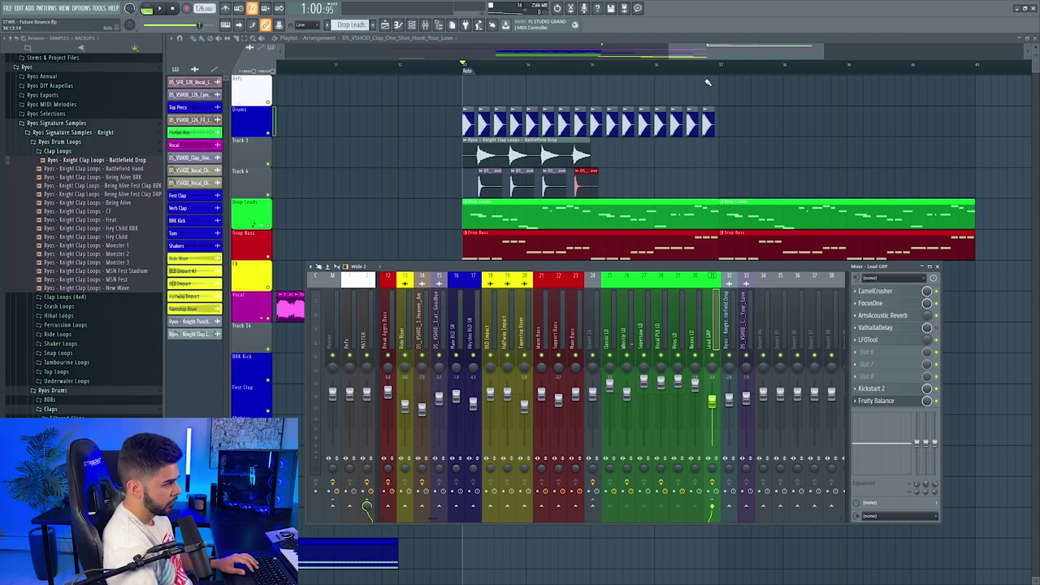
# Step: Open Sylenth1 #2 and replace its preset with LEAD - Dirty As F
pyautogui.scroll(-4, 708, 82)
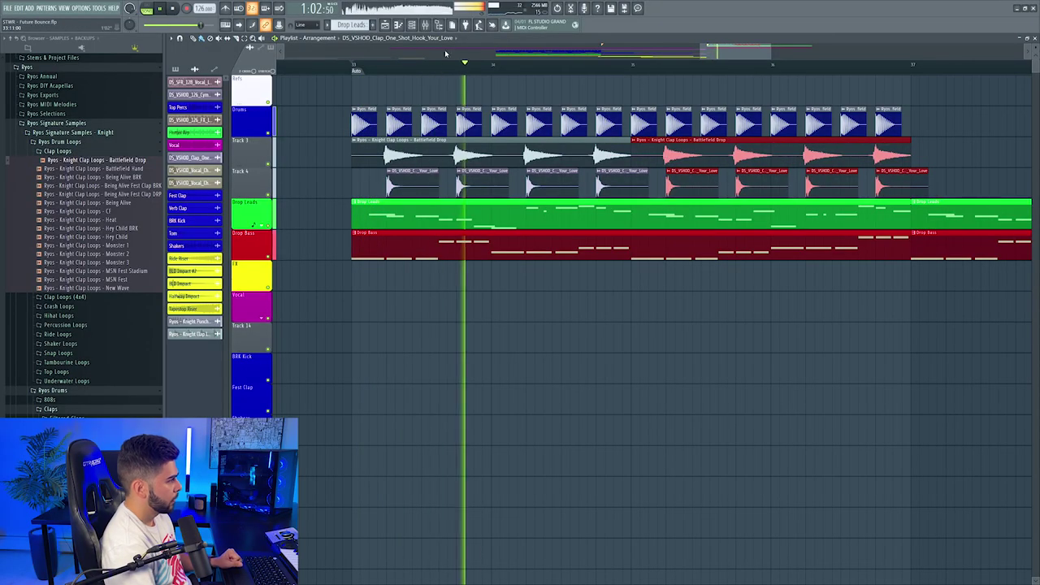
pyautogui.press('F9')
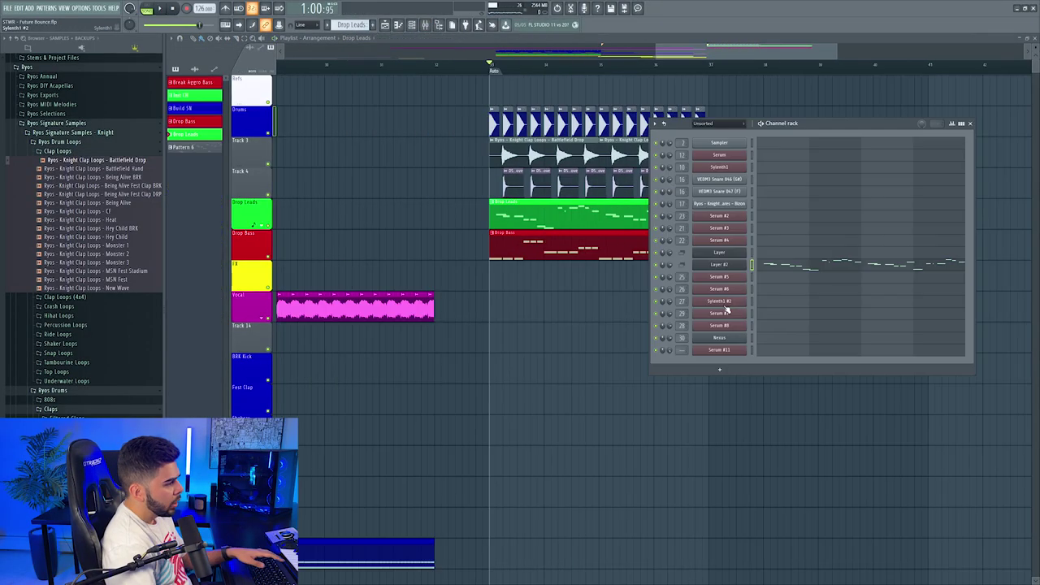
pyautogui.click(724, 302)
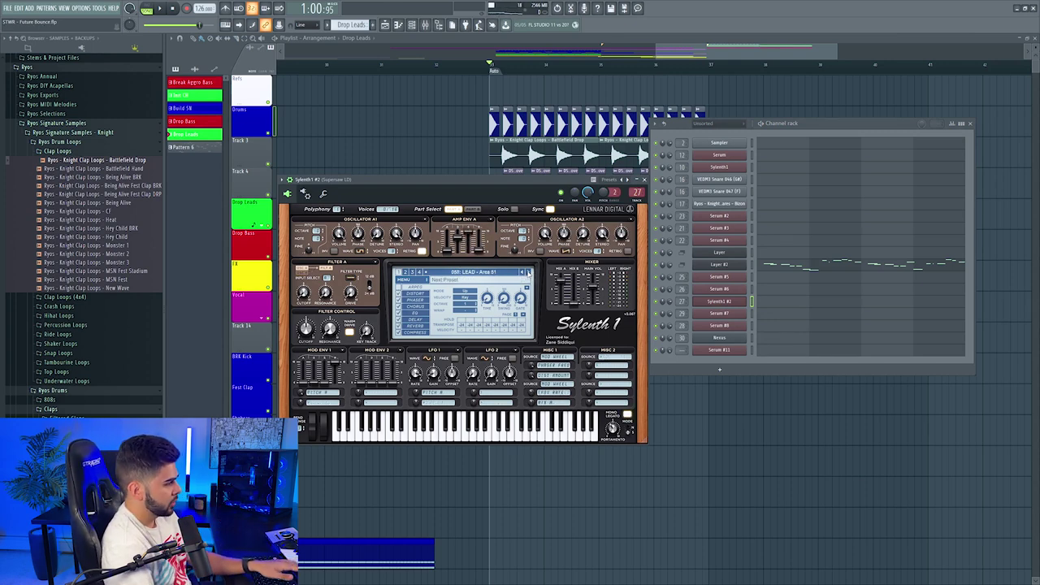
pyautogui.click(528, 273)
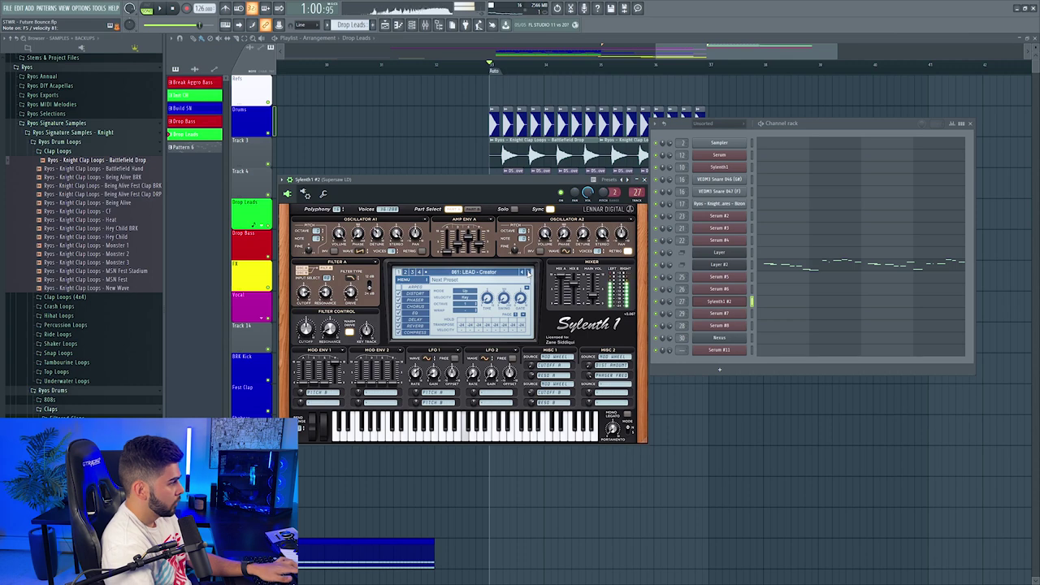
pyautogui.click(527, 272)
pyautogui.click(524, 272)
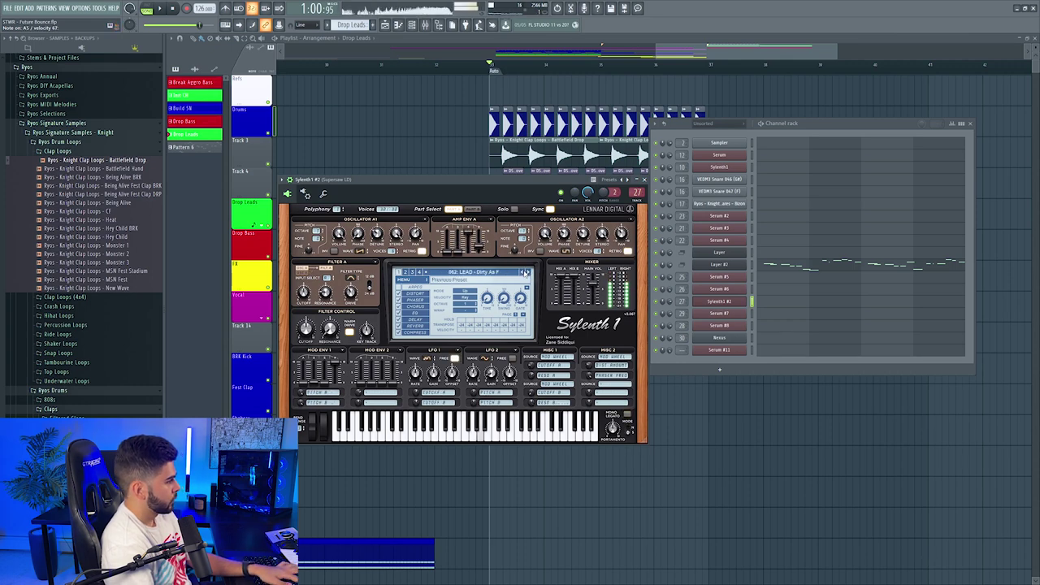
# Step: Toggle the solo of the Dirty LD mixer track and play the drop from bar 33
pyautogui.press('F9')
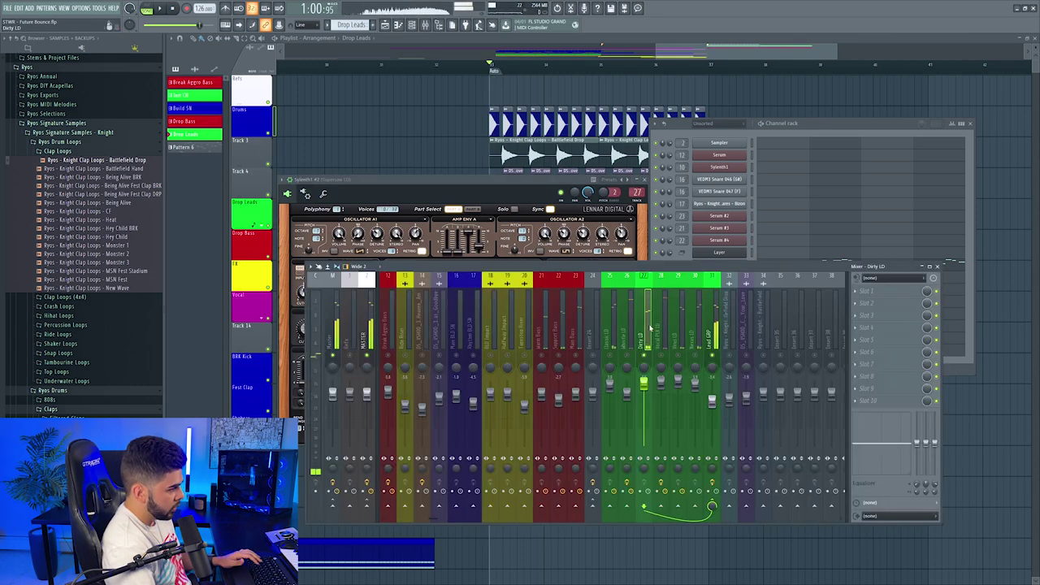
pyautogui.rightClick(645, 358)
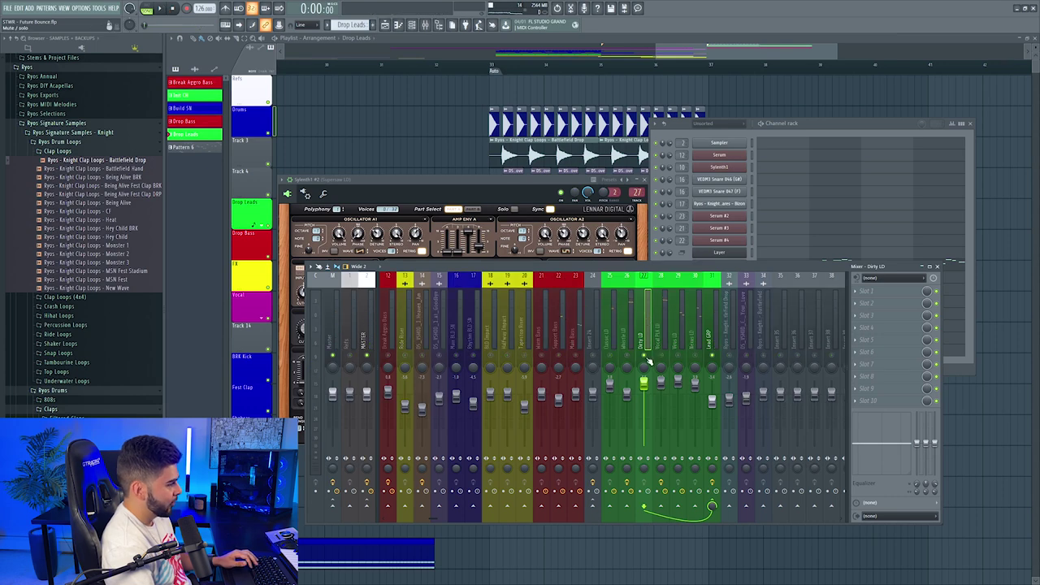
pyautogui.click(494, 66)
pyautogui.press('space')
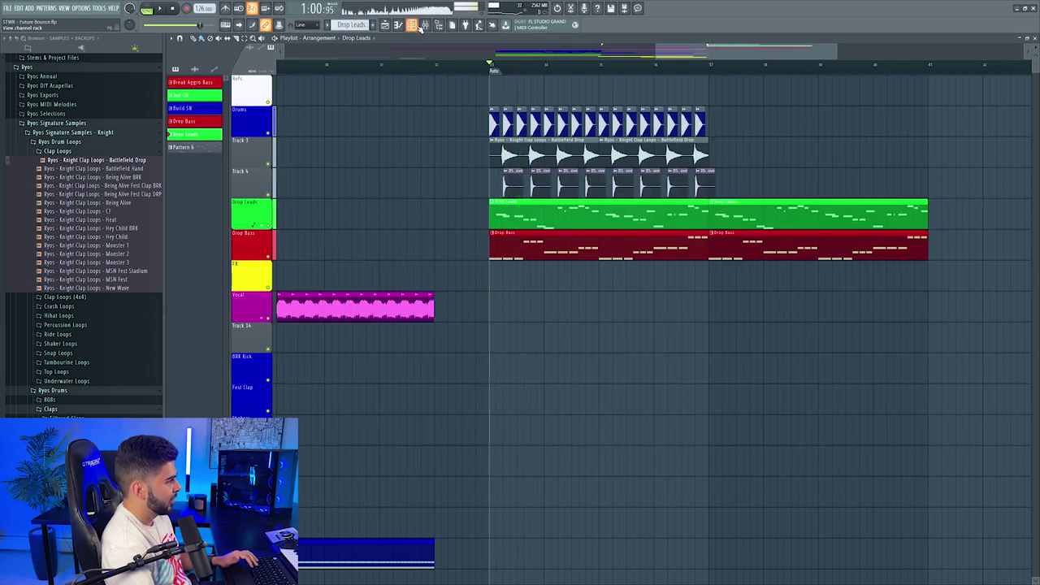
# Step: Add a low-cut band to FabFilter Pro-Q 3 on the Dirty LD mixer track while the drop plays, then close the equalizer
pyautogui.press('space')
pyautogui.click(425, 25)
pyautogui.press('space')
pyautogui.click(888, 291)
pyautogui.moveTo(391, 259); pyautogui.dragTo(384, 269)
pyautogui.click(317, 391)
pyautogui.click(310, 336)
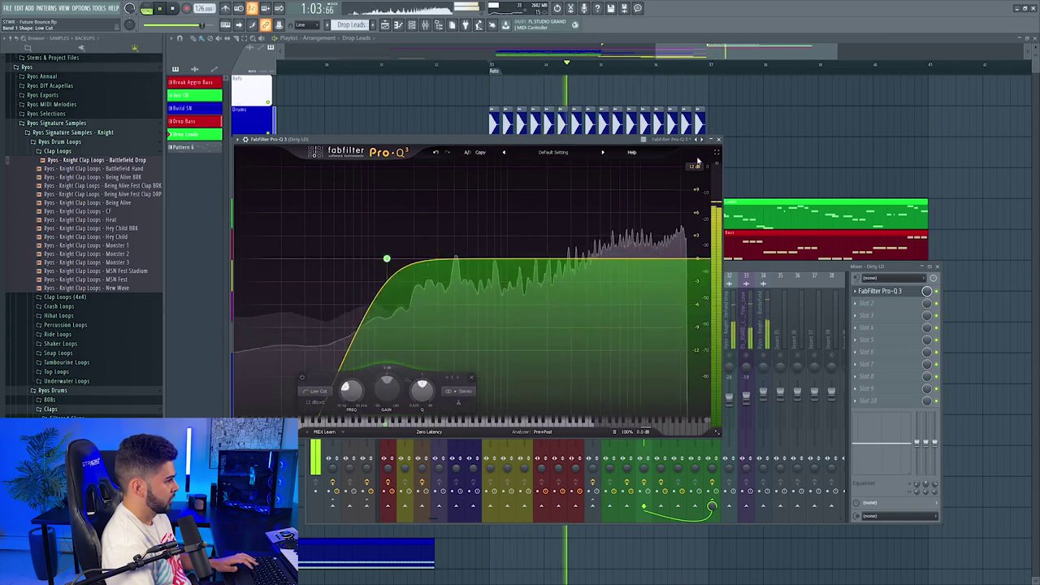
pyautogui.click(719, 140)
pyautogui.press('space')
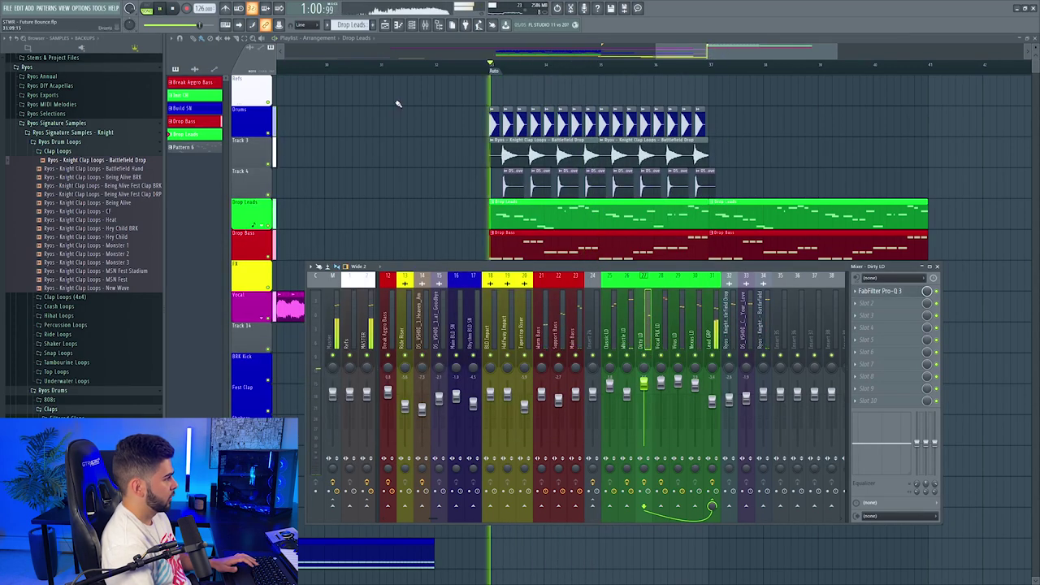
# Step: Set the AmpEnv A Release of Sylenth1 #2 to about 1.77, then close its window
pyautogui.click(411, 26)
pyautogui.click(723, 301)
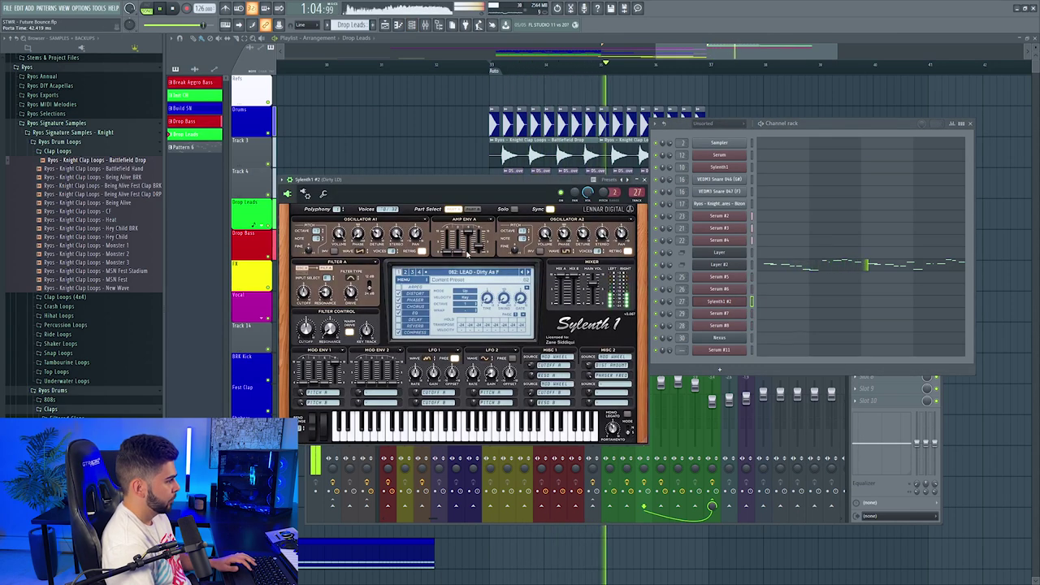
pyautogui.moveTo(480, 251); pyautogui.dragTo(480, 254)
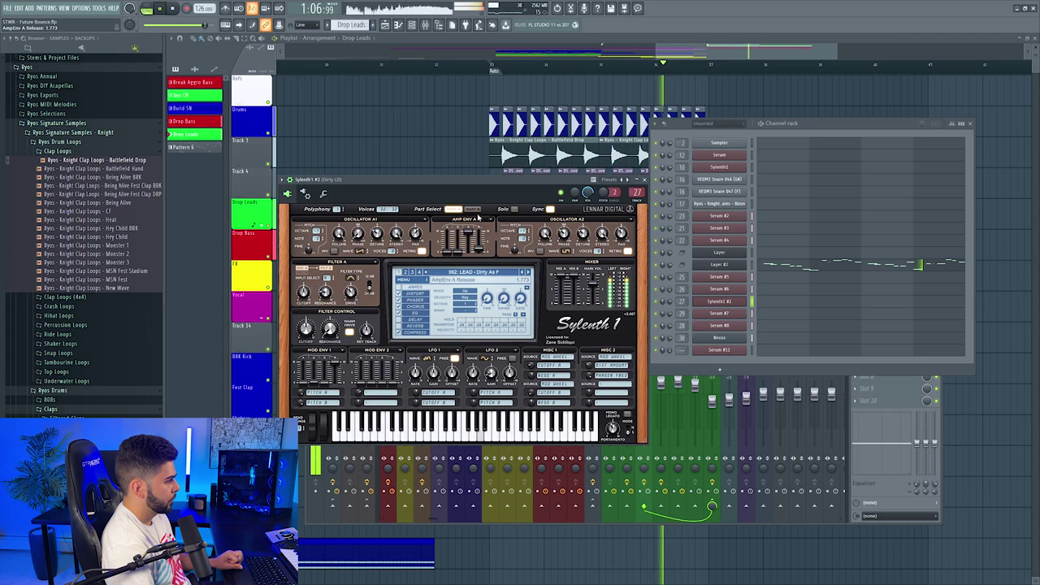
pyautogui.click(643, 180)
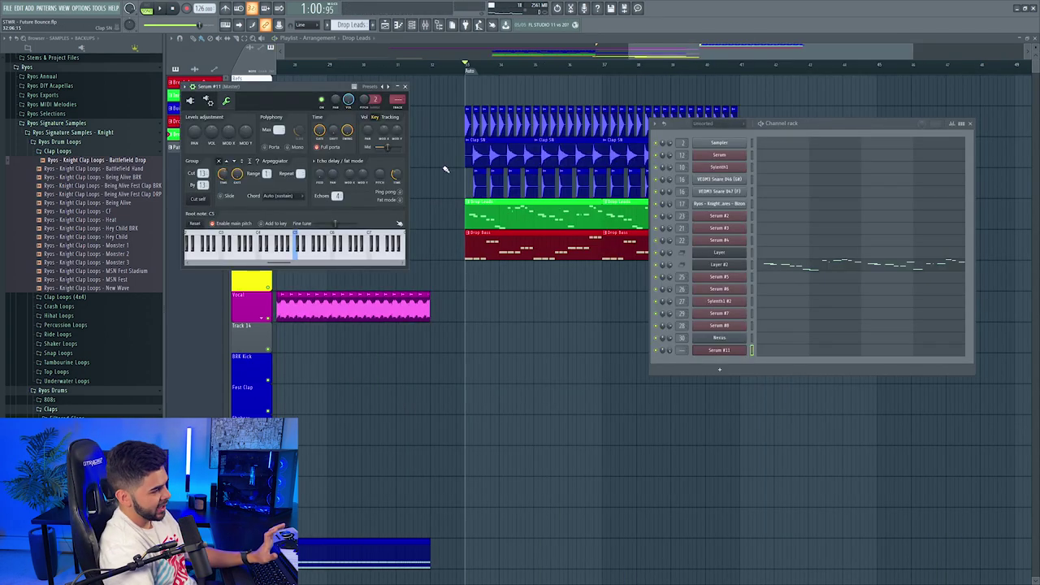
# Step: Fill the Serum #11 piano roll with the lead melody and delete the phrases in bars 1 and 3, keeping bars 2 and 4
pyautogui.rightClick(742, 350)
pyautogui.click(834, 365)
pyautogui.click(729, 353)
pyautogui.click(730, 352)
pyautogui.click(782, 356)
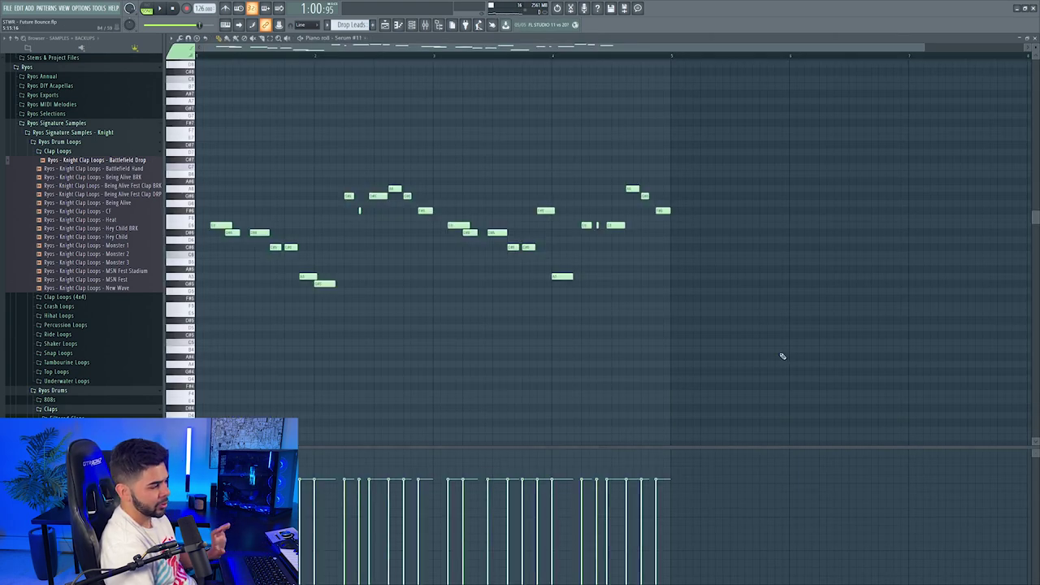
pyautogui.moveTo(210, 212); pyautogui.dragTo(357, 302)
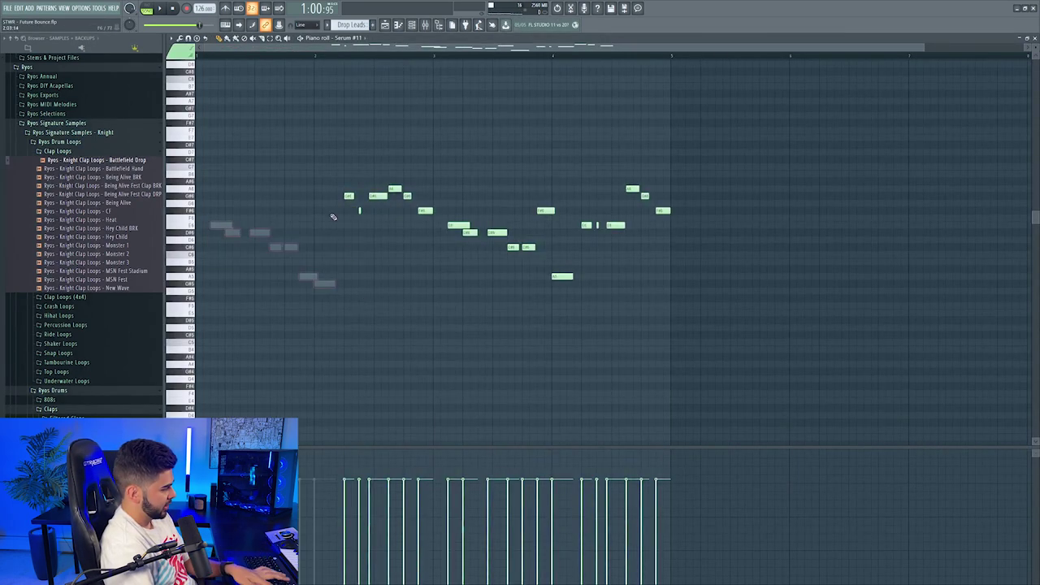
pyautogui.moveTo(335, 182); pyautogui.dragTo(561, 259)
pyautogui.press('Delete')
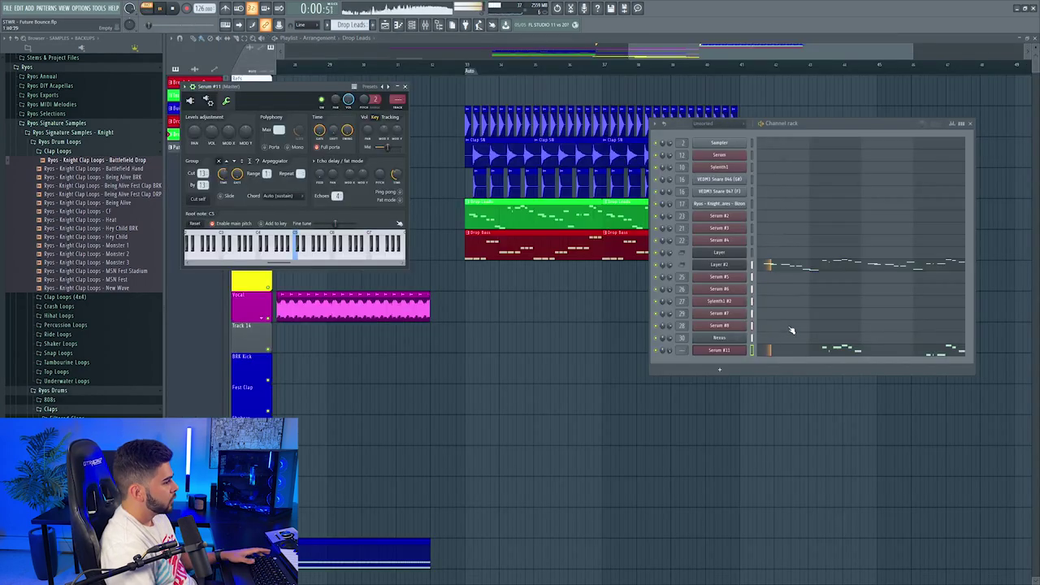
# Step: Assign Serum #11 to its own mixer track, place it beside Lead GRP and route it into Lead GRP
pyautogui.hotkey('ctrl', 'l')
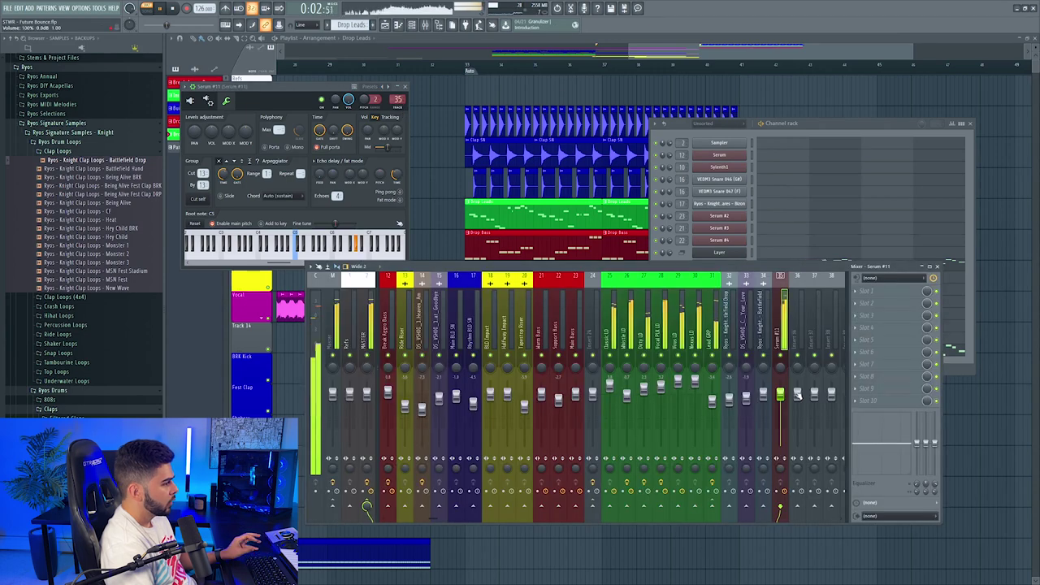
pyautogui.press('space')
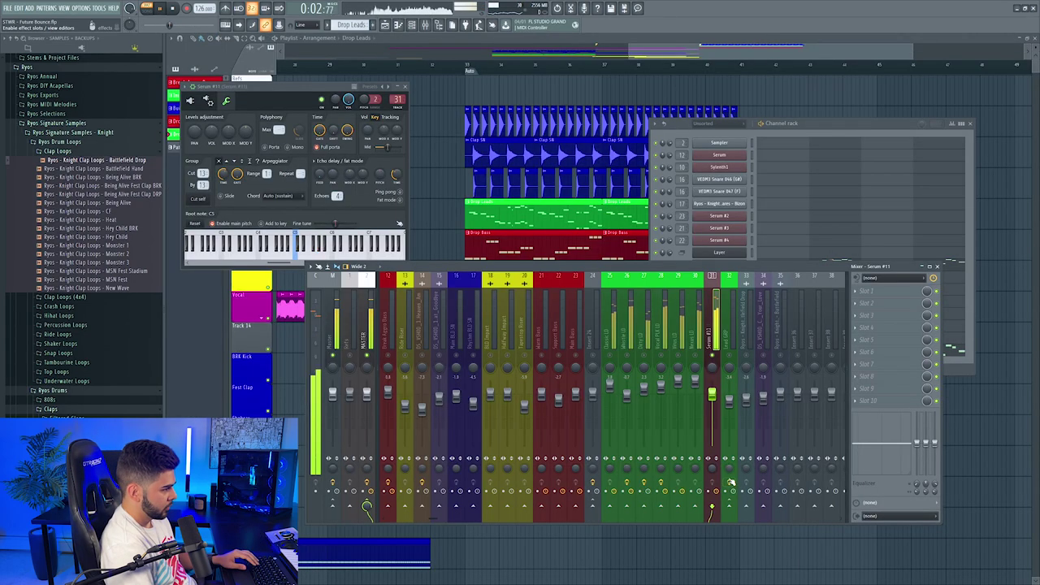
pyautogui.click(729, 508)
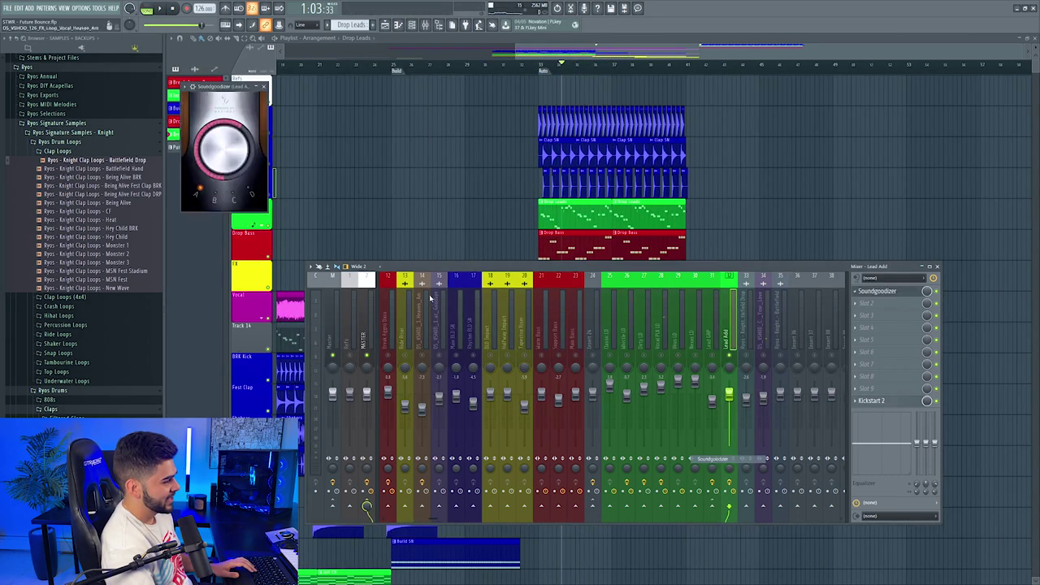
# Step: Play the drop and inspect Kickstart 2 on the Lead GRP and Lead Add mixer tracks
pyautogui.press('space')
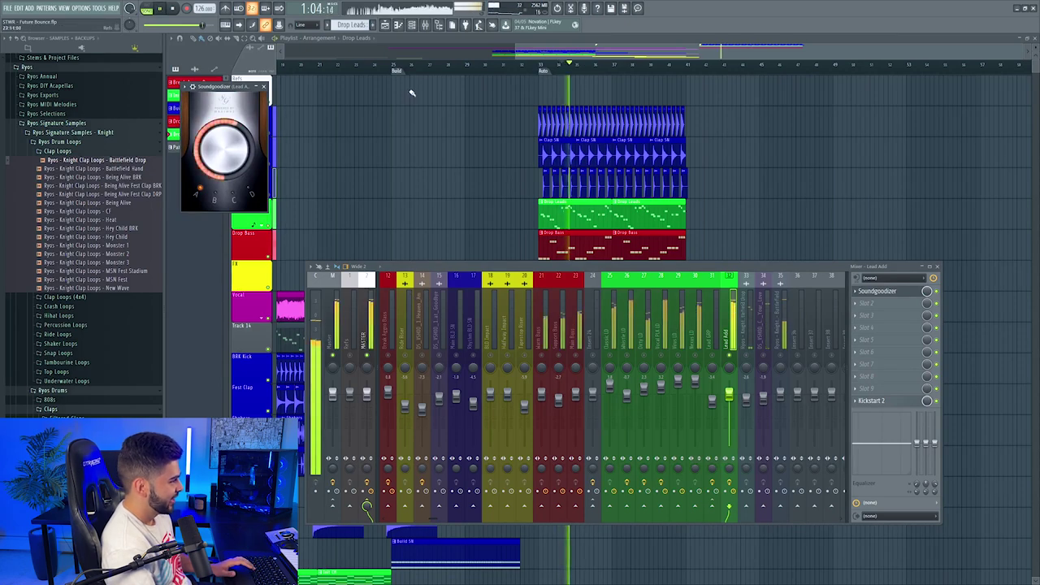
pyautogui.click(713, 349)
pyautogui.click(872, 388)
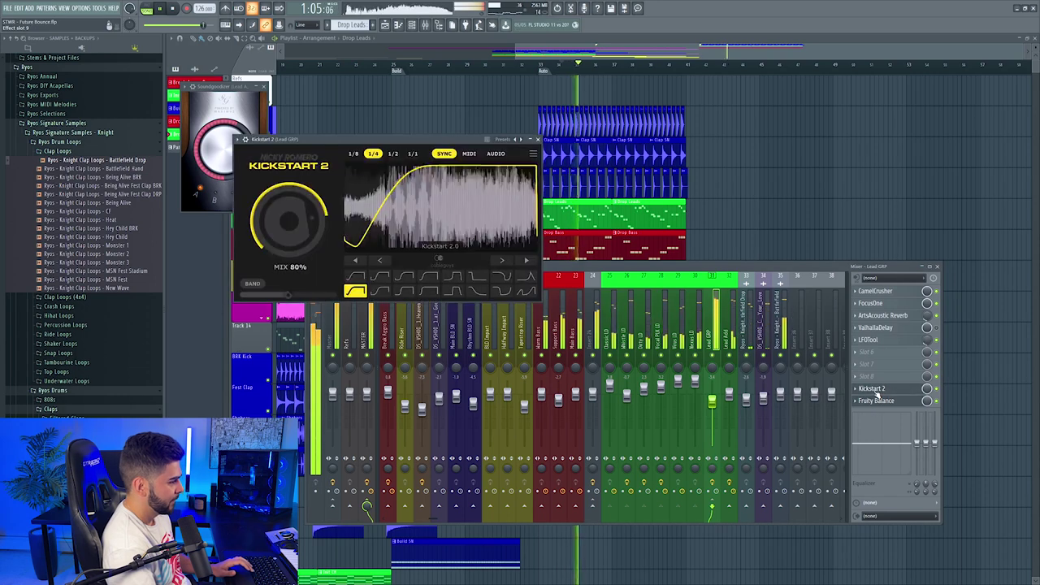
pyautogui.click(729, 350)
pyautogui.click(876, 400)
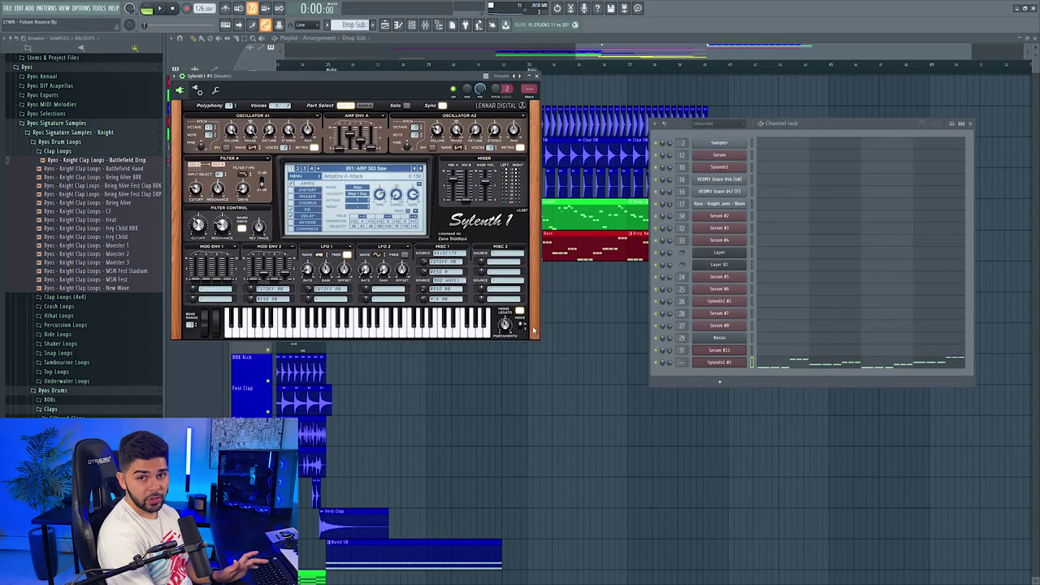
# Step: Load Waves SSLComp in slot 2 of the Sylenth1 #3 sub bass mixer track
pyautogui.click(321, 180)
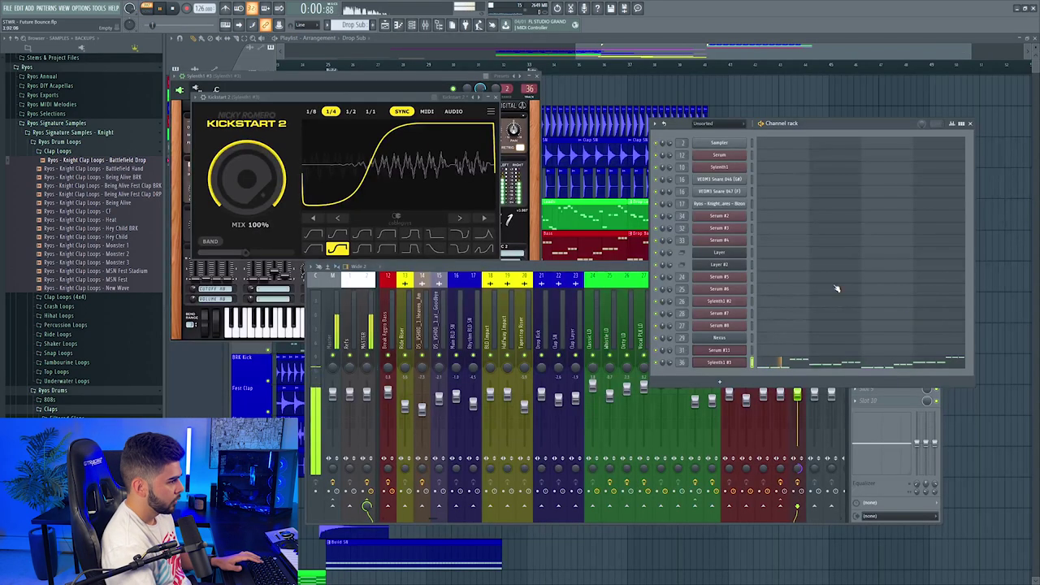
pyautogui.click(627, 271)
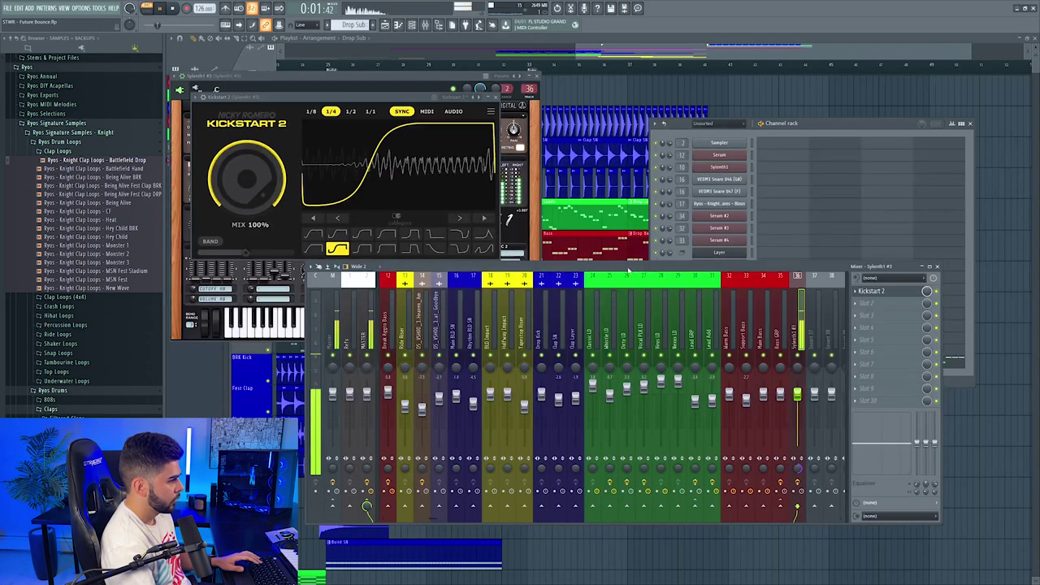
pyautogui.click(868, 303)
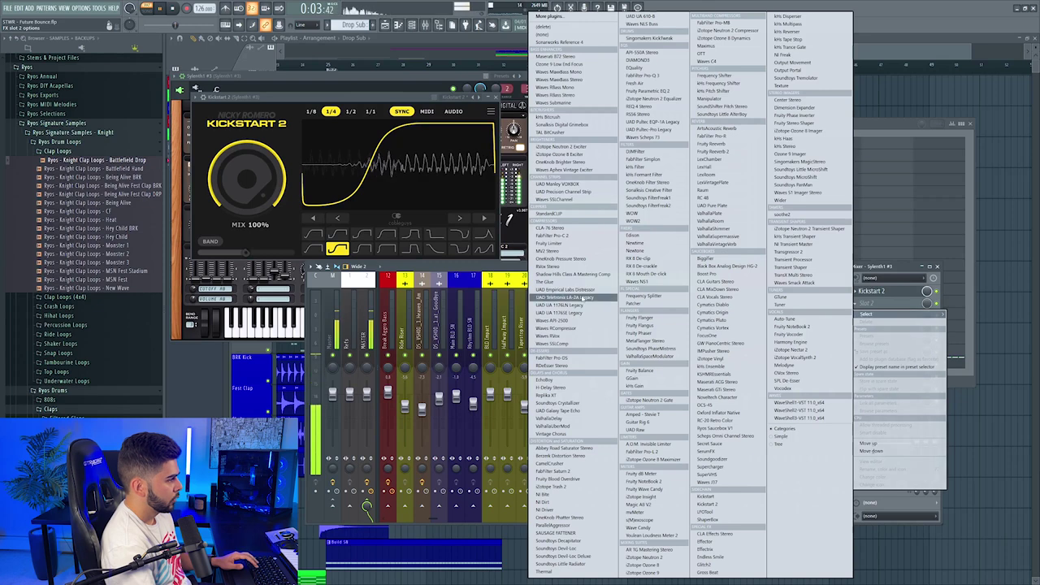
pyautogui.click(559, 343)
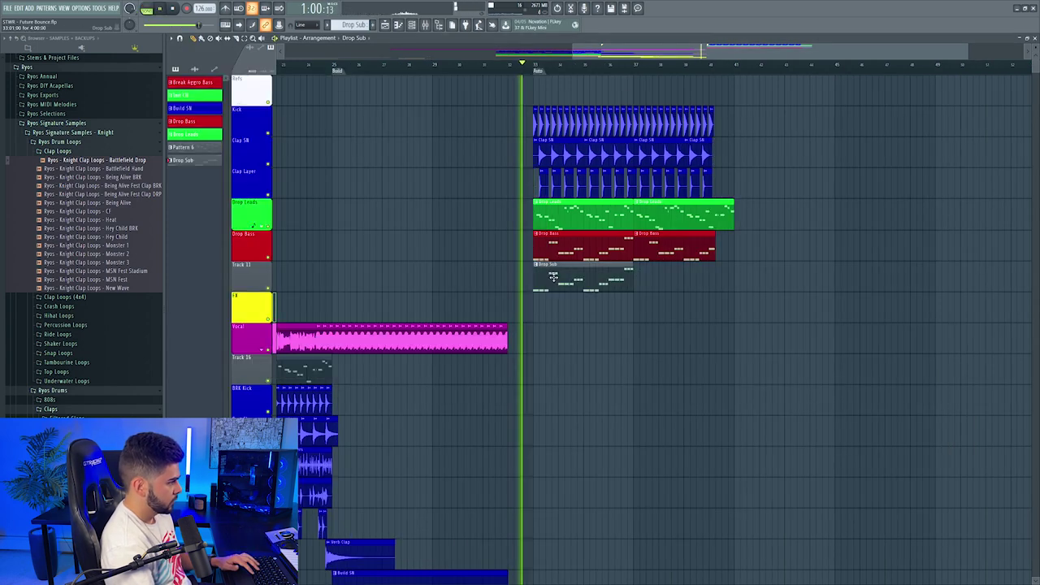
# Step: Auto-name playlist Track 11 after its Drop Sub clip and colour the track red
pyautogui.rightClick(244, 263)
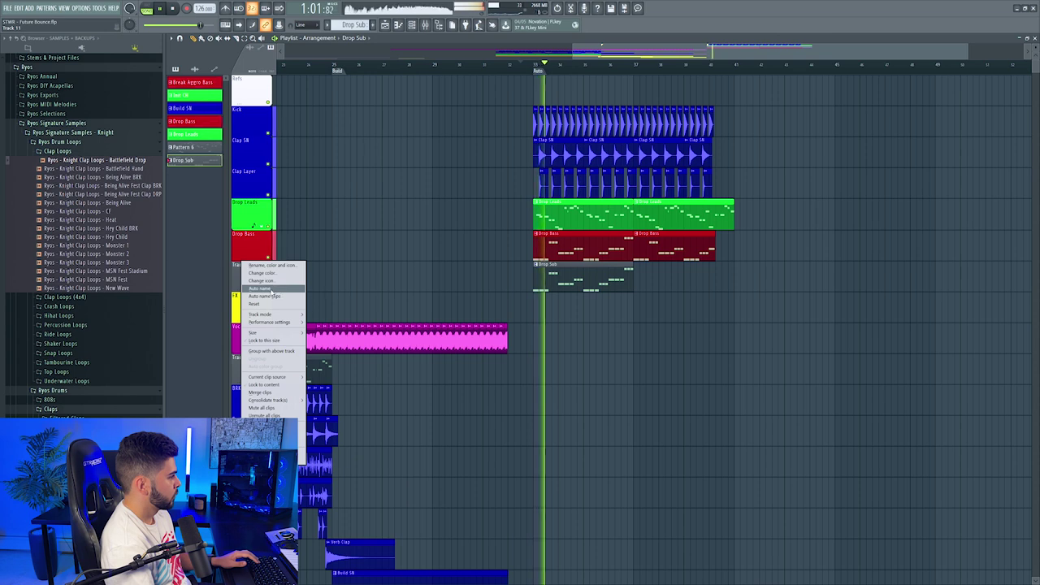
pyautogui.click(272, 290)
pyautogui.rightClick(258, 274)
pyautogui.click(275, 265)
pyautogui.click(270, 255)
pyautogui.click(320, 392)
pyautogui.press('Return')
# Step: Apply the Drop Sub track's name and colour to its clip and place a second Drop Sub clip after the first
pyautogui.rightClick(254, 278)
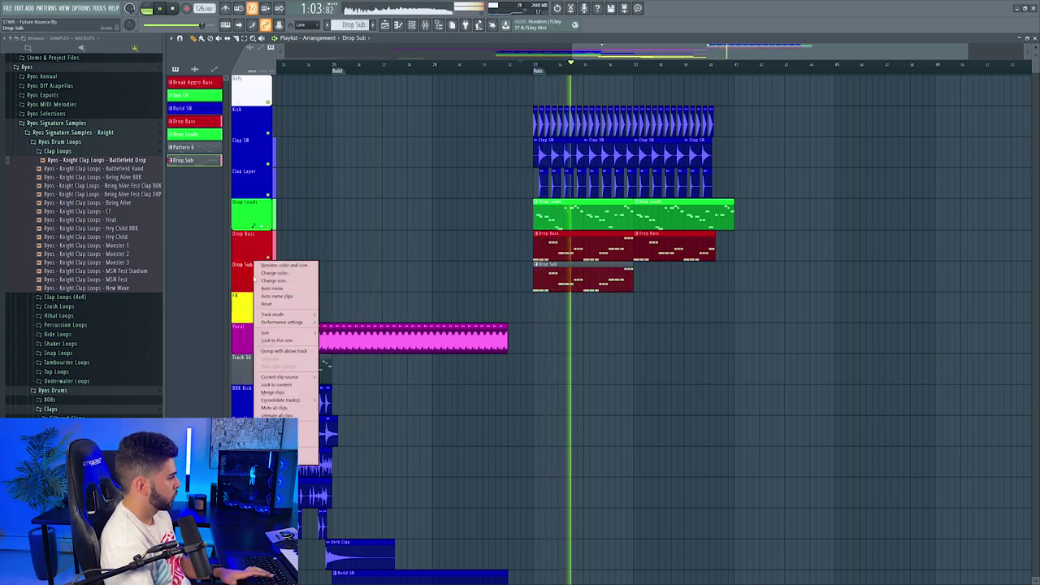
pyautogui.click(276, 295)
pyautogui.click(641, 279)
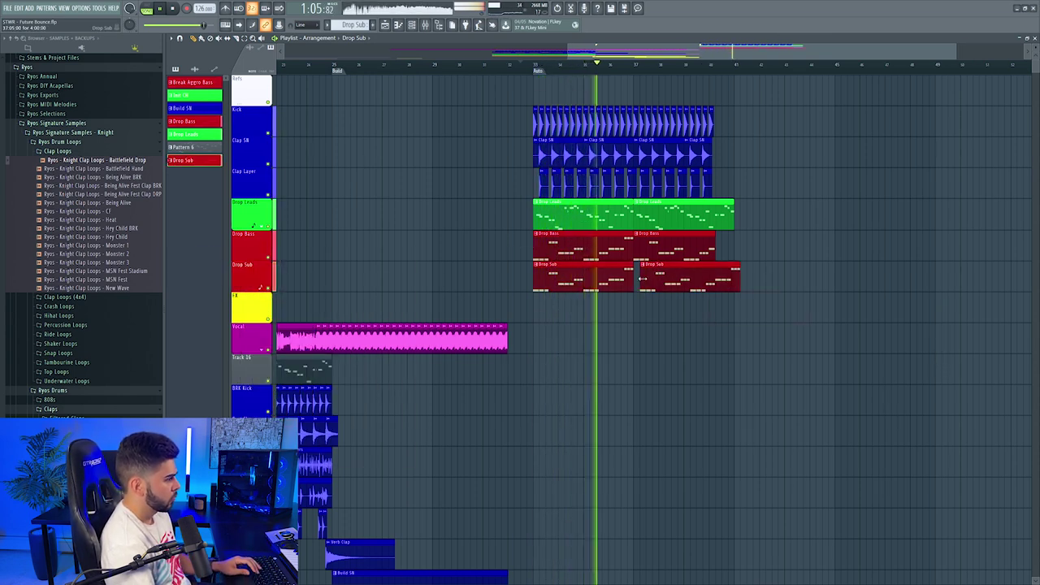
# Step: Rename the Sylenth1 #3 mixer track as Drop Sub
pyautogui.press('F9')
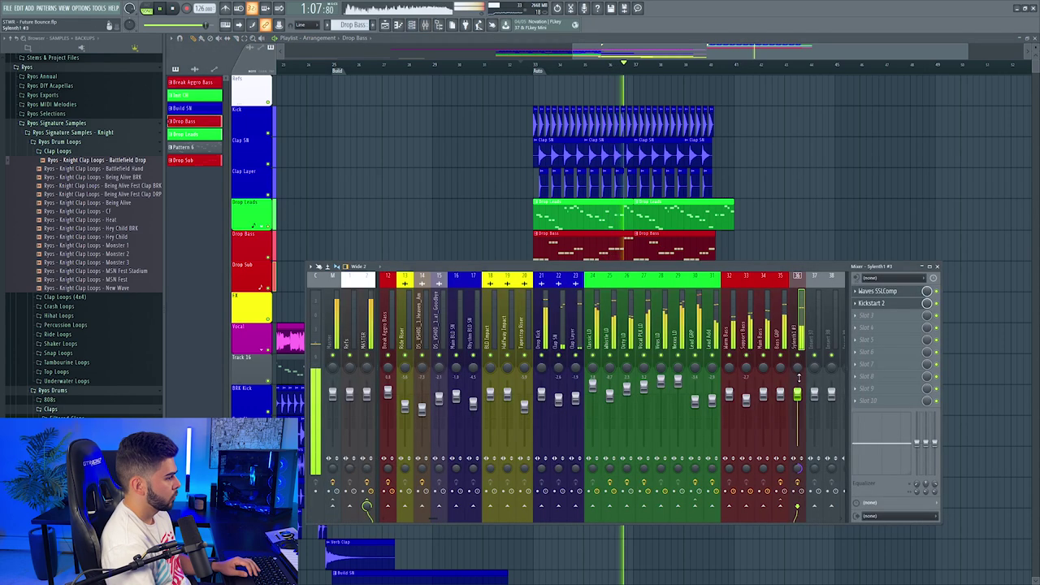
pyautogui.rightClick(799, 333)
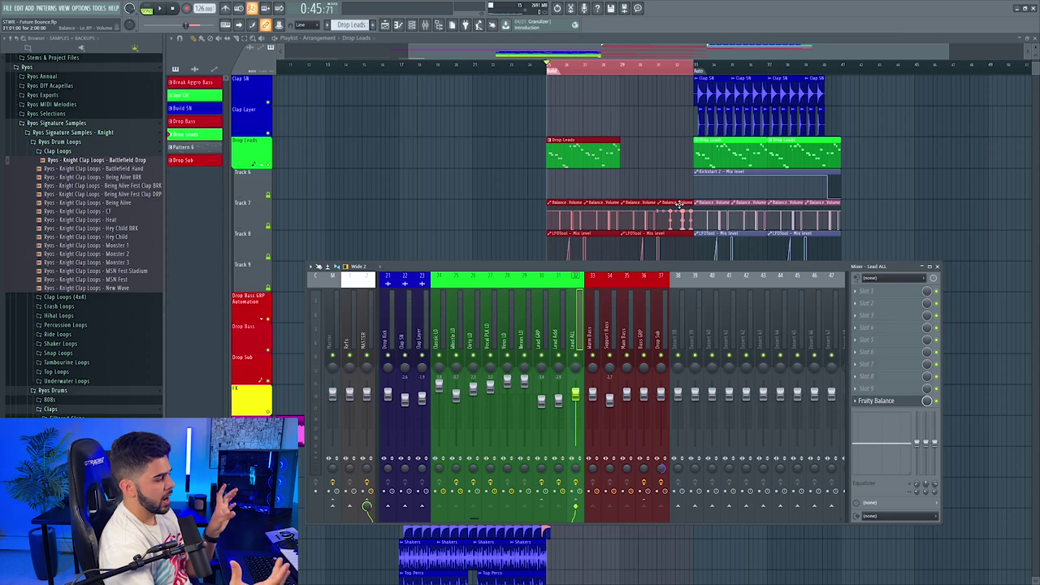
# Step: Load FabFilter Simplon in slot 1 of Lead ALL, adjust Filter 1 while the build plays and create an automation clip for its frequency
pyautogui.click(888, 290)
pyautogui.click(569, 168)
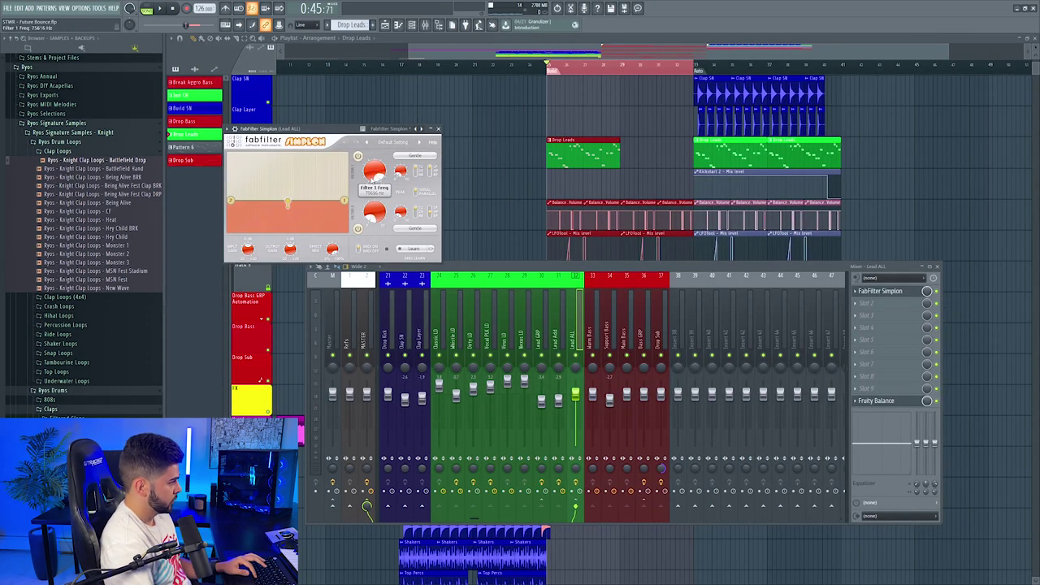
pyautogui.moveTo(371, 188); pyautogui.dragTo(369, 142)
pyautogui.press('space')
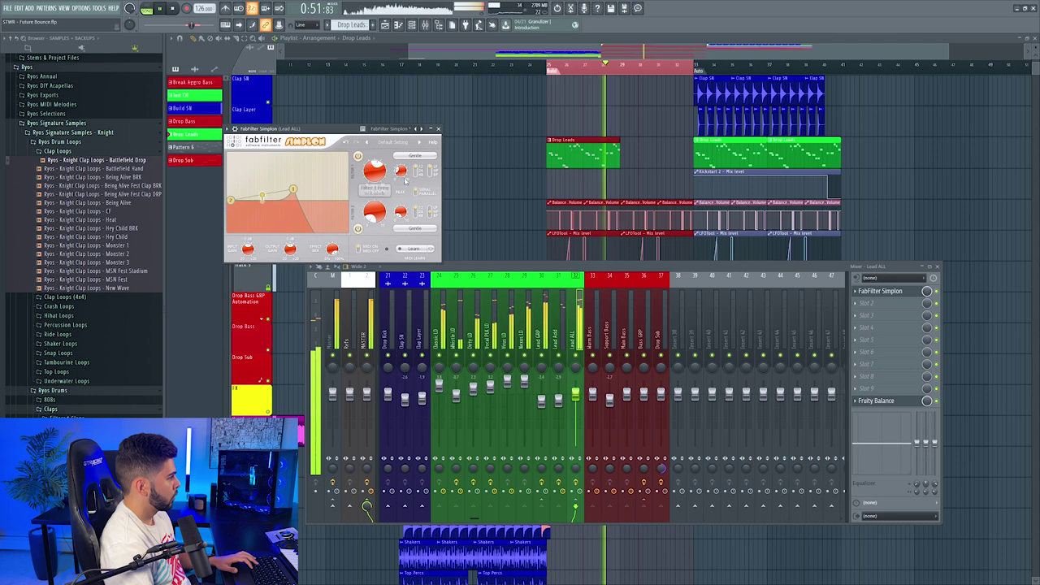
pyautogui.press('space')
pyautogui.click(98, 8)
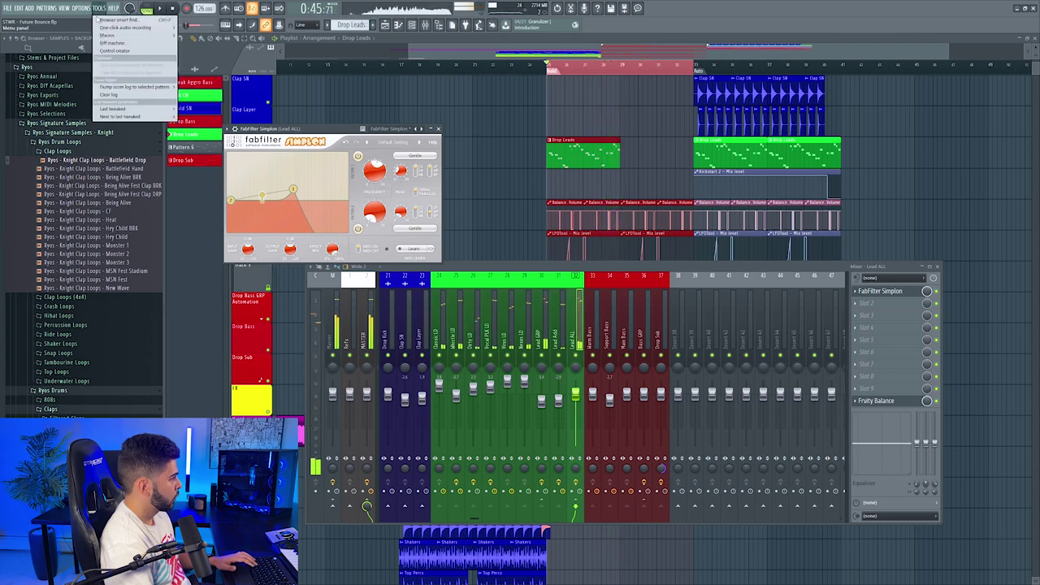
# Step: Place a short Kickstart 2 - Mix level automation clip on Track 7 at bar 25, remove the misplaced copy and play the build
pyautogui.click(709, 210)
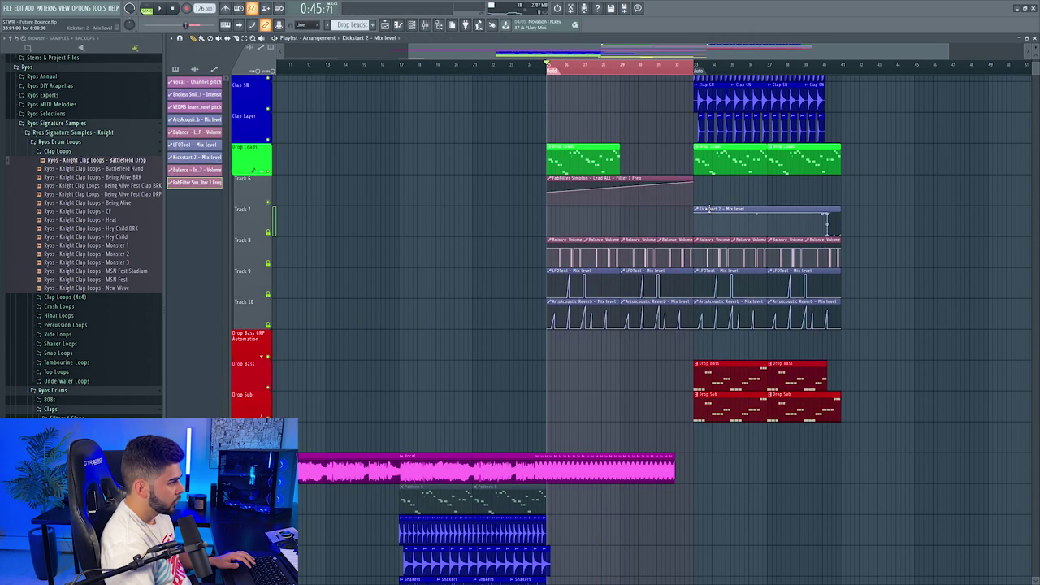
pyautogui.click(431, 222)
pyautogui.moveTo(464, 213); pyautogui.dragTo(493, 209)
pyautogui.press('space')
pyautogui.keyDown('shift'); pyautogui.rightClick(549, 214); pyautogui.keyUp('shift')
pyautogui.rightClick(492, 212)
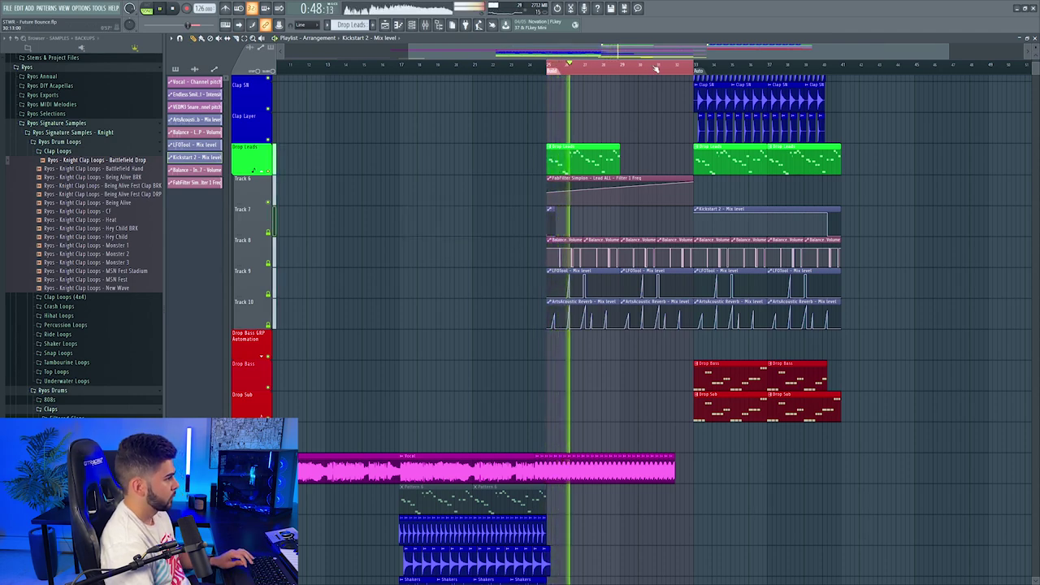
# Step: Make the first Drop Leads clip at bar 25 unique as Drop Leads #2
pyautogui.scroll(3, 655, 69)
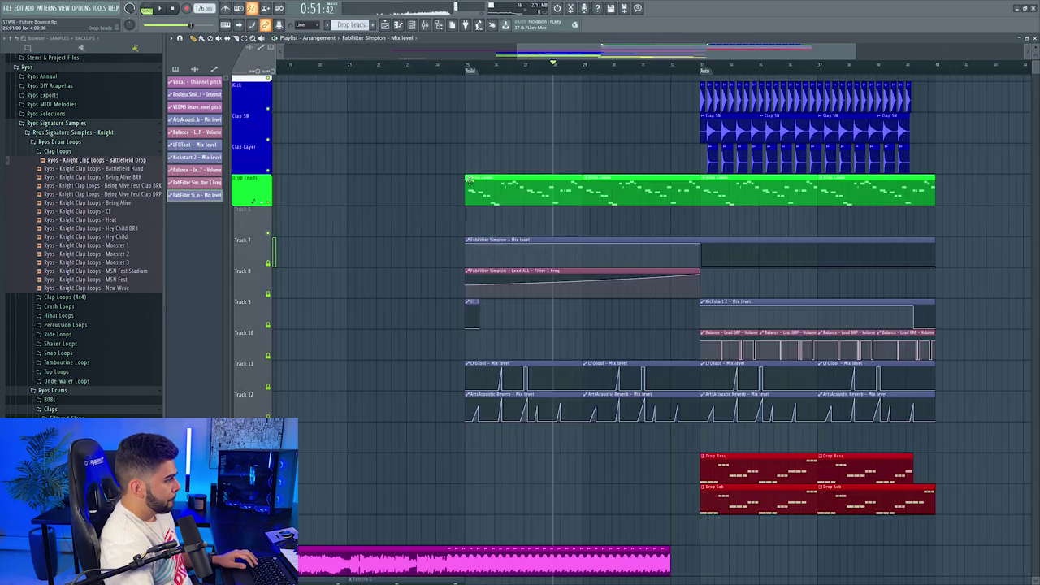
pyautogui.click(468, 178)
pyautogui.click(488, 231)
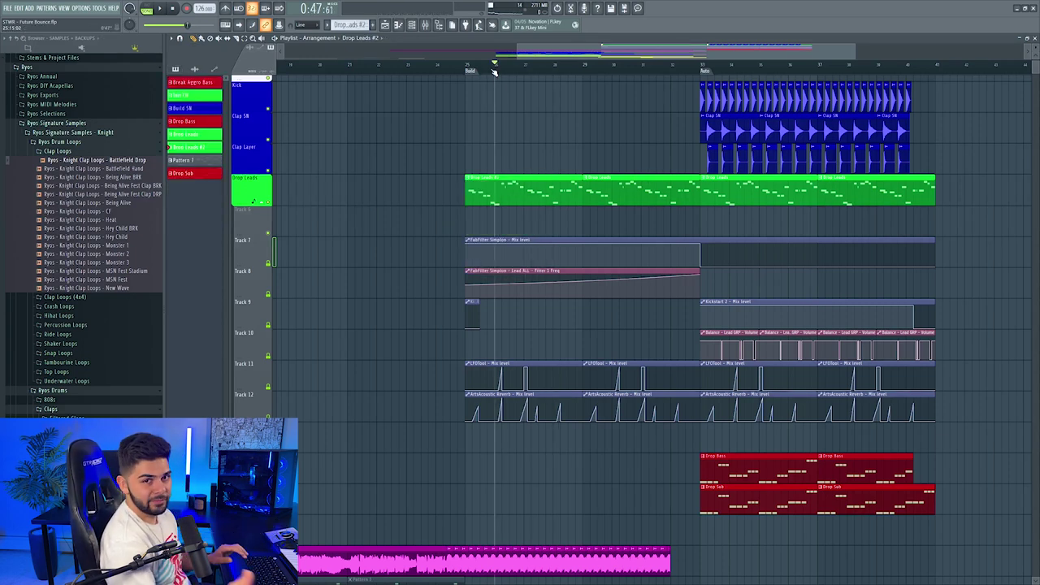
# Step: Review the build's drum, riser and impact clips, then play the Drop Leads #2 clip from bar 26
pyautogui.scroll(-10, 551, 199)
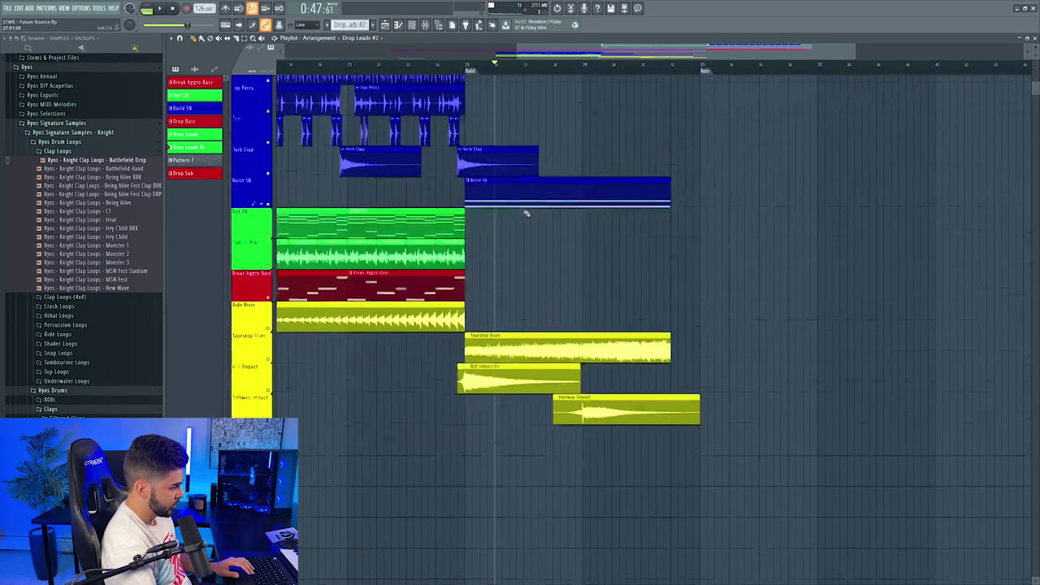
pyautogui.scroll(-1, 551, 199)
pyautogui.scroll(2, 541, 204)
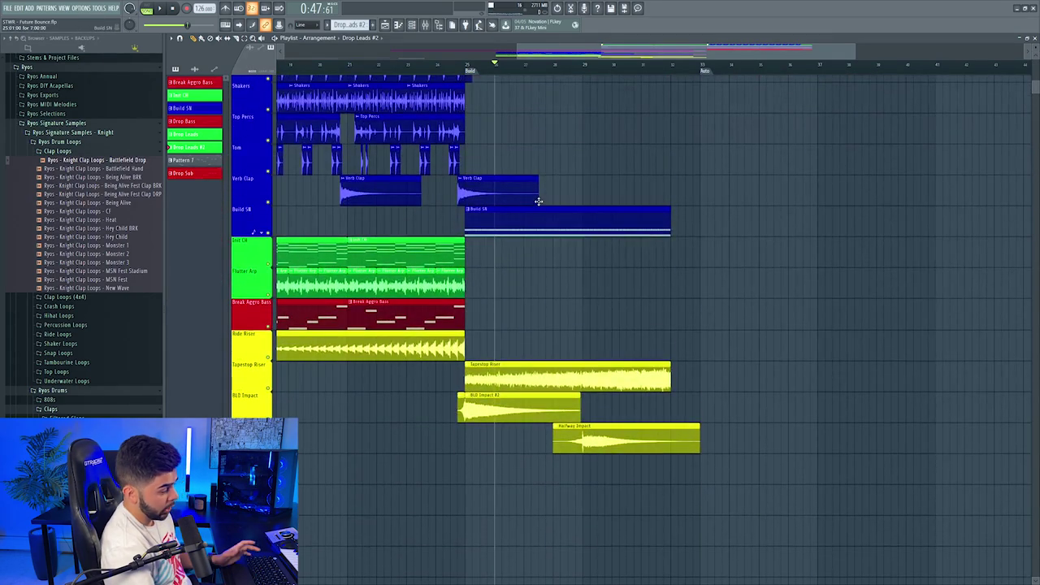
pyautogui.scroll(1, 505, 200)
pyautogui.click(467, 65)
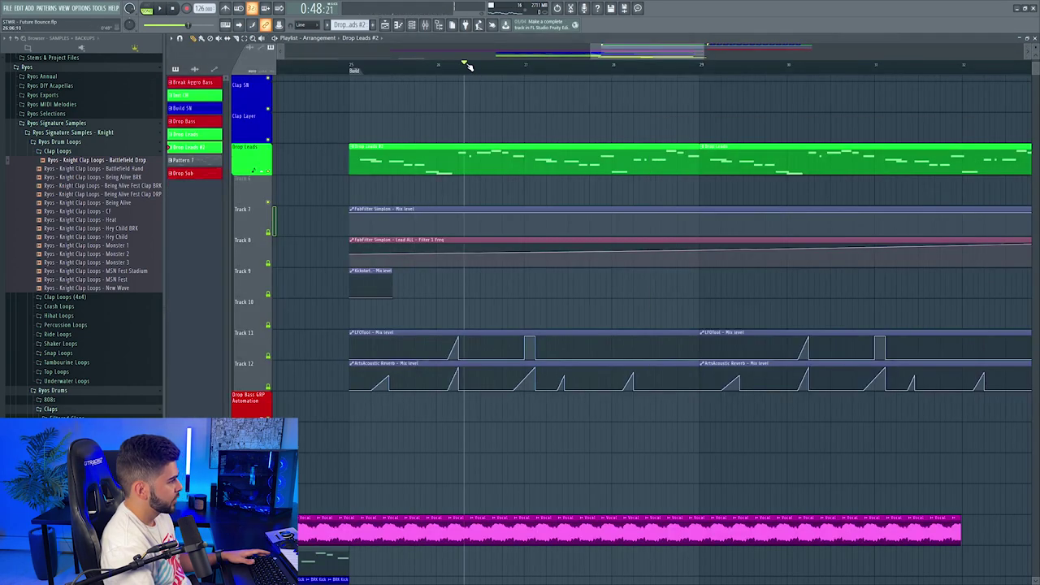
pyautogui.scroll(2, 469, 65)
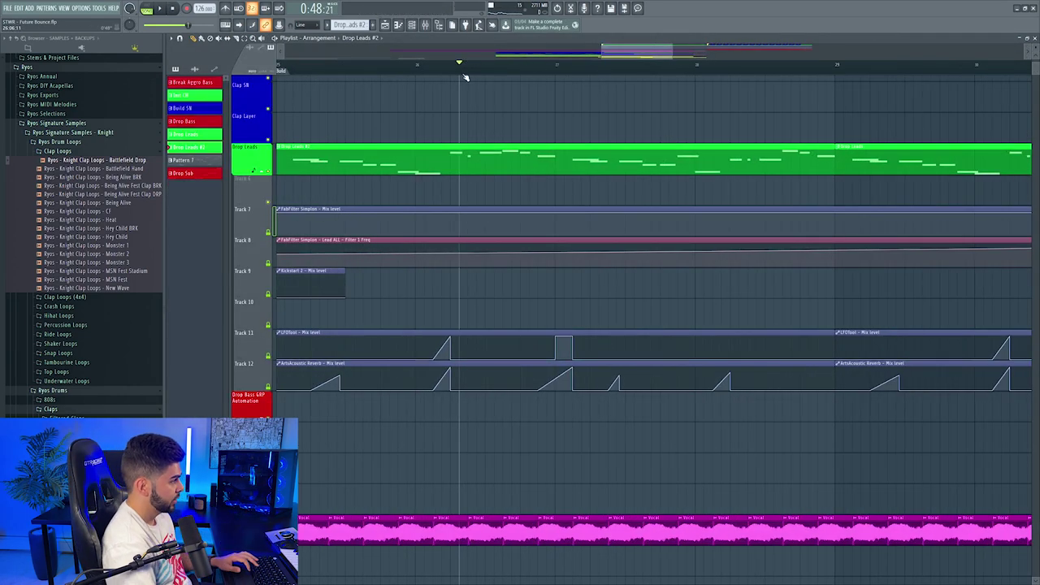
pyautogui.press('space')
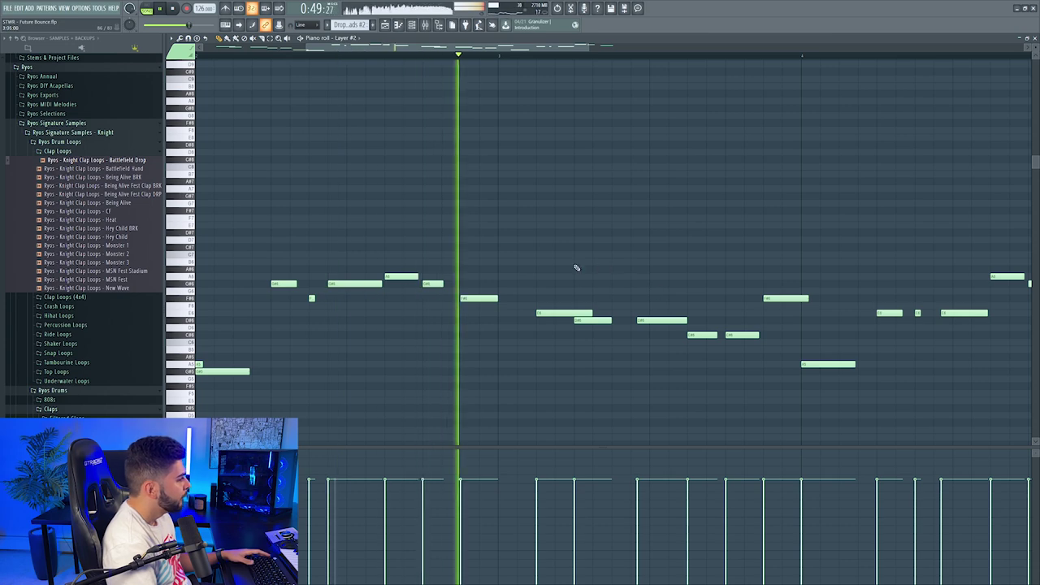
# Step: Delete the selected later notes in Drop Leads #2 and fill the end with evenly repeated C# notes up to bar 8
pyautogui.scroll(-2, 541, 64)
pyautogui.scroll(-2, 546, 57)
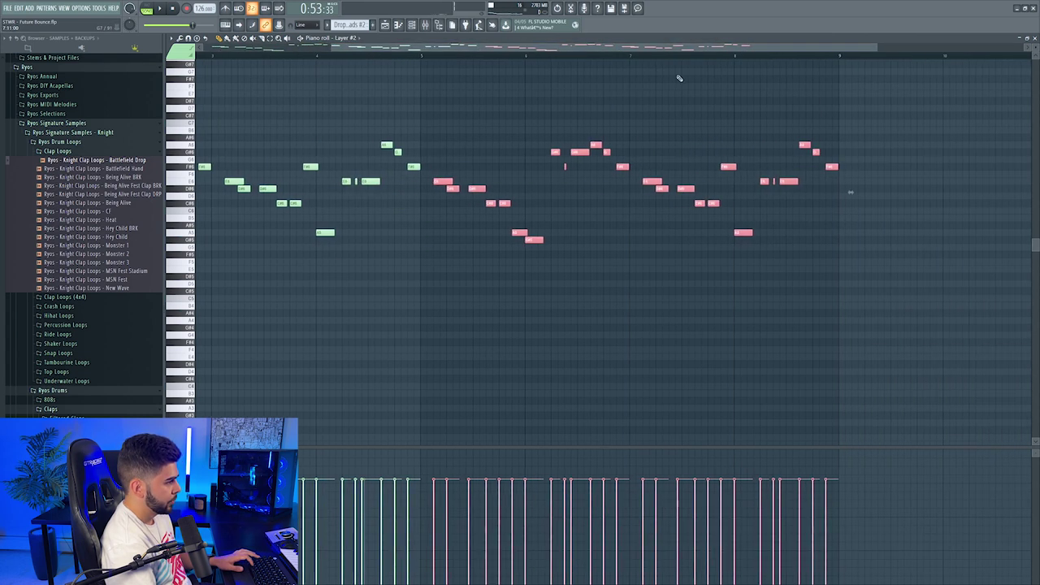
pyautogui.moveTo(580, 98); pyautogui.dragTo(838, 239)
pyautogui.press('Delete')
pyautogui.moveTo(599, 203); pyautogui.dragTo(962, 201)
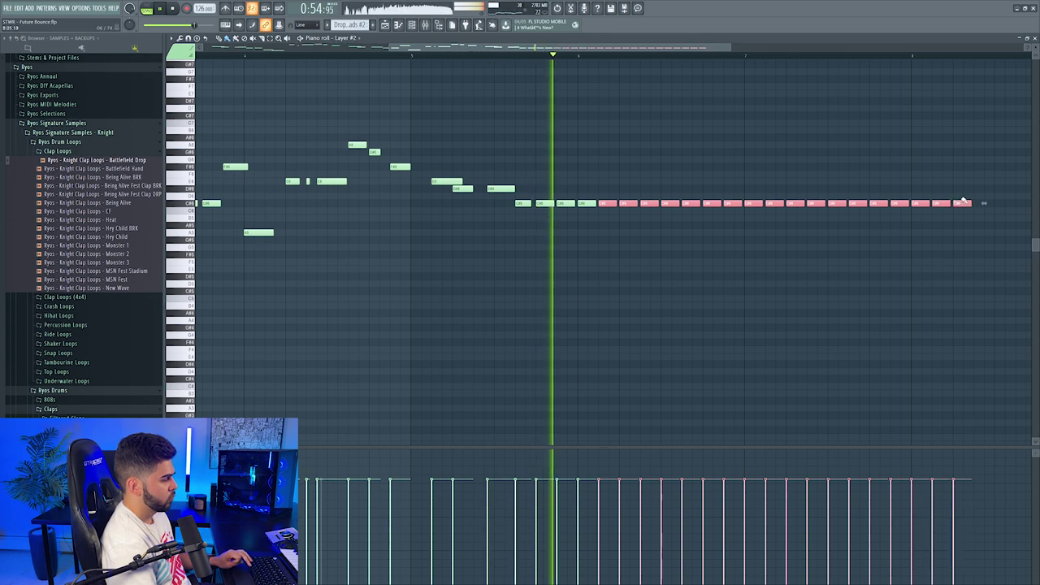
pyautogui.rightClick(961, 203)
pyautogui.rightClick(942, 203)
pyautogui.rightClick(924, 204)
pyautogui.moveTo(751, 205); pyautogui.dragTo(905, 204)
pyautogui.press('Escape')
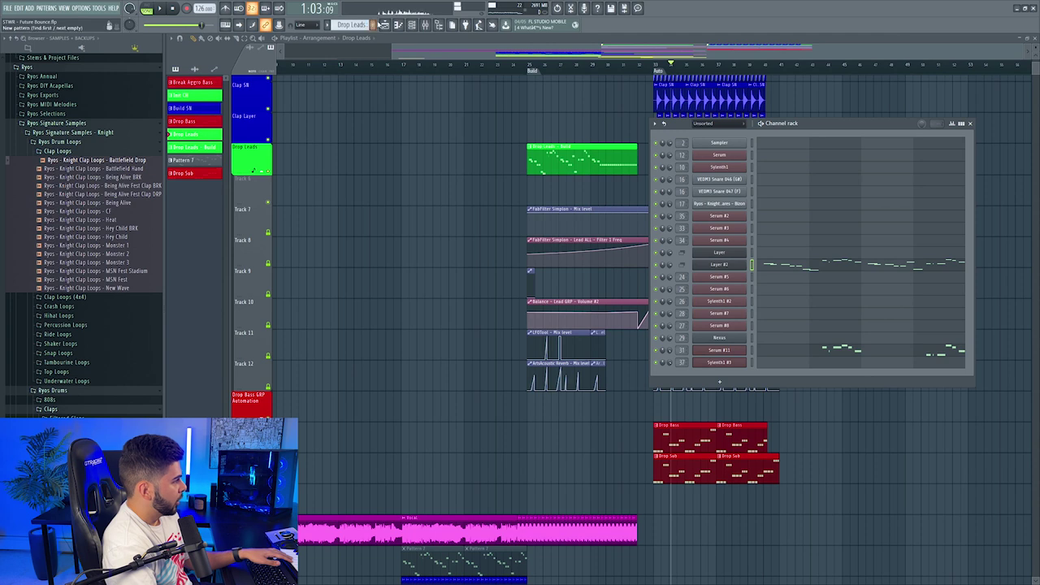
# Step: Review the drop lead mixer levels, the Pluck LD Serum effects and the Balance volume clips on Track 10
pyautogui.click(424, 24)
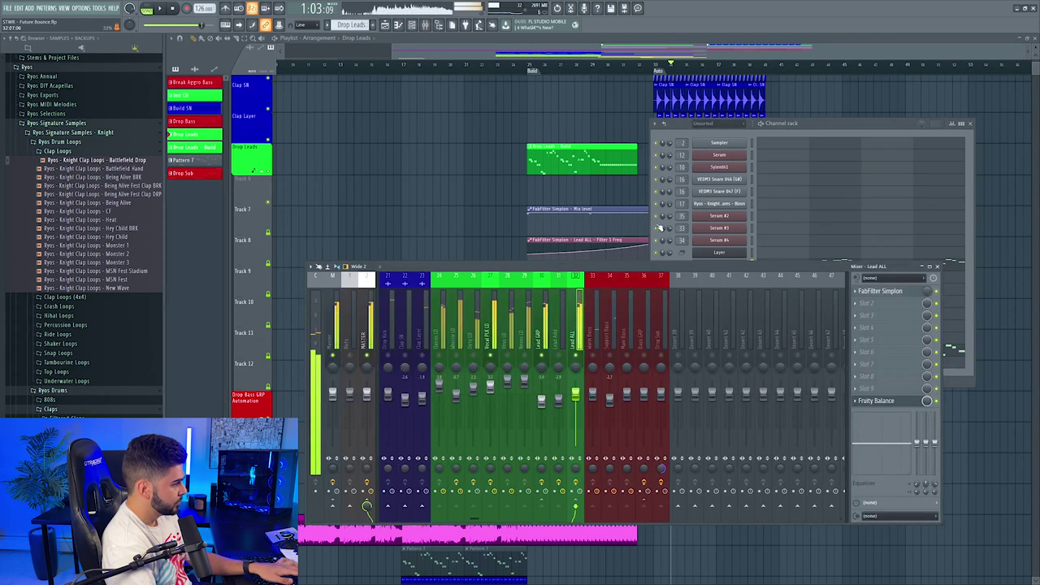
pyautogui.click(792, 132)
pyautogui.click(720, 324)
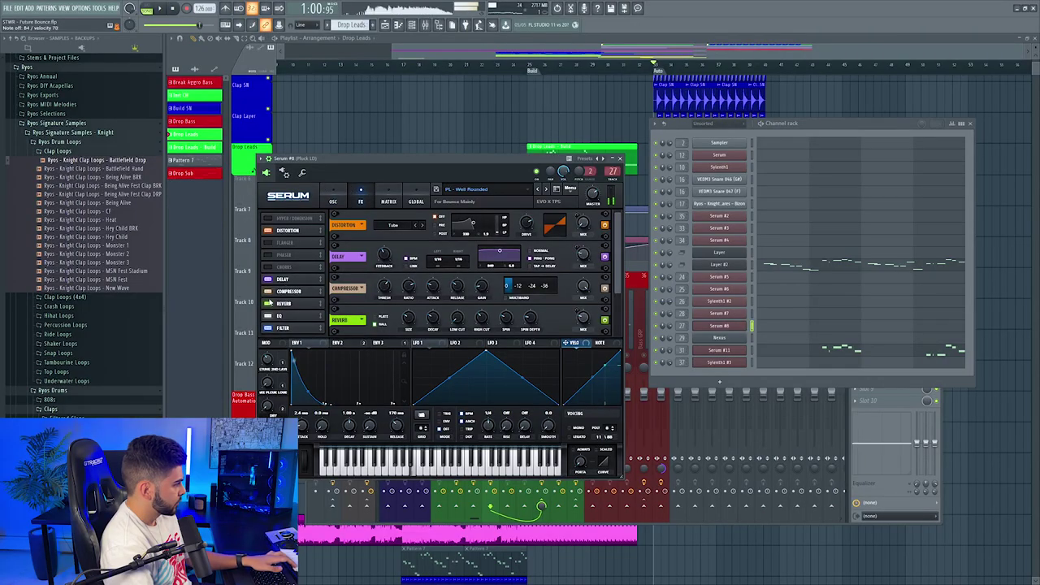
pyautogui.click(619, 159)
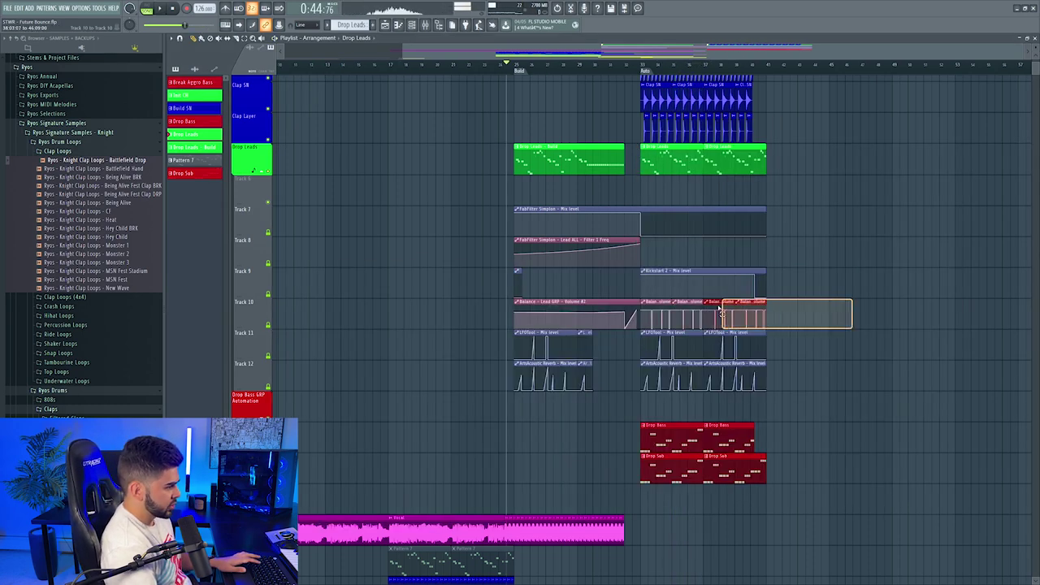
pyautogui.moveTo(719, 309); pyautogui.dragTo(682, 309)
pyautogui.scroll(-2, 633, 71)
pyautogui.click(540, 67)
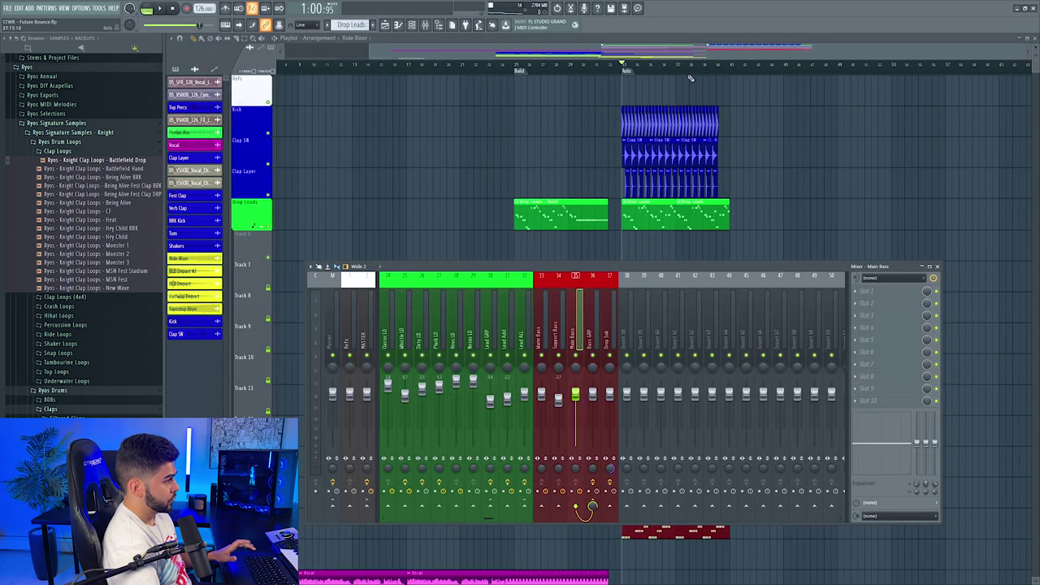
# Step: Place two Init CH pattern clips on the Init CH track to fill bars 9 to 17
pyautogui.moveTo(539, 51); pyautogui.dragTo(455, 54)
pyautogui.scroll(-4, 304, 202)
pyautogui.scroll(4, 304, 202)
pyautogui.scroll(-6, 383, 247)
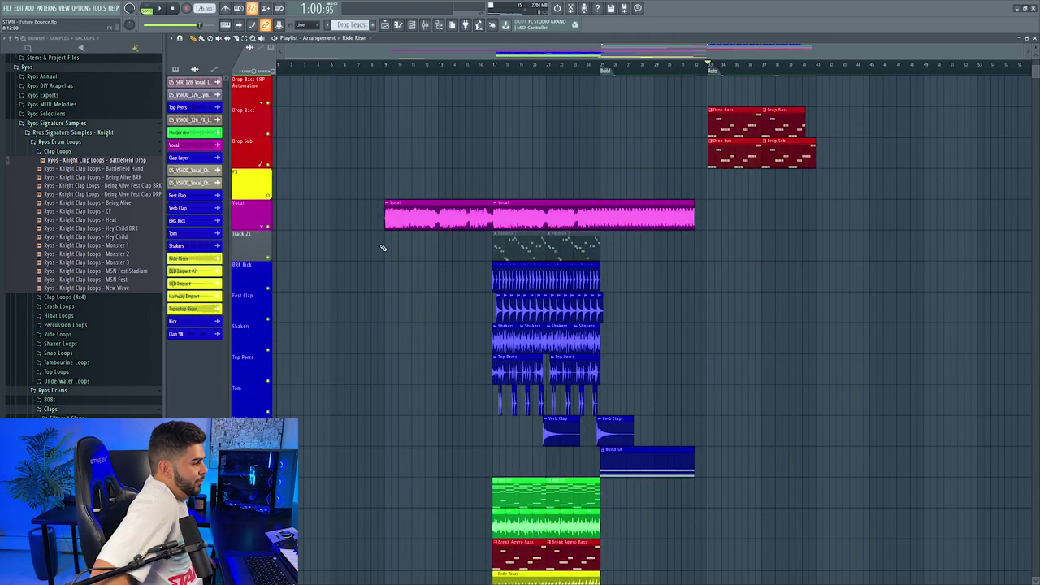
pyautogui.scroll(4, 395, 135)
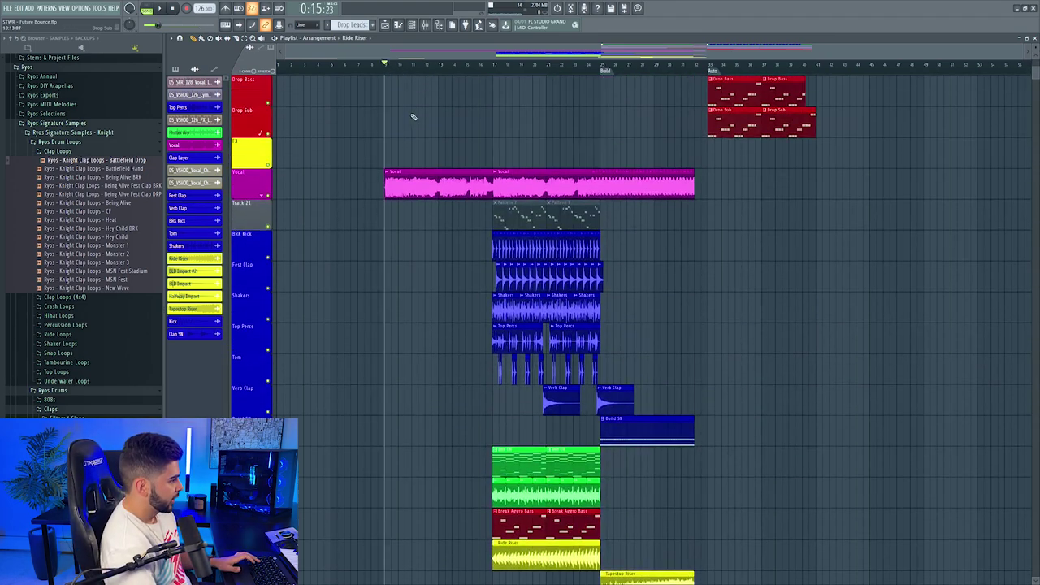
pyautogui.press('space')
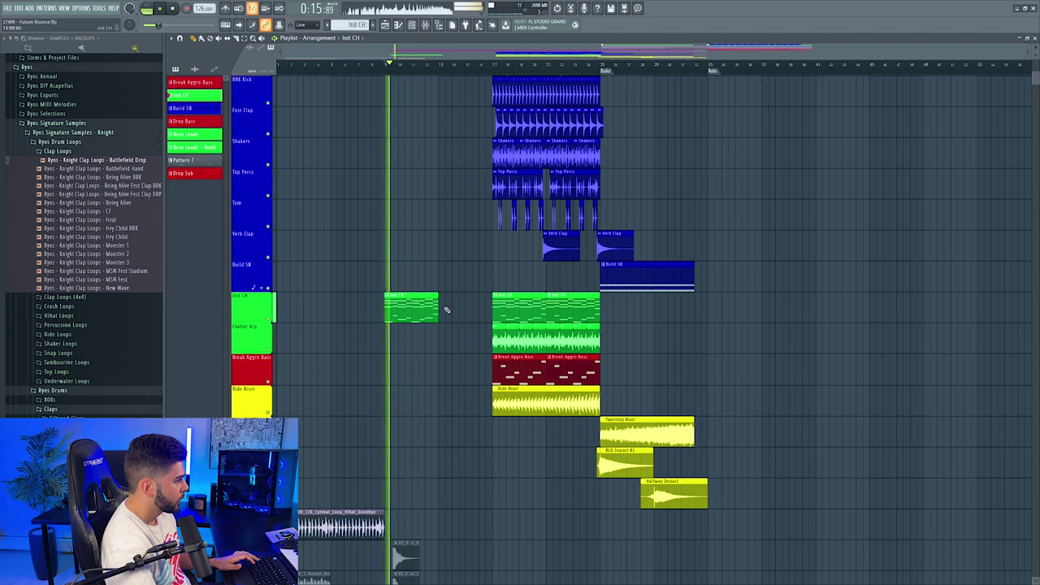
pyautogui.click(446, 312)
pyautogui.press('space')
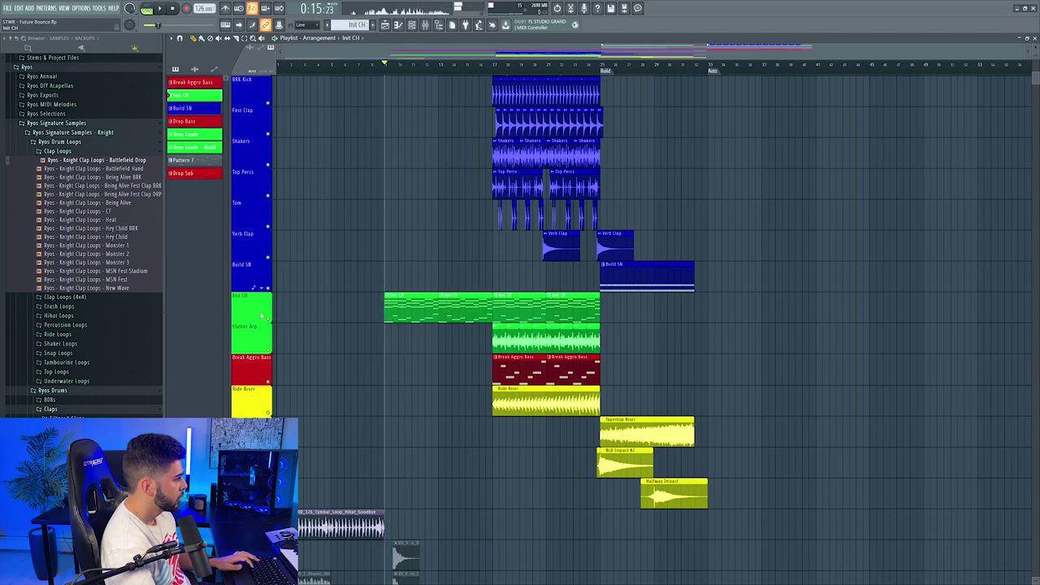
# Step: Insert a track below Init CH and create an automation clip there for its Kickstart 2 mix level from bar 9 to 17
pyautogui.press('shift+Insert')
pyautogui.scroll(-1, 250, 310)
pyautogui.moveTo(384, 71); pyautogui.dragTo(494, 73)
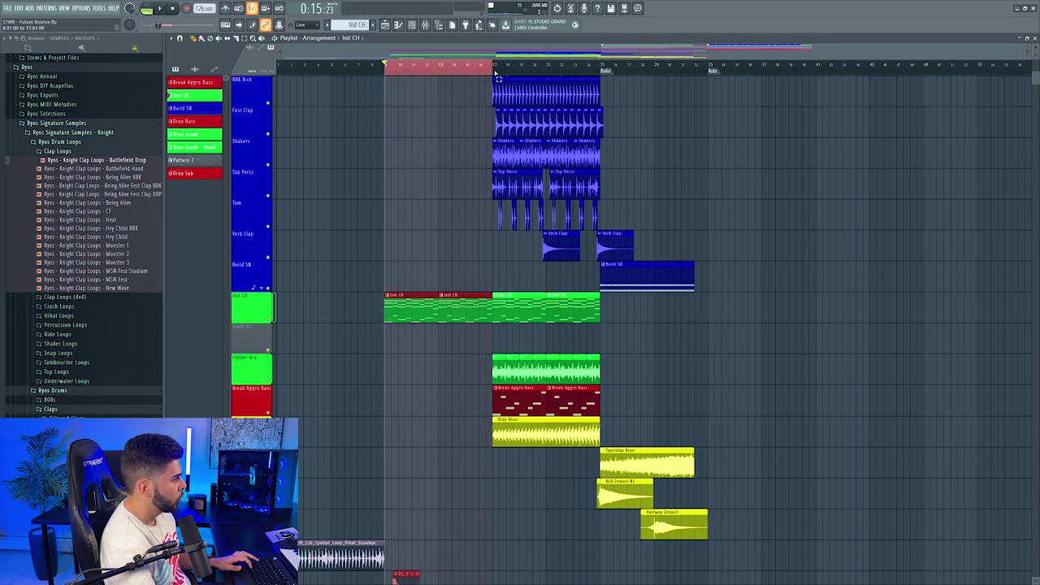
pyautogui.click(429, 25)
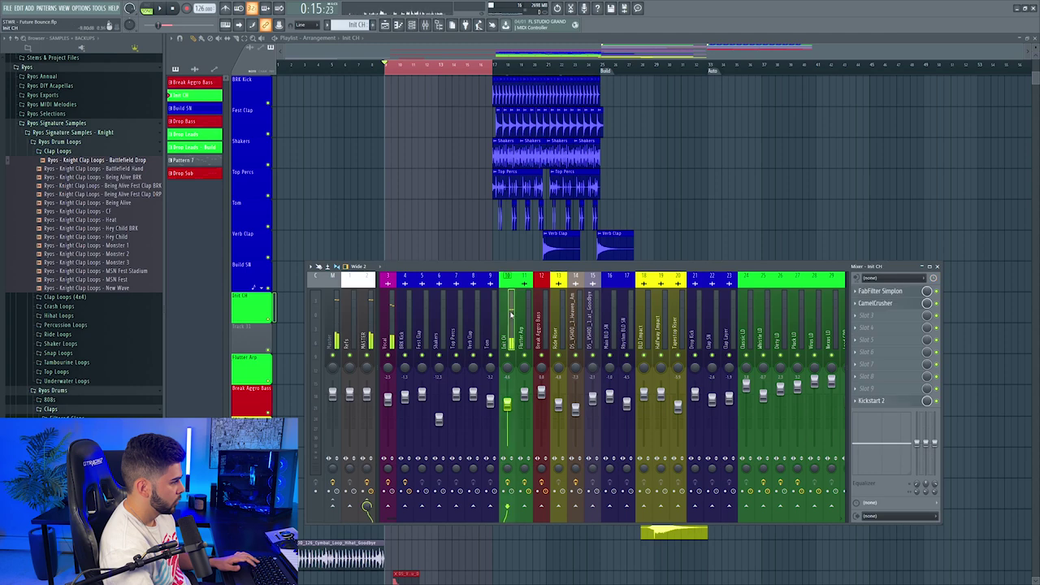
pyautogui.press('space')
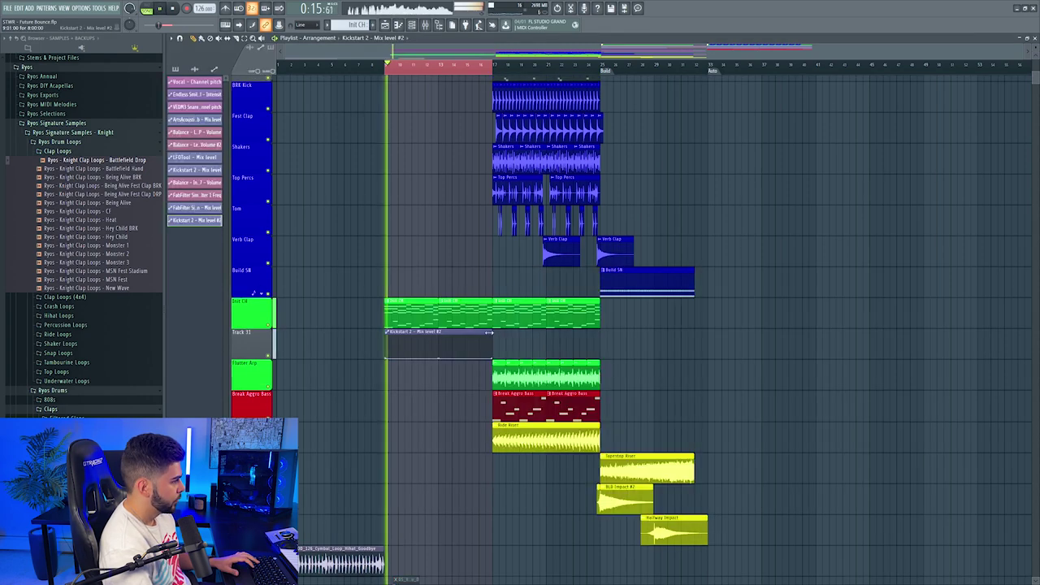
# Step: Shape the Kickstart 2 mix level automation to stay off until bar 17, then on until it drops at bar 25
pyautogui.rightClick(495, 348)
pyautogui.moveTo(495, 348); pyautogui.dragTo(493, 325)
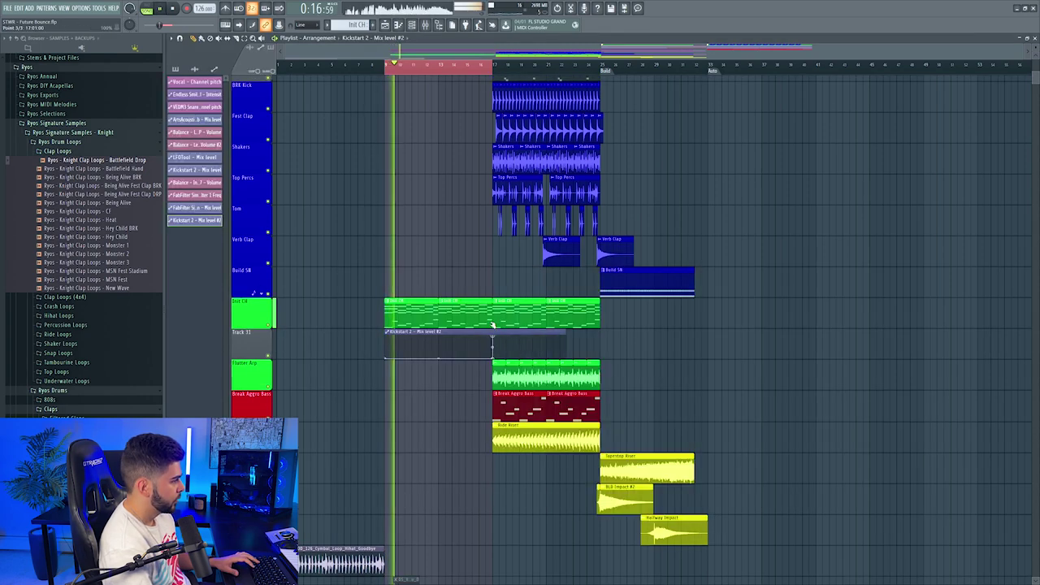
pyautogui.rightClick(601, 336)
pyautogui.rightClick(600, 357)
pyautogui.press('space')
# Step: Copy the Flutter Arp clips into bars 9 to 17 and group the Kickstart automation track under Init CH
pyautogui.moveTo(495, 377); pyautogui.dragTo(388, 382)
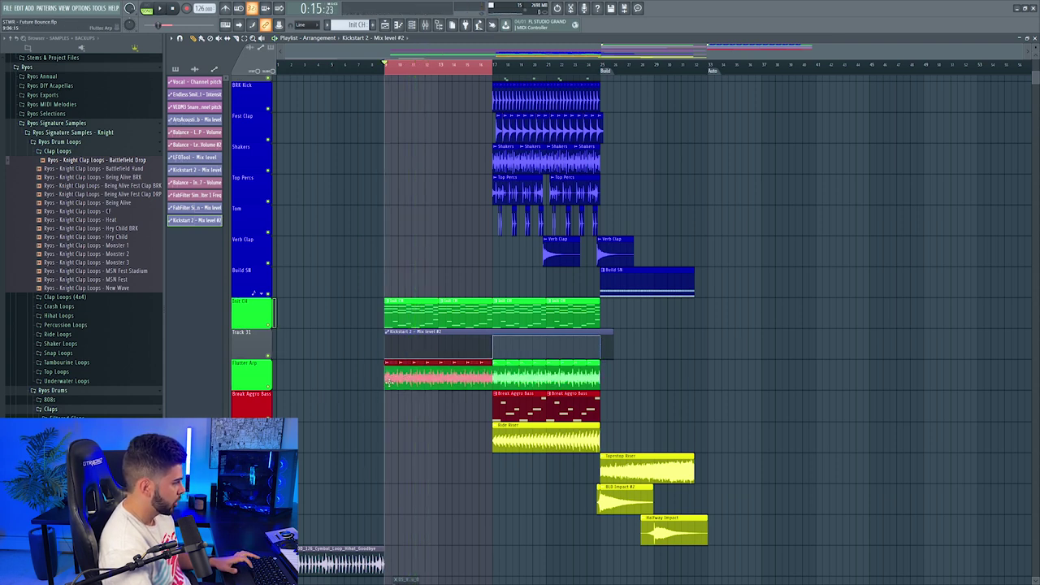
pyautogui.press('space')
pyautogui.rightClick(261, 331)
pyautogui.click(299, 413)
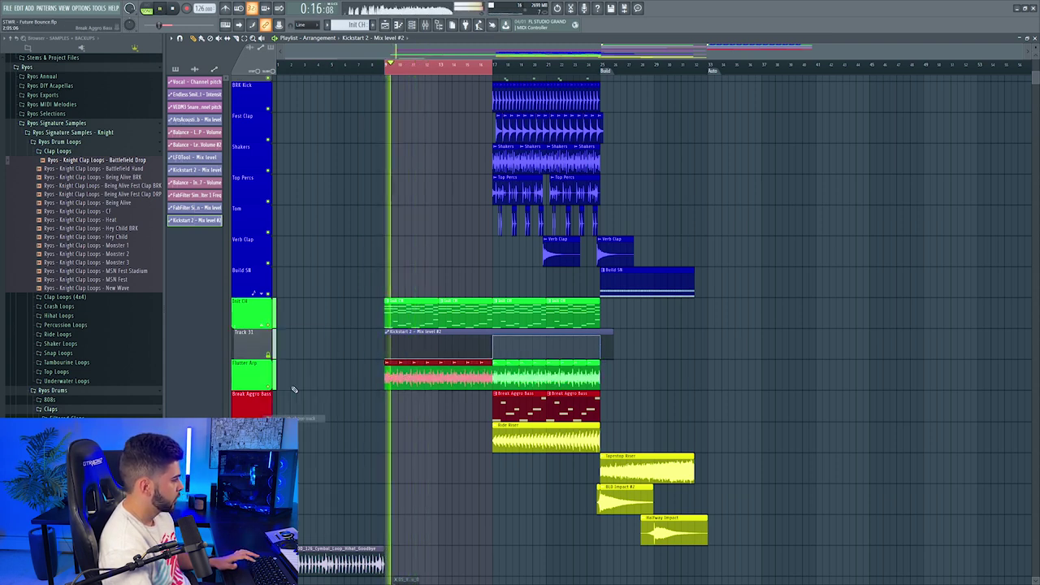
pyautogui.click(262, 324)
pyautogui.click(798, 313)
# Step: Place the Knight Short Fills - Battlefield New Wave sample on Track 22 leading into bar 17 and route it to its own mixer track
pyautogui.scroll(5, 731, 309)
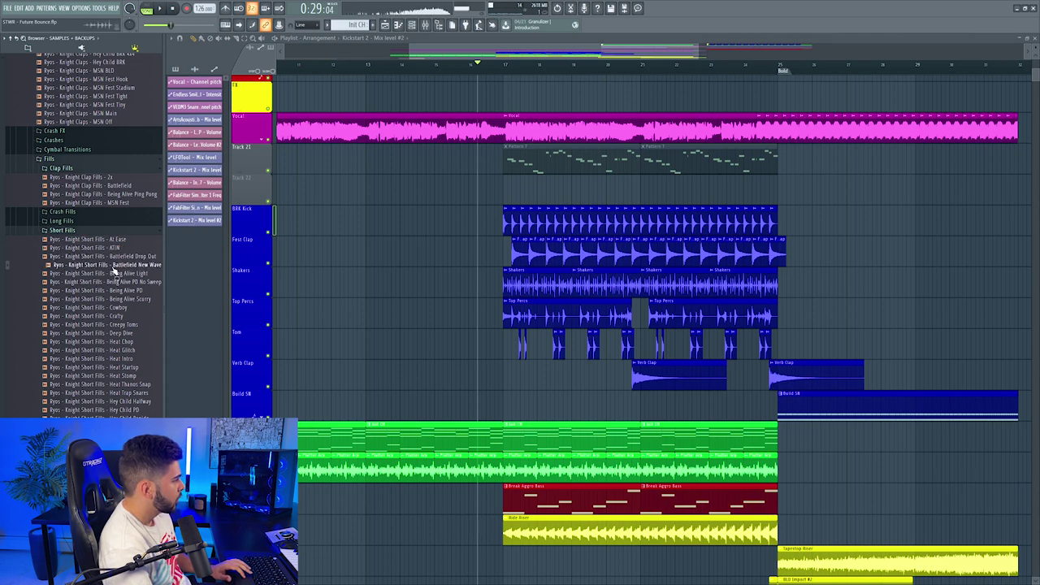
pyautogui.moveTo(113, 276); pyautogui.dragTo(495, 182)
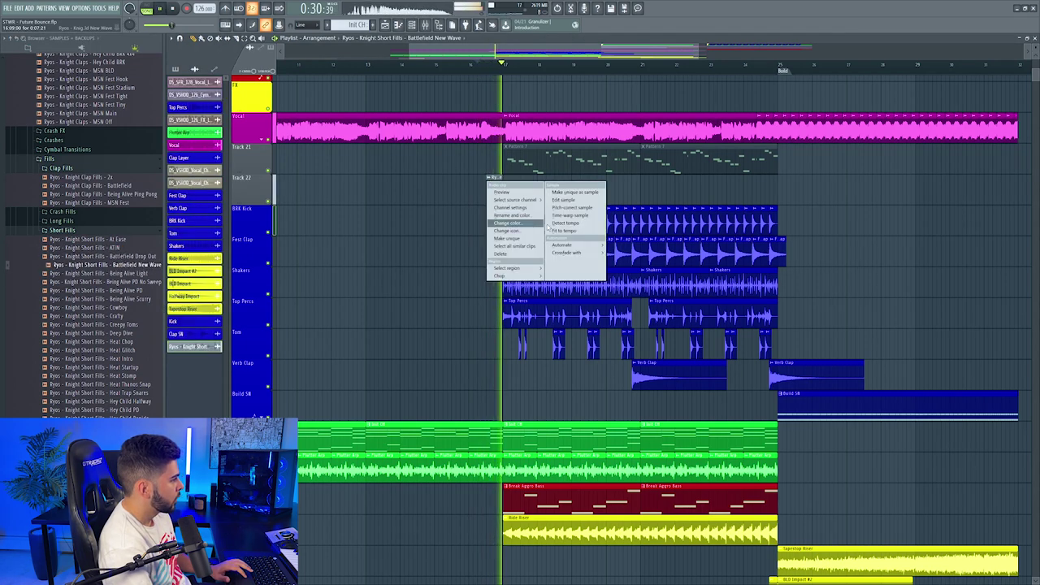
pyautogui.click(521, 306)
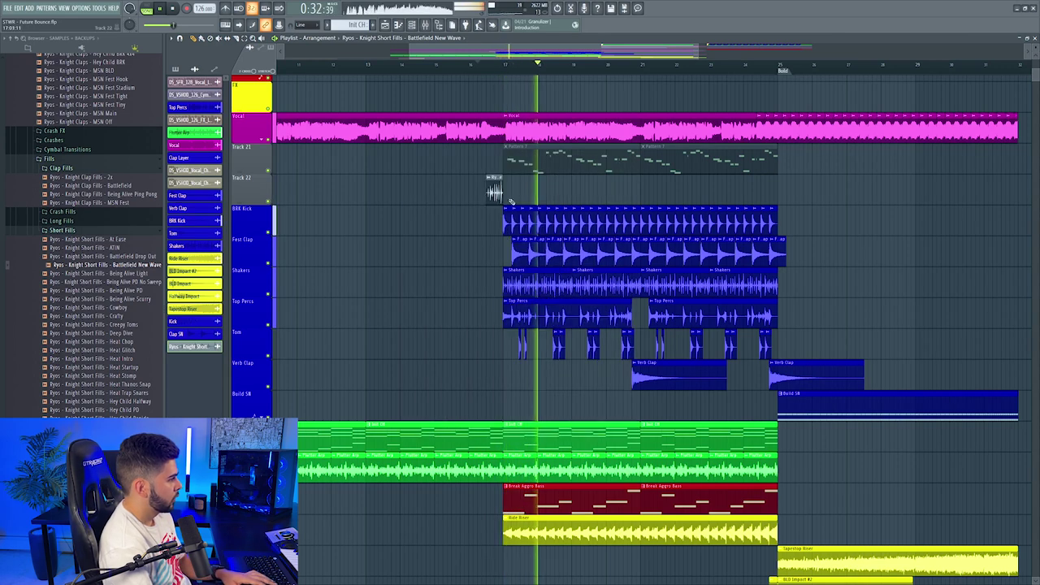
pyautogui.doubleClick(495, 183)
pyautogui.hotkey('ctrl', 'l')
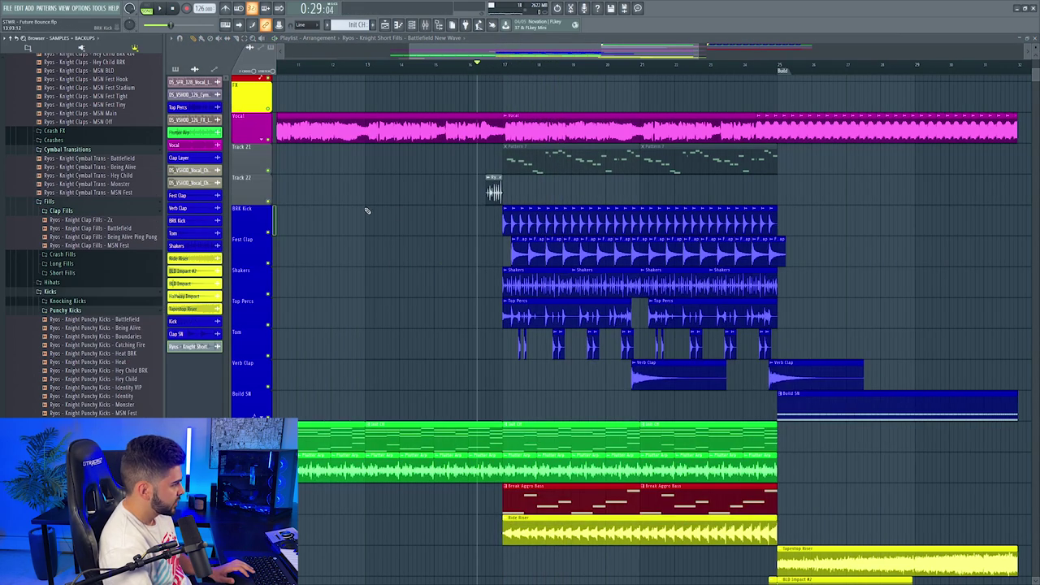
# Step: Insert a track above the short fill and place the Knight Cymbal Trans - Battlefield sample so it peaks at bar 17
pyautogui.rightClick(237, 176)
pyautogui.click(265, 342)
pyautogui.moveTo(90, 157); pyautogui.dragTo(501, 175)
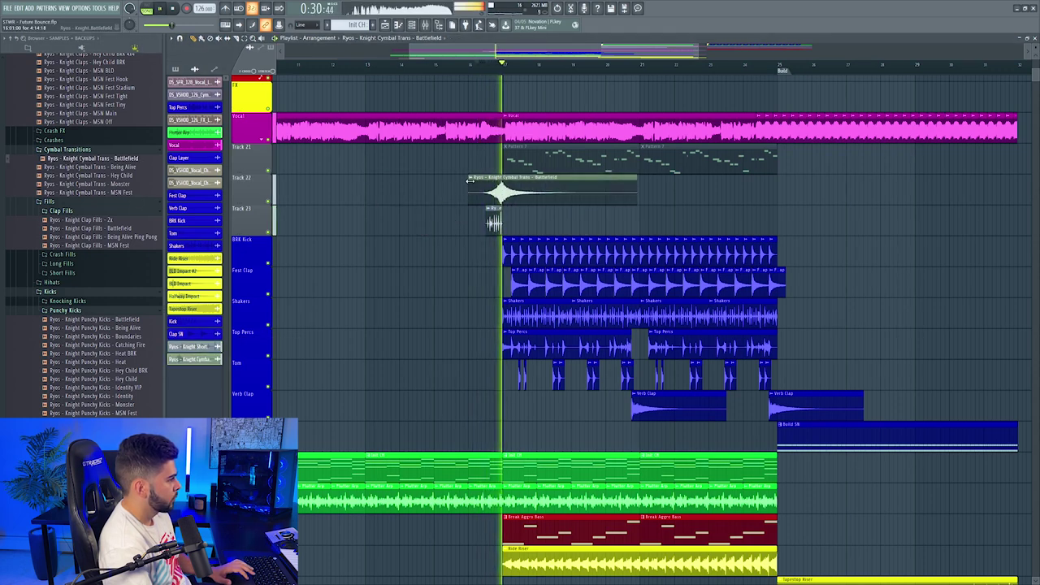
pyautogui.press('space')
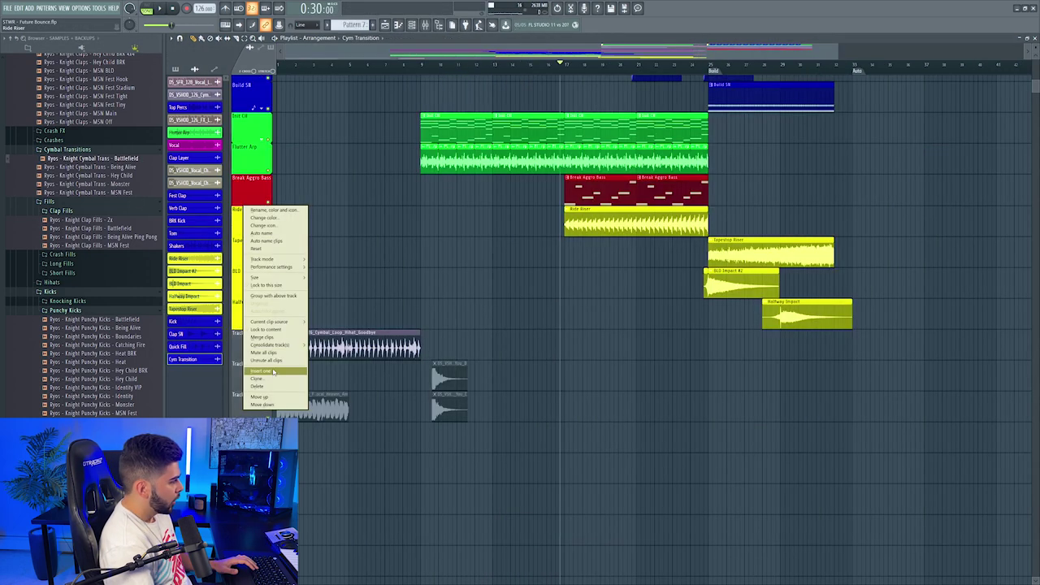
# Step: Insert a track above Ride Riser, place the Knight Downlifters - Being Alive BLD sample at bar 17 and lower its mixer level to -8.5 dB
pyautogui.click(269, 372)
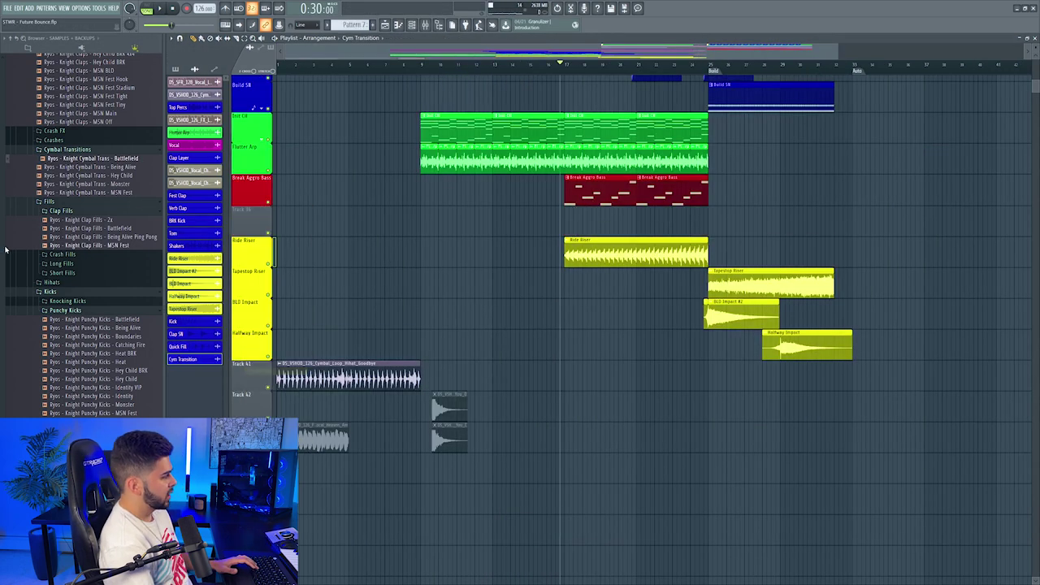
pyautogui.scroll(-10, 49, 349)
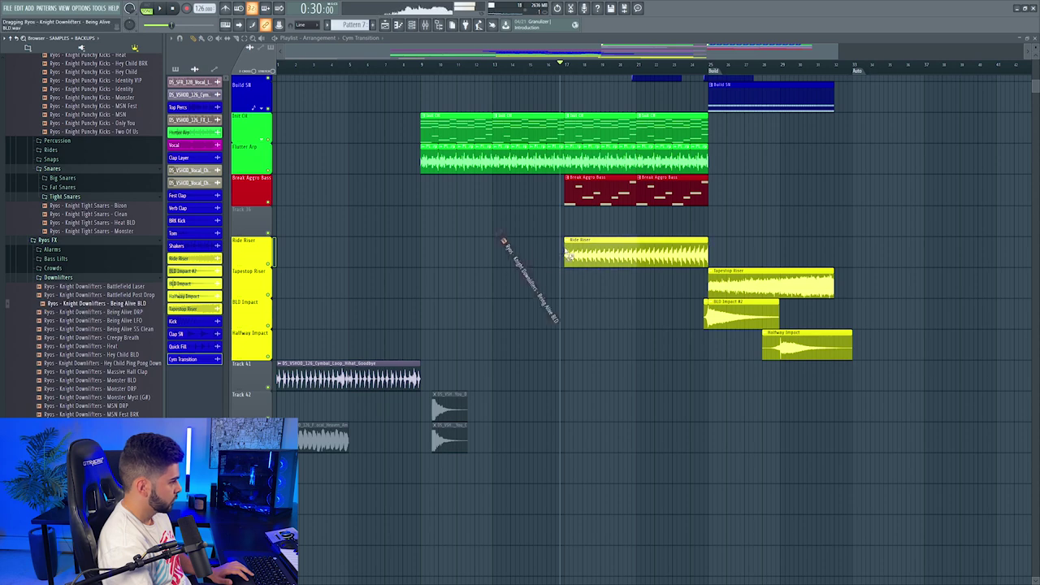
pyautogui.moveTo(570, 257); pyautogui.dragTo(568, 228)
pyautogui.press('space')
pyautogui.doubleClick(577, 213)
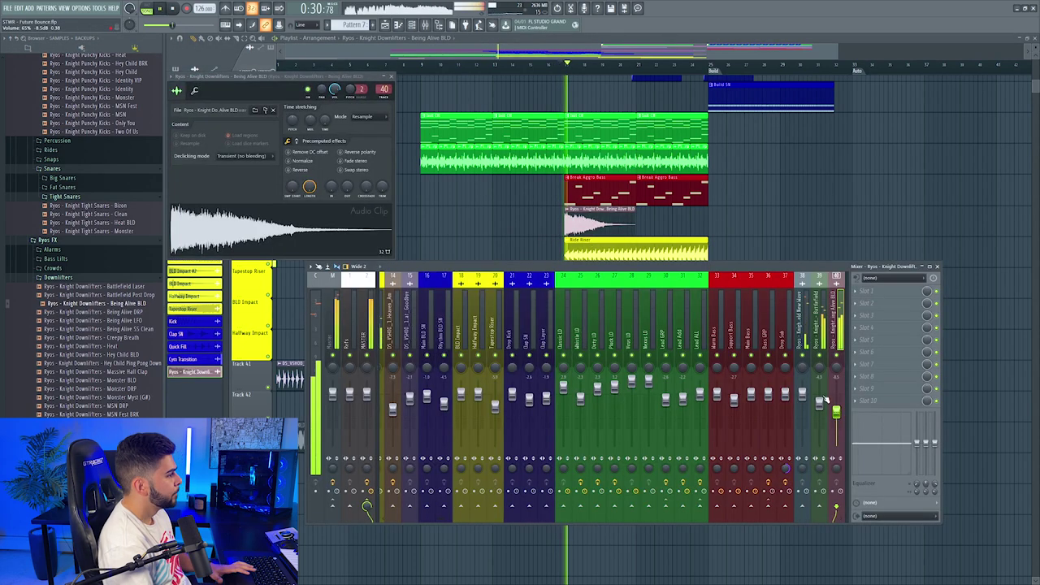
pyautogui.press('F5')
# Step: Color the downlifter's playlist track yellow and name it Brk Downlifter
pyautogui.rightClick(242, 204)
pyautogui.click(268, 218)
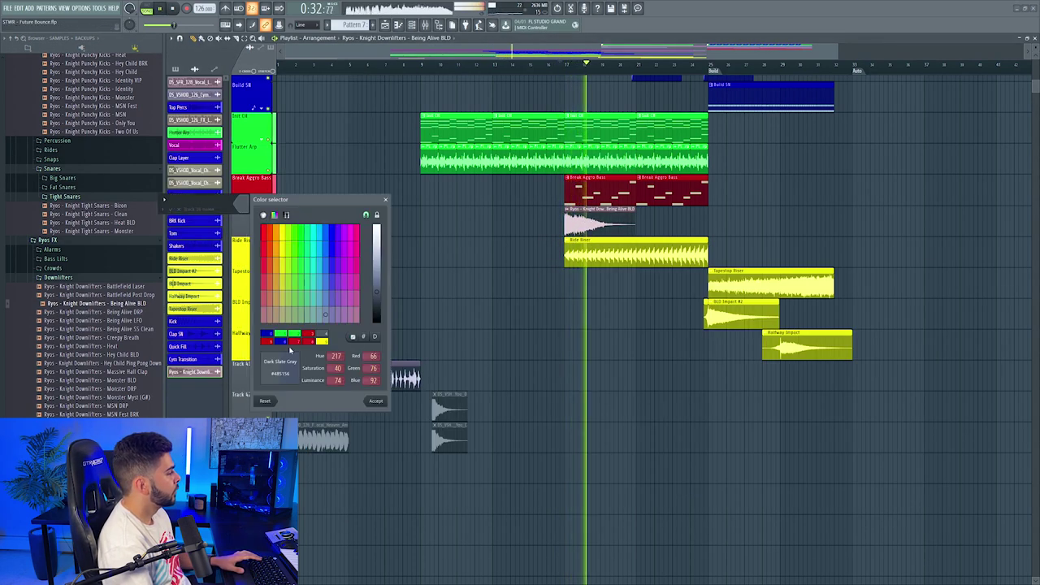
pyautogui.click(322, 340)
pyautogui.click(376, 401)
pyautogui.write('Brk Downlifter')
pyautogui.press('Return')
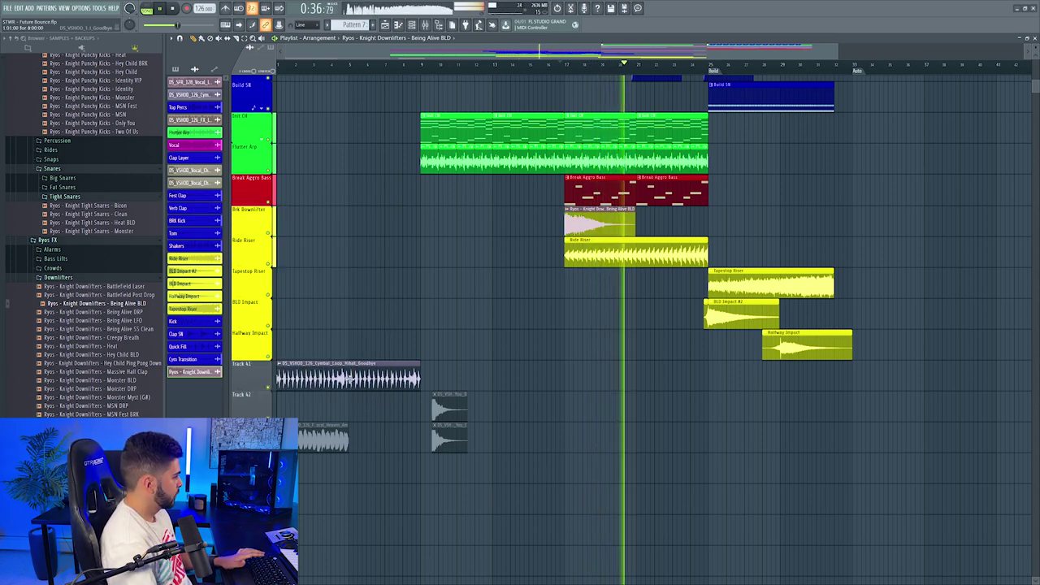
pyautogui.rightClick(241, 208)
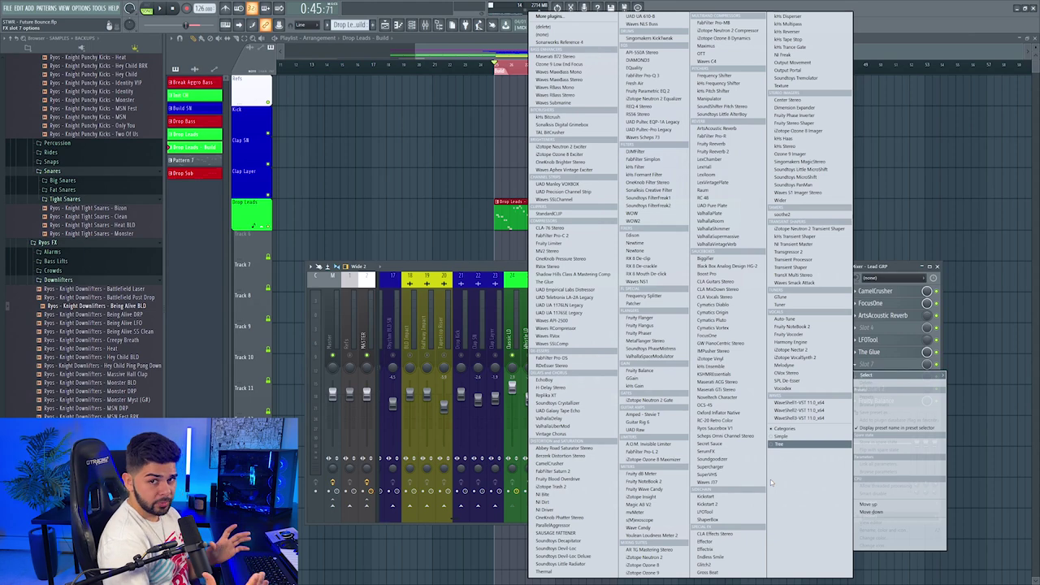
# Step: Load Endless Smile in slot 7 of Lead GRP, adjust its Intensity and create an automation clip for it over the build
pyautogui.click(712, 557)
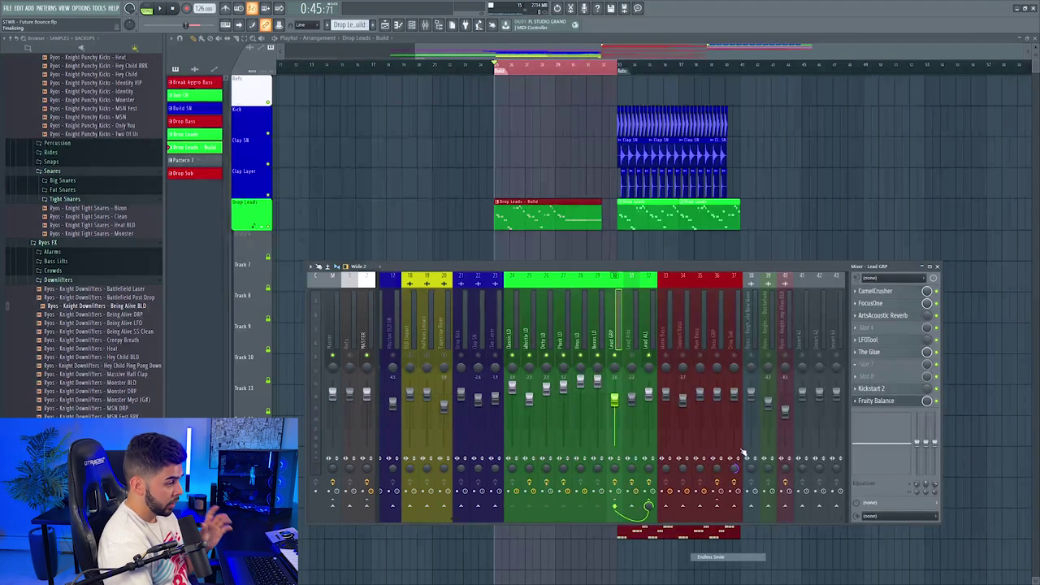
pyautogui.moveTo(345, 221); pyautogui.dragTo(326, 161)
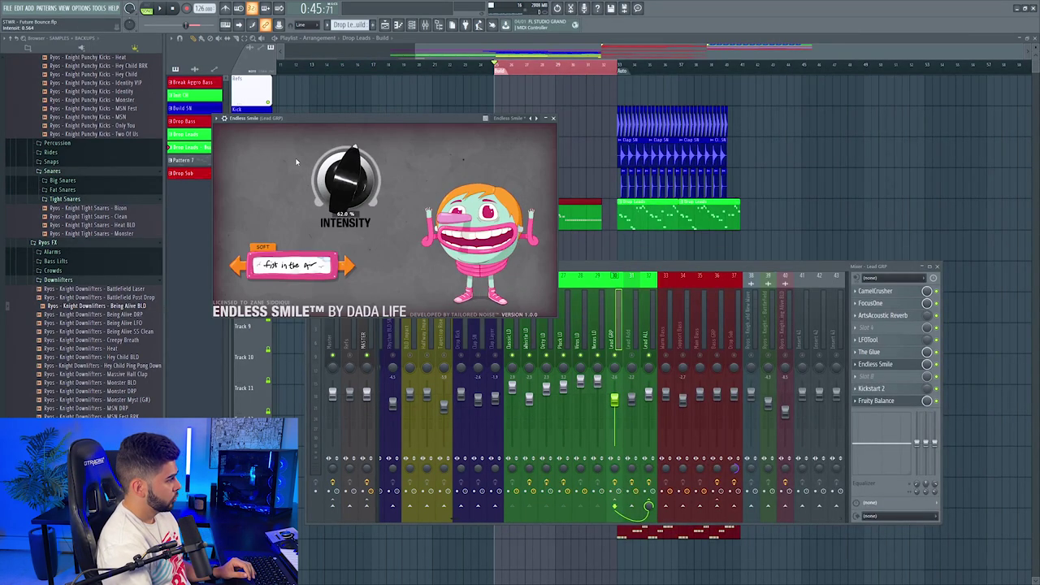
pyautogui.click(98, 8)
pyautogui.click(119, 115)
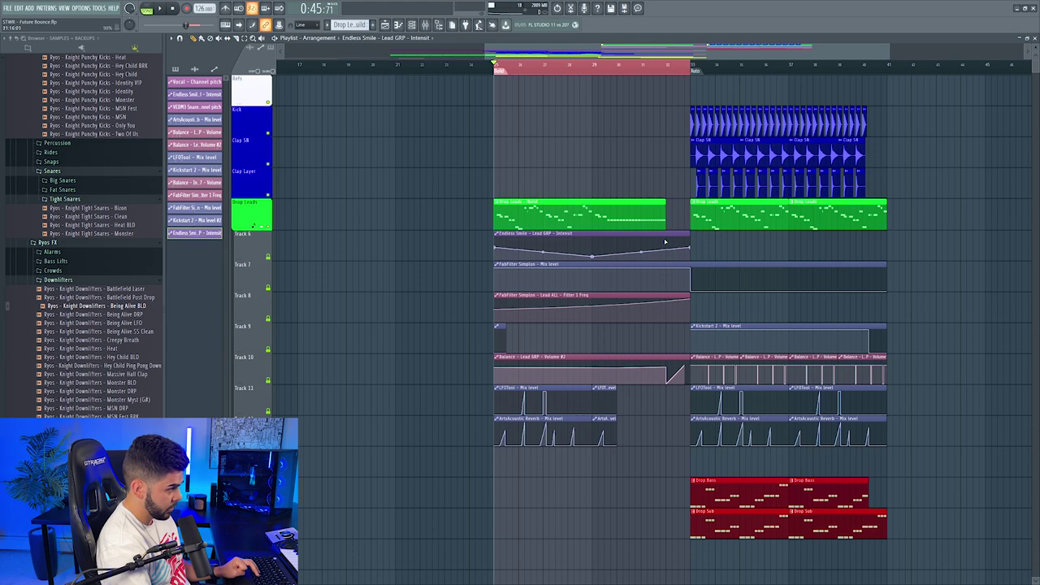
# Step: Shape the Lead GRP Intensity automation with a dip at bar 29 and a peak at bar 32 while playing the build
pyautogui.press('space')
pyautogui.press('F9')
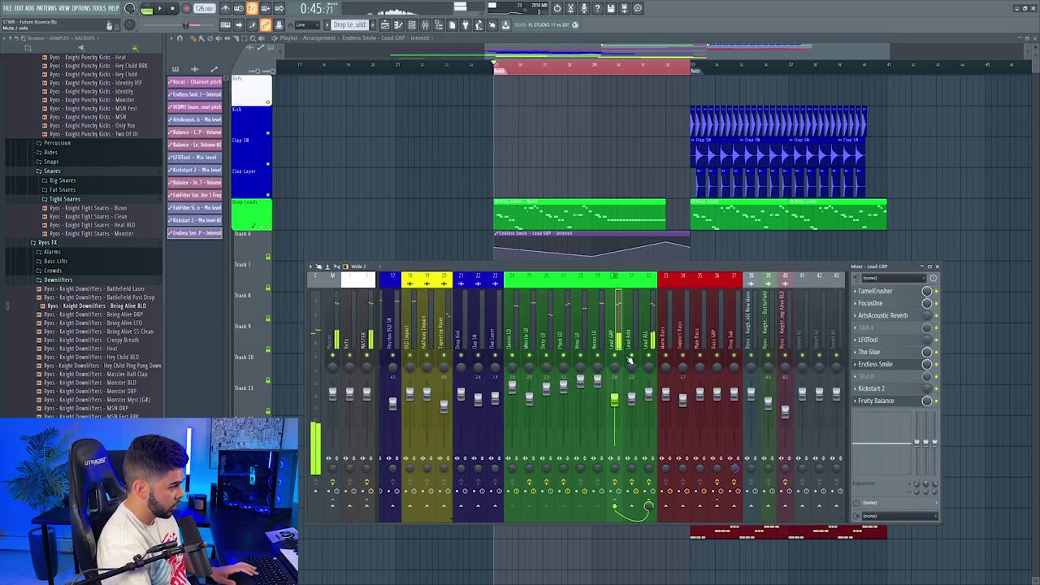
pyautogui.press('F9')
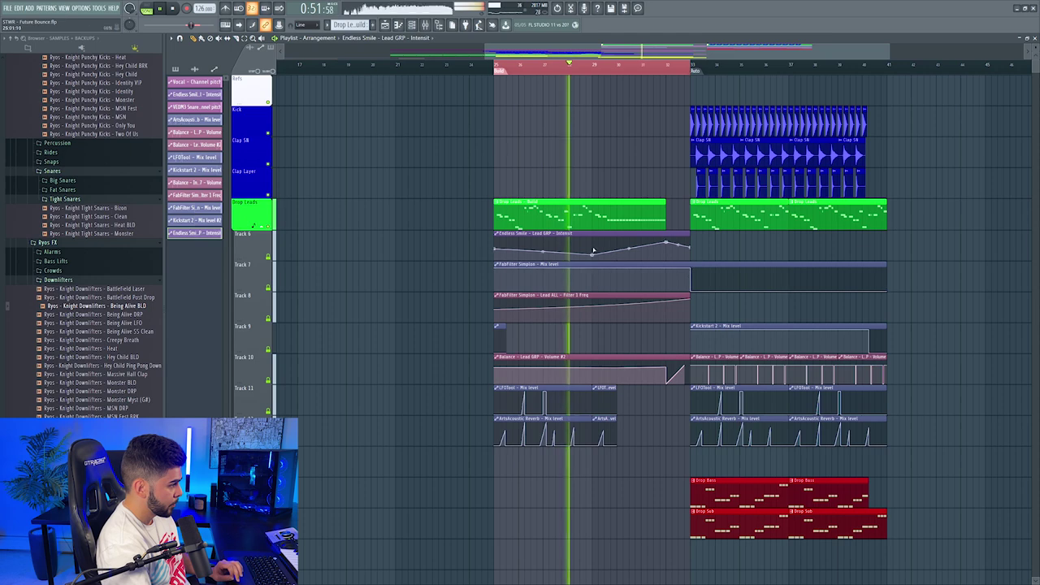
pyautogui.click(426, 27)
pyautogui.press('F9')
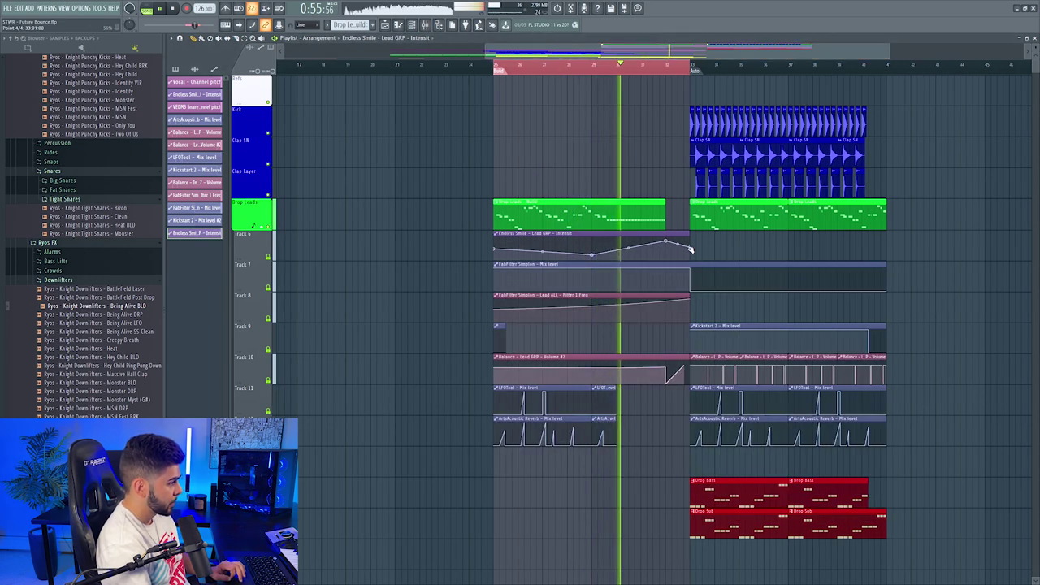
# Step: Drop the Lead GRP Intensity automation at bar 32 and create an automation clip for the MASTER Fruity Balance volume over the build
pyautogui.moveTo(690, 233); pyautogui.dragTo(665, 233)
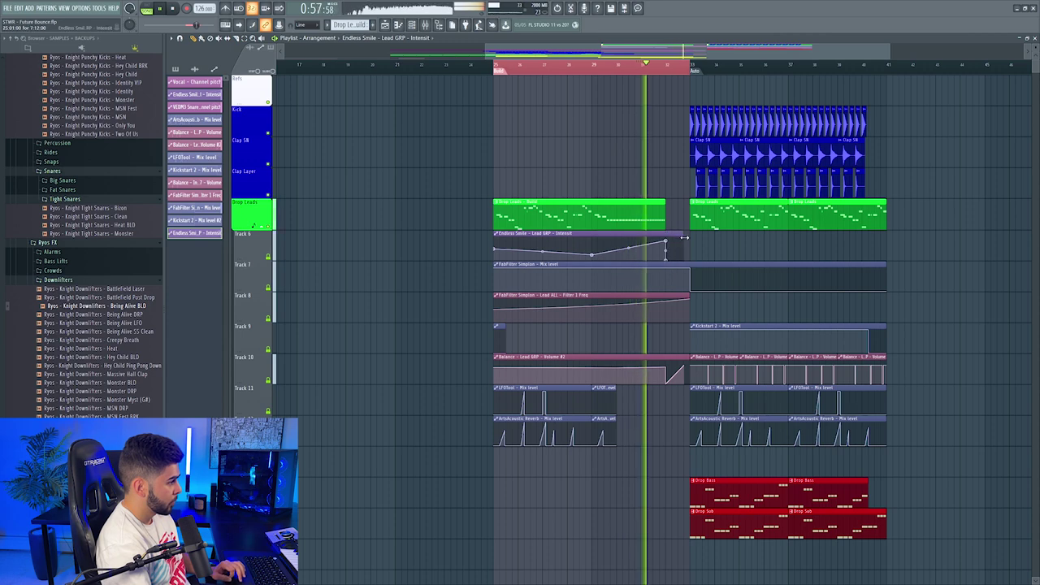
pyautogui.rightClick(325, 193)
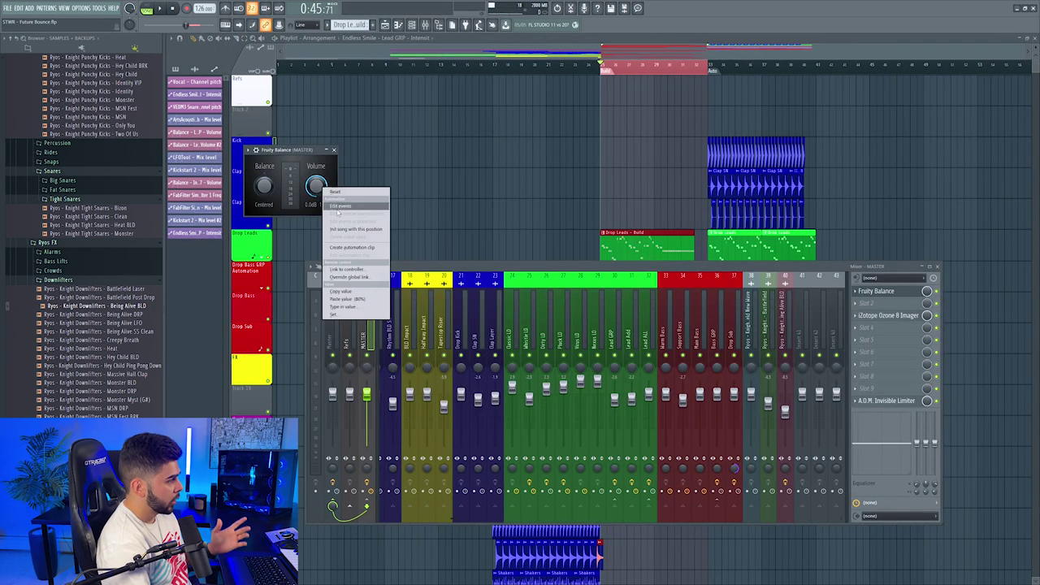
pyautogui.click(362, 248)
pyautogui.press('F12')
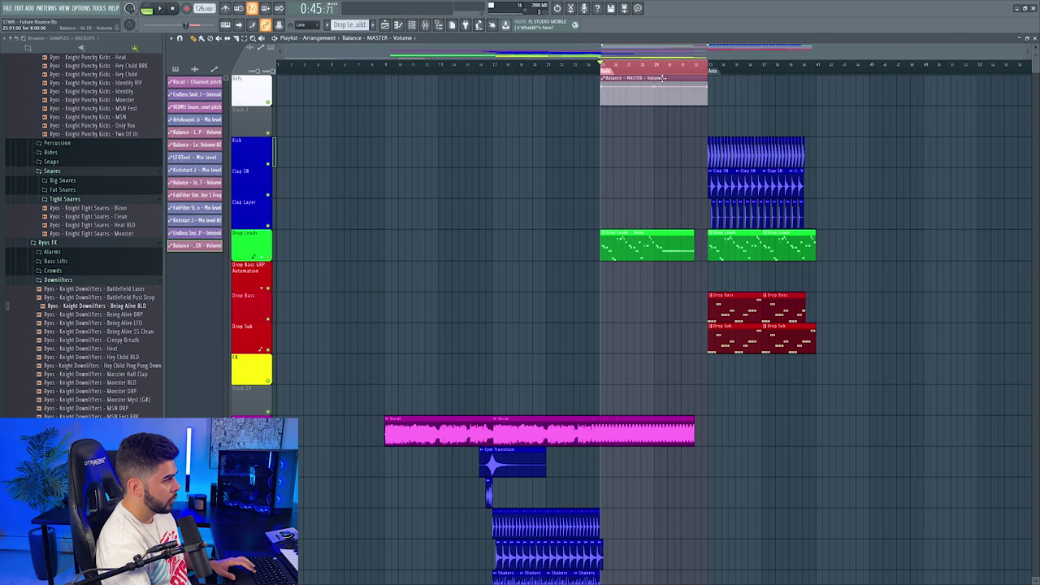
# Step: Move the MASTER volume automation to Track 2 and shape its points over the build, pasting the 80% value at bar 32
pyautogui.moveTo(660, 102); pyautogui.dragTo(660, 113)
pyautogui.rightClick(706, 119)
pyautogui.click(734, 230)
pyautogui.rightClick(656, 128)
pyautogui.click(686, 269)
pyautogui.rightClick(699, 123)
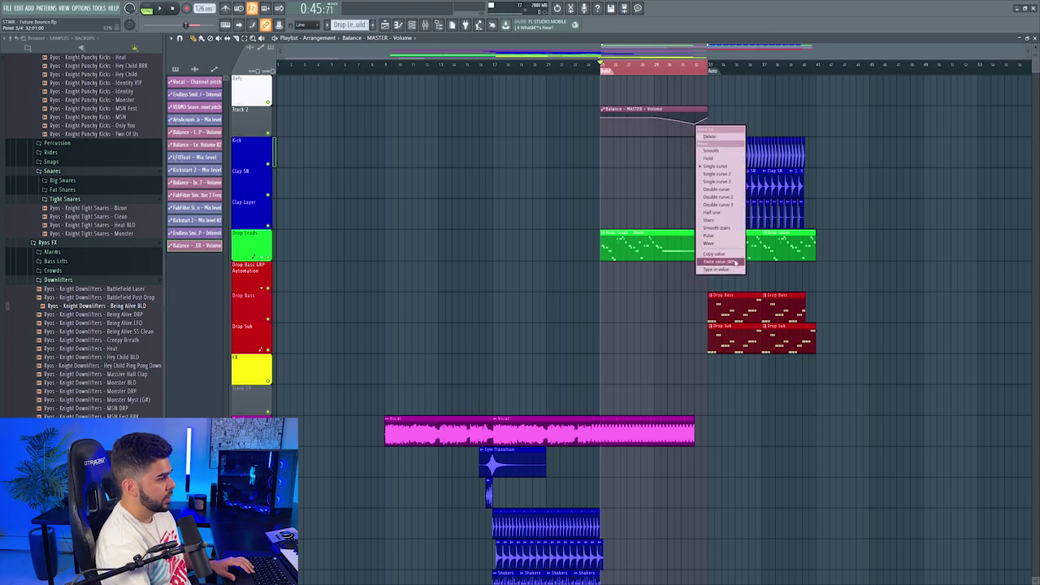
pyautogui.click(735, 262)
# Step: Create an automation clip for the MASTER channel's stereo separation over the build and play it back
pyautogui.press('F9')
pyautogui.rightClick(371, 468)
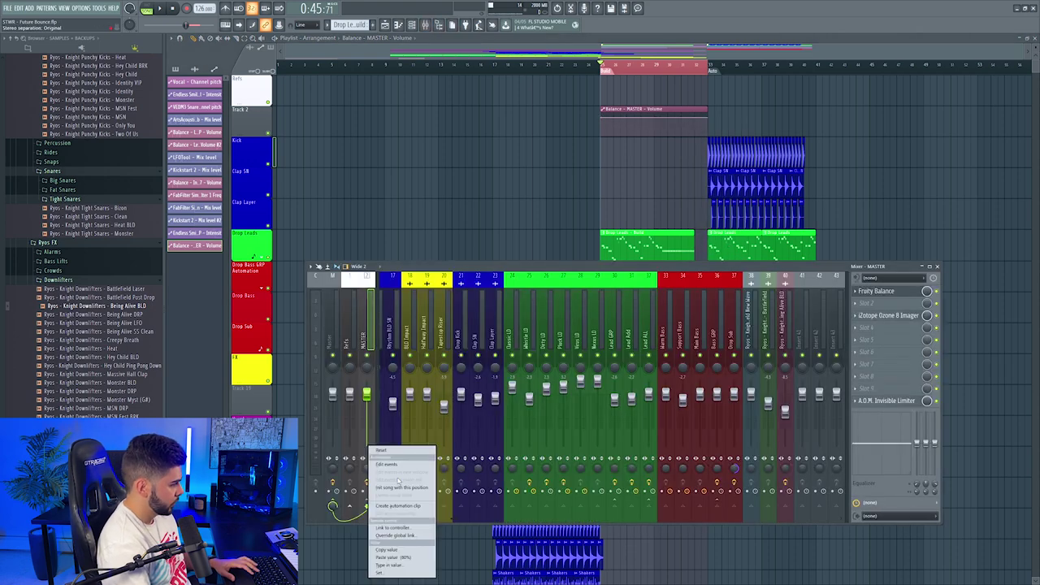
pyautogui.click(395, 504)
pyautogui.press('space')
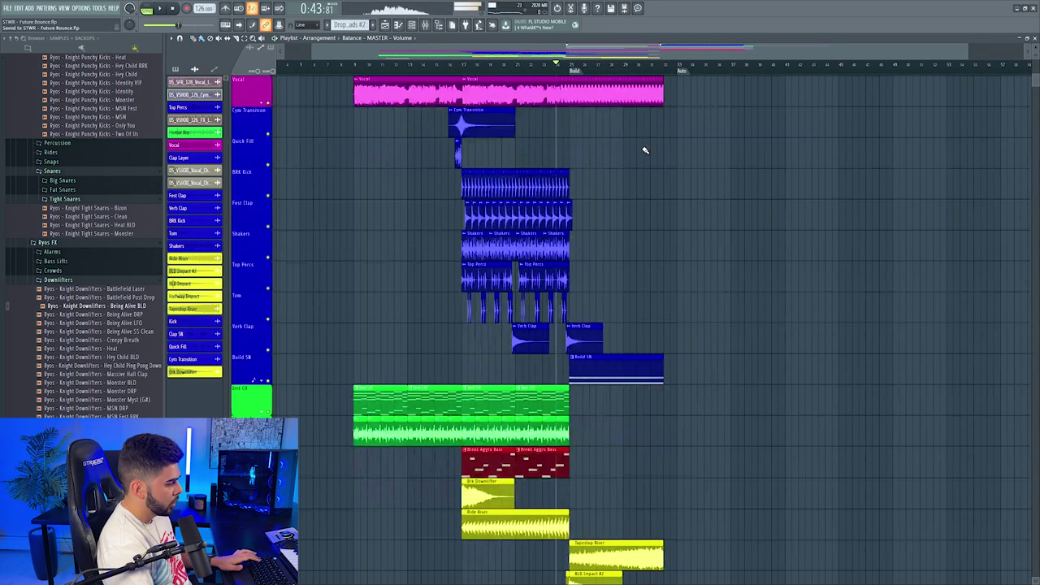
# Step: Make the second Break Aggro Bass clip unique and open its notes in the piano roll
pyautogui.scroll(-5, 638, 145)
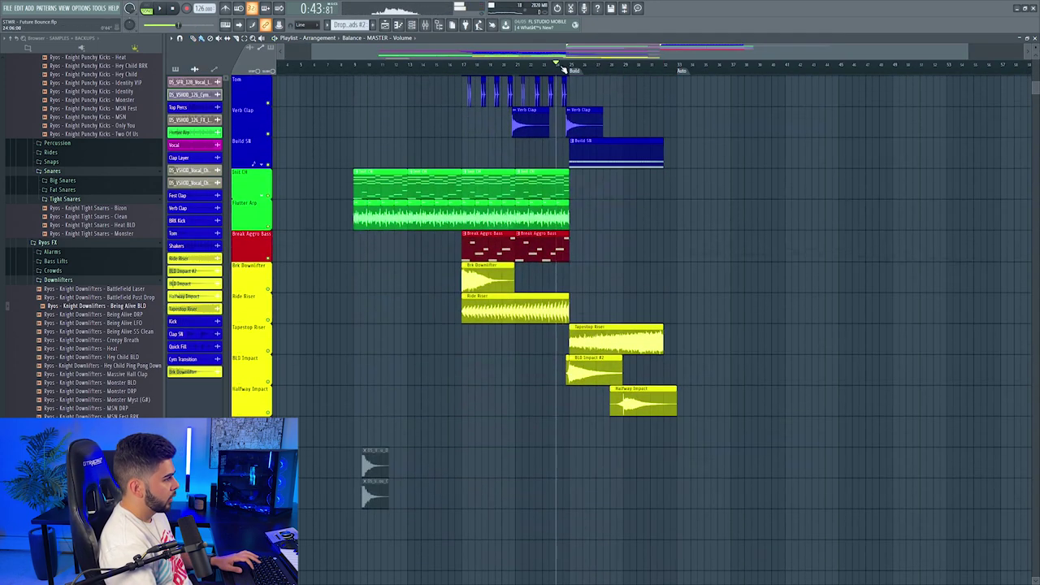
pyautogui.click(518, 235)
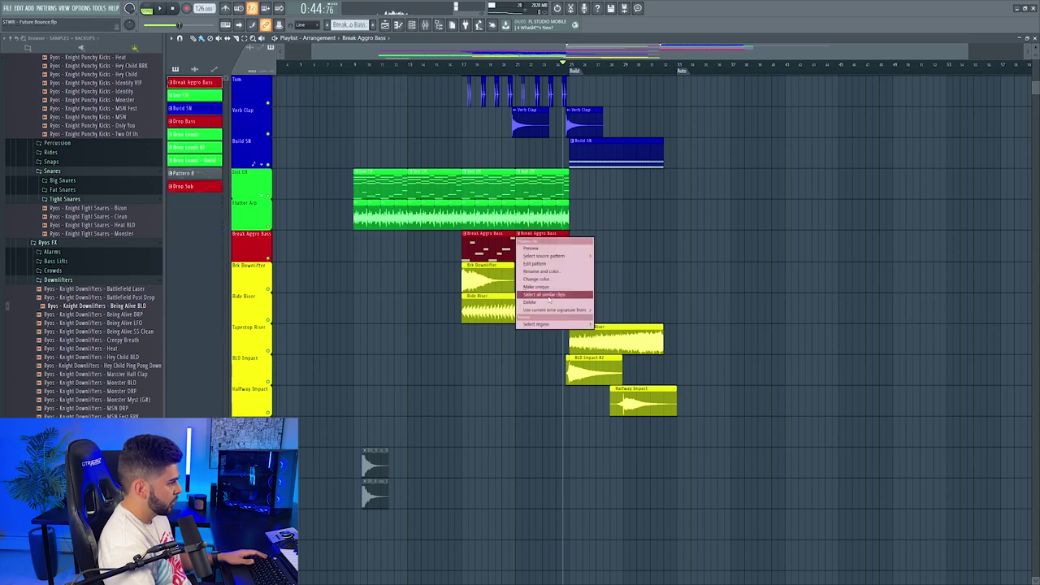
pyautogui.click(543, 287)
pyautogui.doubleClick(533, 252)
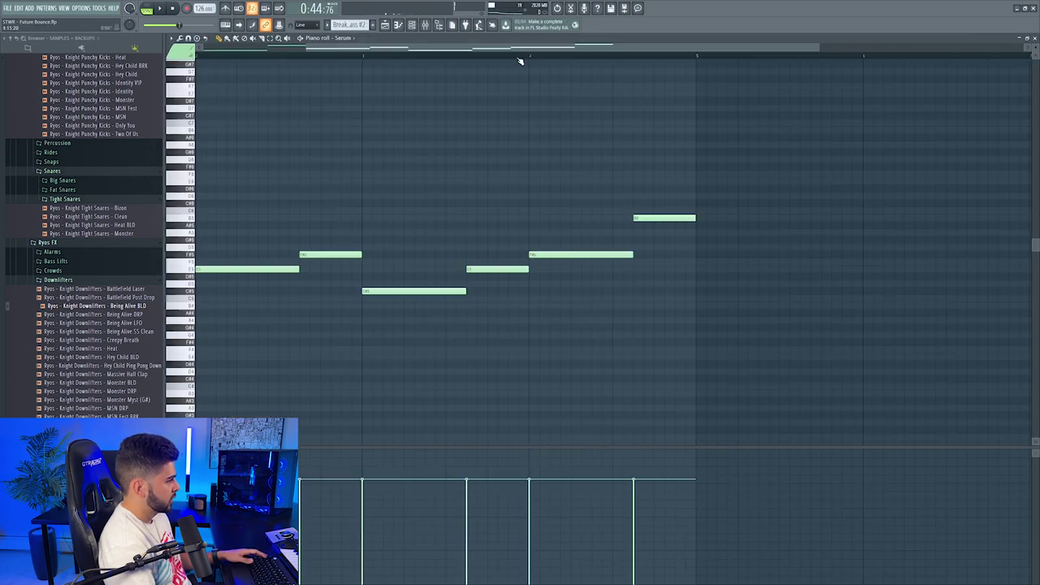
# Step: Add a long sustained low note to Break Aggro Bass #2, extending it through the build to bar 32
pyautogui.scroll(-2, 523, 58)
pyautogui.scroll(-1, 271, 269)
pyautogui.press('space')
pyautogui.click(615, 271)
pyautogui.scroll(-4, 685, 57)
pyautogui.press('space')
pyautogui.press('space')
pyautogui.moveTo(625, 181); pyautogui.dragTo(999, 175)
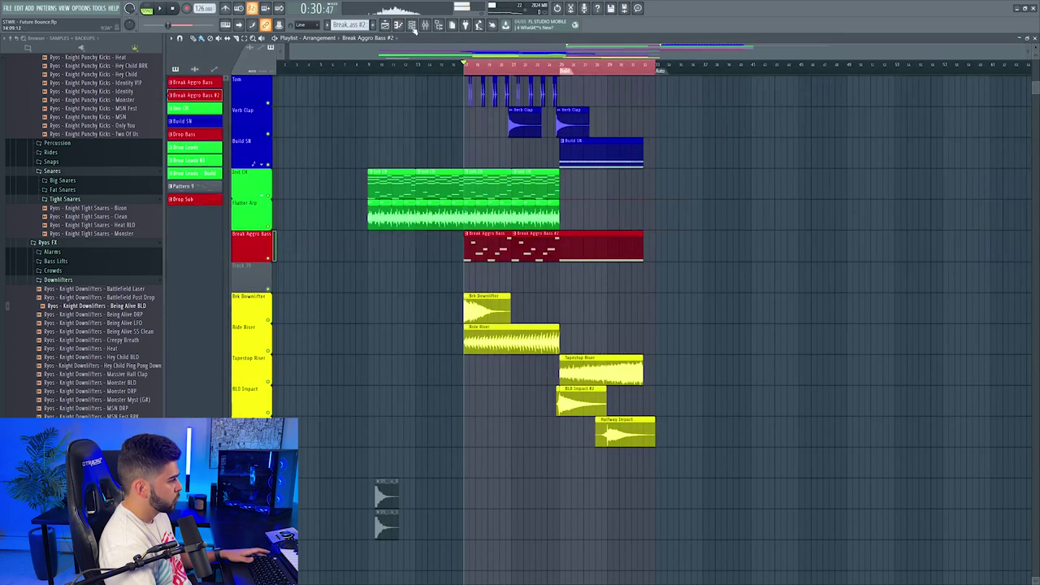
# Step: Create a GGain Mix level automation clip from the mixer for the build
pyautogui.click(424, 25)
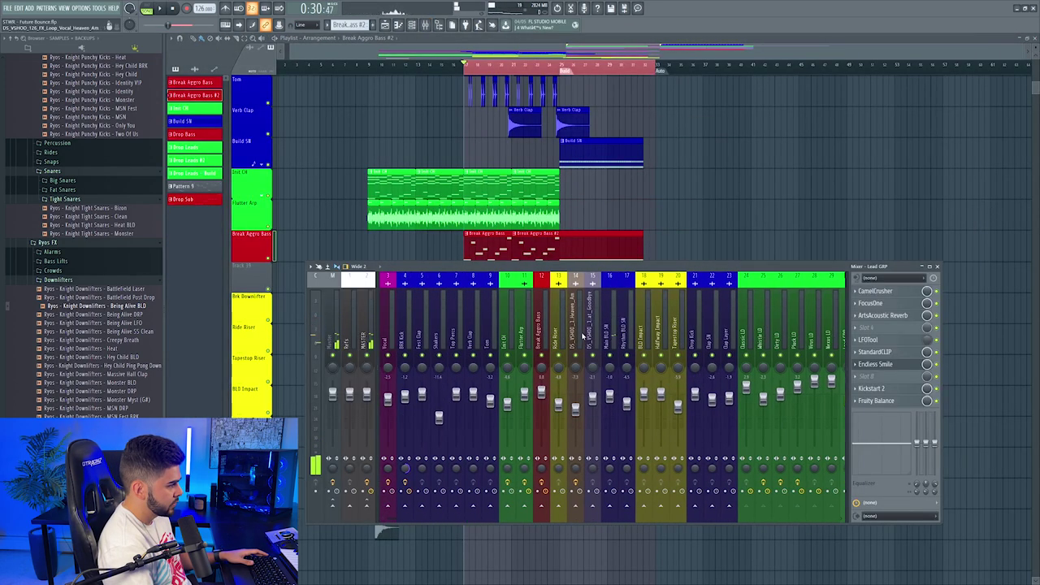
pyautogui.click(934, 310)
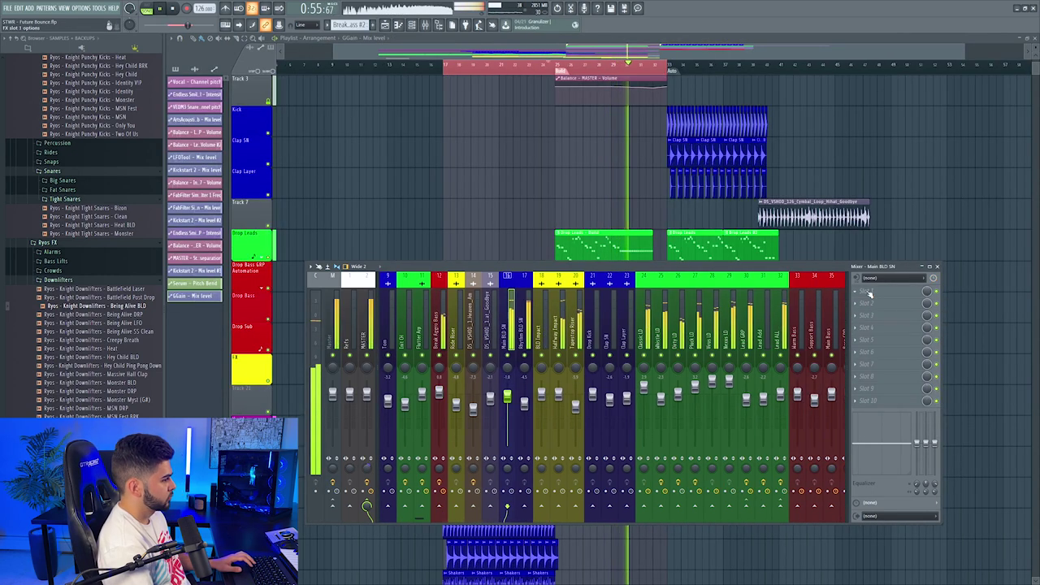
pyautogui.press('F9')
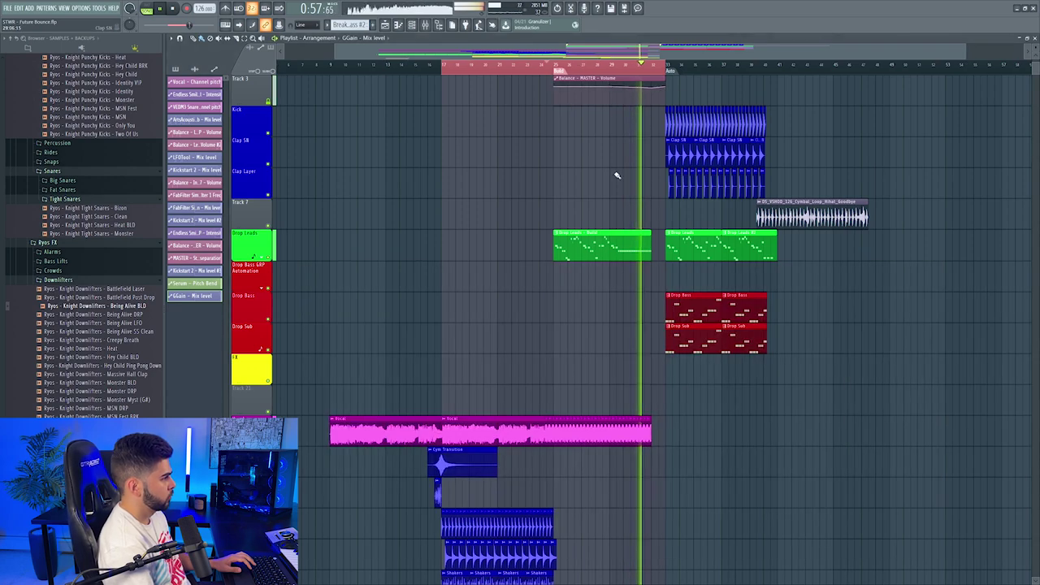
# Step: Solo the Halfway Impact track, replace its sample with Knight Impacts - Hey Child BLD 2 and audition it at bar 29
pyautogui.scroll(-10, 564, 239)
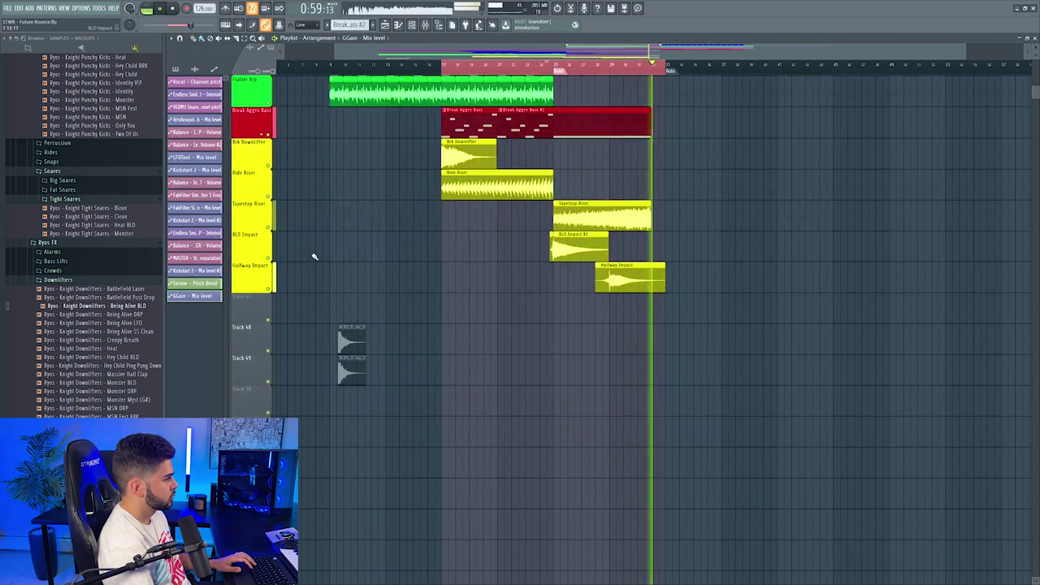
pyautogui.keyDown('ctrl'); pyautogui.click(270, 291); pyautogui.keyUp('ctrl')
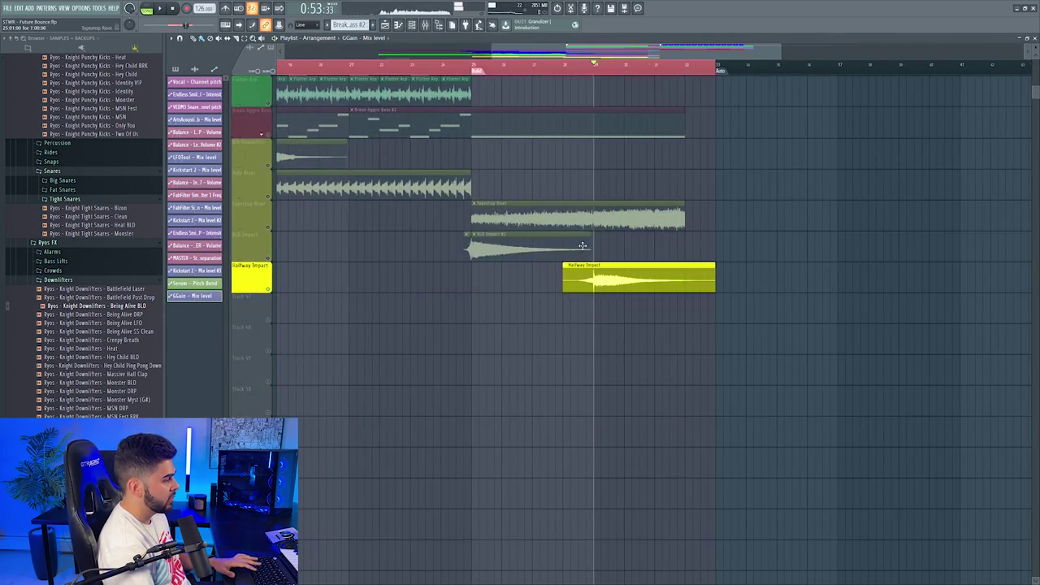
pyautogui.click(60, 281)
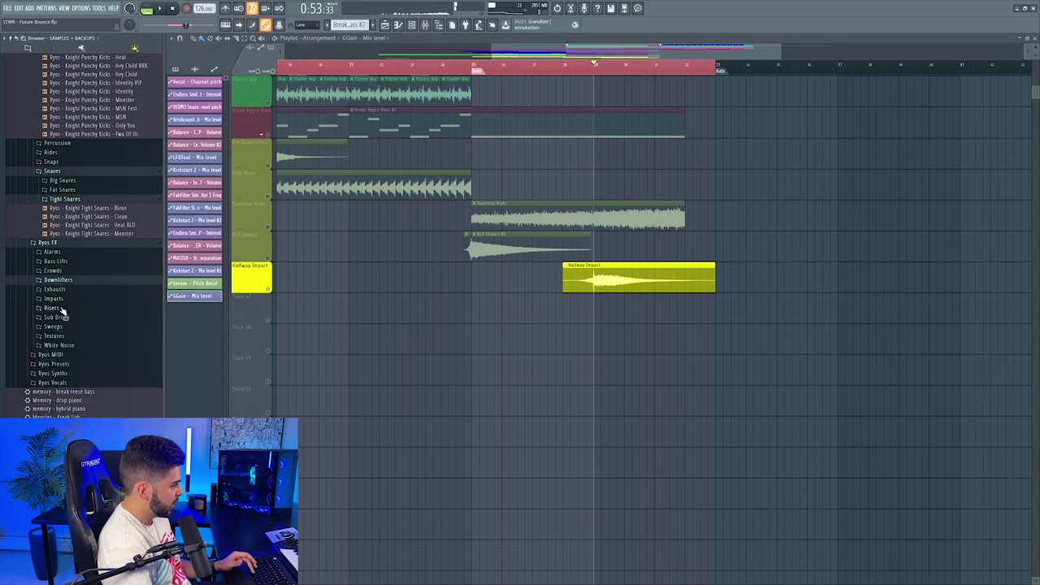
pyautogui.click(53, 298)
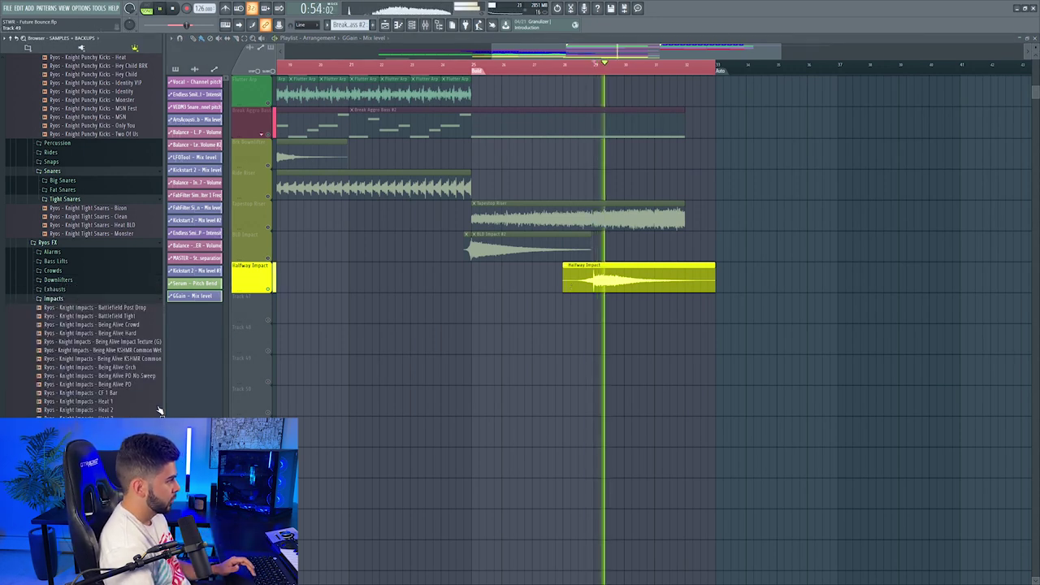
pyautogui.press('space')
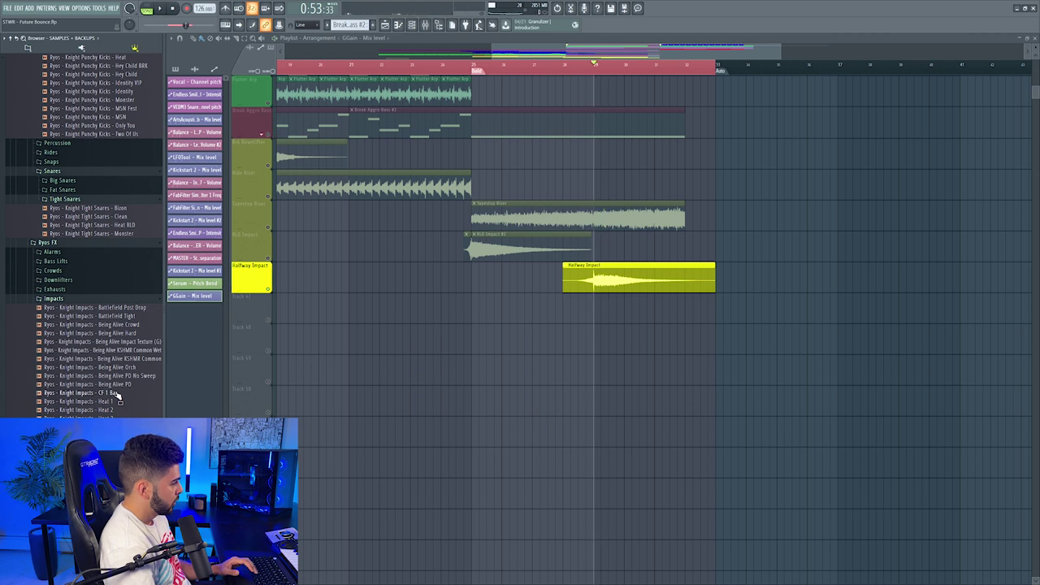
pyautogui.scroll(-2, 116, 393)
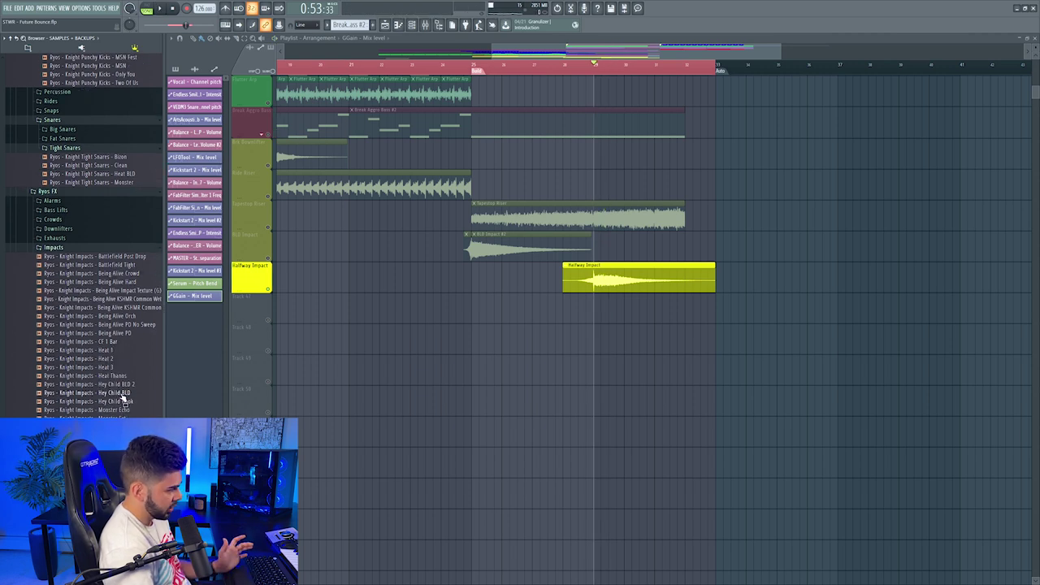
pyautogui.moveTo(686, 254); pyautogui.dragTo(598, 276)
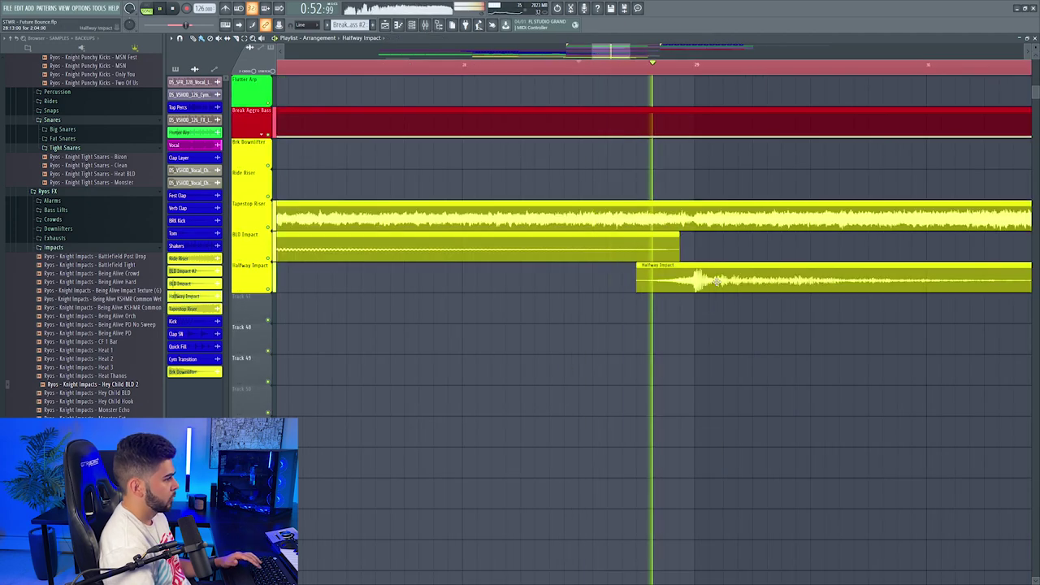
pyautogui.scroll(-1, 516, 73)
pyautogui.press('F9')
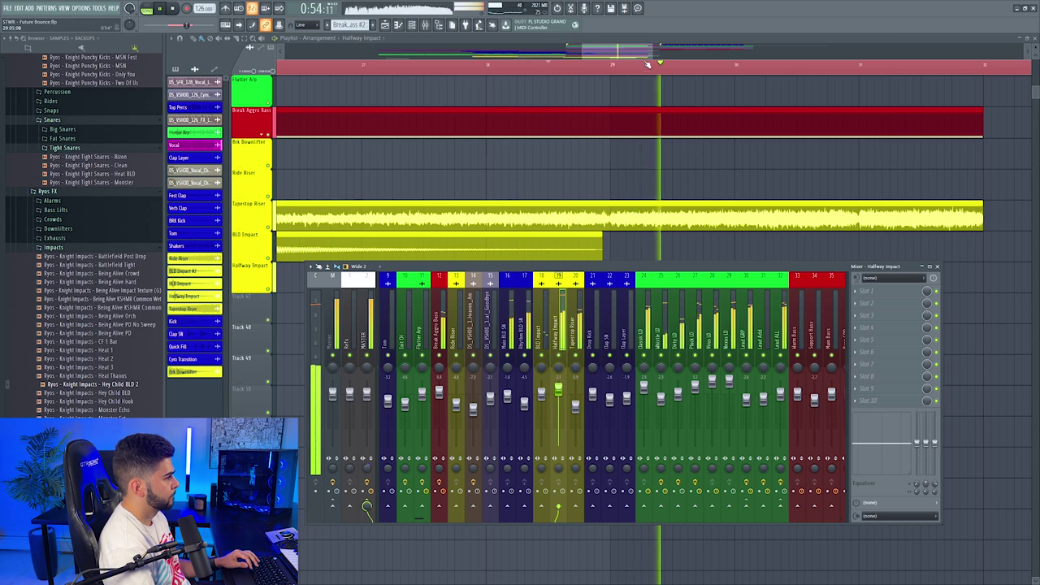
pyautogui.moveTo(651, 51); pyautogui.dragTo(808, 51)
pyautogui.scroll(3, 481, 206)
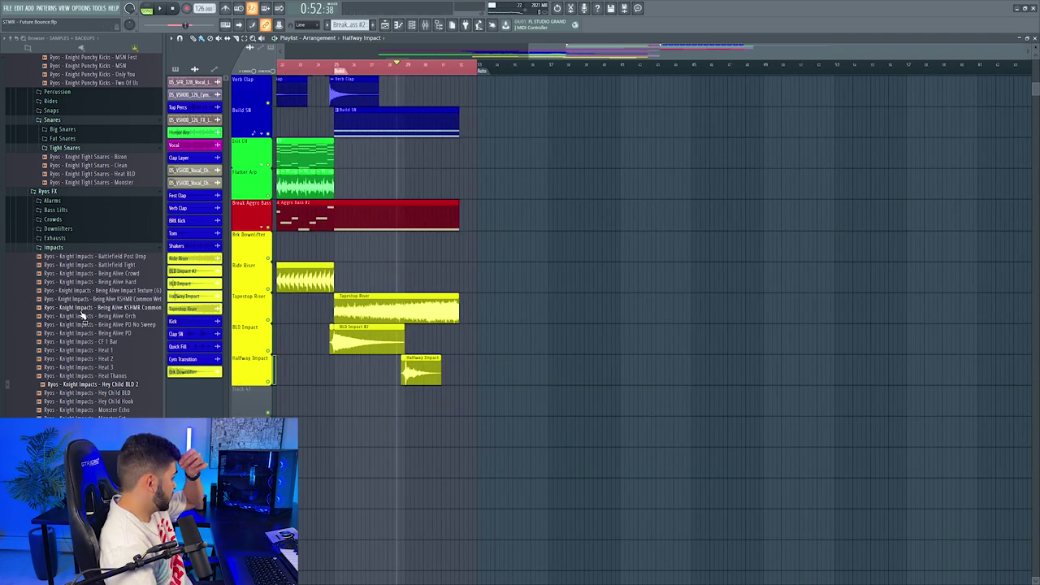
# Step: Insert a track above Tapestop Riser and place the Knight Risers - MSN Fest Launch sample at bar 25
pyautogui.click(52, 248)
pyautogui.click(52, 256)
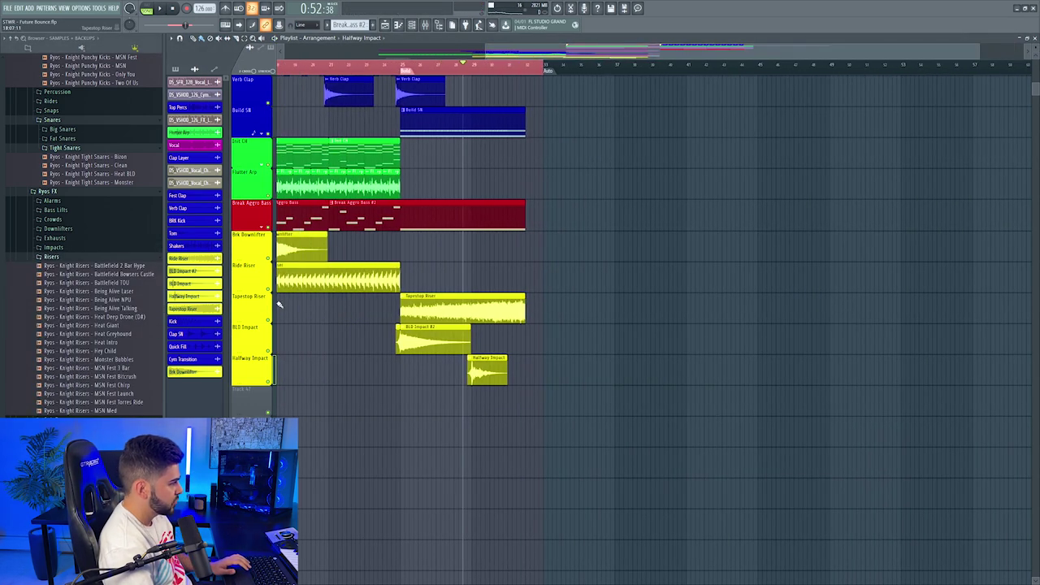
pyautogui.rightClick(250, 294)
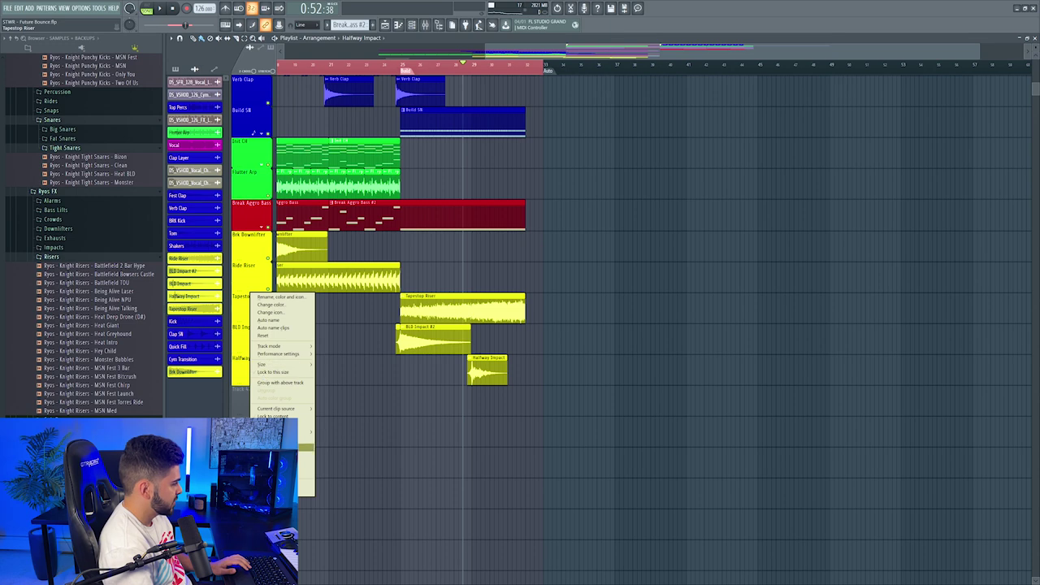
pyautogui.click(305, 459)
pyautogui.moveTo(395, 337); pyautogui.dragTo(409, 309)
# Step: Play the build, slice the new riser at bar 32, and name it Launch Riser with a yellow color
pyautogui.press('space')
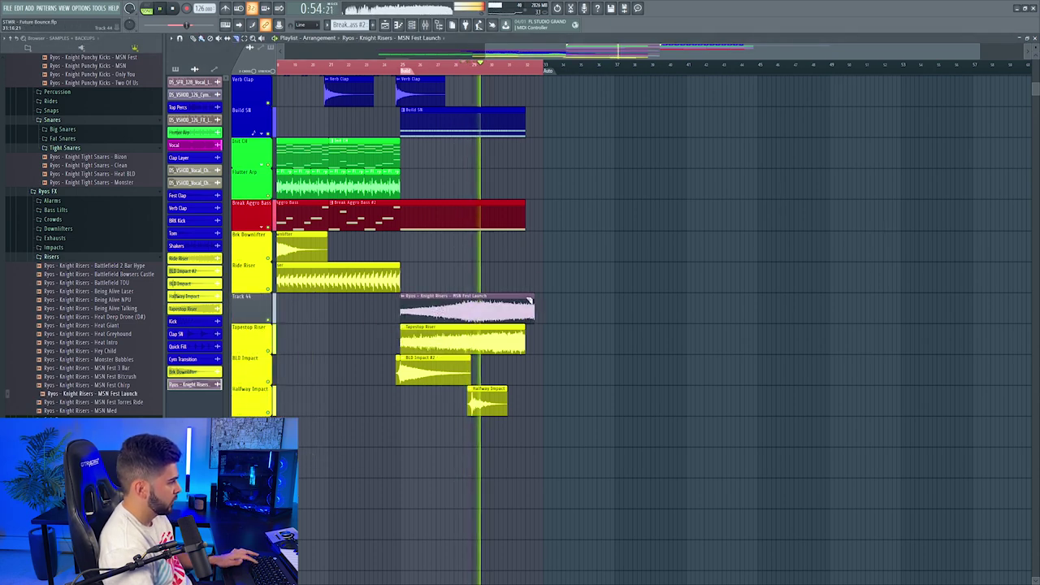
pyautogui.scroll(3, 529, 297)
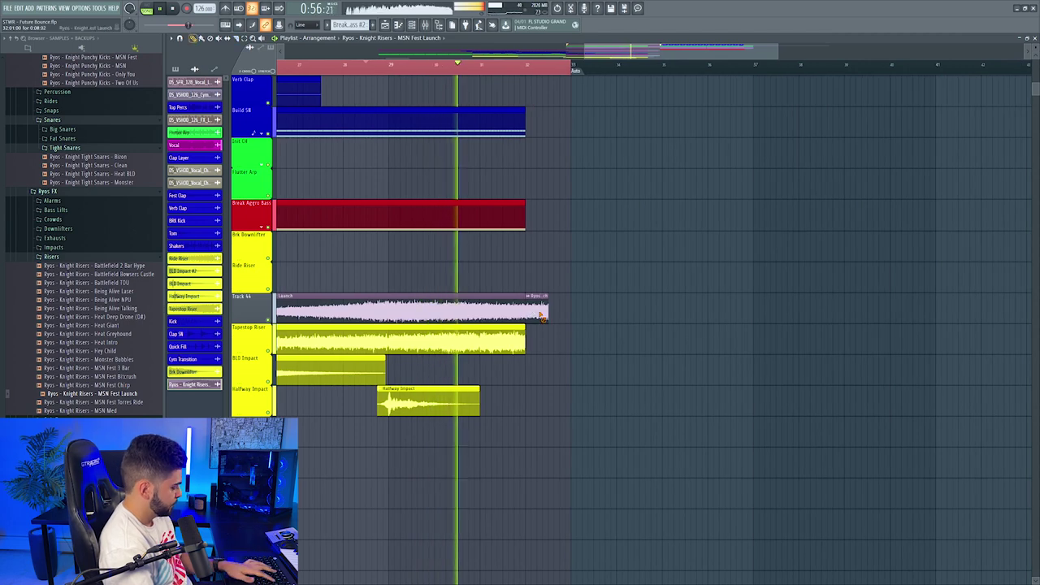
pyautogui.doubleClick(517, 299)
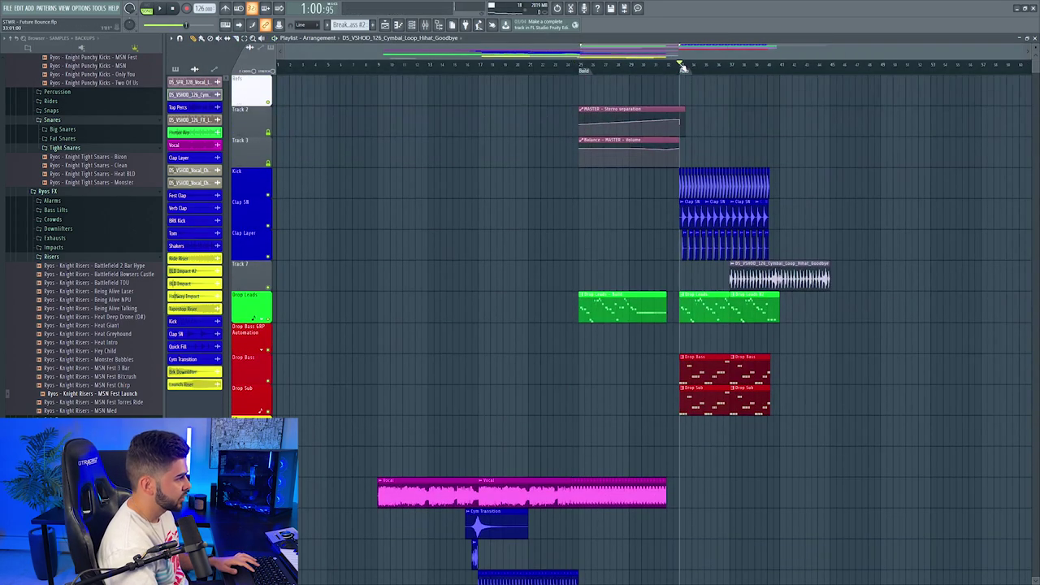
# Step: Play the drop from bar 33 and replace the Kick sample with Knight Punchy Kicks - Being Alive
pyautogui.moveTo(587, 51); pyautogui.dragTo(673, 52)
pyautogui.scroll(-3, 675, 128)
pyautogui.click(594, 65)
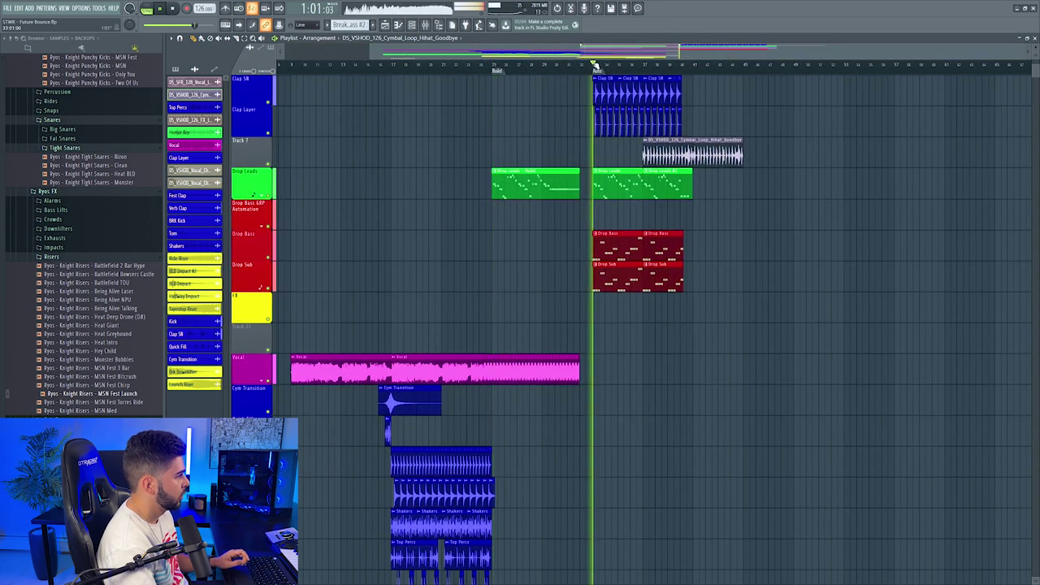
pyautogui.scroll(4, 615, 126)
pyautogui.doubleClick(594, 191)
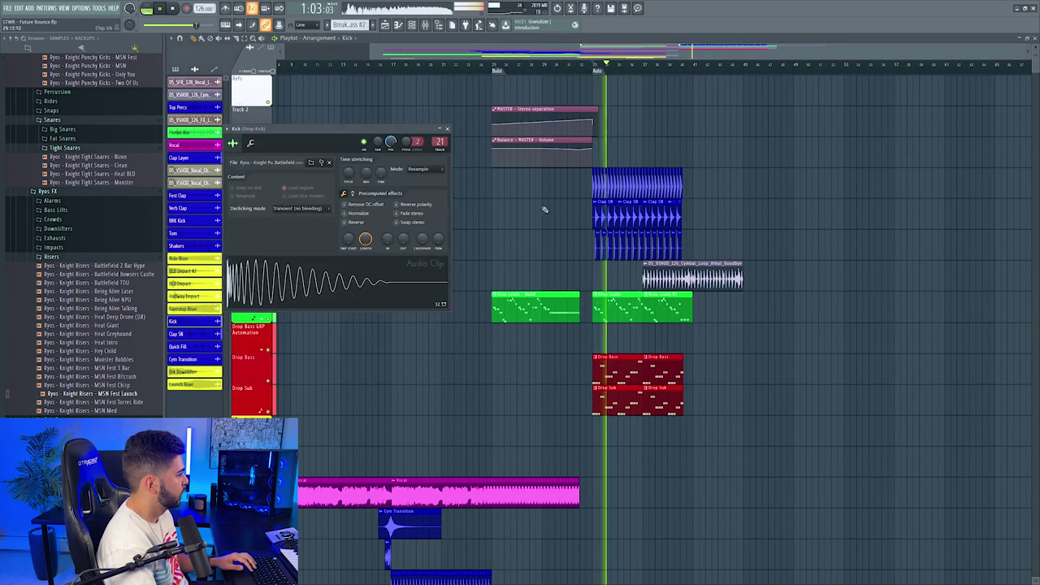
pyautogui.scroll(8, 74, 276)
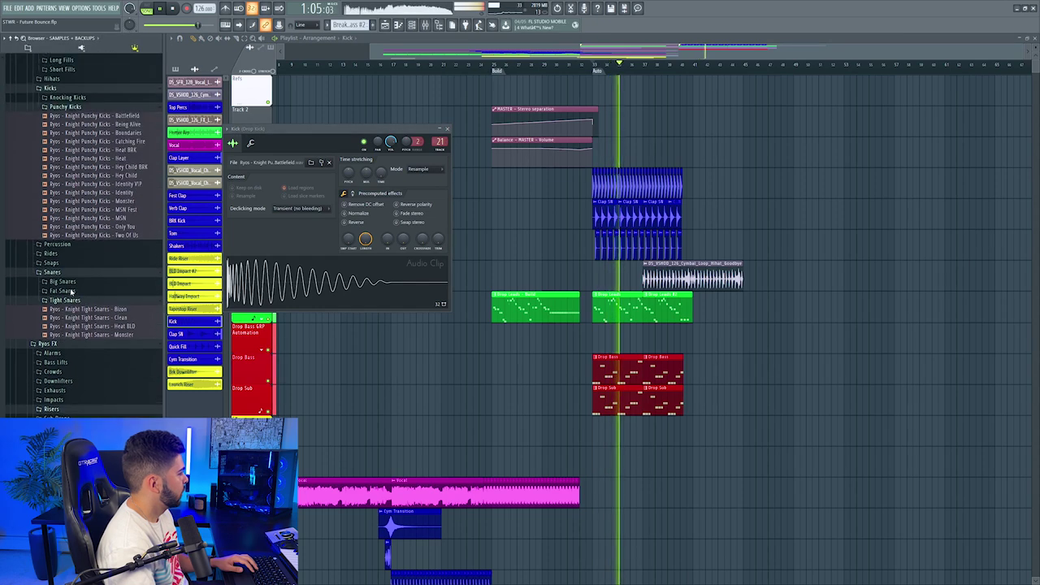
pyautogui.moveTo(98, 281); pyautogui.dragTo(255, 278)
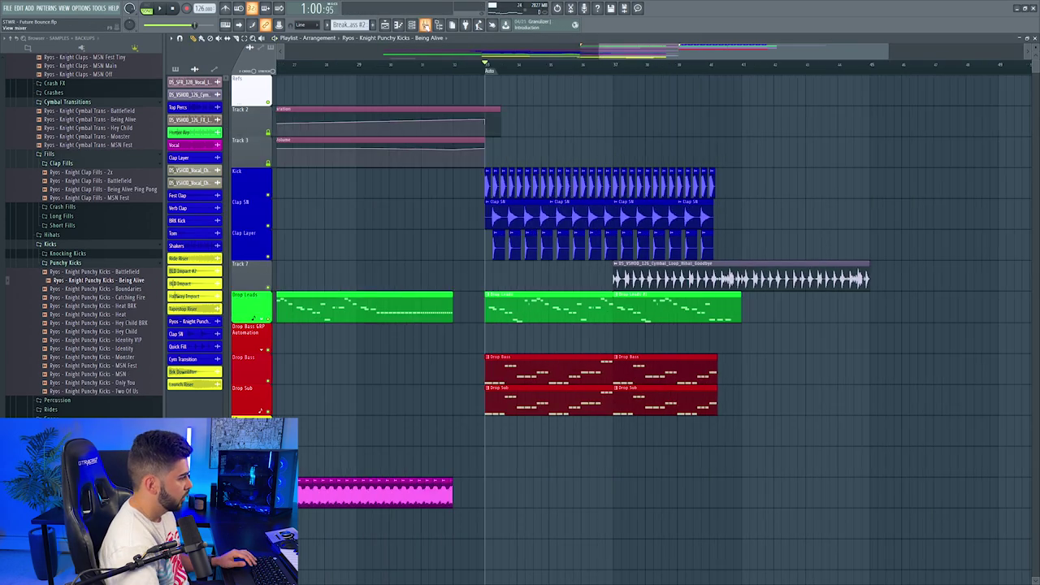
# Step: Load CamelCrusher in slot 1 of Bass GRP and switch to its next preset while playing the drop
pyautogui.press('F9')
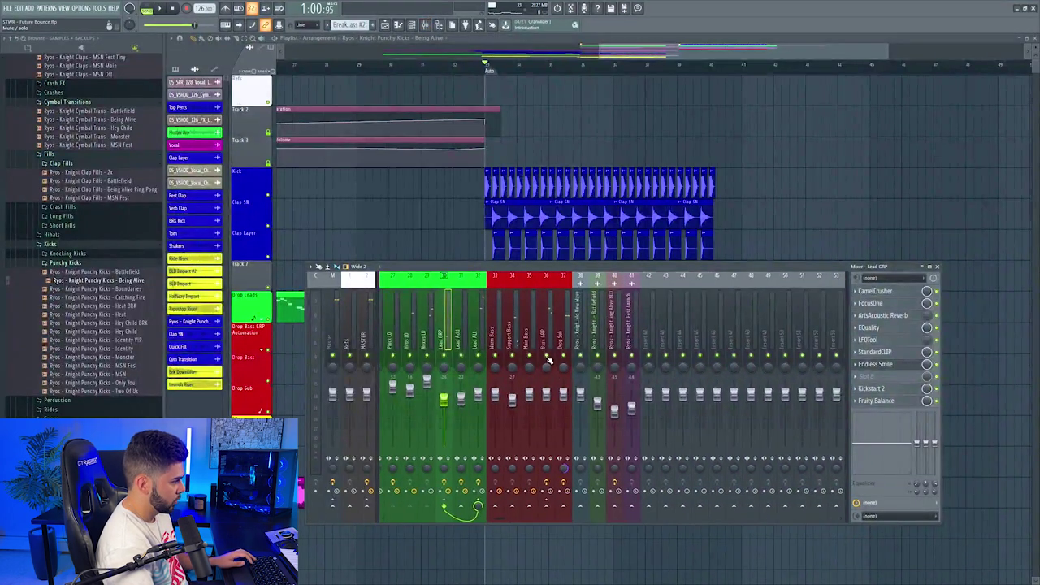
pyautogui.click(547, 357)
pyautogui.click(524, 343)
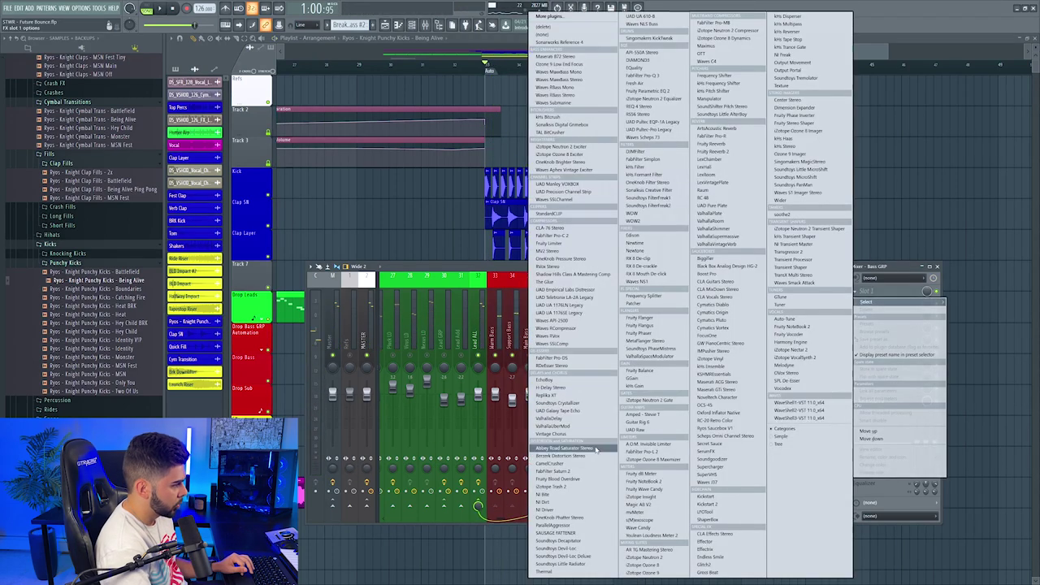
pyautogui.click(560, 464)
pyautogui.press('space')
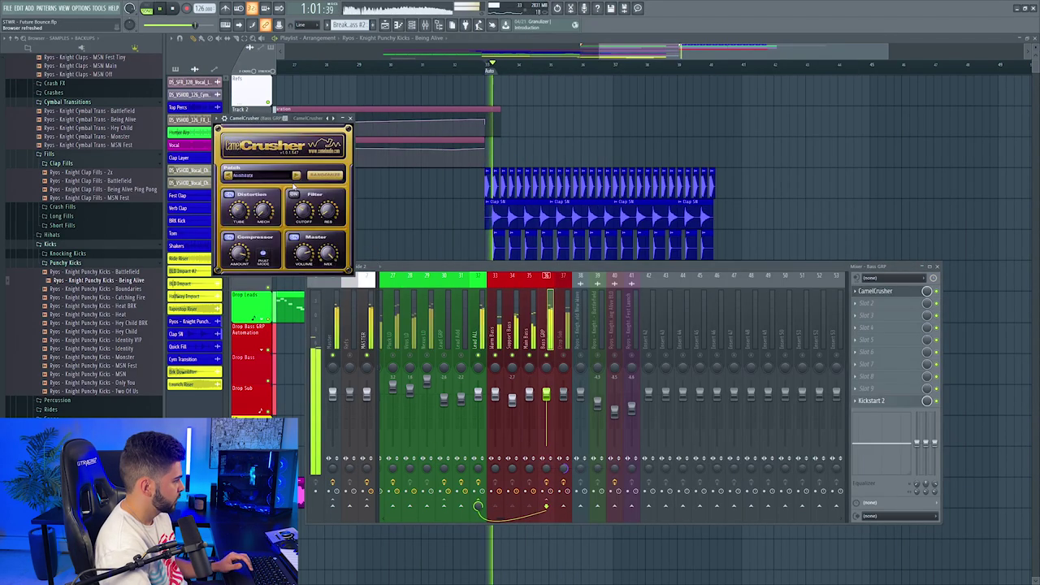
pyautogui.click(297, 177)
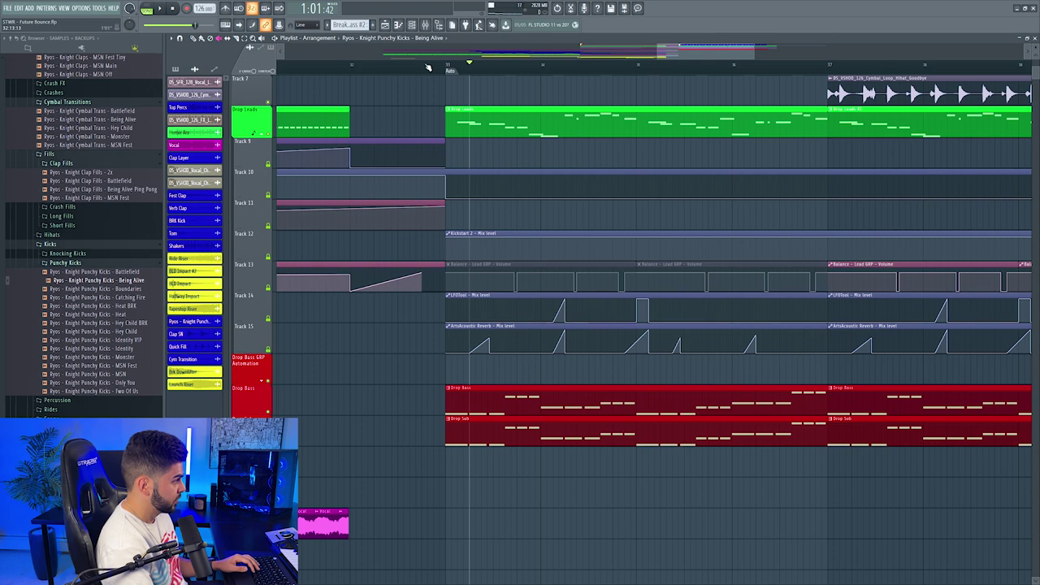
# Step: Play the drop and delete the Balance - Lead GRP - Volume automation clips from bar 37 onward
pyautogui.click(428, 67)
pyautogui.scroll(-3, 427, 67)
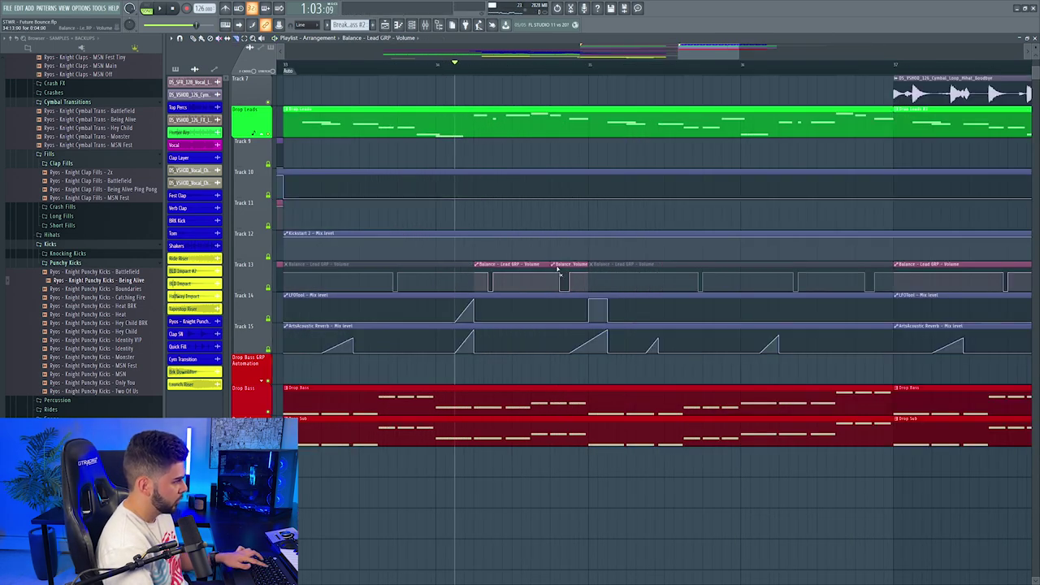
pyautogui.scroll(-4, 490, 65)
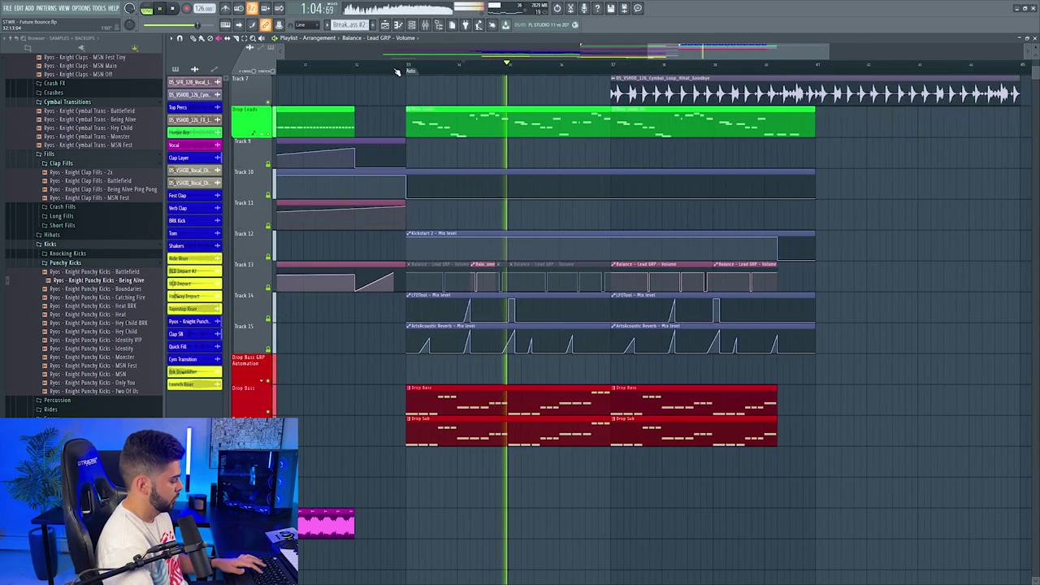
pyautogui.rightClick(709, 278)
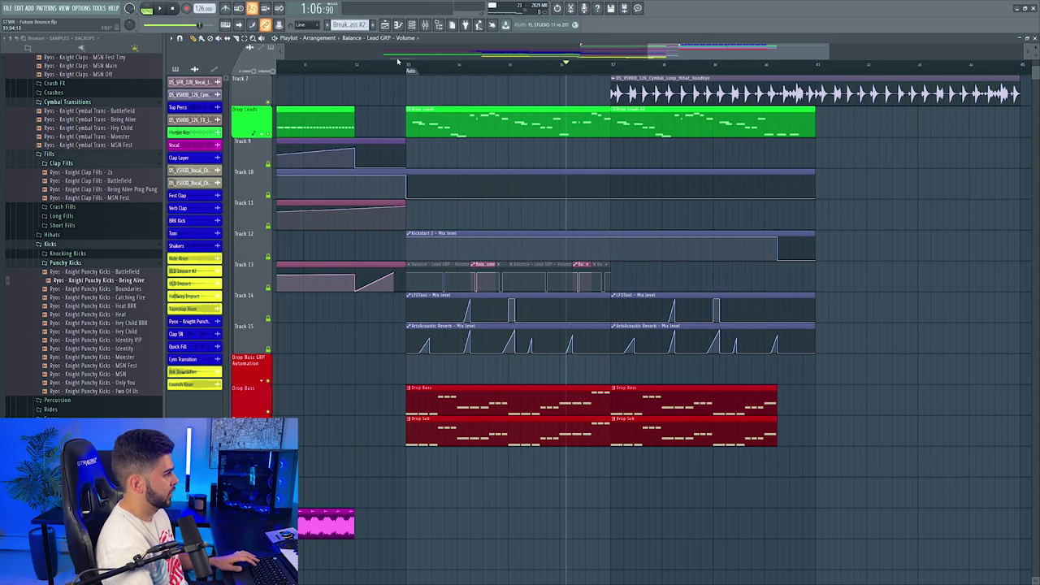
# Step: Play the drop from bar 37 and lower the cymbal hi-hat loop's mixer level to -2.1 dB
pyautogui.scroll(3, 488, 146)
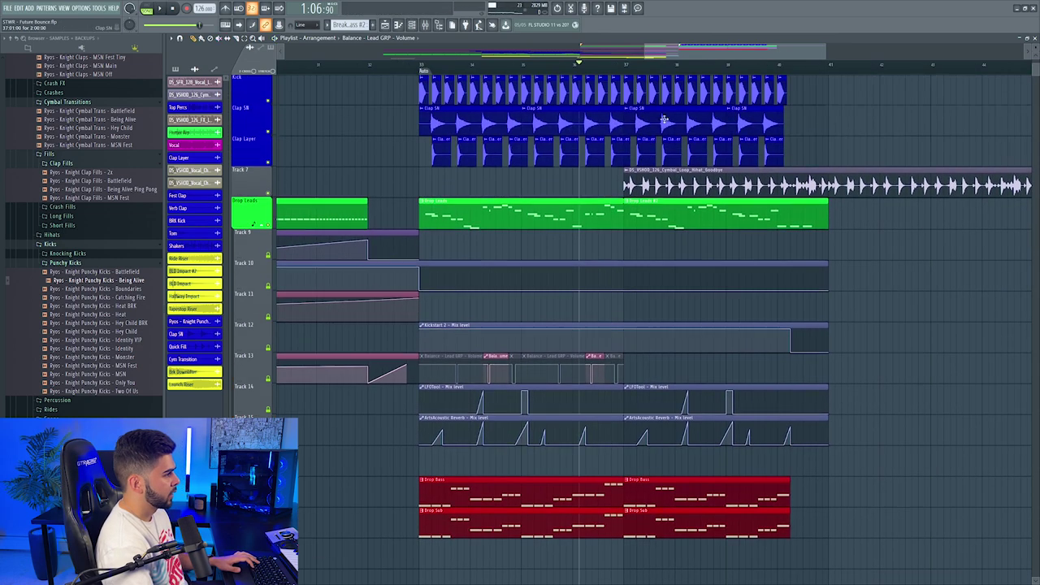
pyautogui.doubleClick(681, 188)
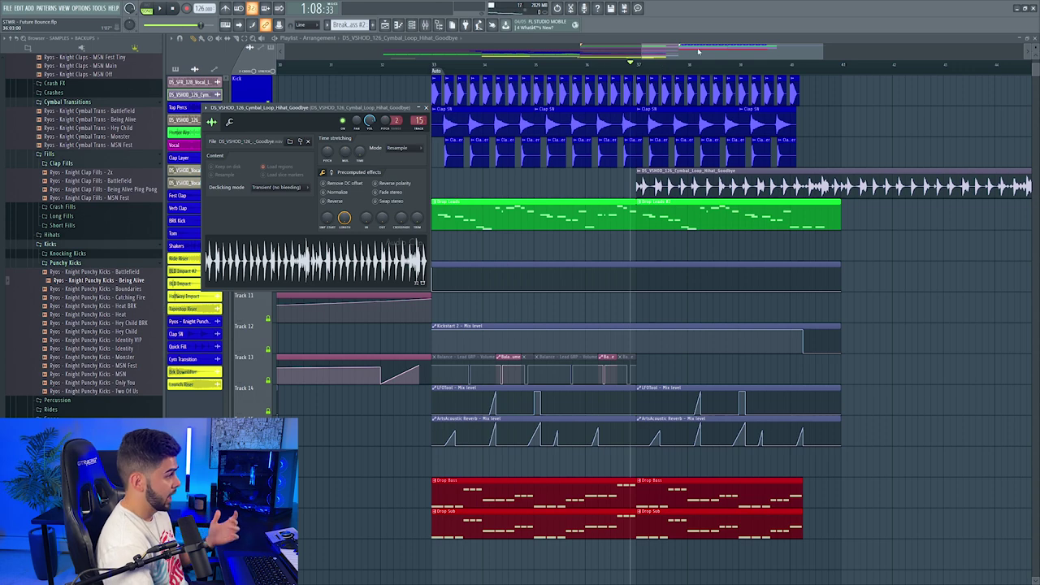
pyautogui.moveTo(697, 54); pyautogui.dragTo(705, 54)
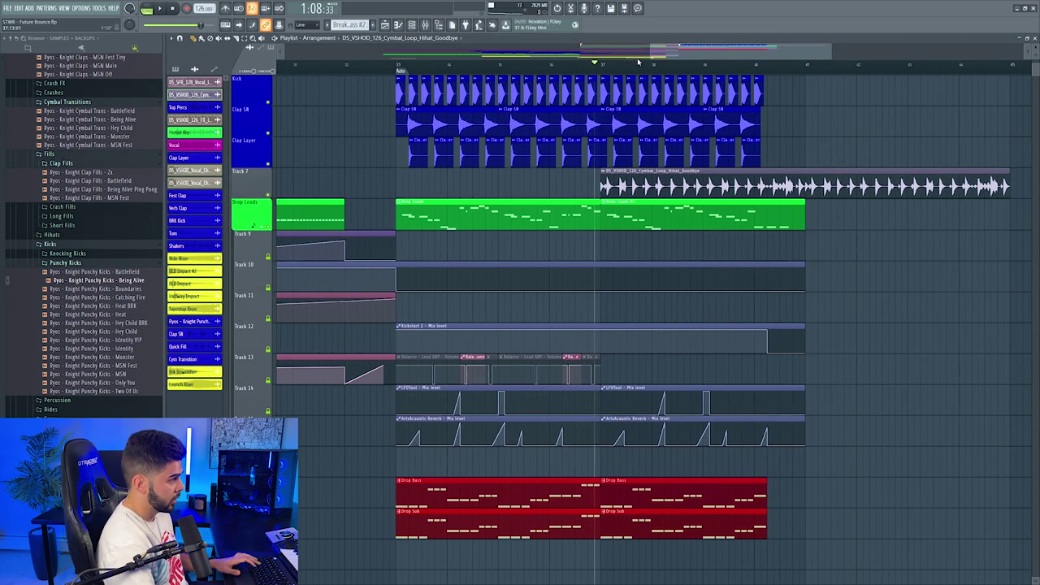
pyautogui.click(638, 62)
pyautogui.press('F9')
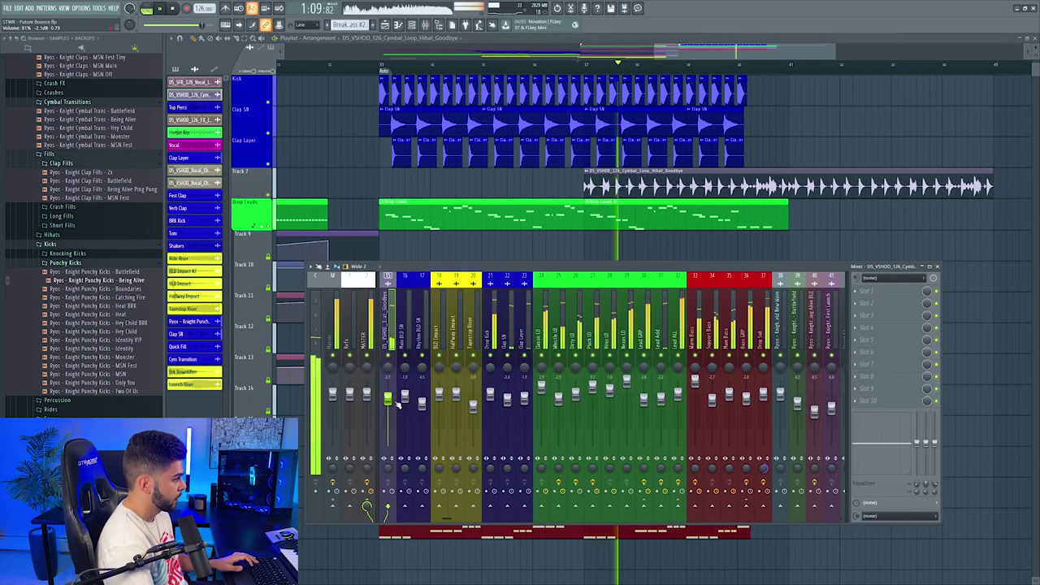
pyautogui.press('F9')
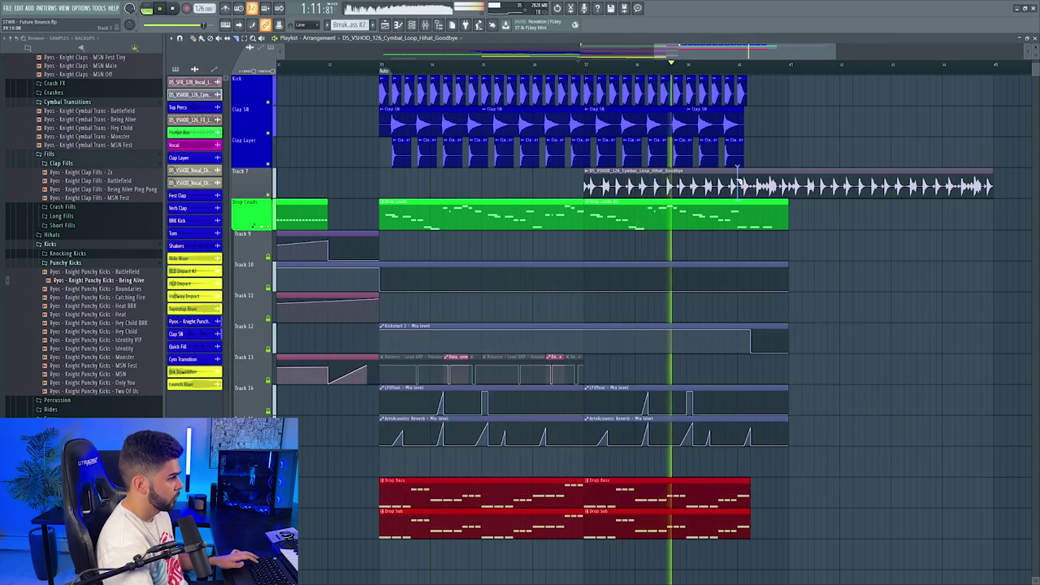
# Step: Trim the hi-hat loop to end at bar 40 and name it Drop Hat with a blue color
pyautogui.press('F9')
pyautogui.scroll(-2, 746, 163)
pyautogui.press('F9')
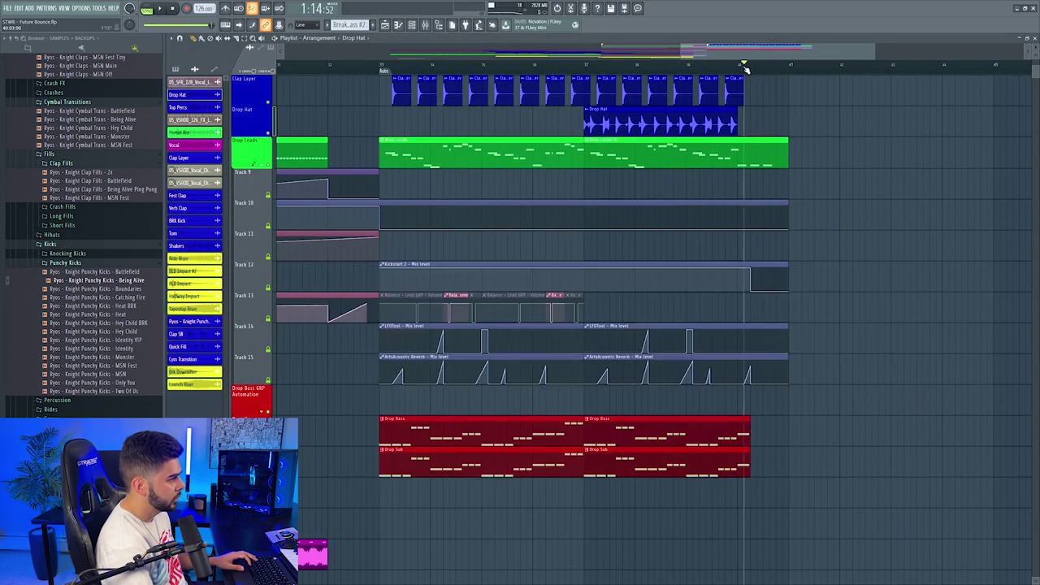
pyautogui.scroll(2, 748, 69)
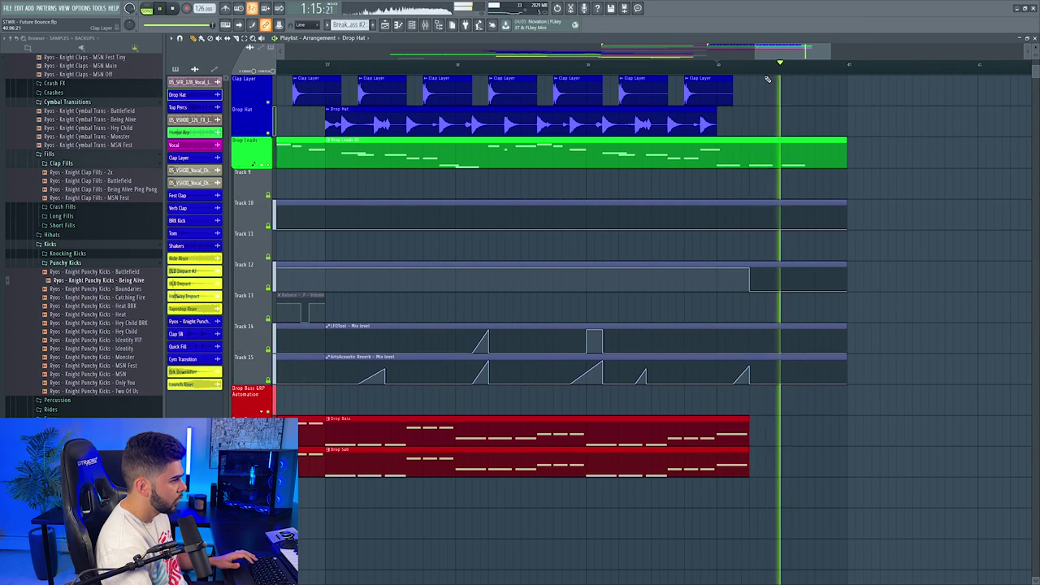
pyautogui.press('space')
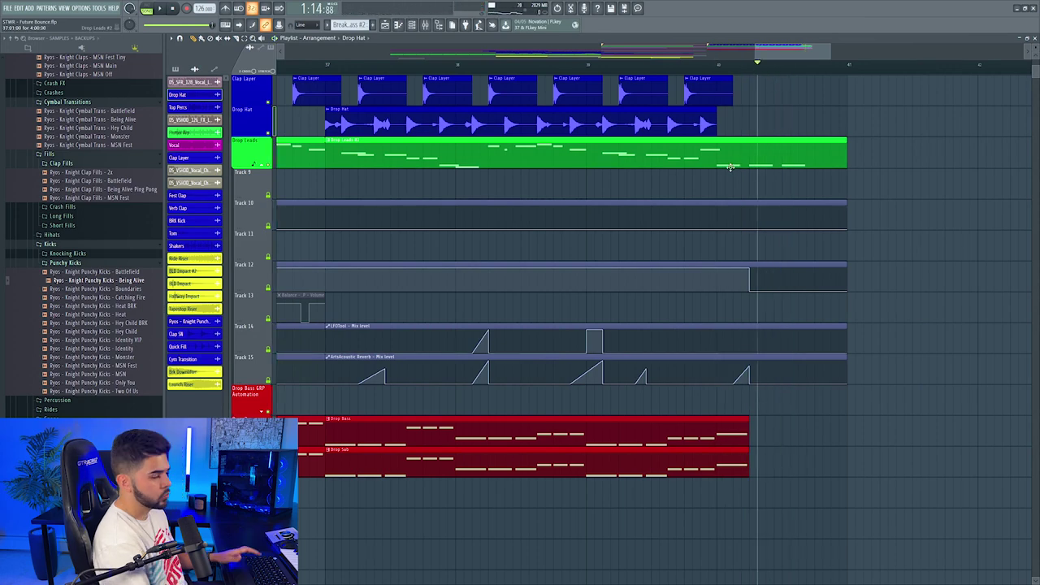
# Step: Slice and mute the last beat before bar 29 in the Build SN, Break Aggro Bass, Launch Riser and Tapestop Riser clips
pyautogui.scroll(-8, 794, 174)
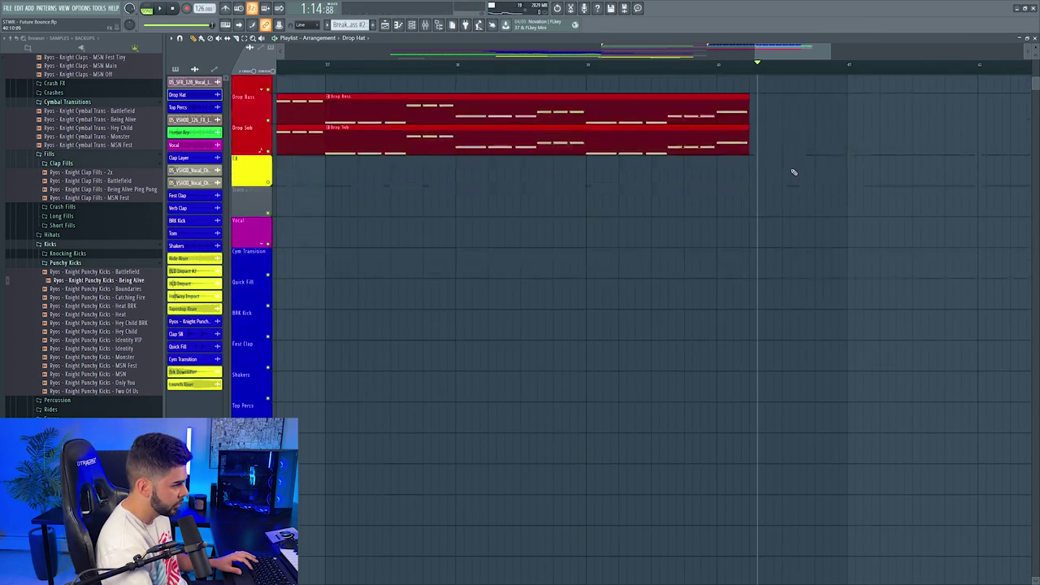
pyautogui.scroll(-5, 717, 71)
pyautogui.scroll(-1, 552, 161)
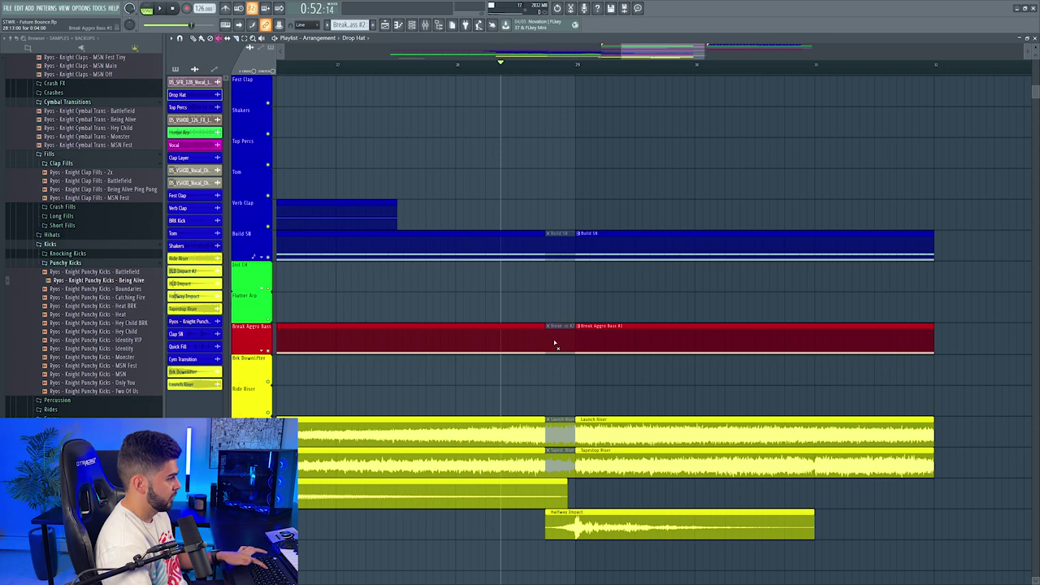
pyautogui.scroll(6, 558, 342)
pyautogui.scroll(-6, 580, 245)
pyautogui.scroll(5, 581, 245)
pyautogui.press('space')
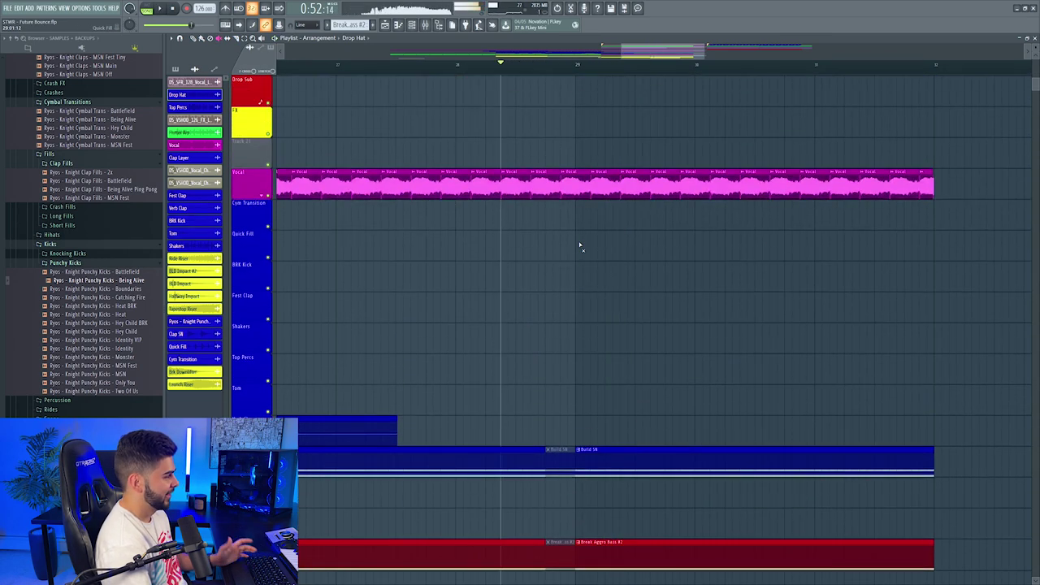
# Step: Insert a track above Break Aggro Bass and place Knight Bass Shots - Battlefield Bend (E) just before bar 29, pitched down 300 cents
pyautogui.scroll(-6, 580, 245)
pyautogui.scroll(-2, 50, 208)
pyautogui.scroll(-10, 50, 207)
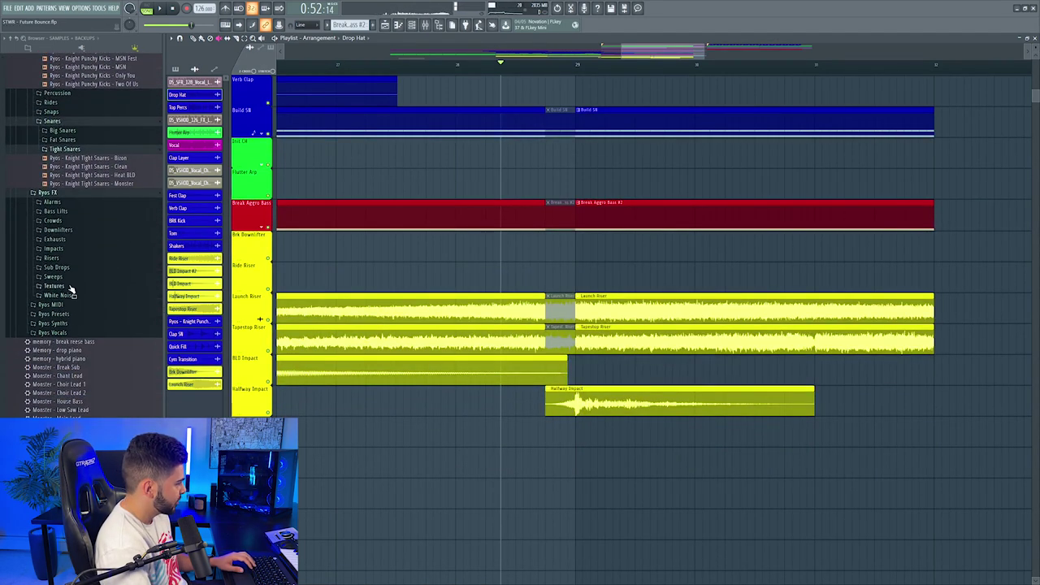
pyautogui.click(52, 323)
pyautogui.rightClick(254, 205)
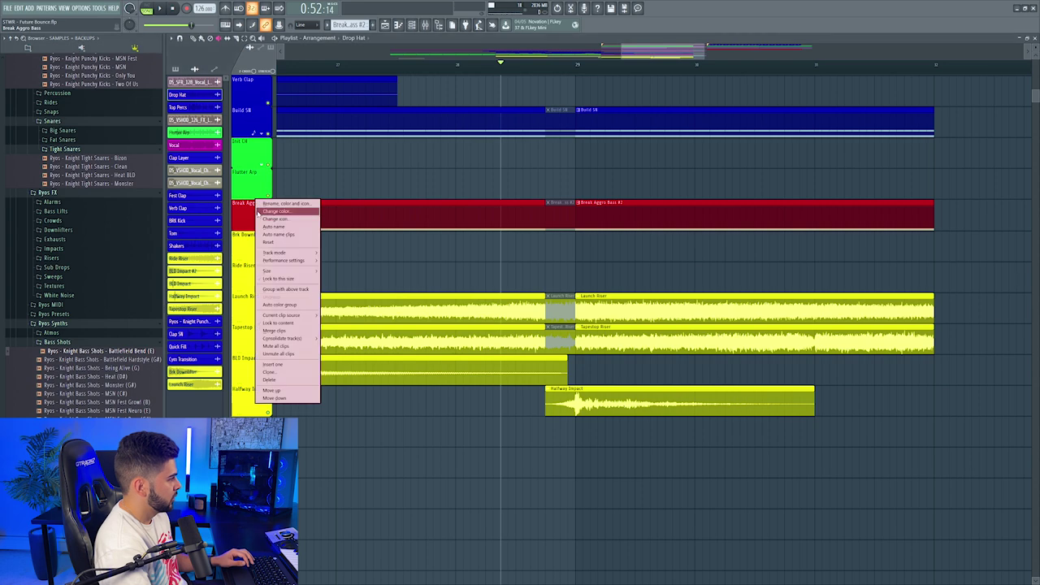
pyautogui.click(273, 364)
pyautogui.moveTo(136, 379); pyautogui.dragTo(559, 216)
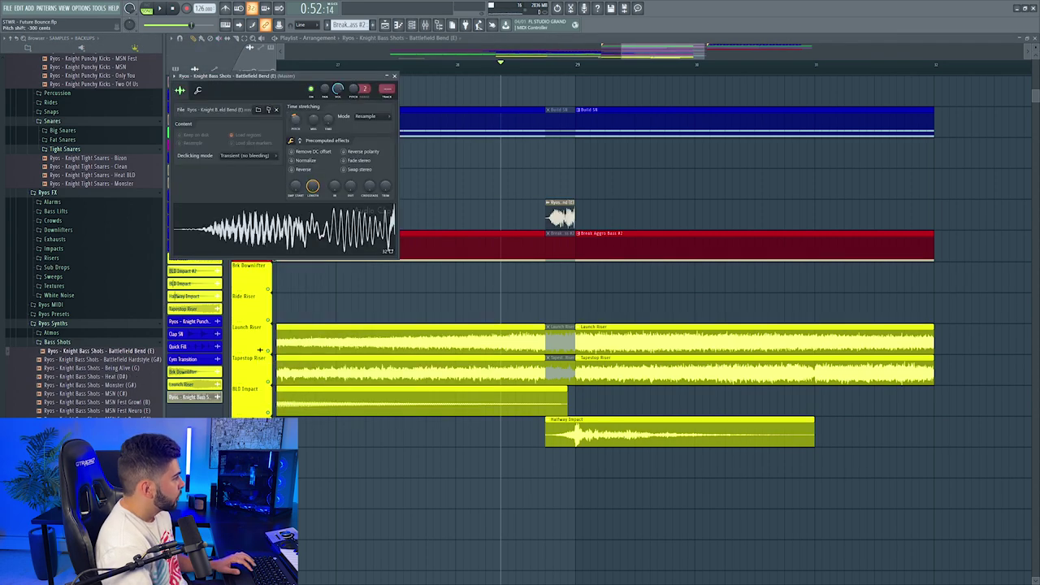
# Step: Play the build into bar 29 and name the bass shot Bend Bass with a red color
pyautogui.click(531, 64)
pyautogui.press('space')
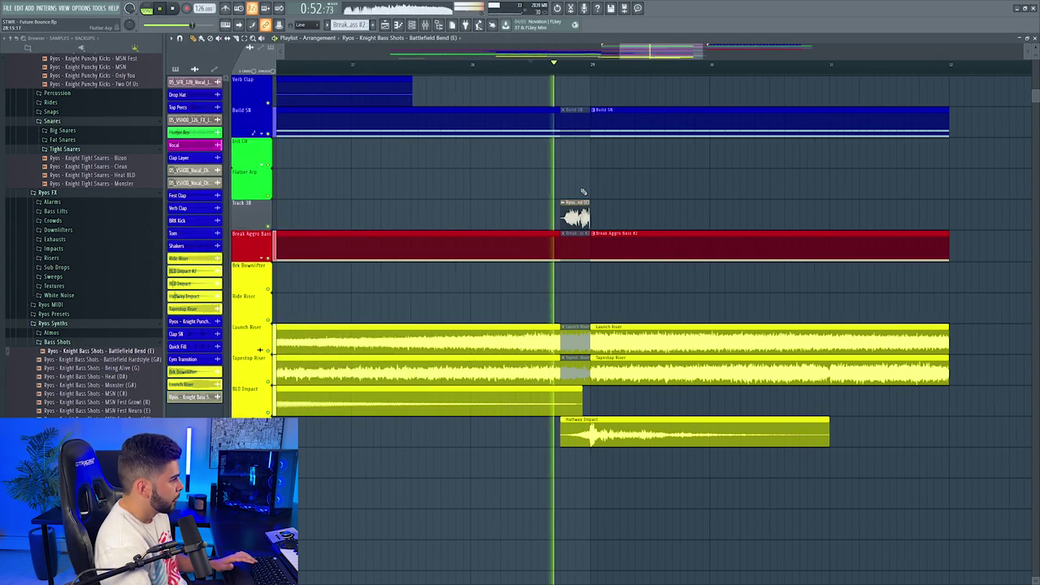
pyautogui.doubleClick(576, 215)
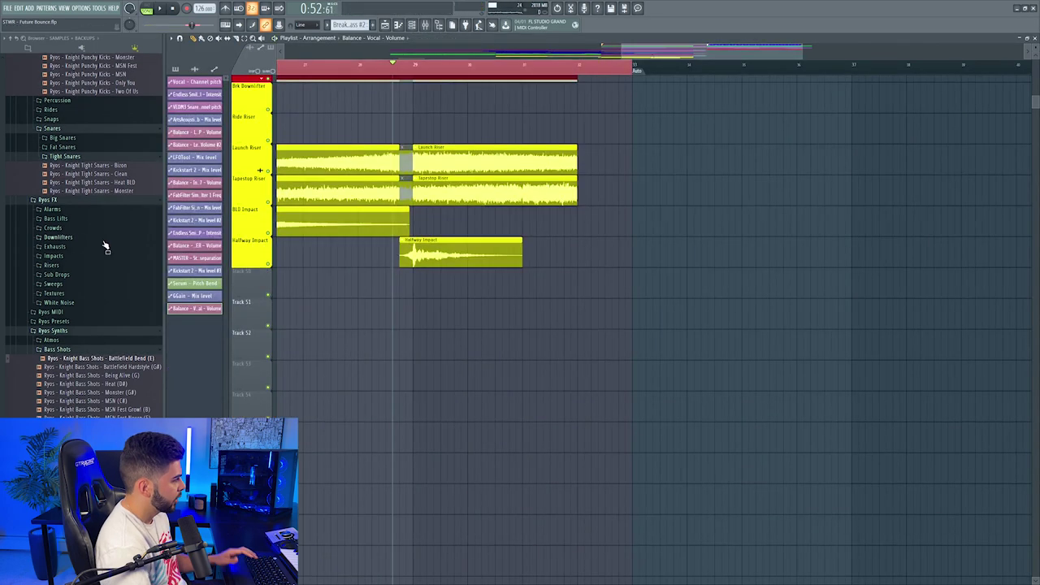
# Step: Replace the drum fill at bar 32 with the Knight Short Fills - Paper Laser sample and play it
pyautogui.scroll(-3, 65, 289)
pyautogui.scroll(-15, 65, 289)
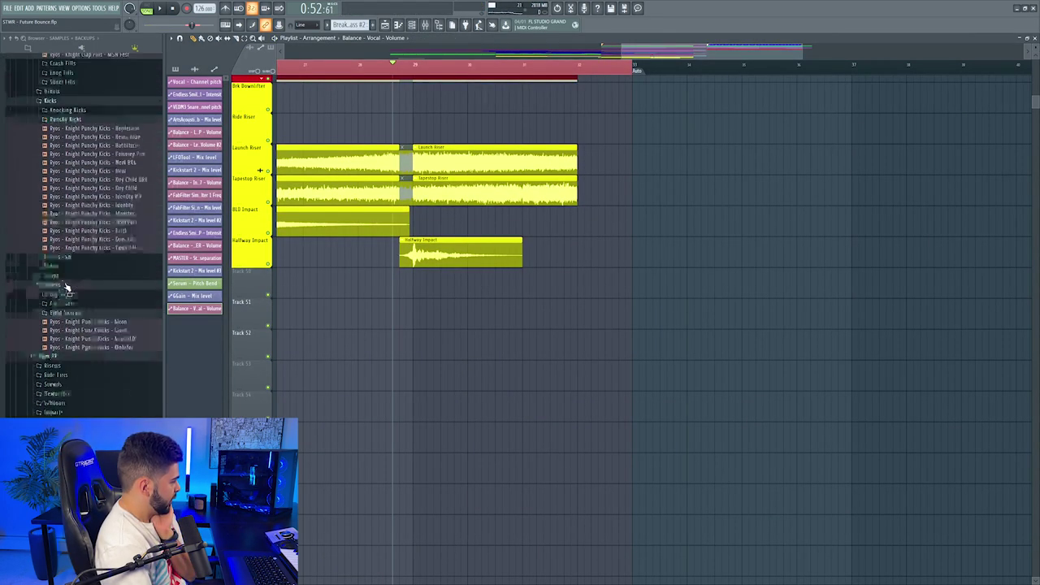
pyautogui.scroll(-15, 68, 289)
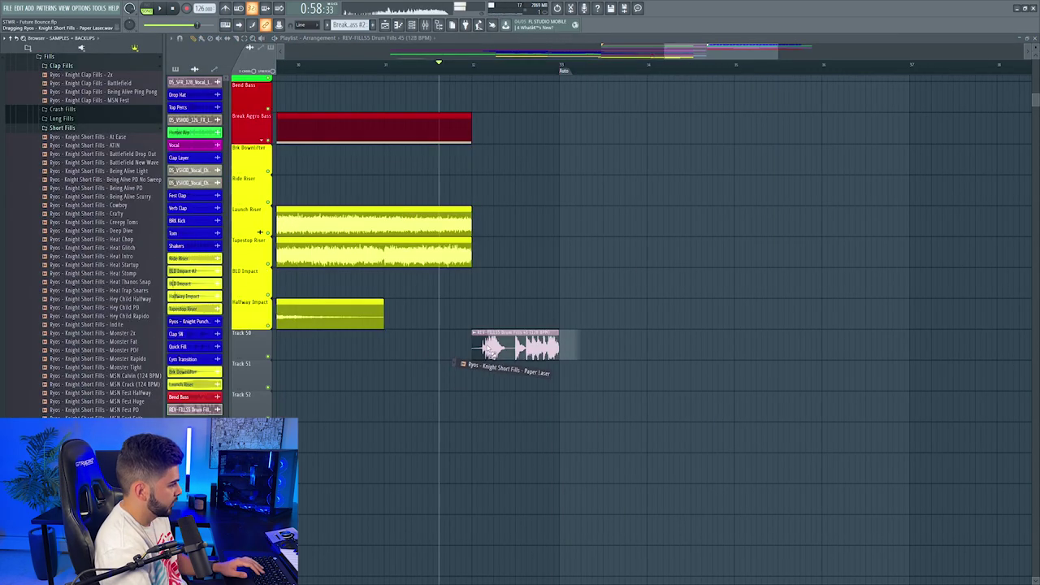
pyautogui.press('space')
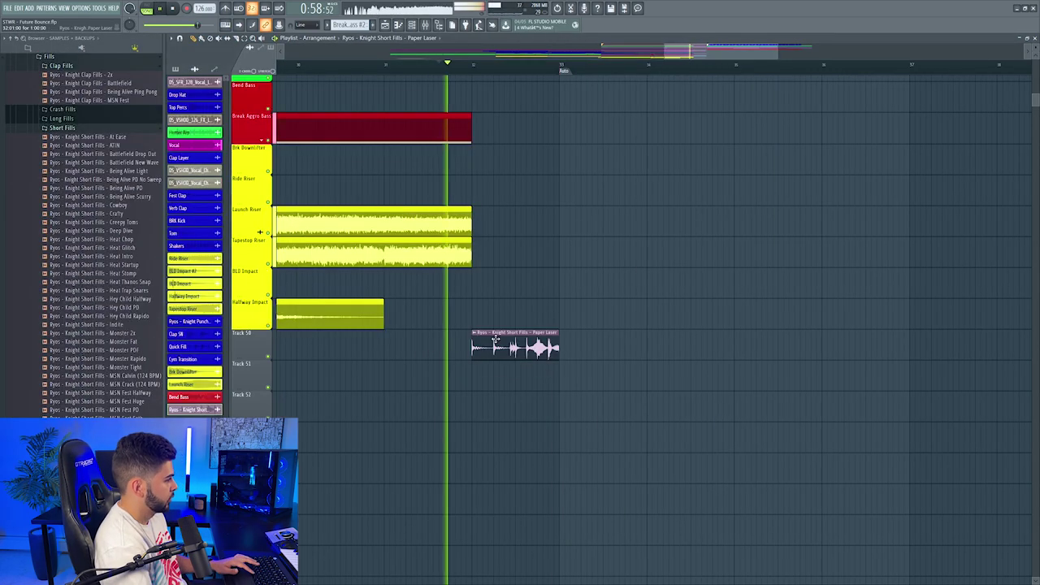
# Step: Name the fill Paper Laser Fill with a blue color and move it to a track below Build SN
pyautogui.doubleClick(512, 349)
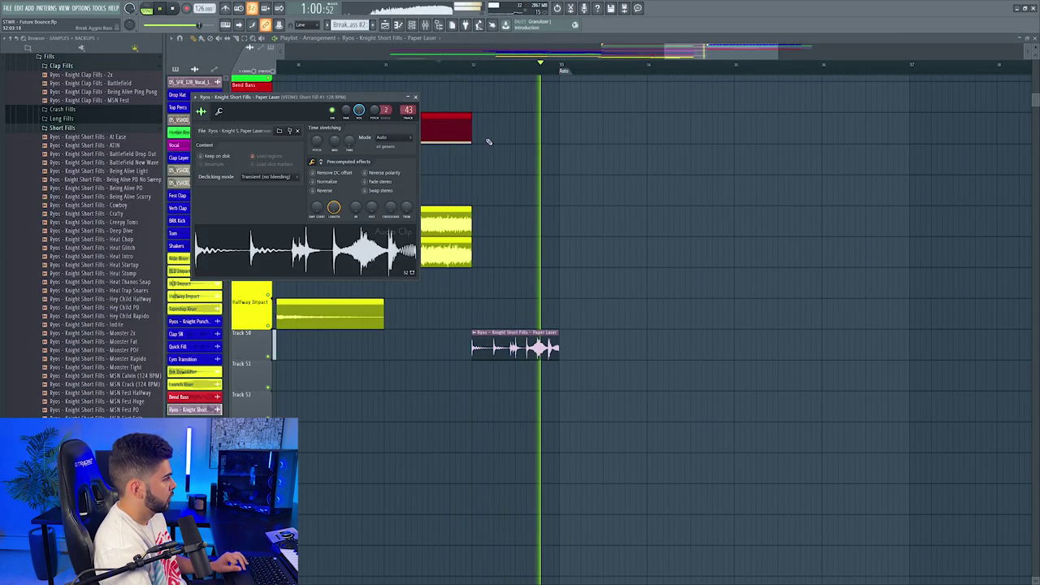
pyautogui.click(705, 39)
pyautogui.scroll(-4, 638, 67)
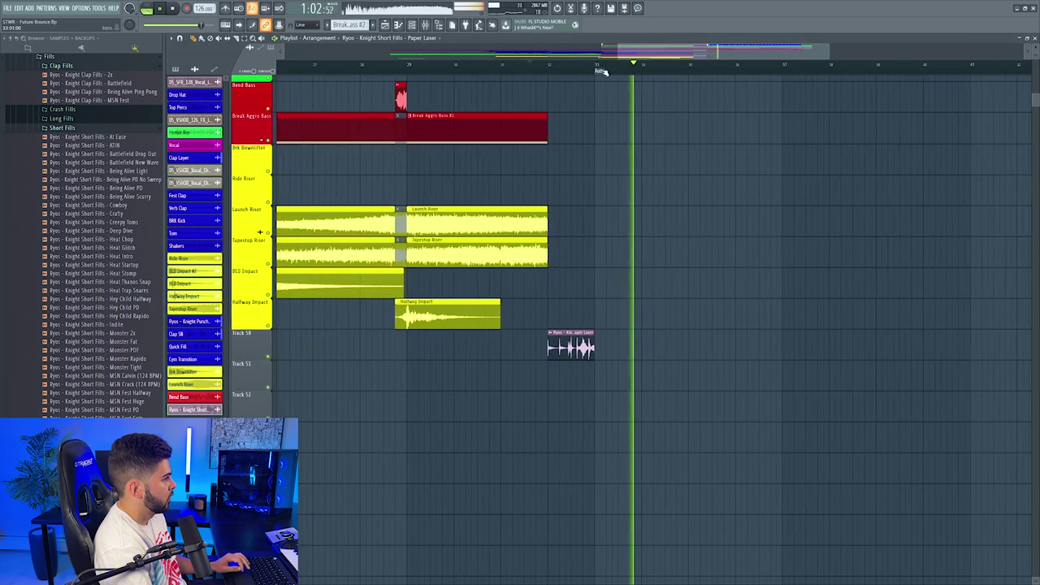
pyautogui.scroll(3, 736, 235)
pyautogui.scroll(-3, 558, 353)
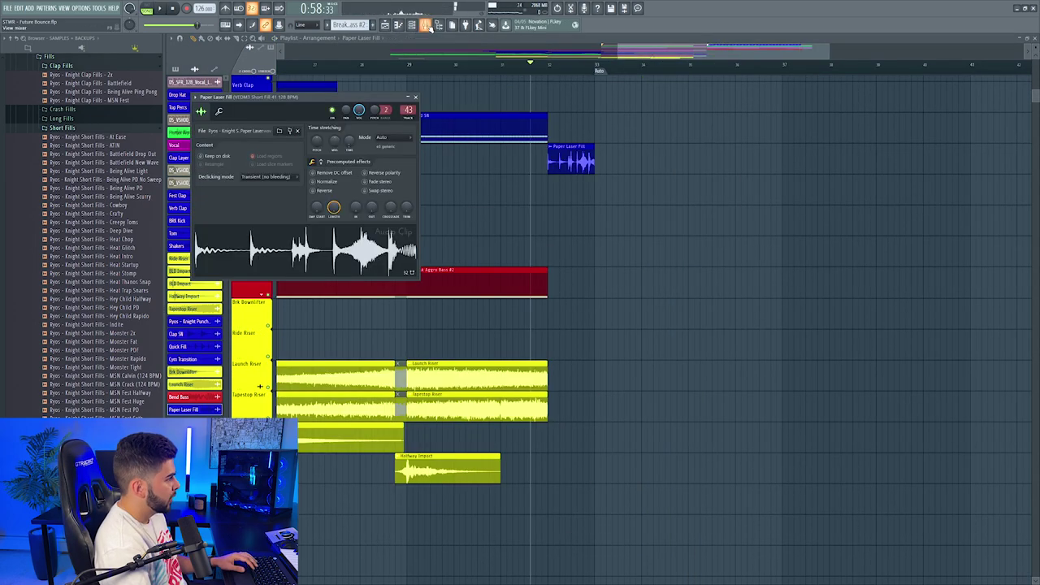
# Step: Rename the fill's mixer track Paper Laser Fill and color it blue
pyautogui.click(426, 25)
pyautogui.rightClick(623, 278)
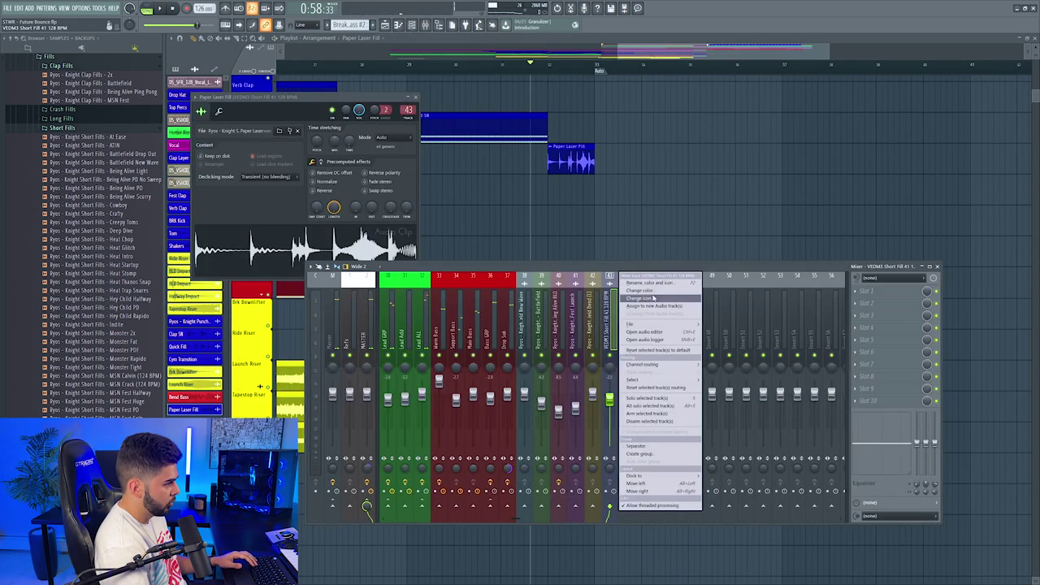
pyautogui.click(678, 299)
pyautogui.click(685, 413)
pyautogui.click(790, 474)
pyautogui.write('Pa')
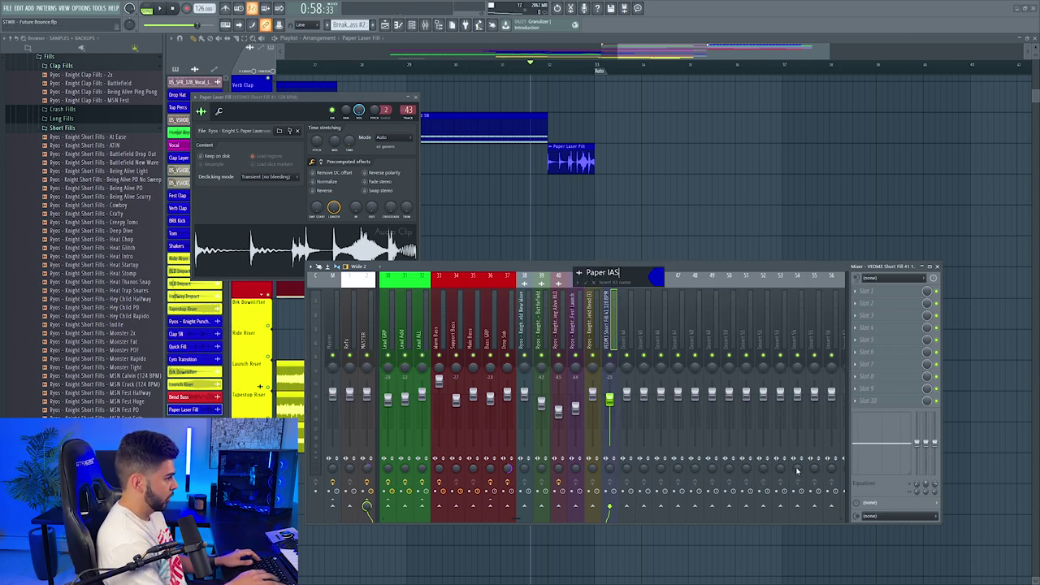
pyautogui.write('per Laser Fil')
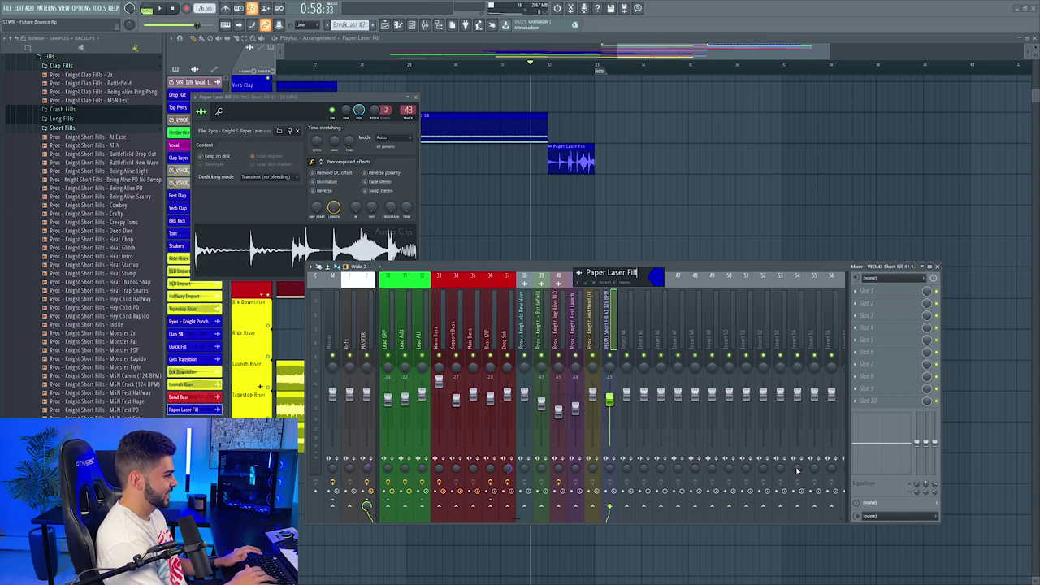
pyautogui.write('l')
pyautogui.press('Return')
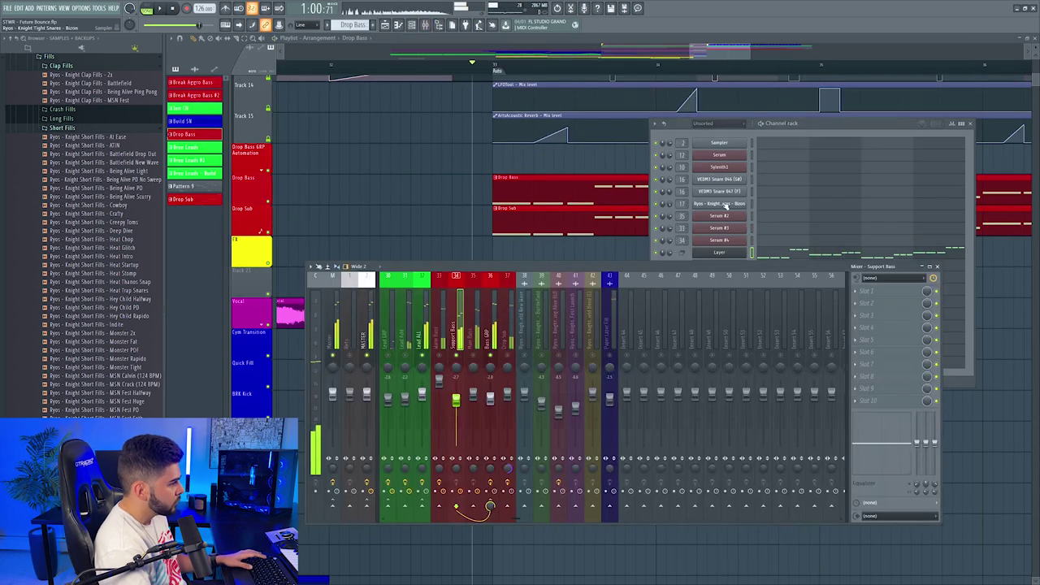
# Step: Inspect the Serum #4 channel routed to Support Bass and mute the Support Bass mixer track
pyautogui.click(817, 133)
pyautogui.click(719, 239)
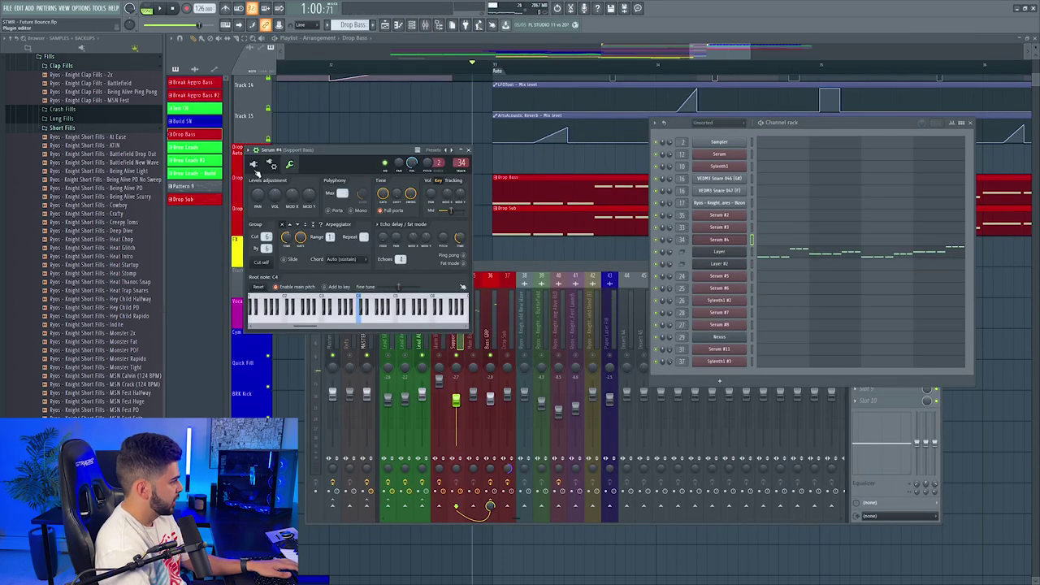
pyautogui.press('F12')
pyautogui.press('F9')
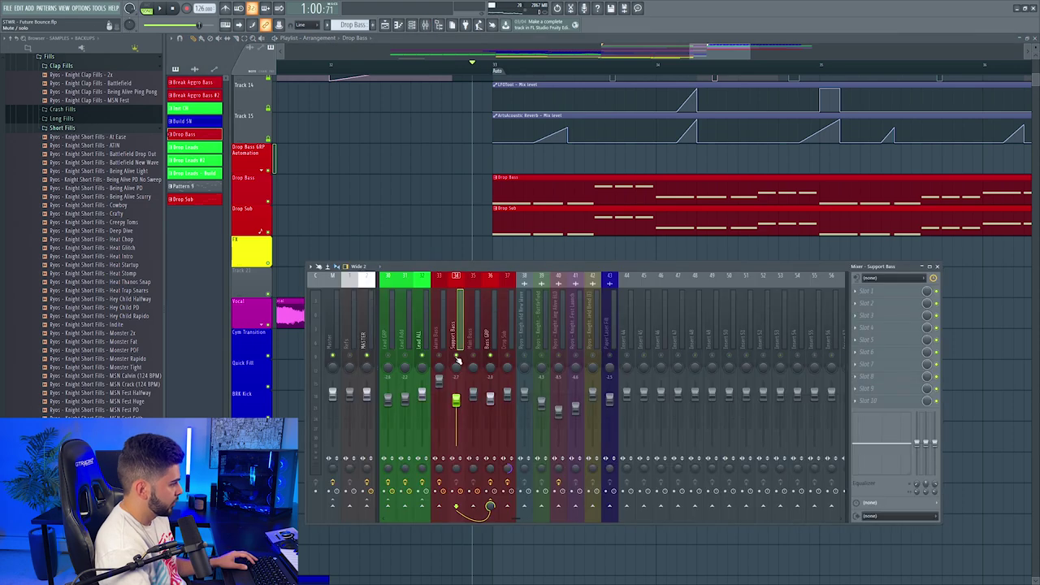
pyautogui.press('space')
pyautogui.scroll(-2, 507, 65)
pyautogui.click(425, 25)
pyautogui.click(425, 25)
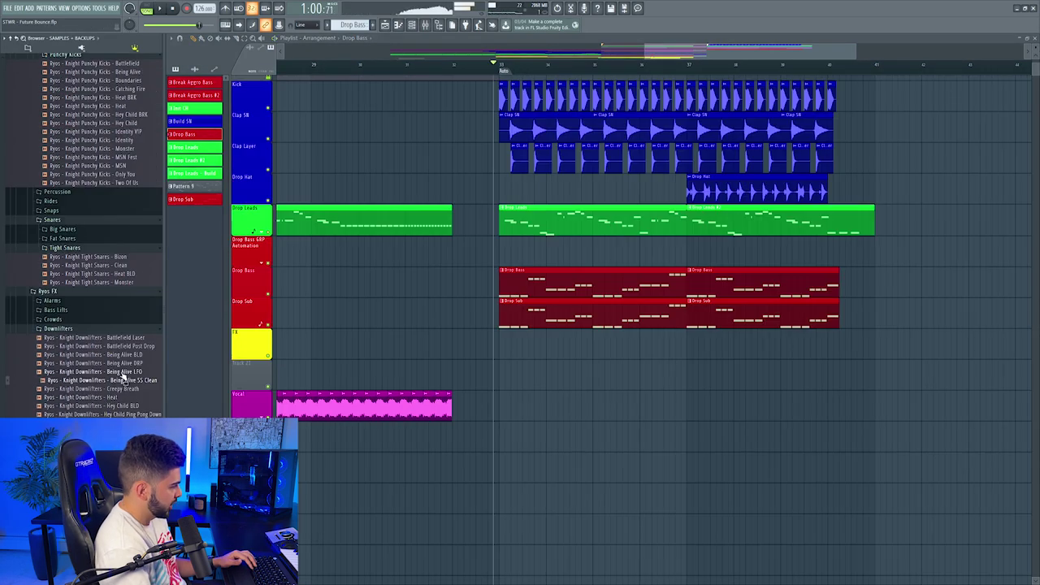
# Step: Place the Knight Downlifters - Being Alive DRP sample on the FX track at bar 33 and lower its mixer level during playback
pyautogui.moveTo(122, 380); pyautogui.dragTo(499, 357)
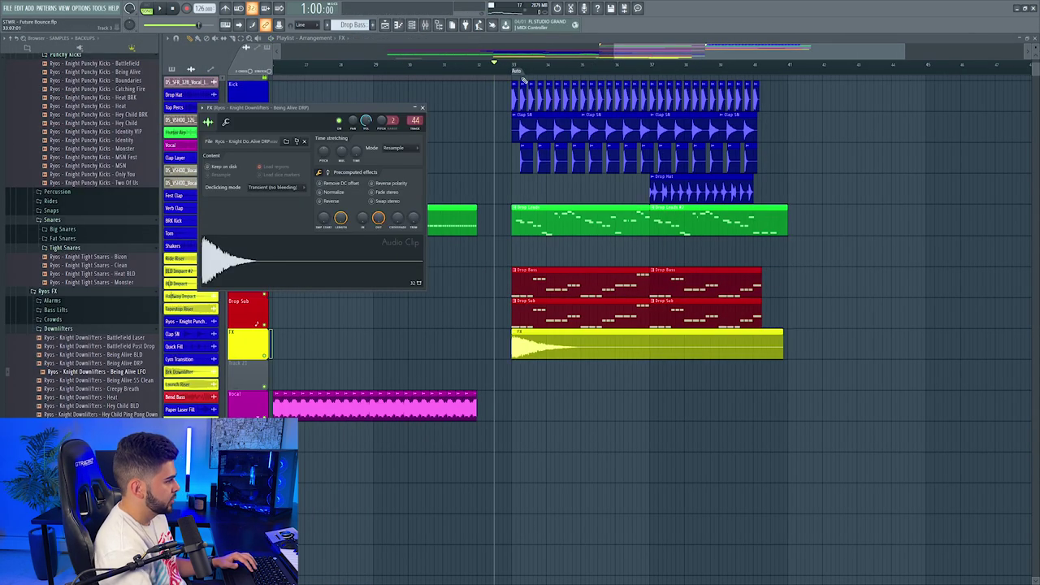
pyautogui.click(509, 65)
pyautogui.click(427, 24)
pyautogui.press('space')
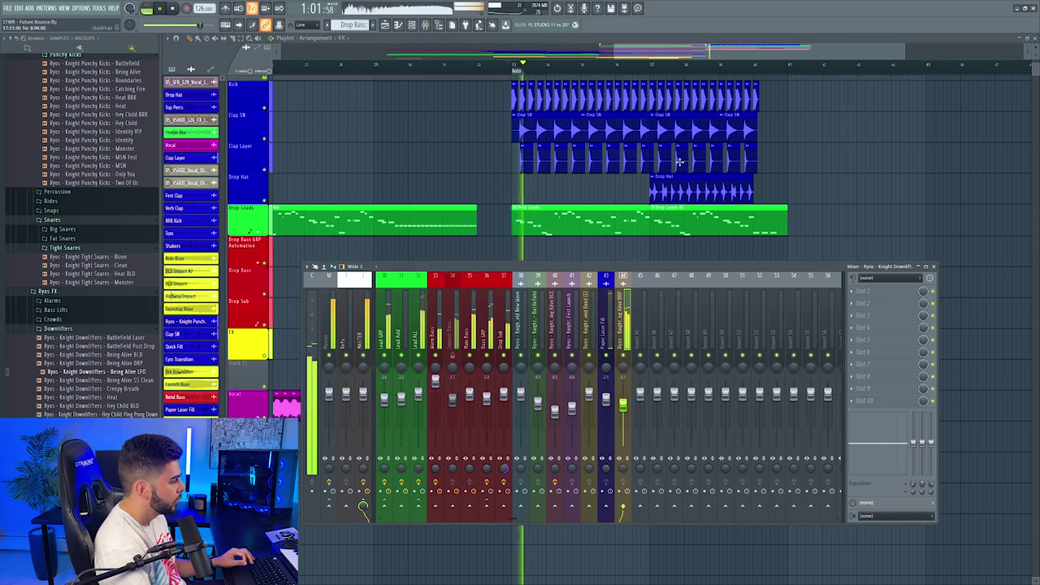
# Step: Slice the FX downlifter clip at bar 35
pyautogui.click(674, 52)
pyautogui.moveTo(579, 332); pyautogui.dragTo(579, 358)
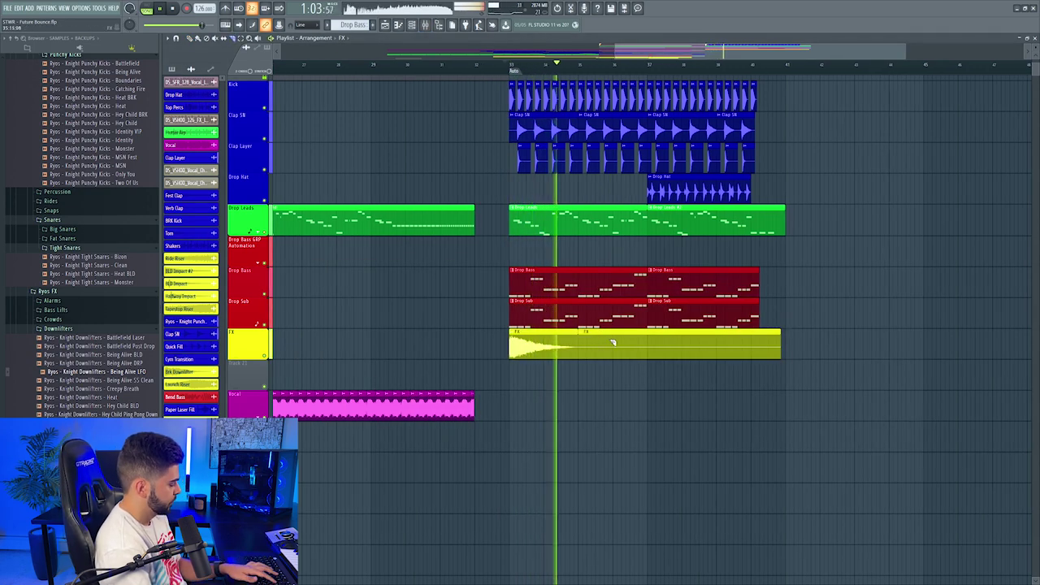
# Step: Delete the FX downlifter's tail after bar 35 and load UAD Pultec EQP-1A Legacy in the Lead ALL mixer track's second slot
pyautogui.rightClick(613, 344)
pyautogui.press('p')
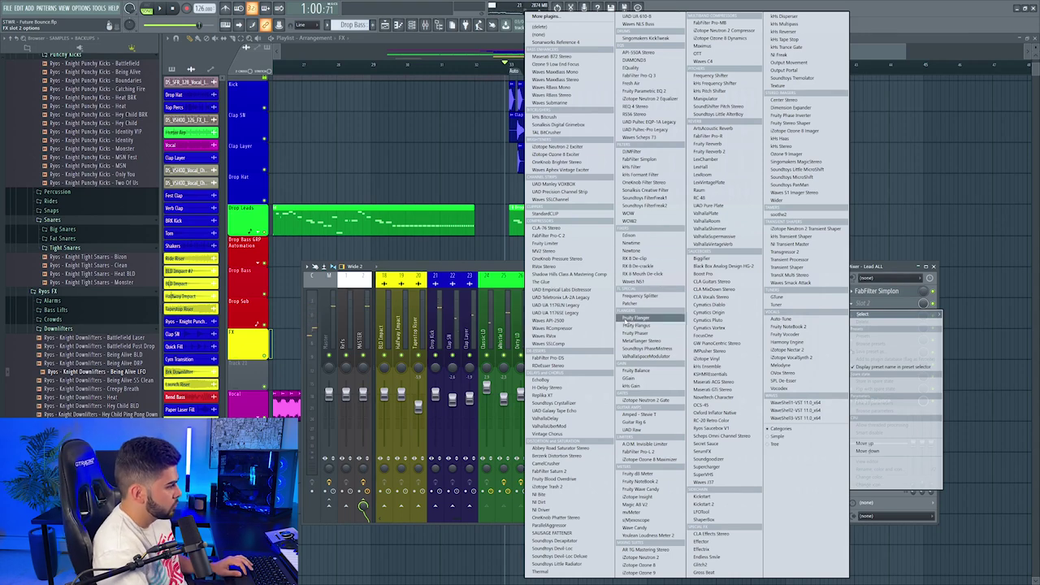
pyautogui.click(646, 122)
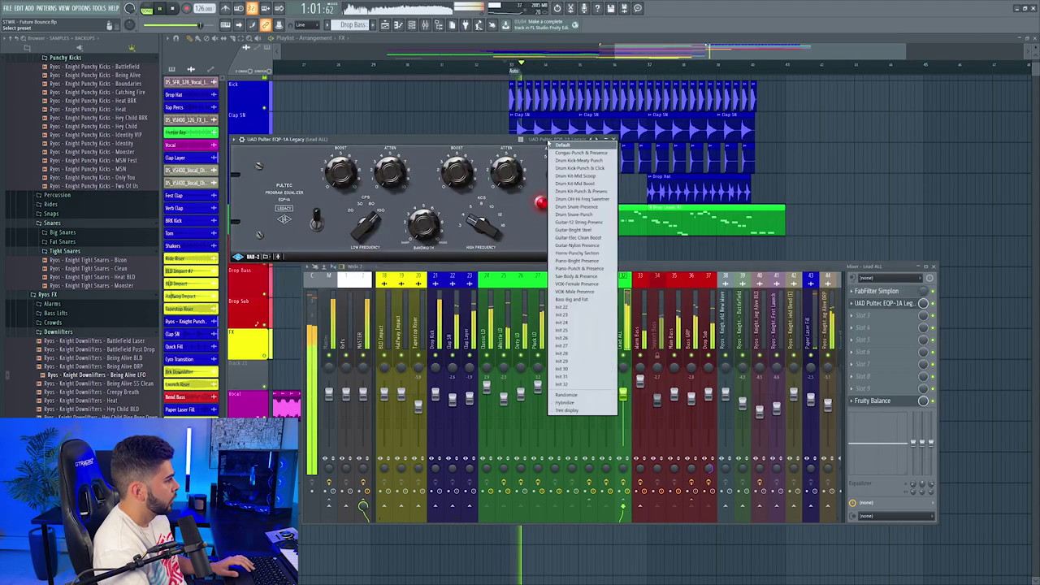
pyautogui.click(233, 141)
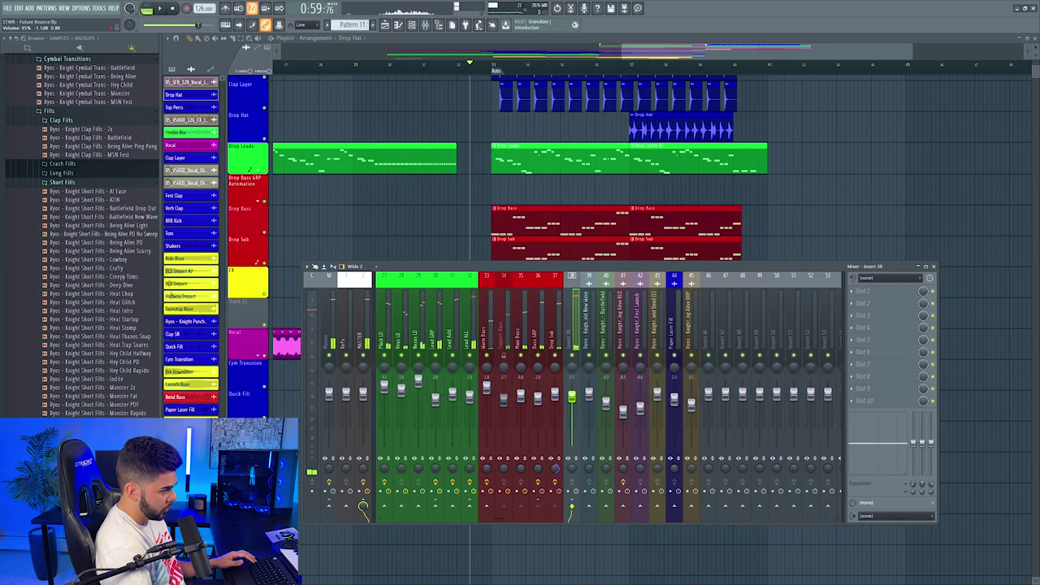
# Step: Rename mixer insert 38 Bass GRP and color it red
pyautogui.rightClick(579, 271)
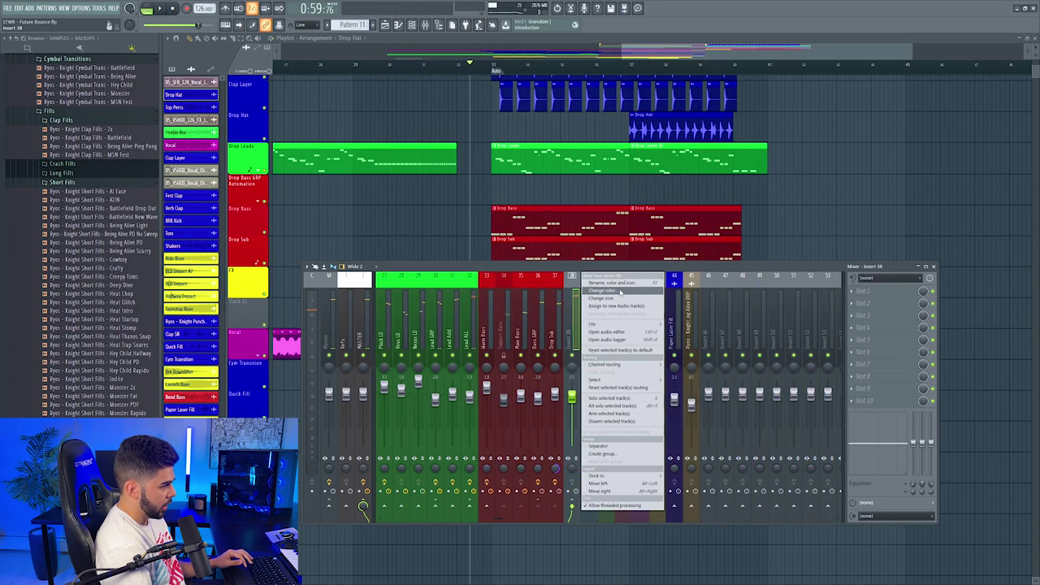
pyautogui.click(609, 291)
pyautogui.click(618, 278)
pyautogui.click(743, 474)
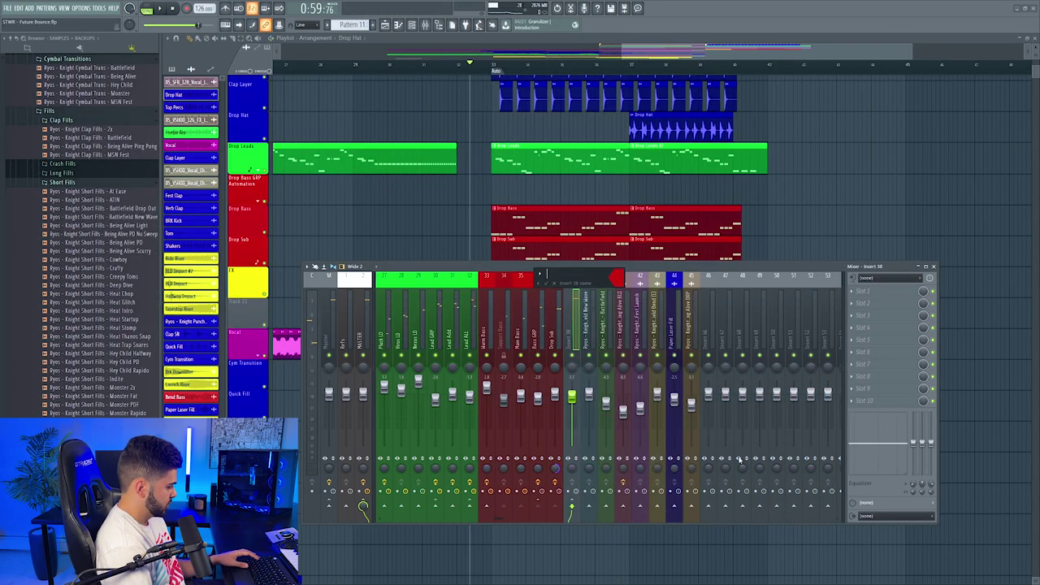
pyautogui.press('Return')
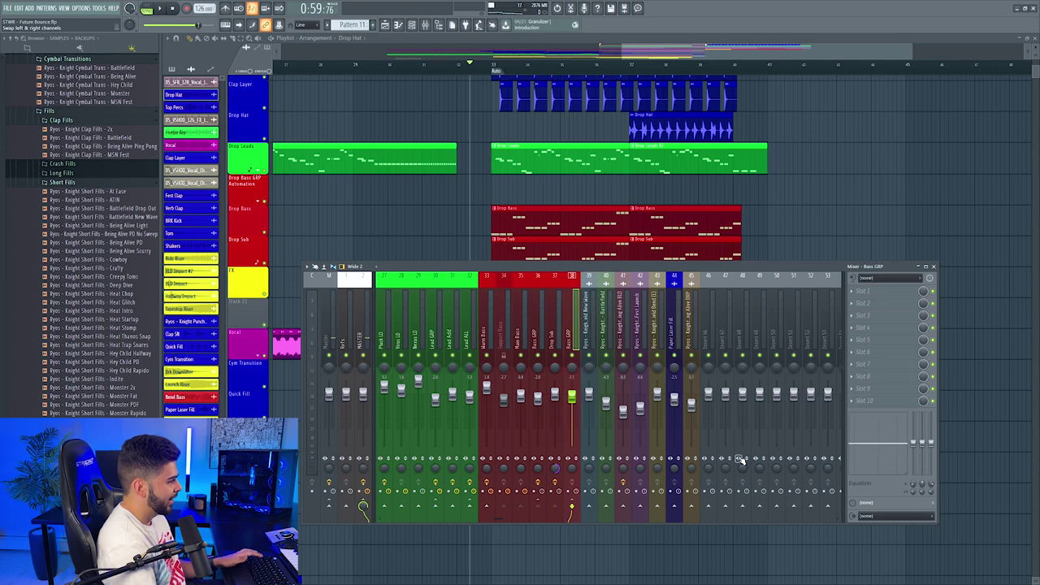
# Step: Play the drop and lower the new Bass GRP mixer track to about -2.5 dB, comparing it with Lead ALL
pyautogui.click(551, 323)
pyautogui.click(471, 329)
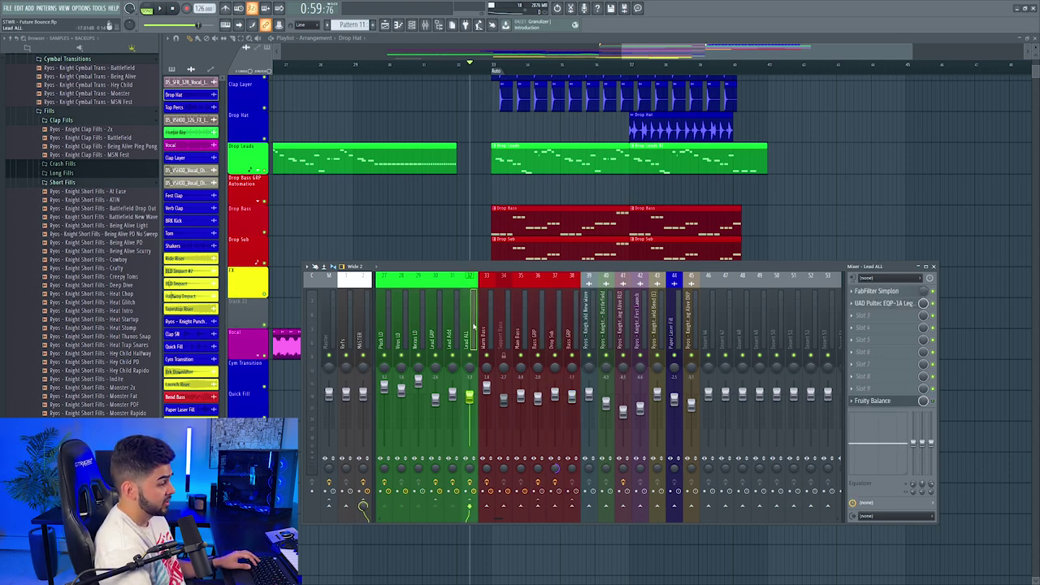
pyautogui.click(568, 329)
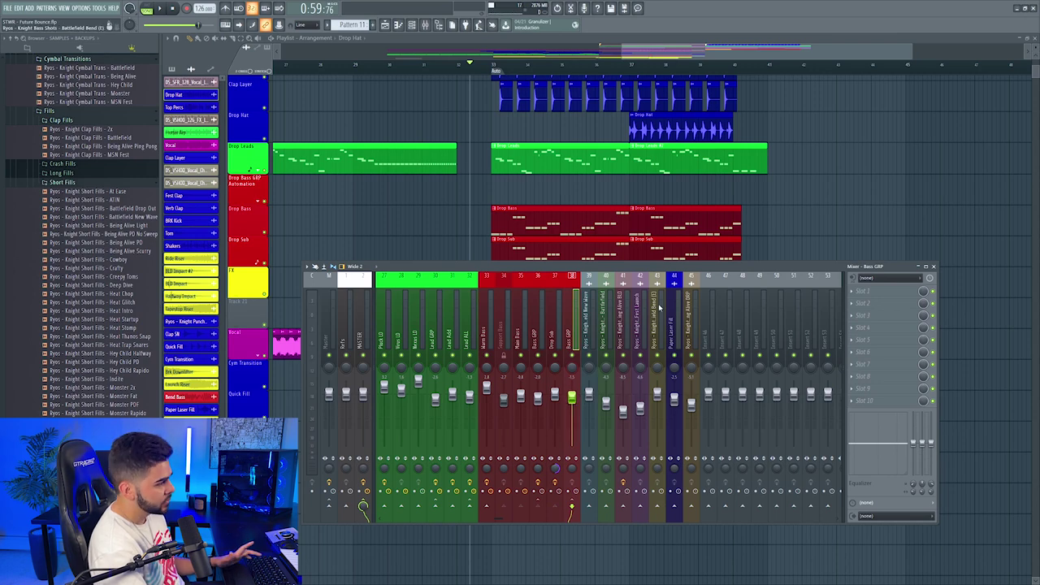
pyautogui.click(489, 66)
pyautogui.scroll(-3, 493, 71)
pyautogui.scroll(3, 625, 180)
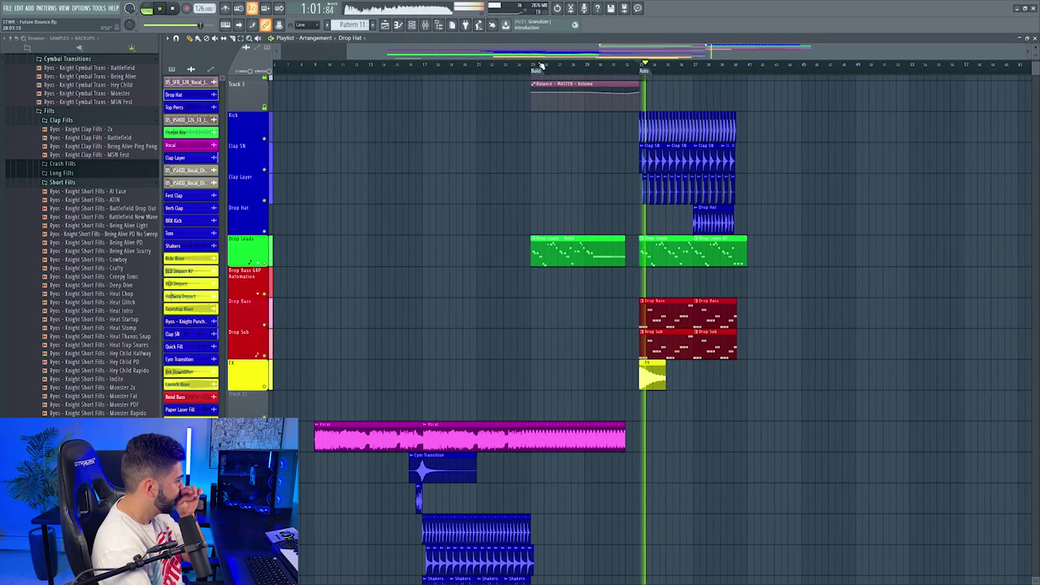
pyautogui.click(425, 25)
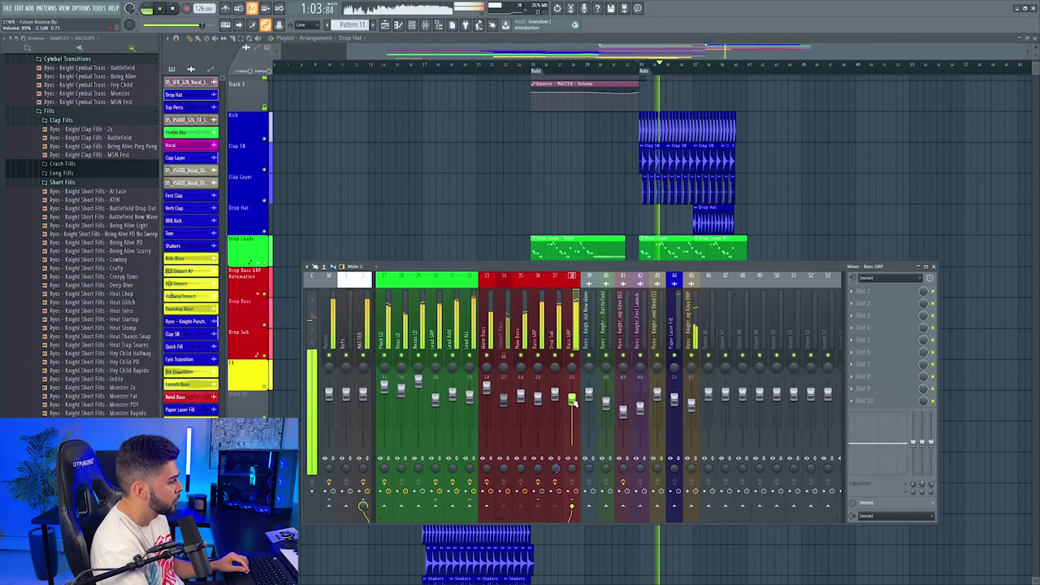
pyautogui.click(472, 325)
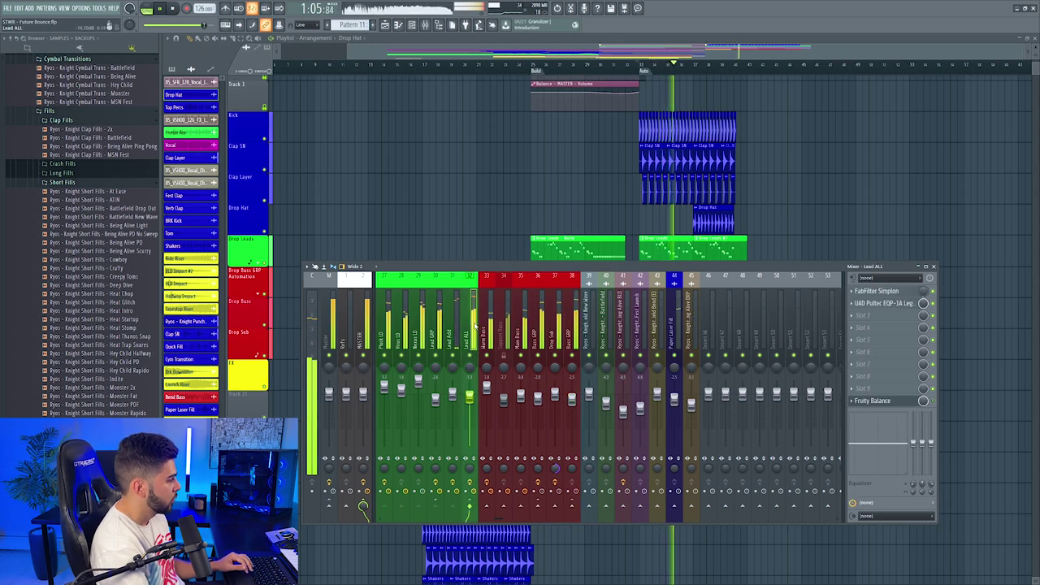
pyautogui.scroll(3, 475, 326)
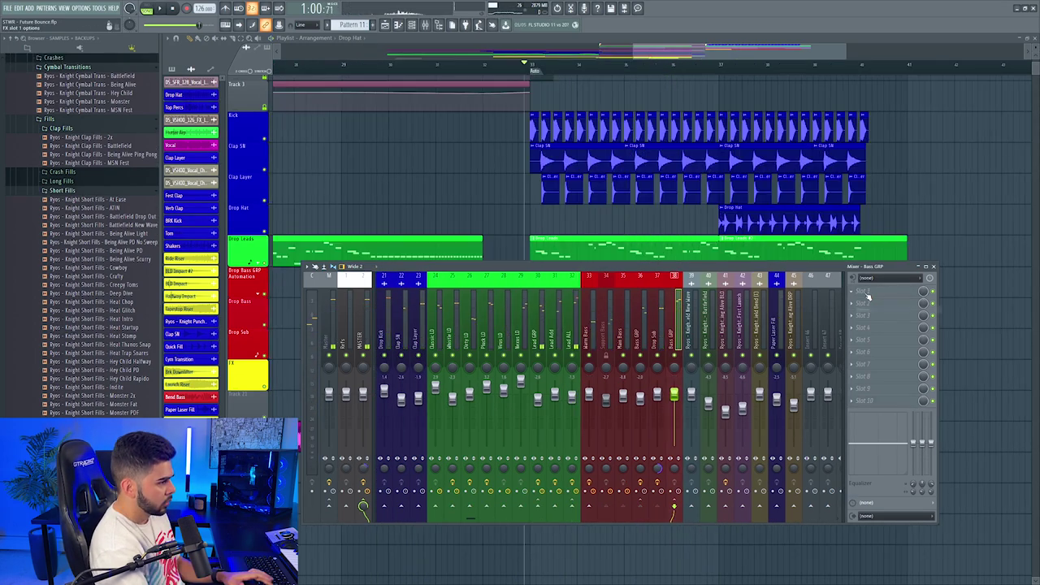
# Step: Load Waves RBass Stereo in the first slot of Bass GRP and adjust its frequency and intensity
pyautogui.click(865, 292)
pyautogui.moveTo(864, 302)
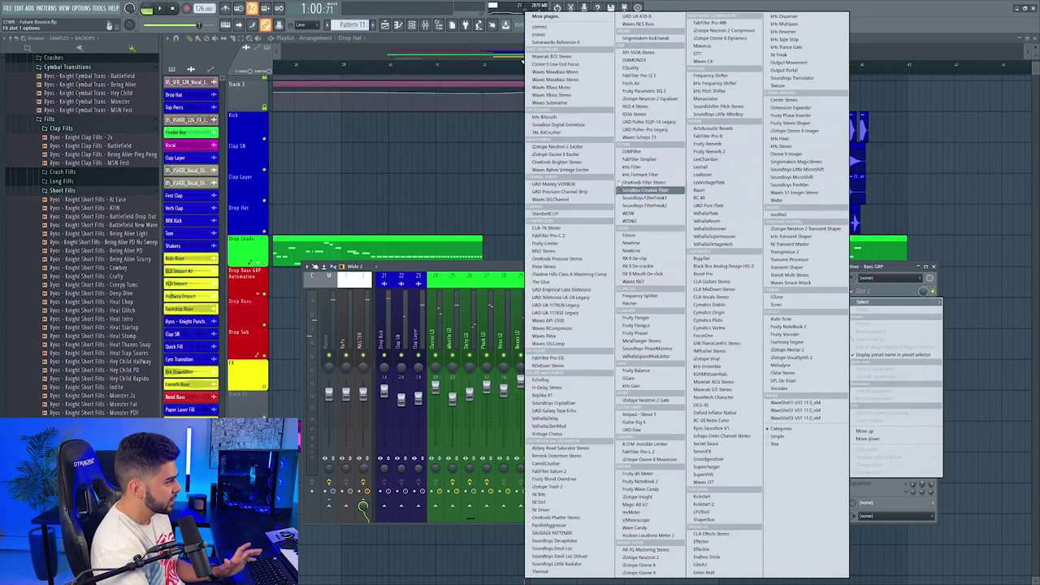
pyautogui.click(585, 96)
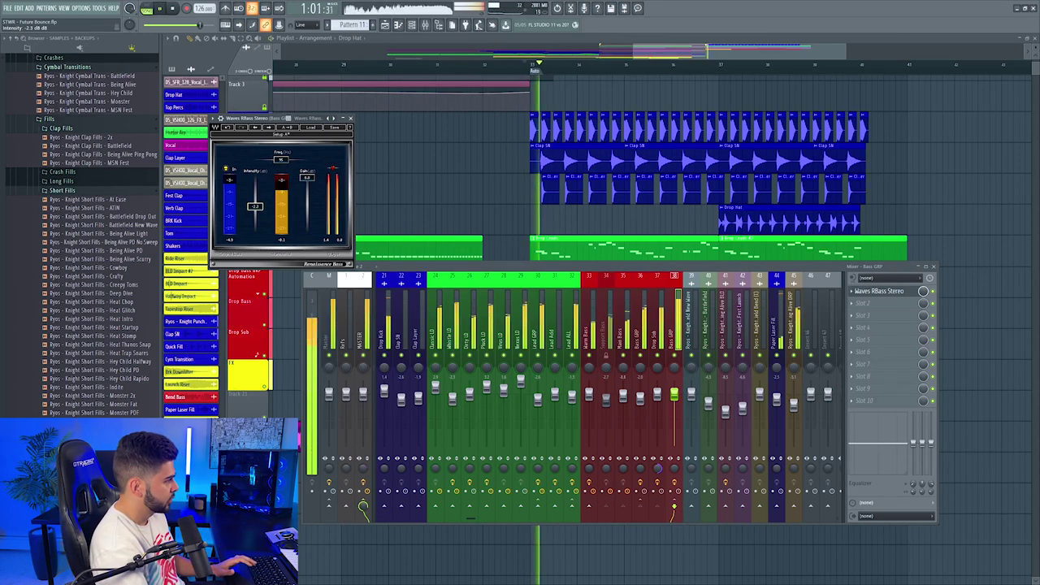
pyautogui.moveTo(280, 160); pyautogui.dragTo(278, 160)
pyautogui.moveTo(255, 208); pyautogui.dragTo(255, 211)
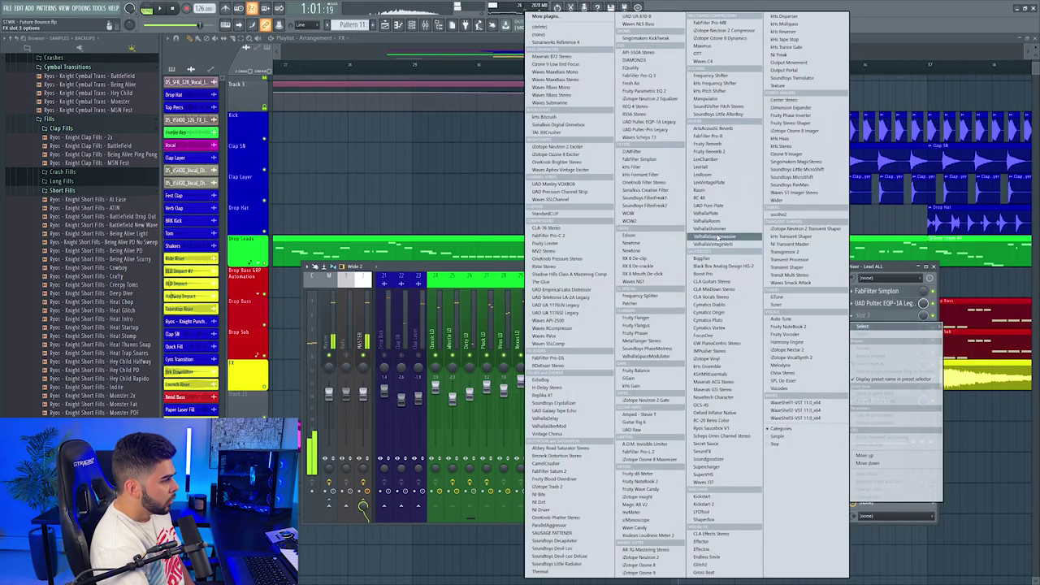
# Step: Load ValhallaRoom in the third slot of Lead ALL and choose a preset with the Large Chamber reverb mode
pyautogui.click(716, 221)
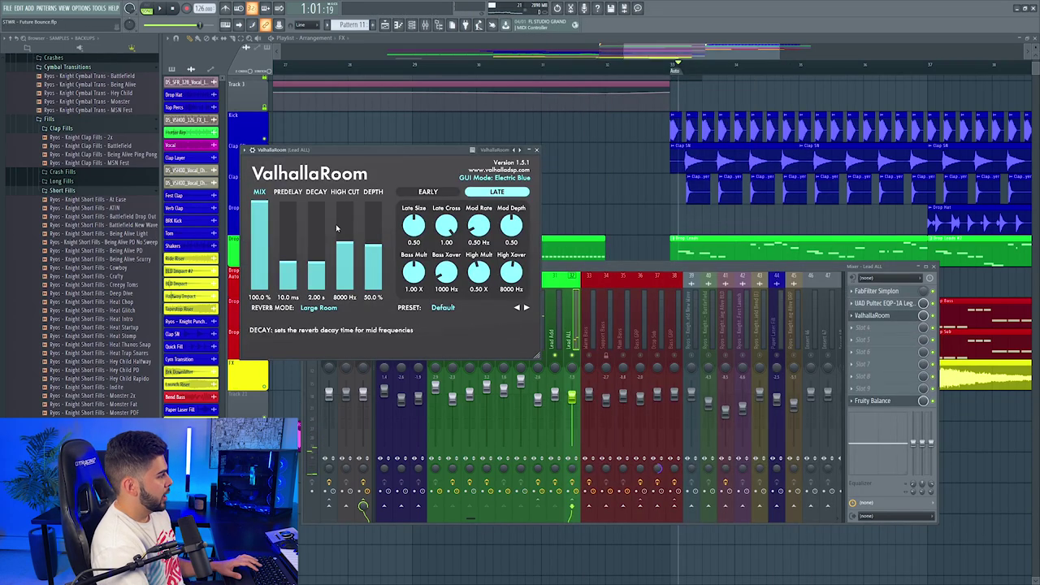
pyautogui.click(436, 308)
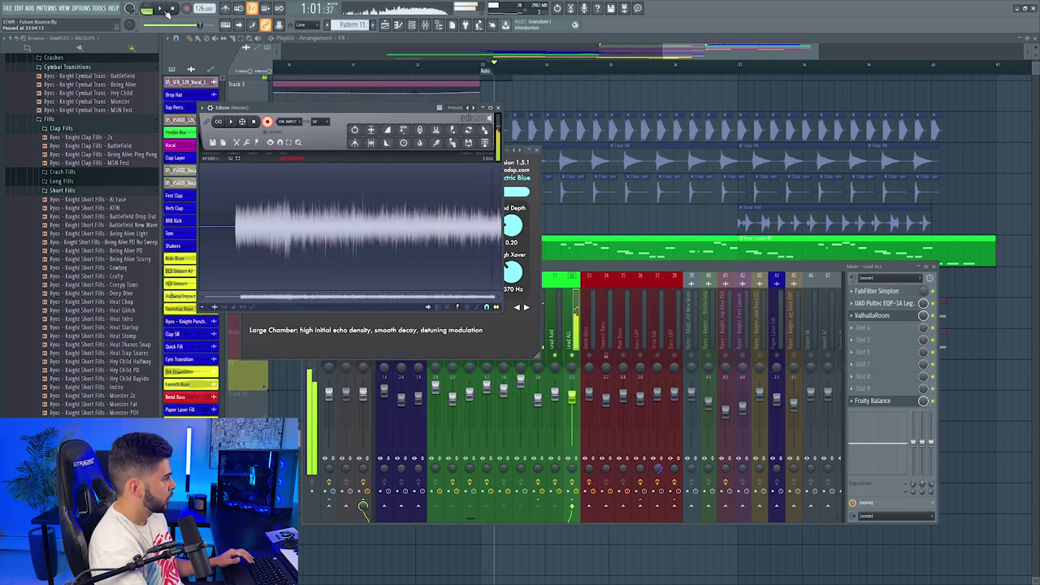
# Step: Place the Edison recording of the lead reverb, reversed, in the playlist leading into the drop and play it back
pyautogui.moveTo(484, 143); pyautogui.dragTo(992, 139)
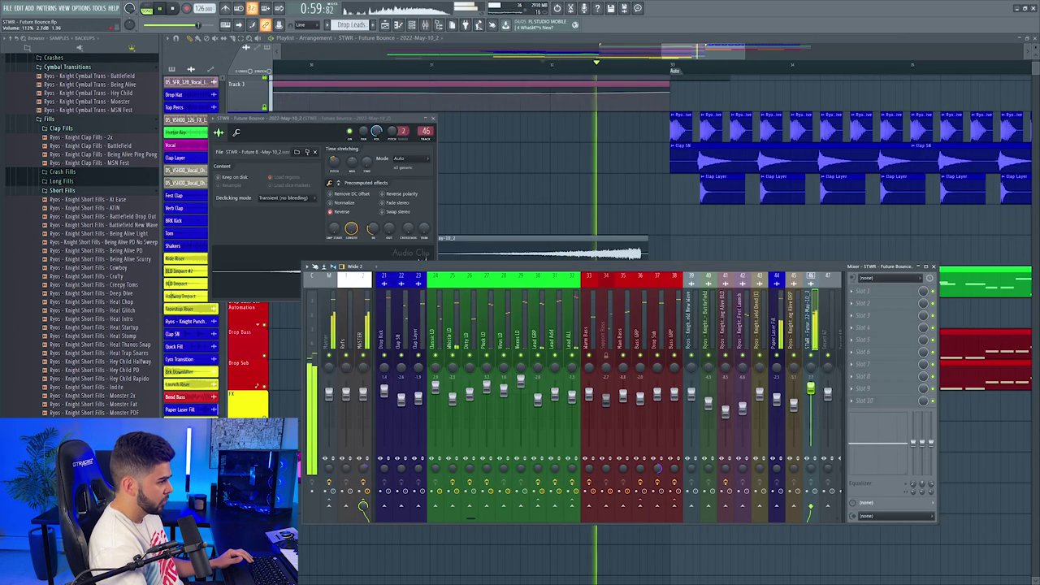
pyautogui.press('F5')
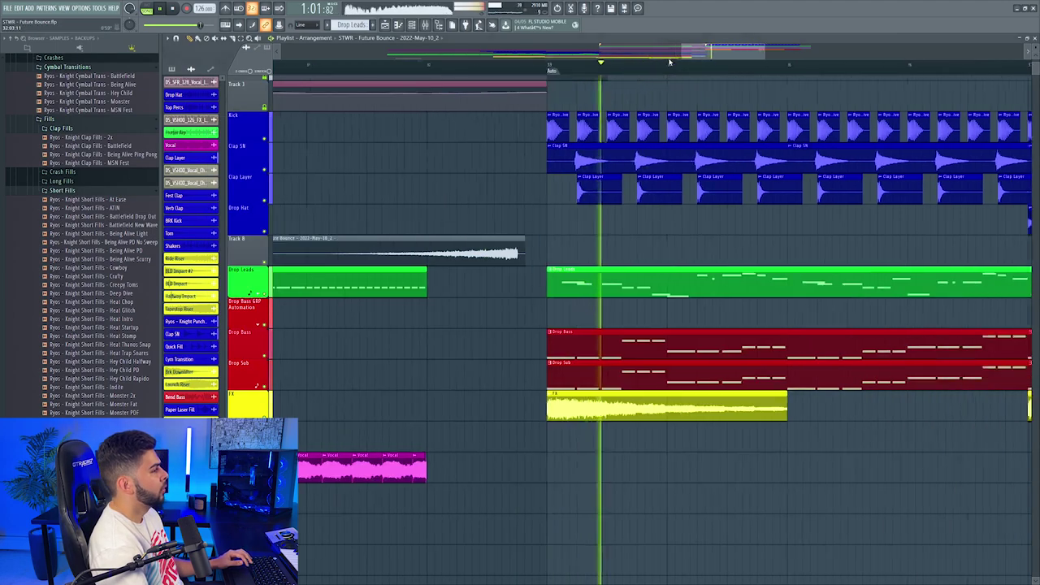
pyautogui.scroll(-5, 664, 69)
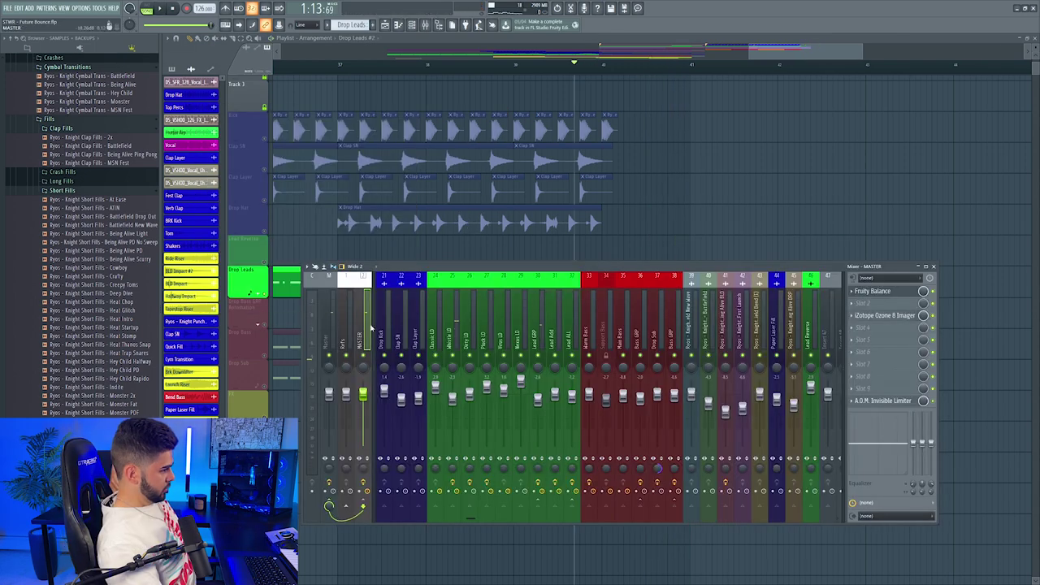
# Step: Insert Edison in the MASTER mixer track's first slot and start recording the soloed Drop Leads
pyautogui.click(867, 328)
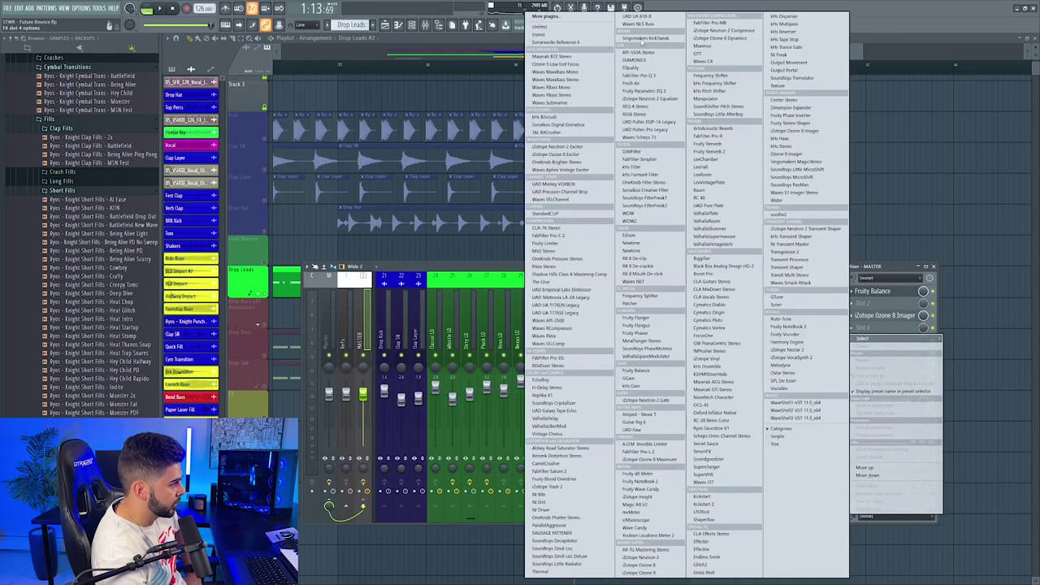
pyautogui.click(638, 56)
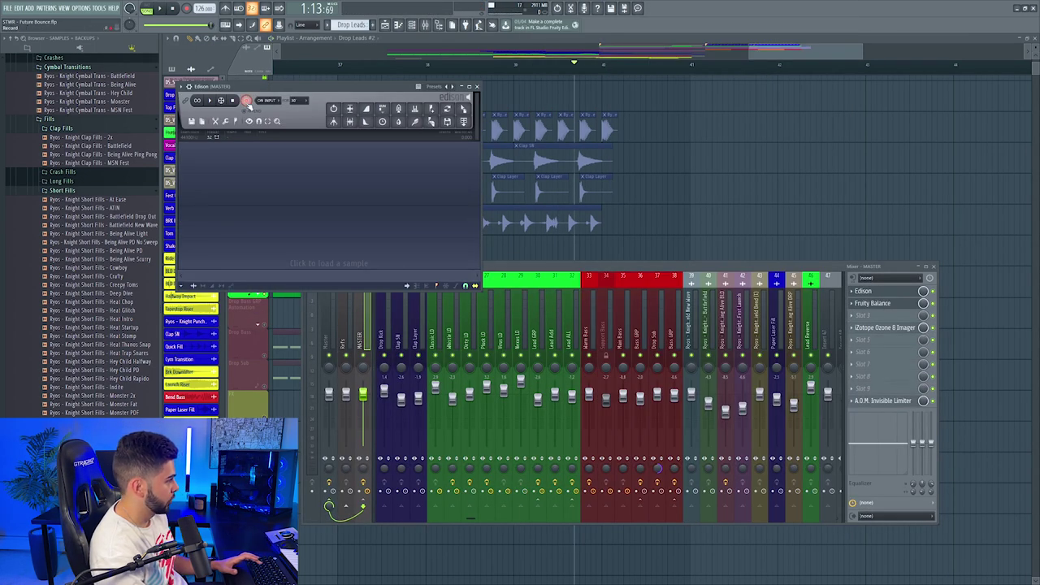
pyautogui.click(247, 101)
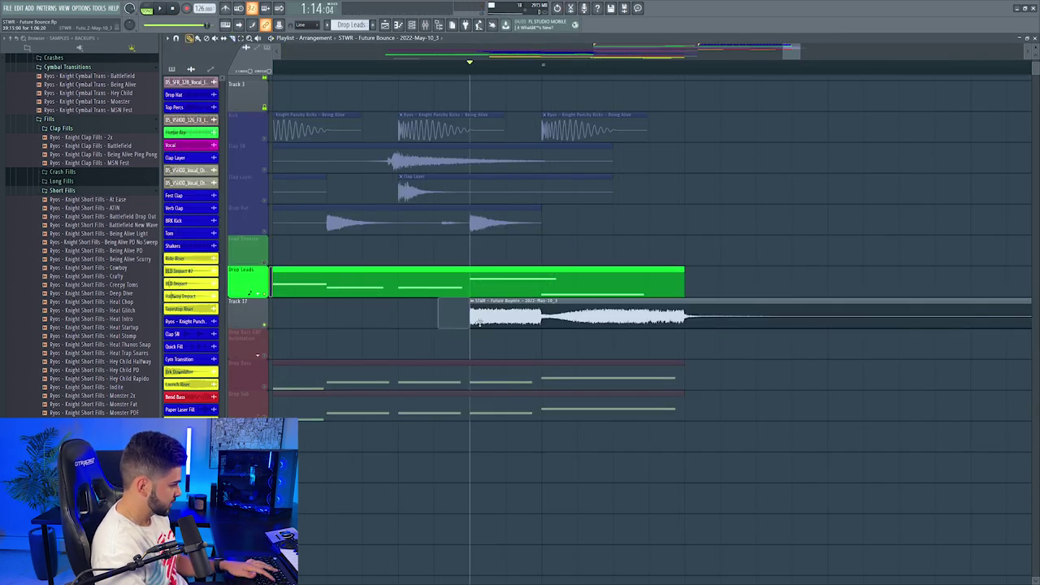
# Step: Repeat the one-beat slice of the recorded lead clip on Track 17 past the end of Drop Leads during playback
pyautogui.press('space')
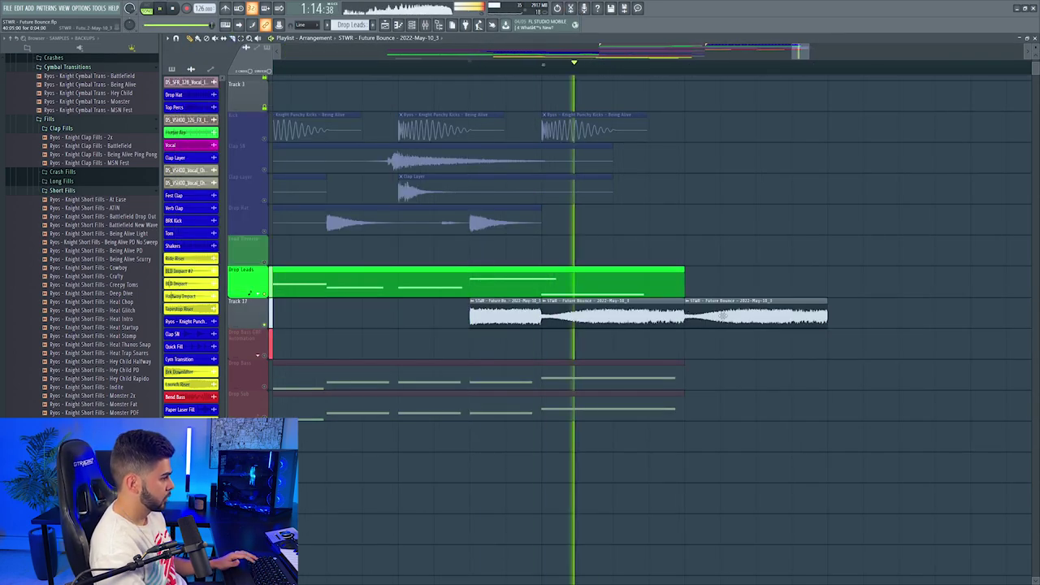
pyautogui.click(832, 310)
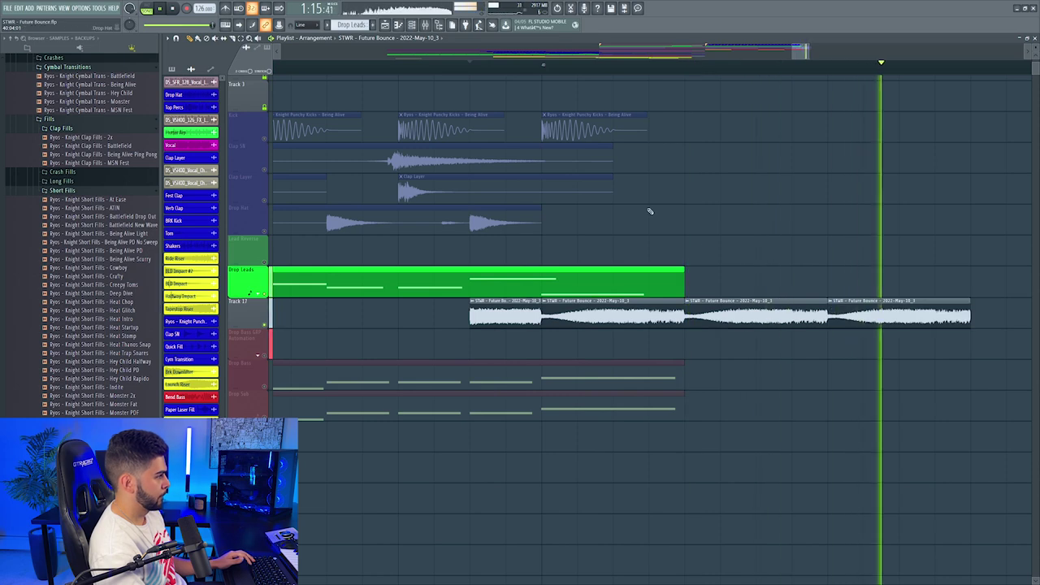
pyautogui.scroll(-1, 575, 68)
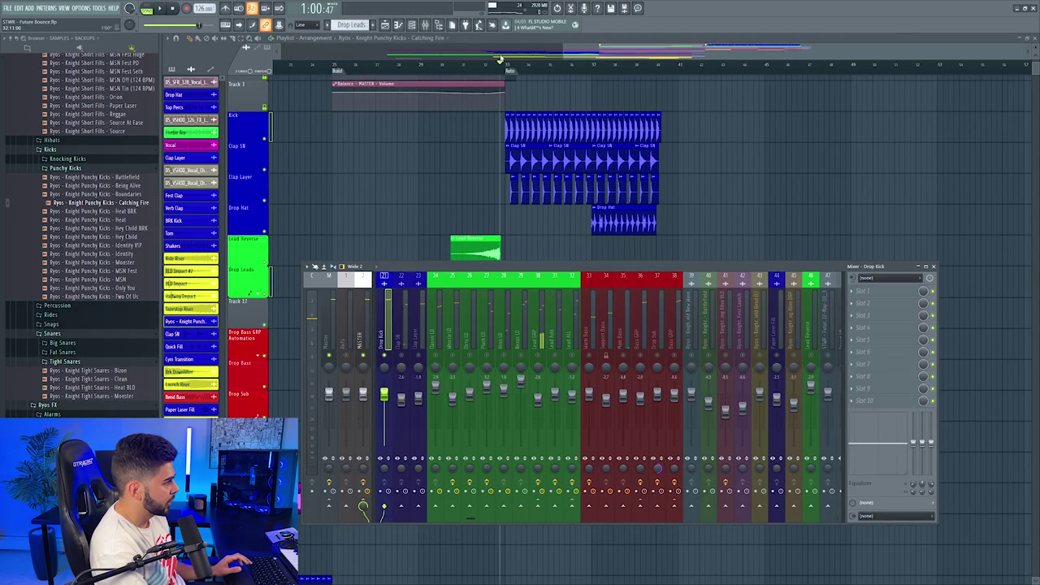
# Step: Play the drop from bar 33 and check the Drop Kick mixer track
pyautogui.click(501, 63)
pyautogui.press('space')
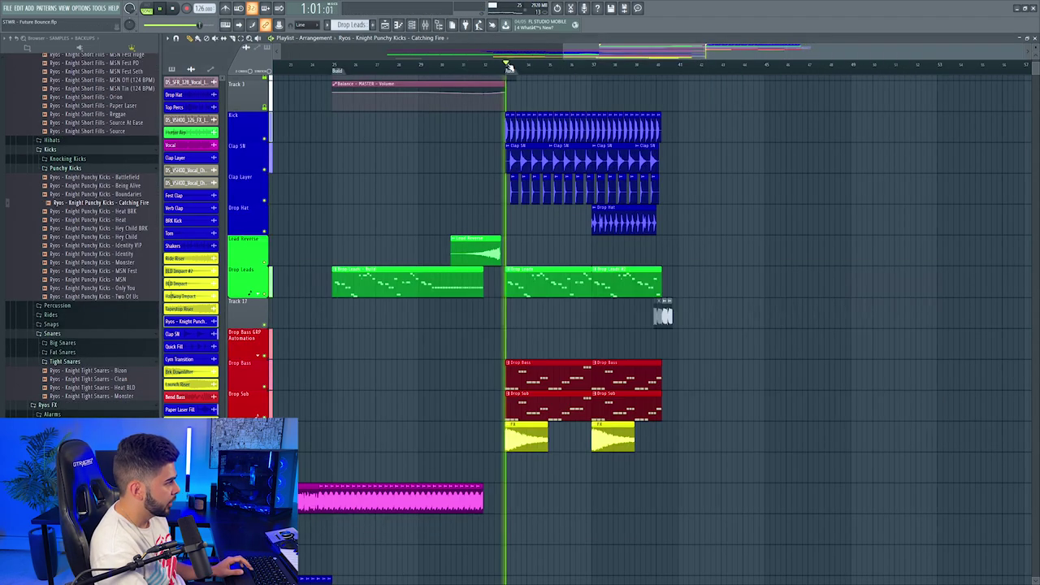
pyautogui.click(425, 25)
pyautogui.press('space')
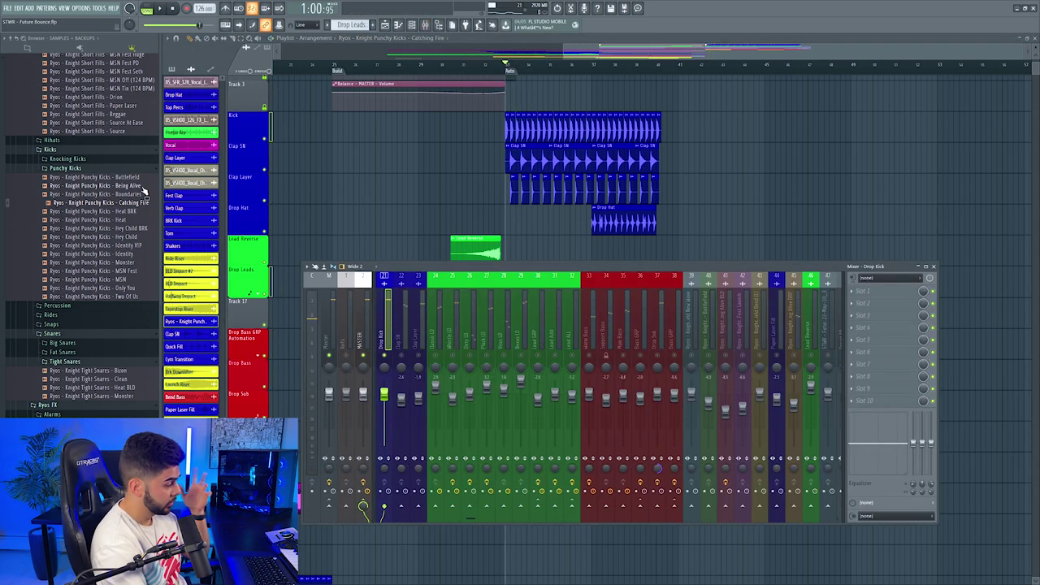
pyautogui.press('space')
pyautogui.press('F9')
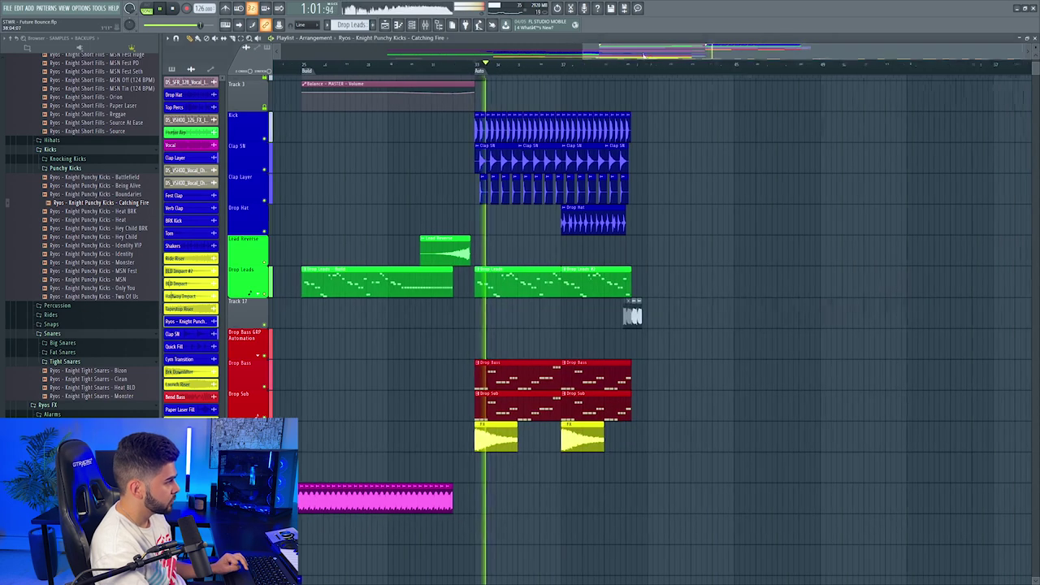
# Step: Insert a track below Kick and place the Knight Ride Loops - Battlefield DRP sample on it at bar 33 with the estimated 127.999 BPM tempo
pyautogui.rightClick(239, 146)
pyautogui.click(265, 297)
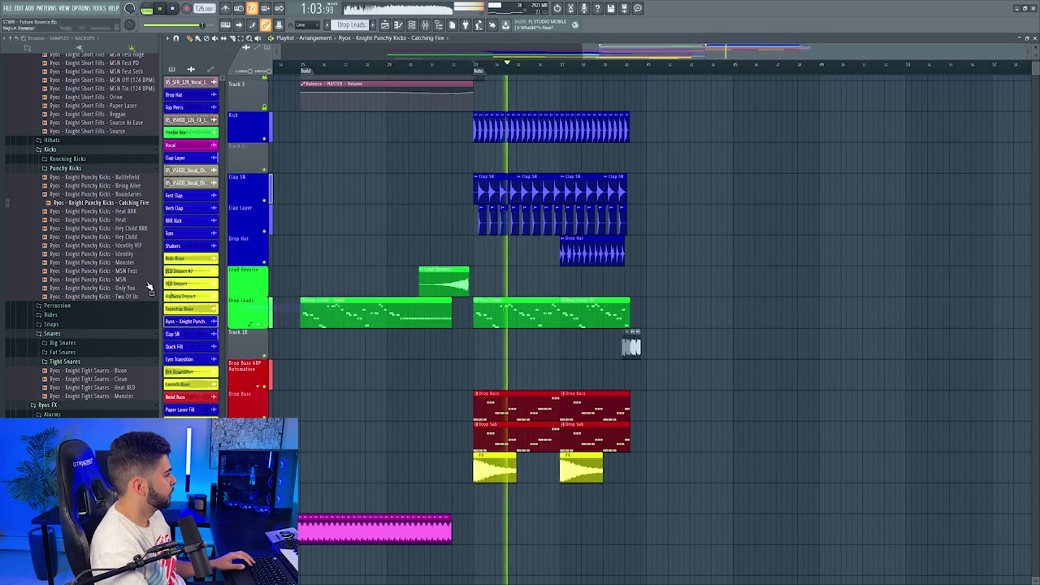
pyautogui.scroll(-1, 78, 257)
pyautogui.scroll(-1, 78, 257)
pyautogui.click(69, 284)
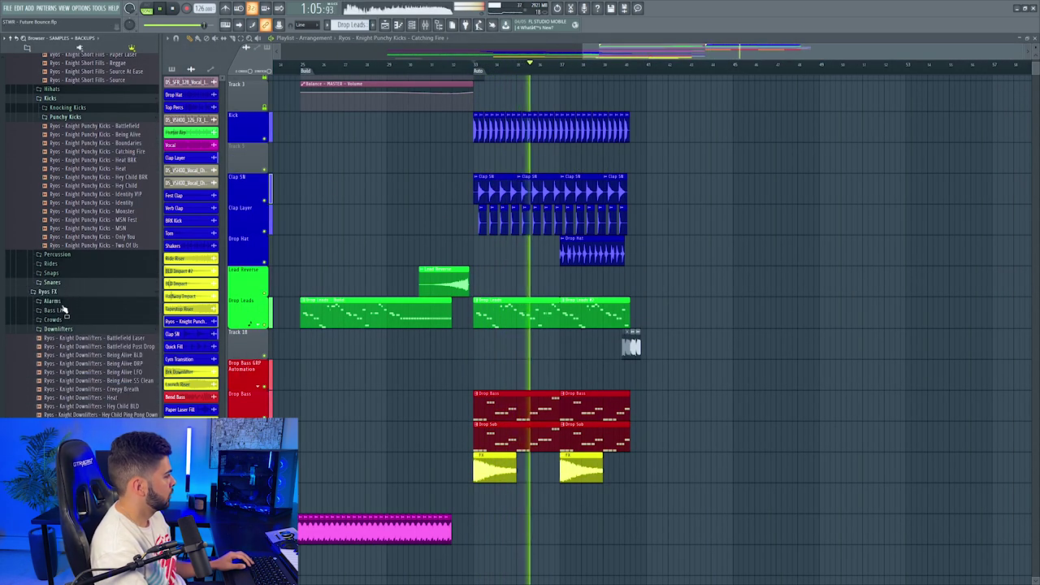
pyautogui.scroll(-3, 65, 305)
pyautogui.scroll(4, 69, 181)
pyautogui.press('space')
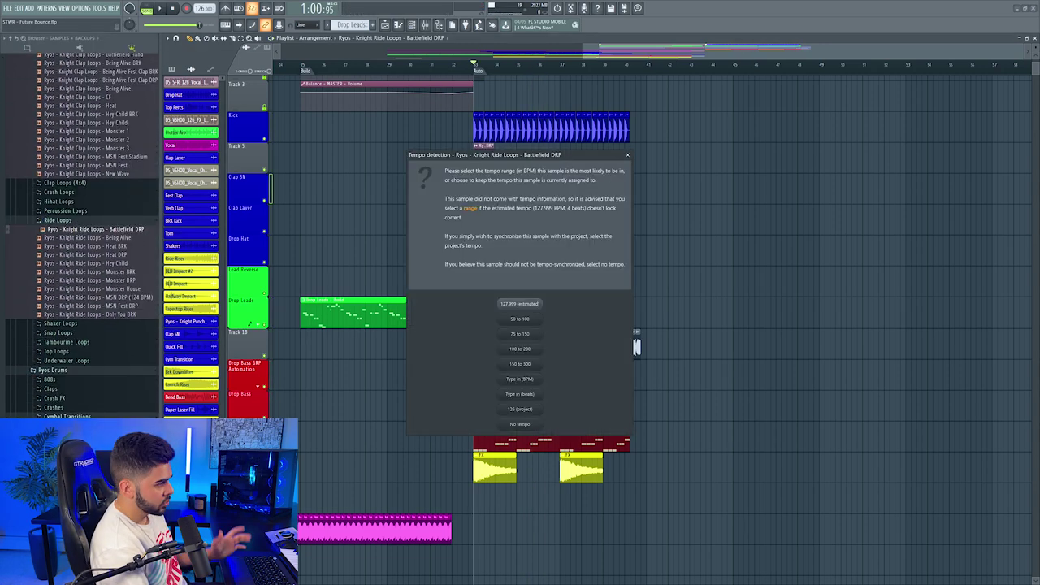
pyautogui.click(533, 305)
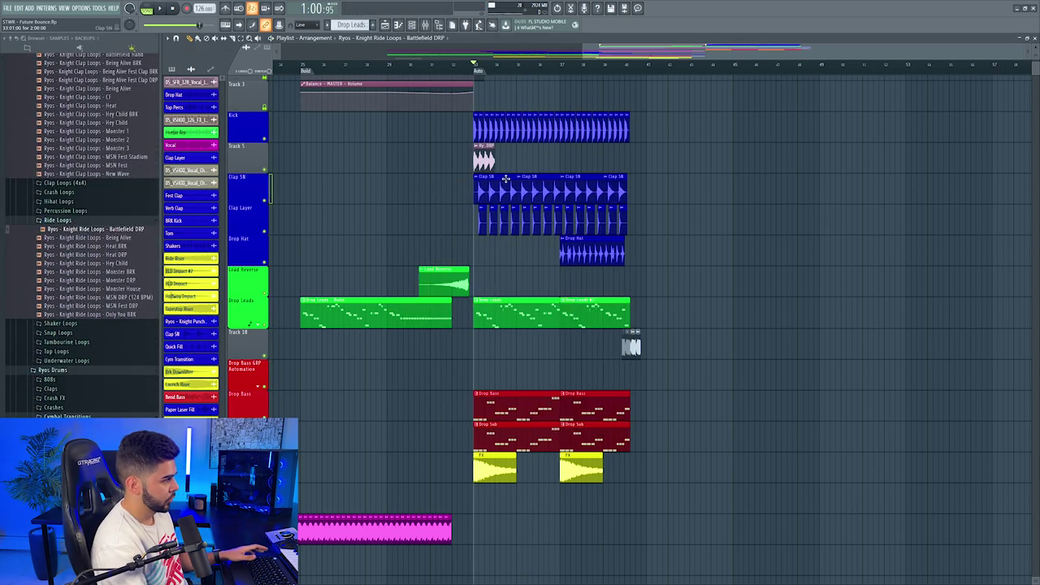
# Step: Assign the Battlefield DRP ride loop to a free mixer track
pyautogui.doubleClick(494, 159)
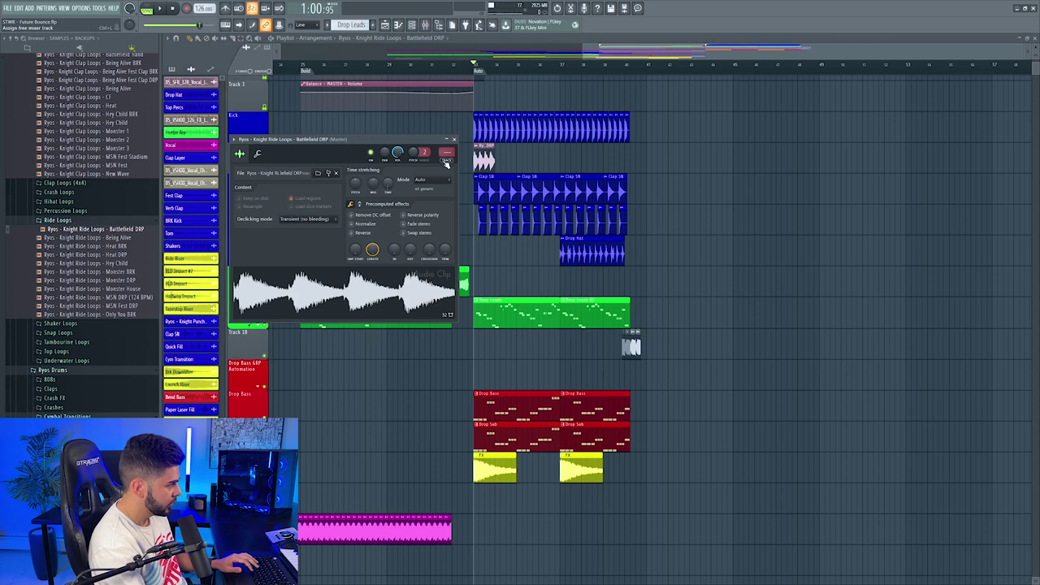
pyautogui.hotkey('ctrl', 'l')
pyautogui.click(480, 164)
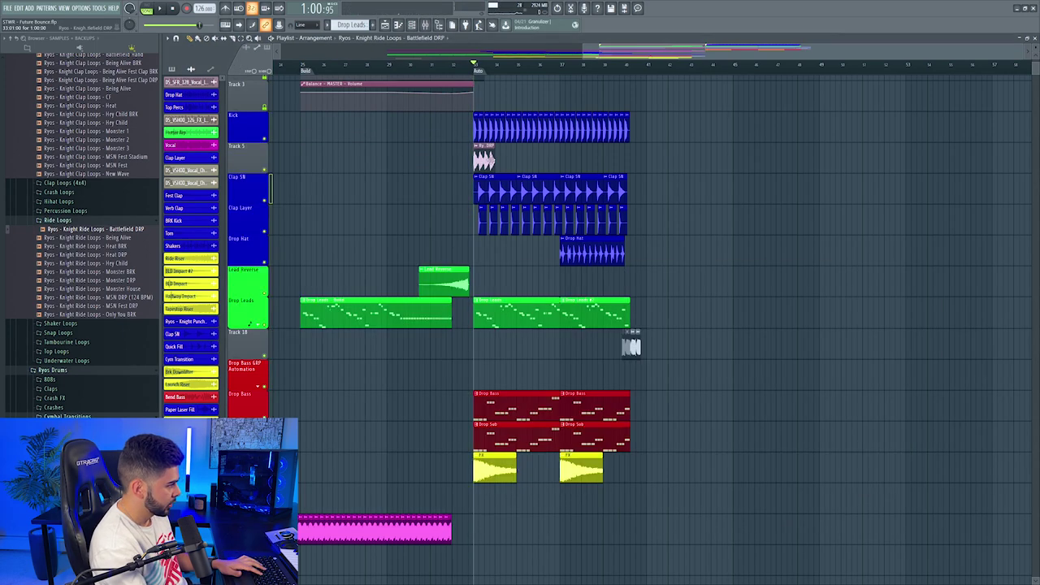
# Step: Repeat the Battlefield DRP ride loop on Track 5 across the drop from bar 33, ending with the clap clips
pyautogui.press('space')
pyautogui.click(504, 160)
pyautogui.press('space')
pyautogui.click(443, 67)
pyautogui.press('space')
pyautogui.click(526, 158)
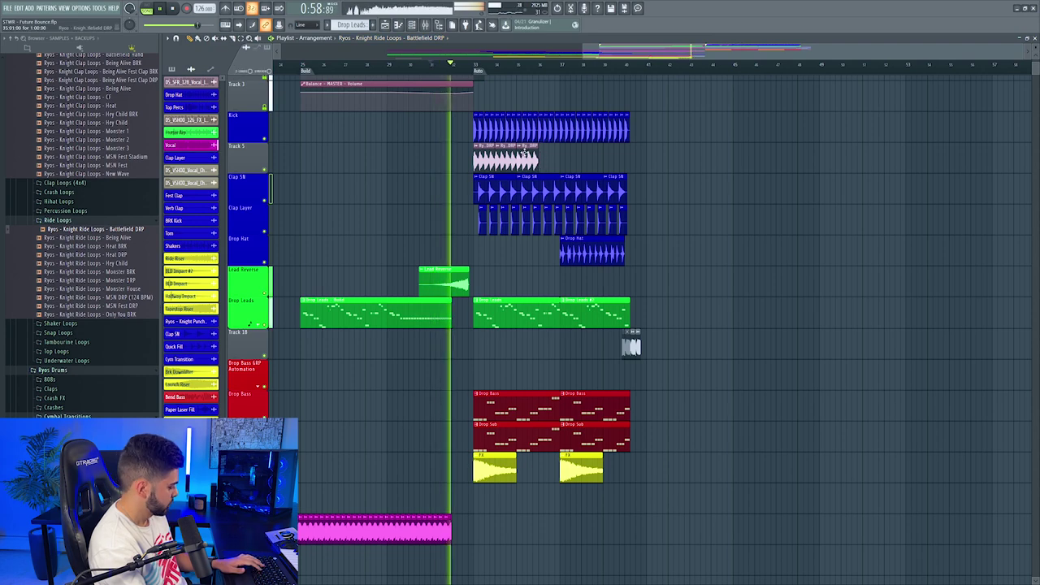
pyautogui.press('F9')
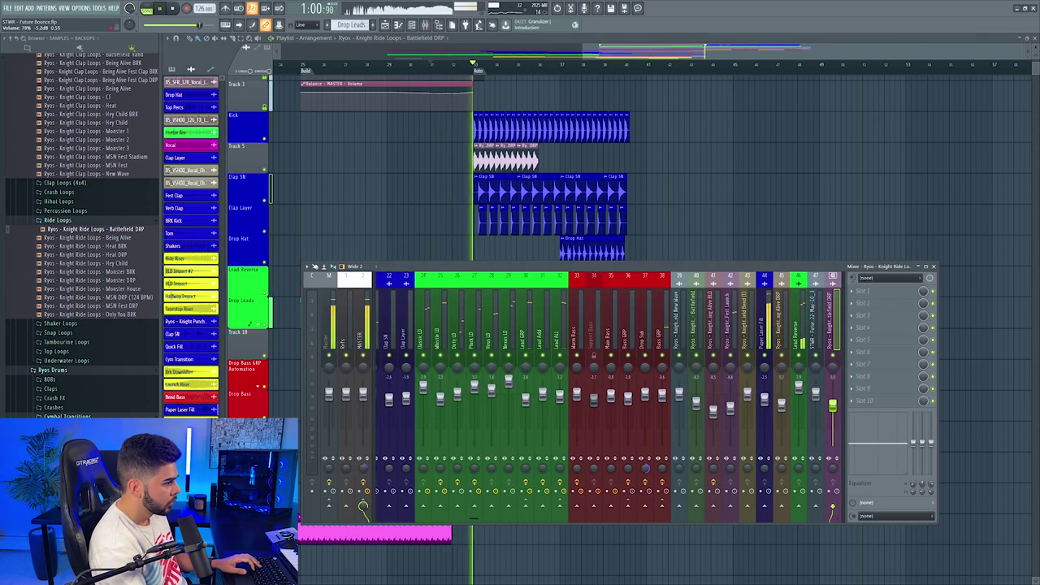
pyautogui.press('F9')
pyautogui.moveTo(543, 159); pyautogui.dragTo(648, 155)
pyautogui.rightClick(648, 155)
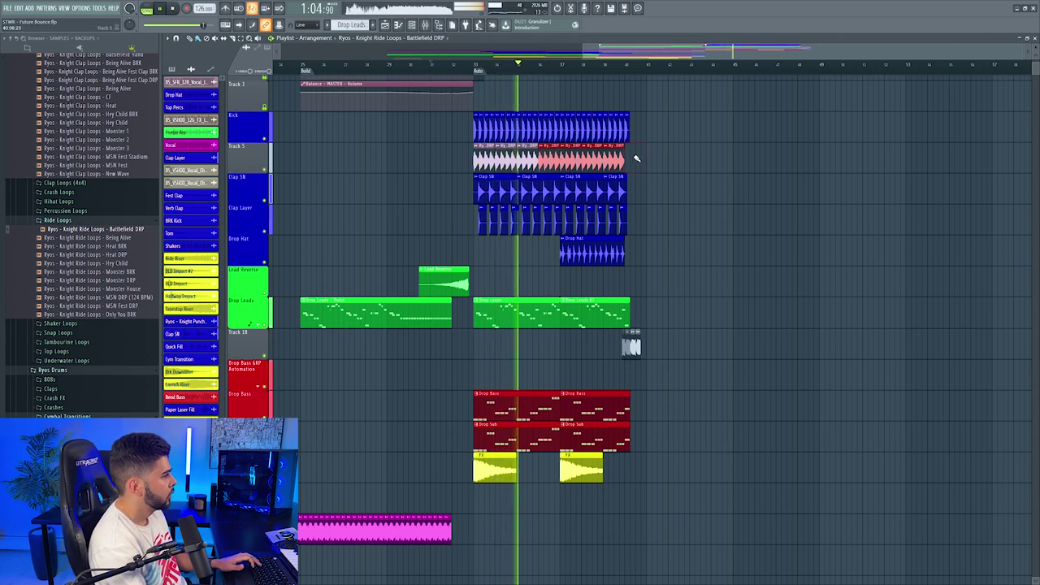
# Step: Name the ride loop track Ride and color it blue like the other drum tracks
pyautogui.rightClick(239, 144)
pyautogui.click(261, 157)
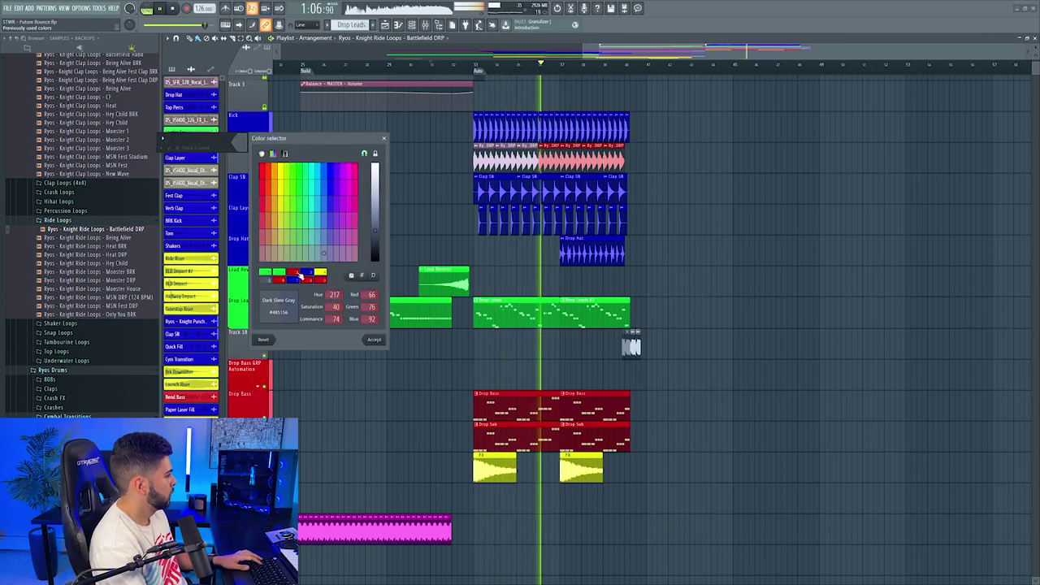
pyautogui.click(374, 340)
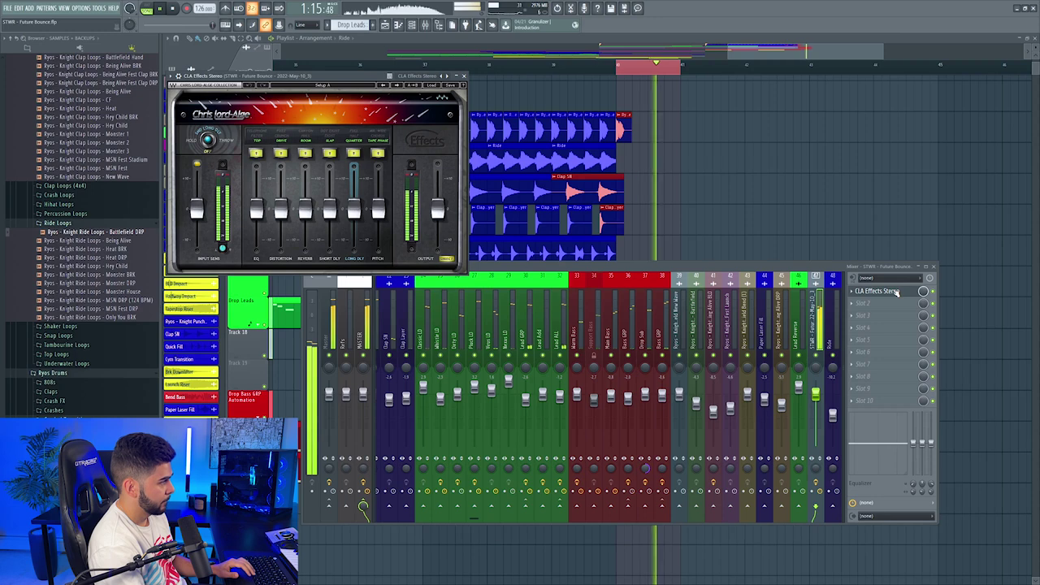
# Step: Close the CLA Effects Stereo window and place the Knight Short Fills - Cowboy sample on Track 9 just before bar 41
pyautogui.press('space')
pyautogui.click(461, 75)
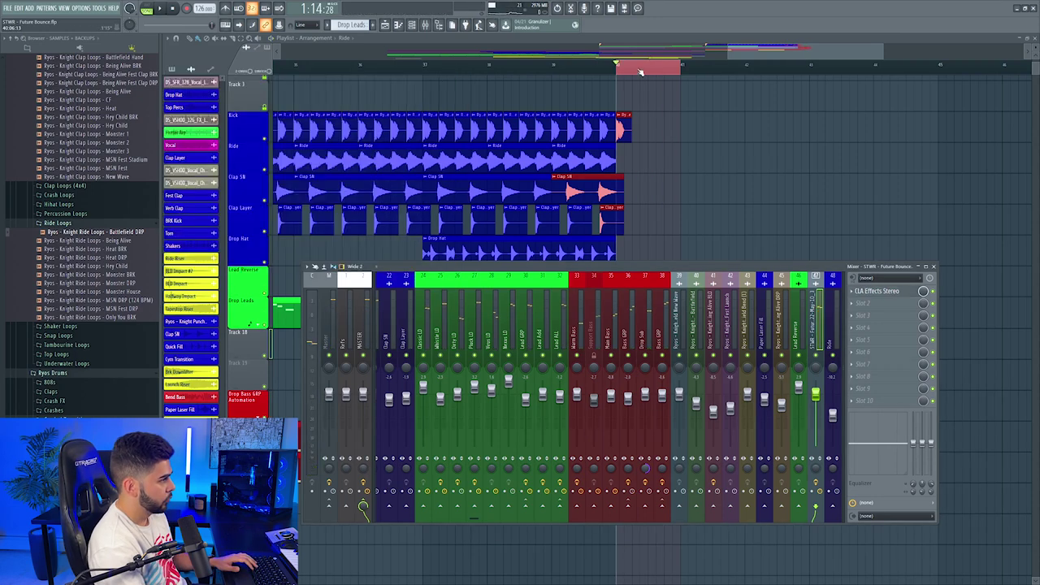
pyautogui.press('F9')
pyautogui.click(602, 68)
pyautogui.scroll(-4, 603, 71)
pyautogui.scroll(-12, 81, 268)
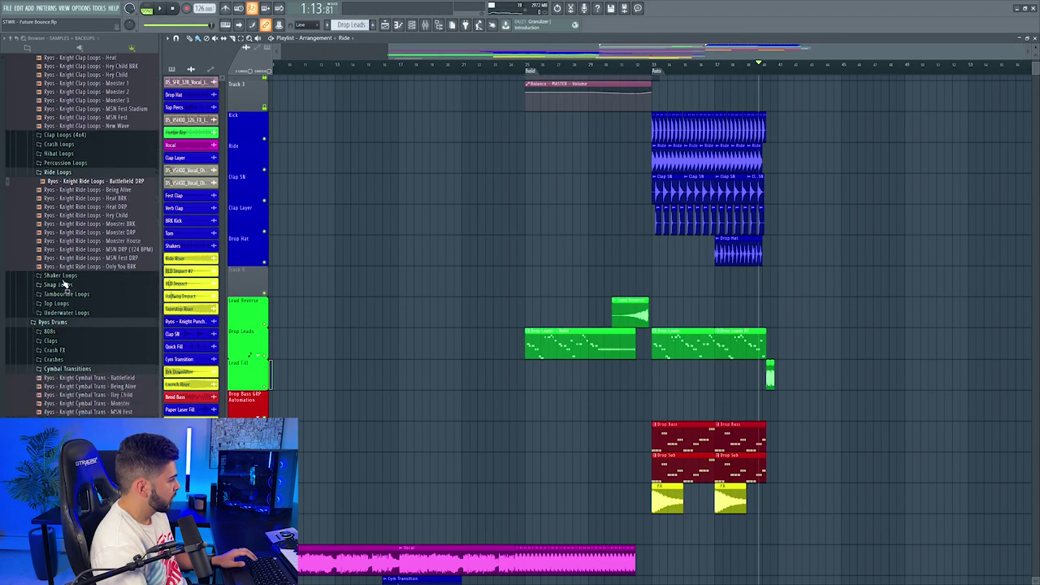
pyautogui.scroll(-2, 106, 244)
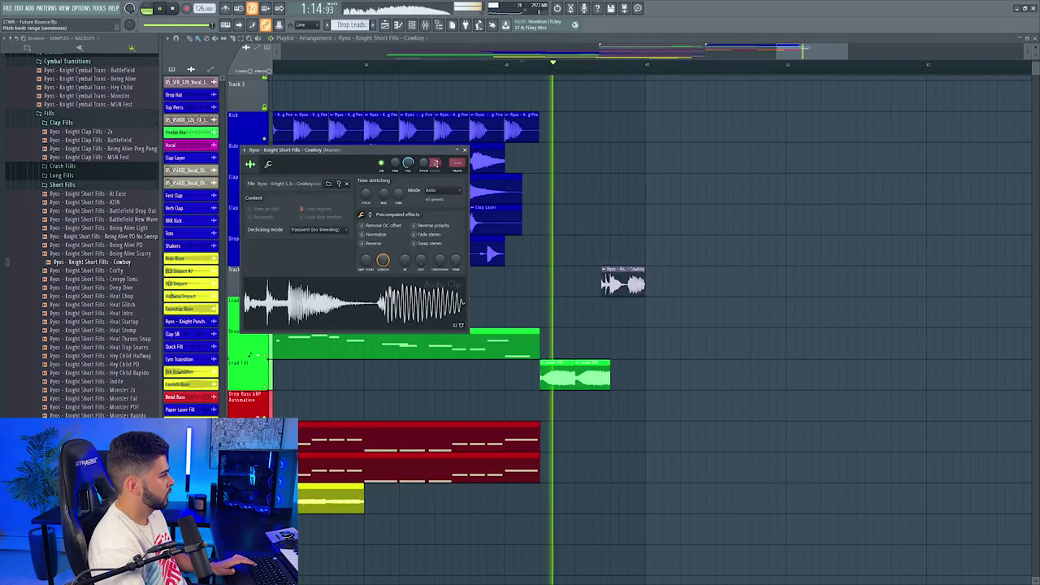
pyautogui.press('F9')
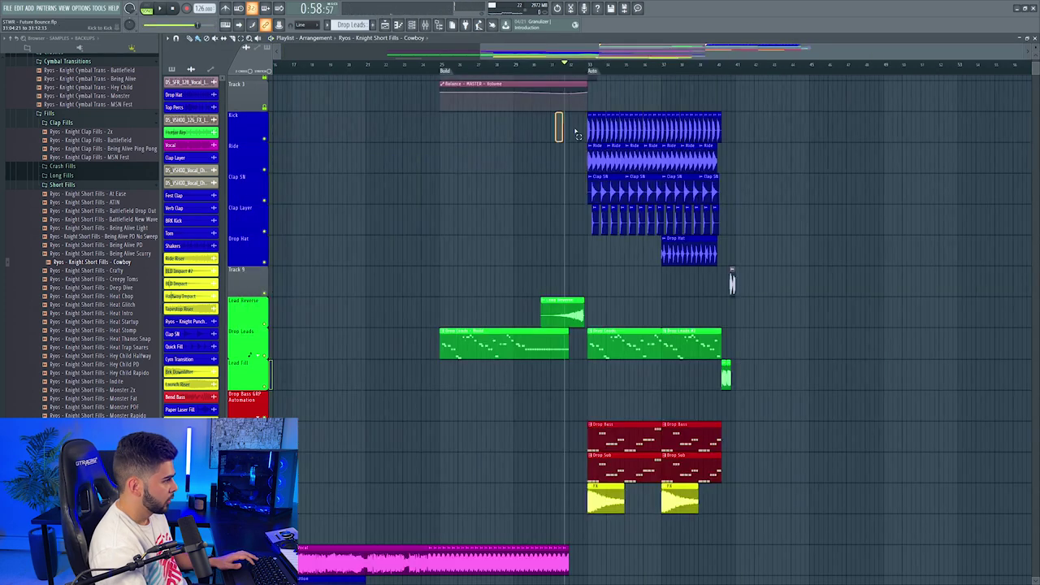
# Step: Duplicate the drop's clips to bar 41 and extend Drop Hat across the whole second half
pyautogui.moveTo(556, 111); pyautogui.dragTo(863, 299)
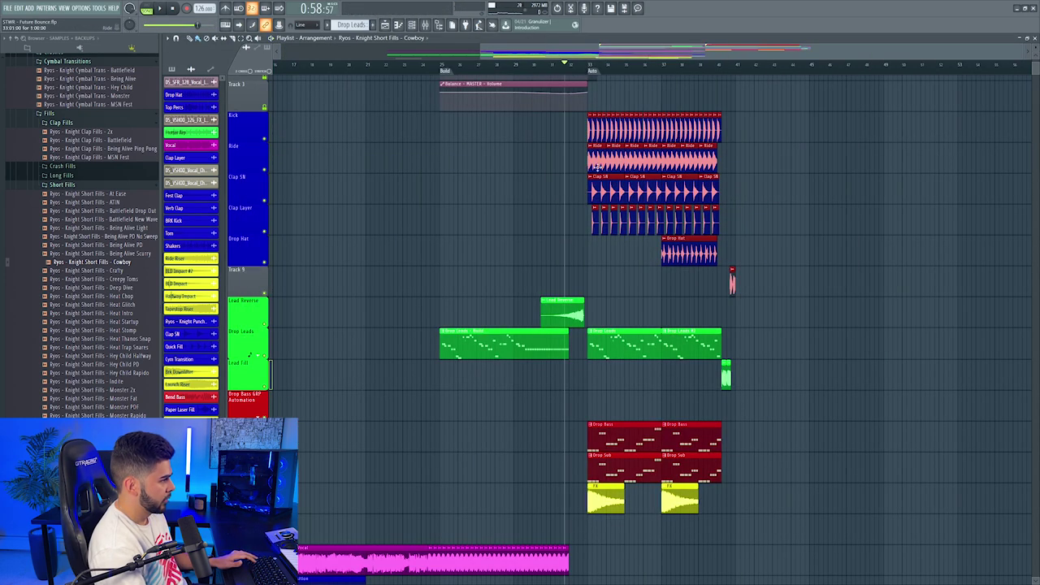
pyautogui.moveTo(597, 162); pyautogui.dragTo(745, 162)
pyautogui.moveTo(785, 244); pyautogui.dragTo(844, 258)
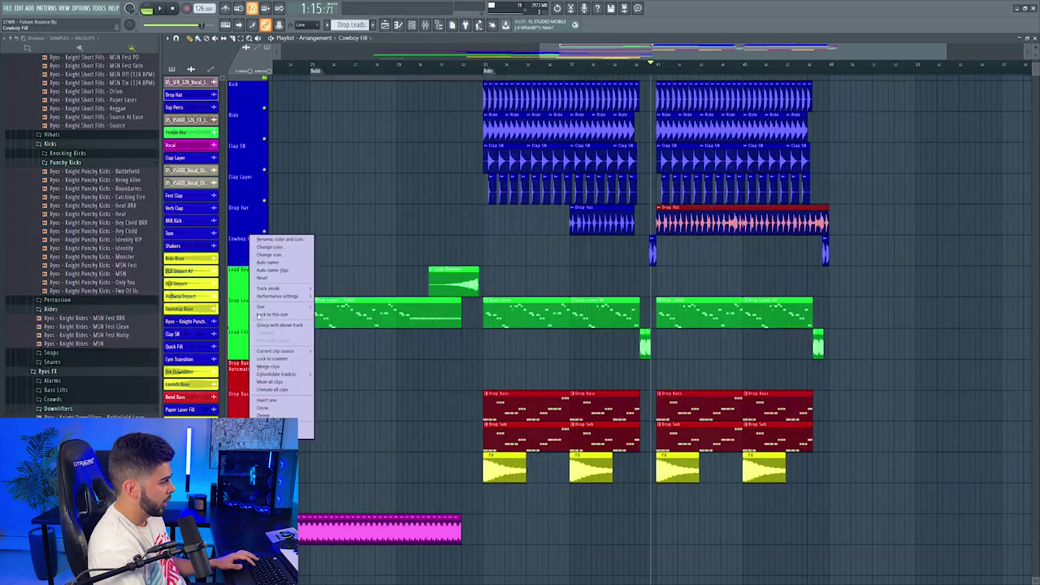
# Step: Insert a track above Cowboy Fill and place the Ryos_Risers_06_2019 - Boundaries Greyhound Riser sample below FX at bar 41
pyautogui.click(273, 407)
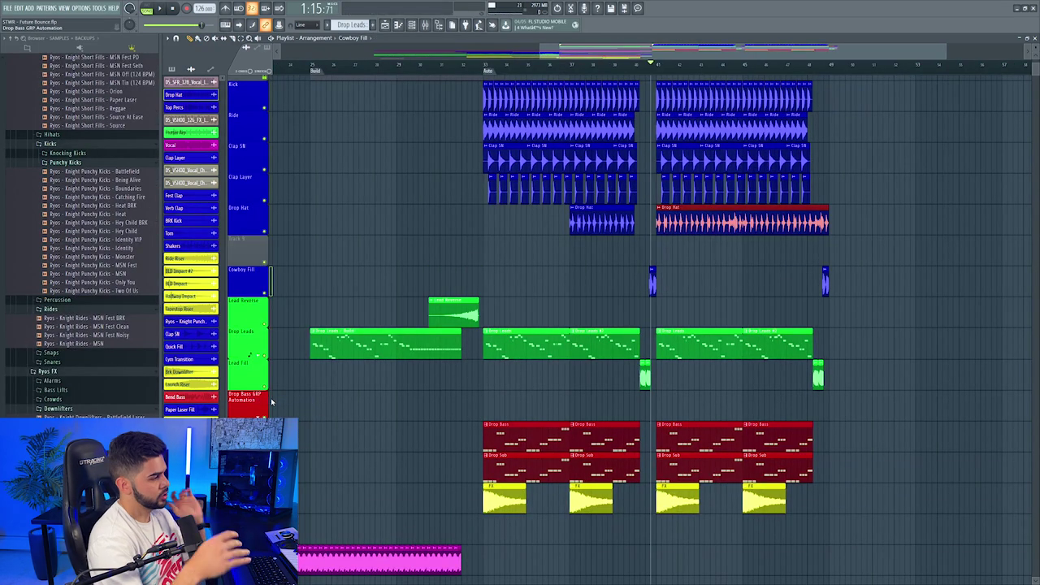
pyautogui.scroll(-6, 71, 391)
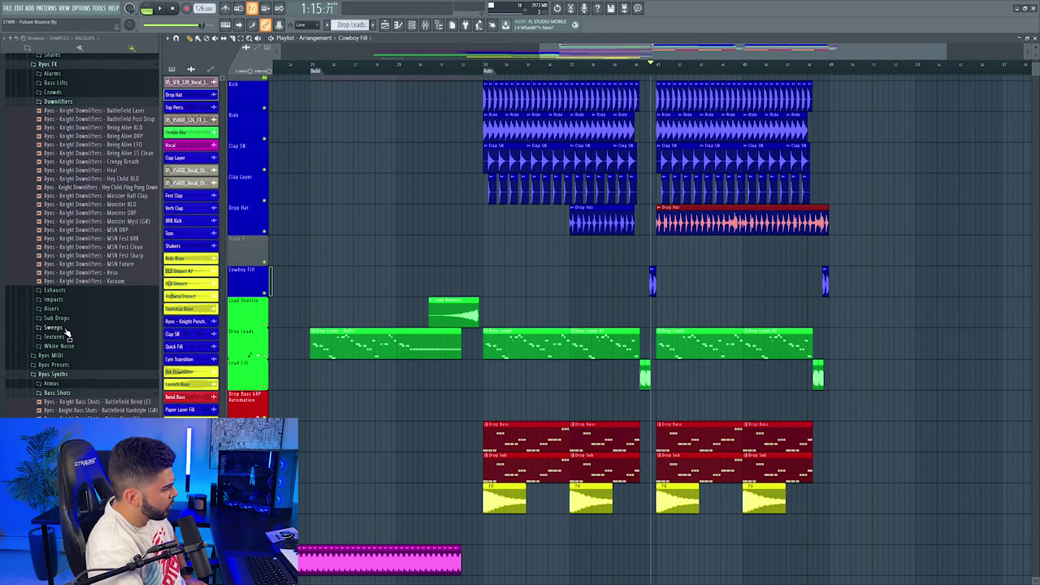
pyautogui.click(72, 309)
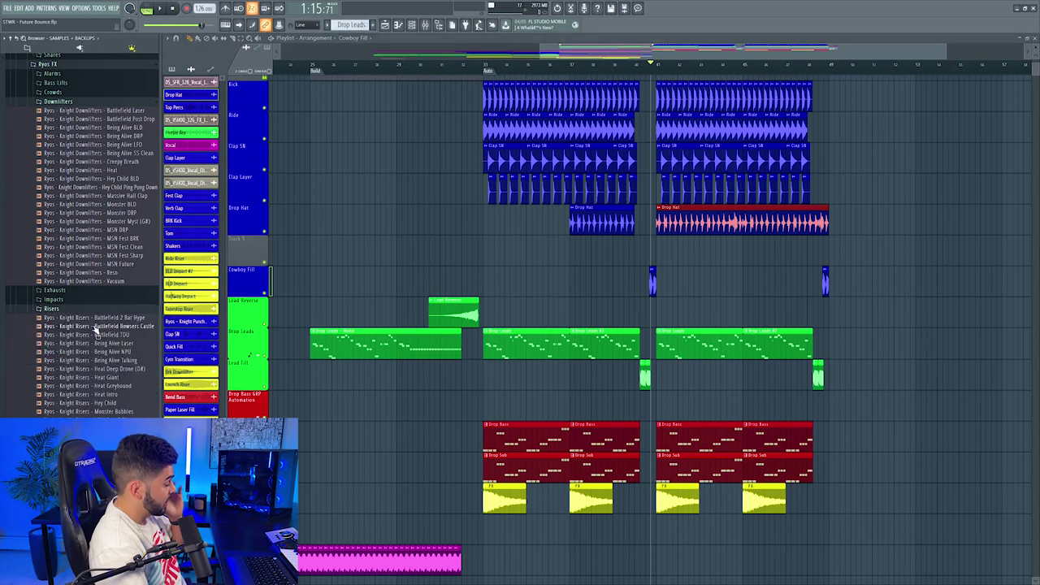
pyautogui.scroll(-2, 138, 385)
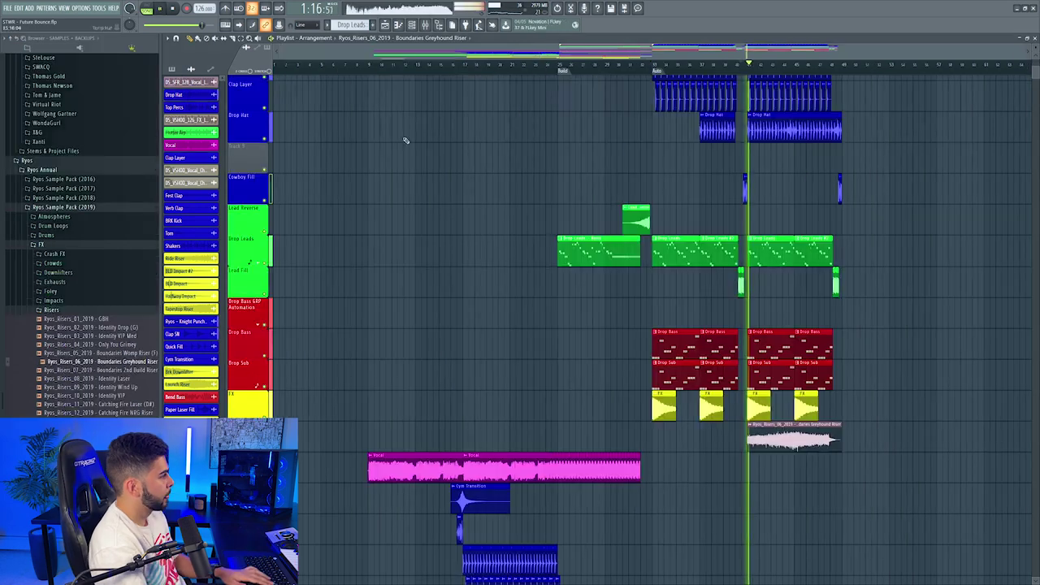
# Step: Delete the empty track above Cowboy Fill, and name the riser track Greyhound Riser in yellow to match FX
pyautogui.rightClick(251, 150)
pyautogui.click(268, 244)
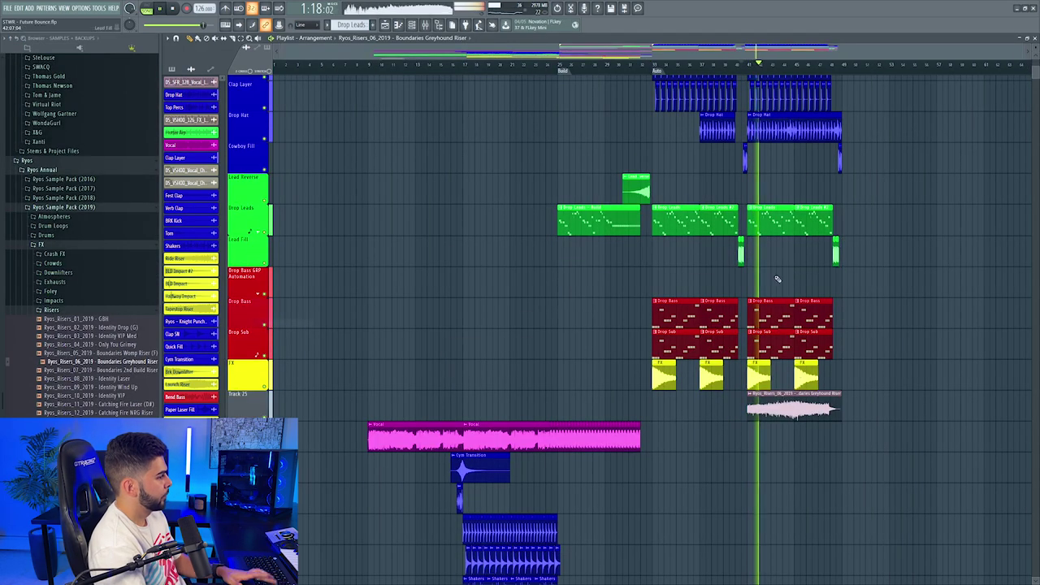
pyautogui.rightClick(248, 394)
pyautogui.click(268, 377)
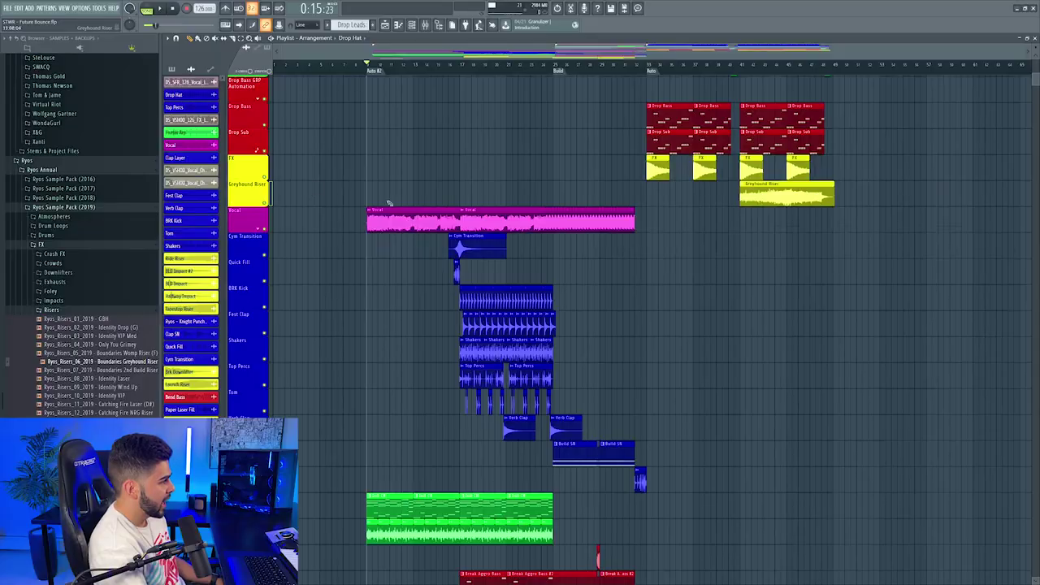
# Step: Play the arrangement from bar 9 and review the break, build and both halves of the drop
pyautogui.scroll(-1, 524, 251)
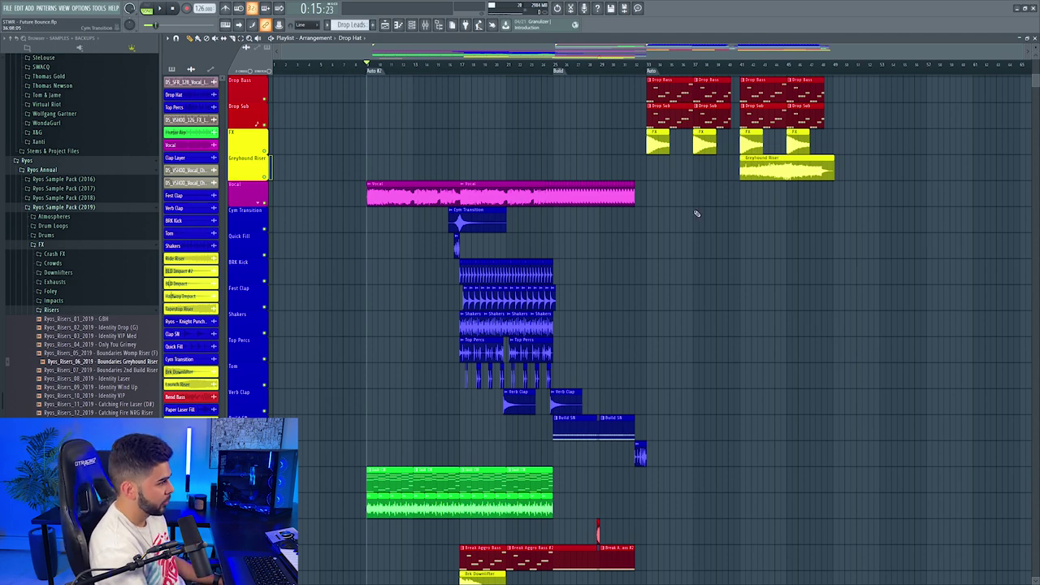
pyautogui.scroll(10, 647, 210)
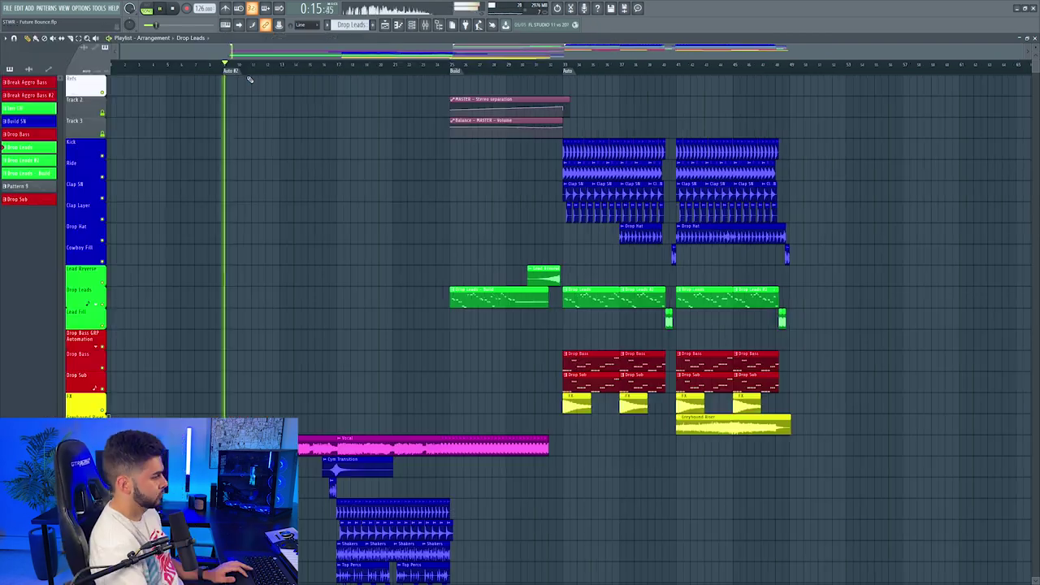
pyautogui.scroll(-6, 360, 128)
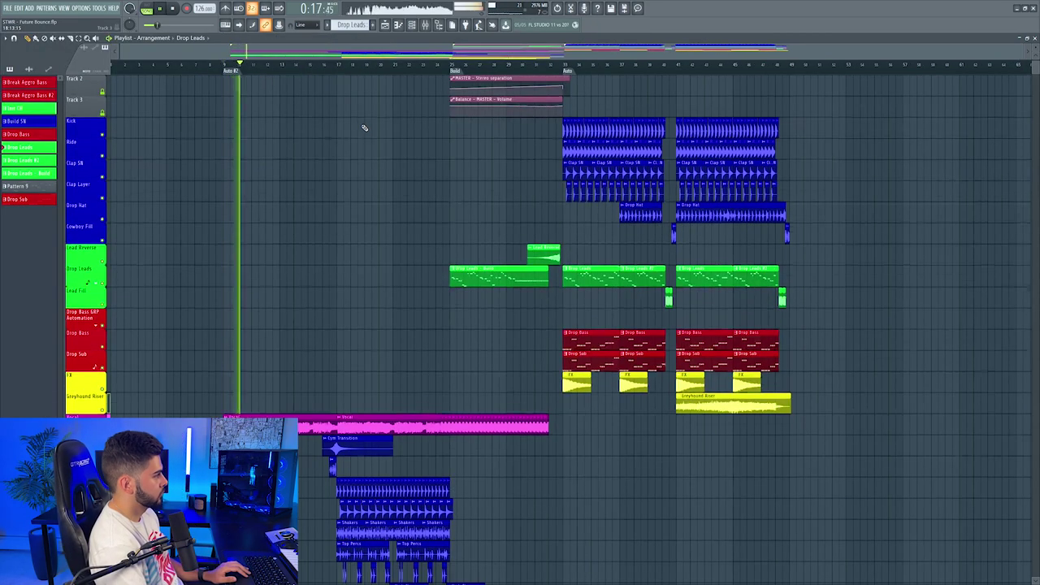
pyautogui.scroll(-2, 363, 126)
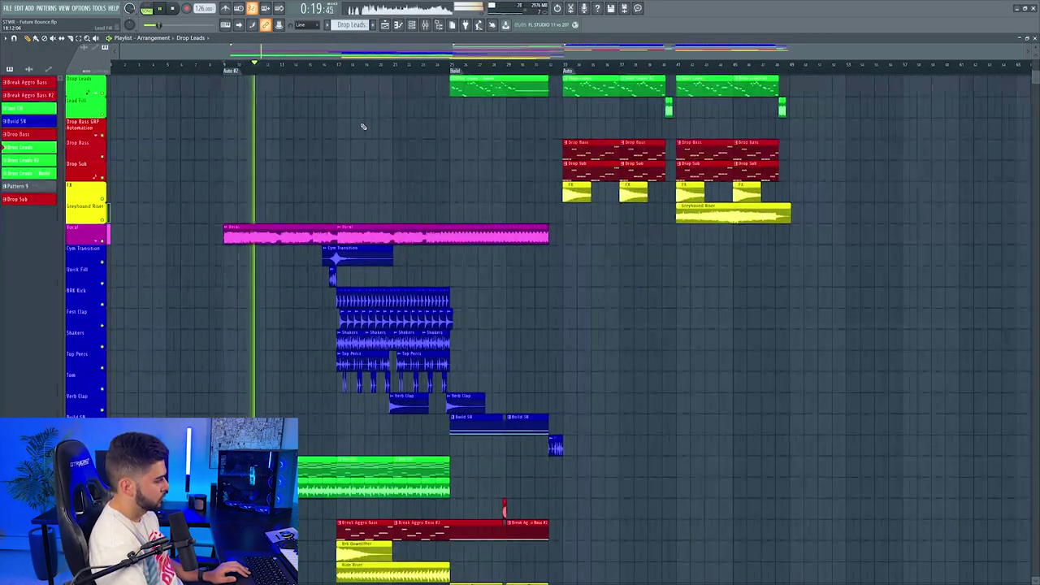
pyautogui.scroll(-2, 364, 126)
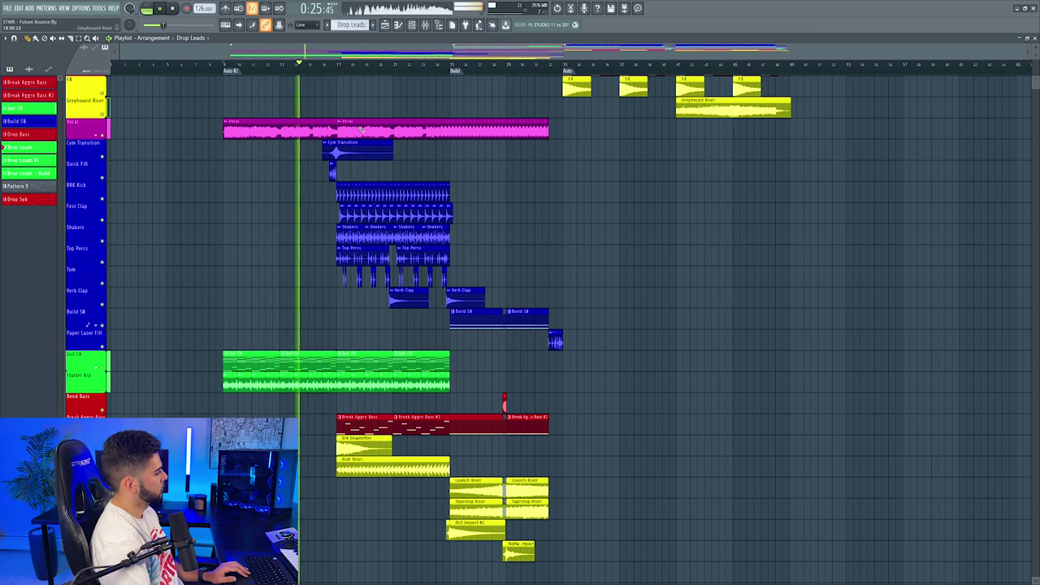
pyautogui.scroll(1, 361, 131)
pyautogui.scroll(1, 361, 134)
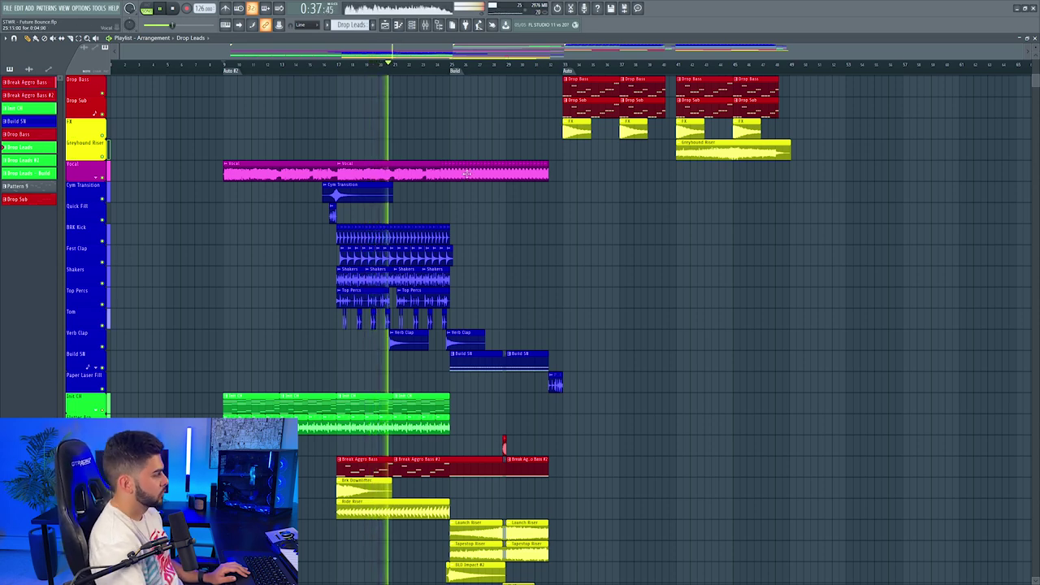
pyautogui.scroll(6, 462, 172)
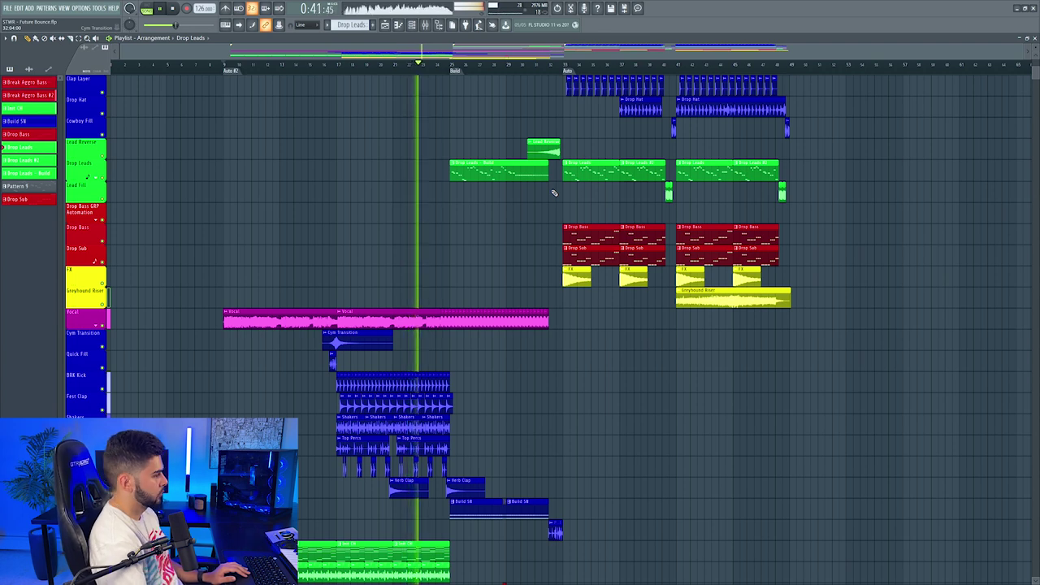
pyautogui.scroll(1, 554, 192)
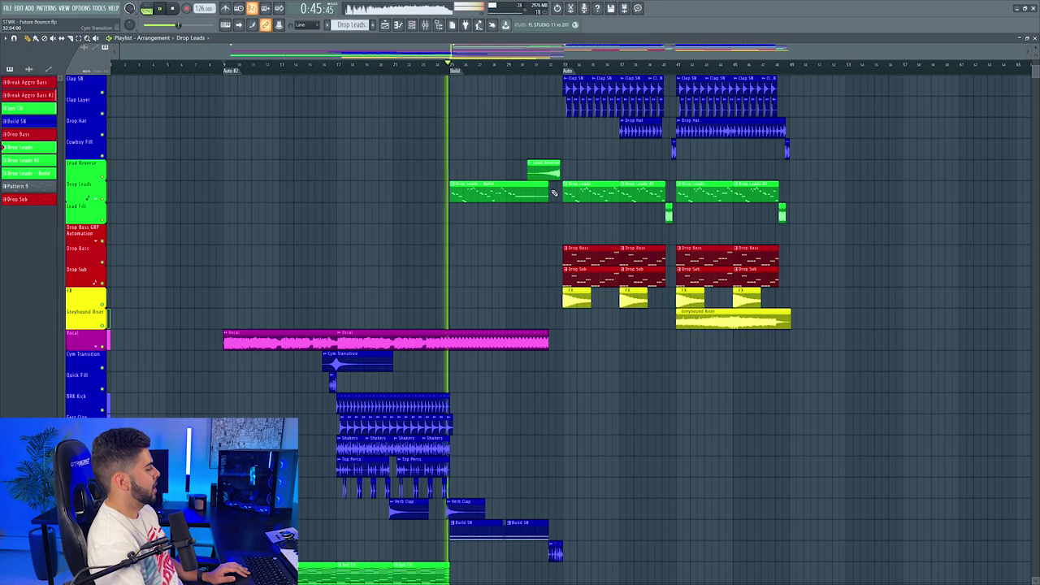
pyautogui.scroll(3, 553, 193)
pyautogui.scroll(-10, 539, 220)
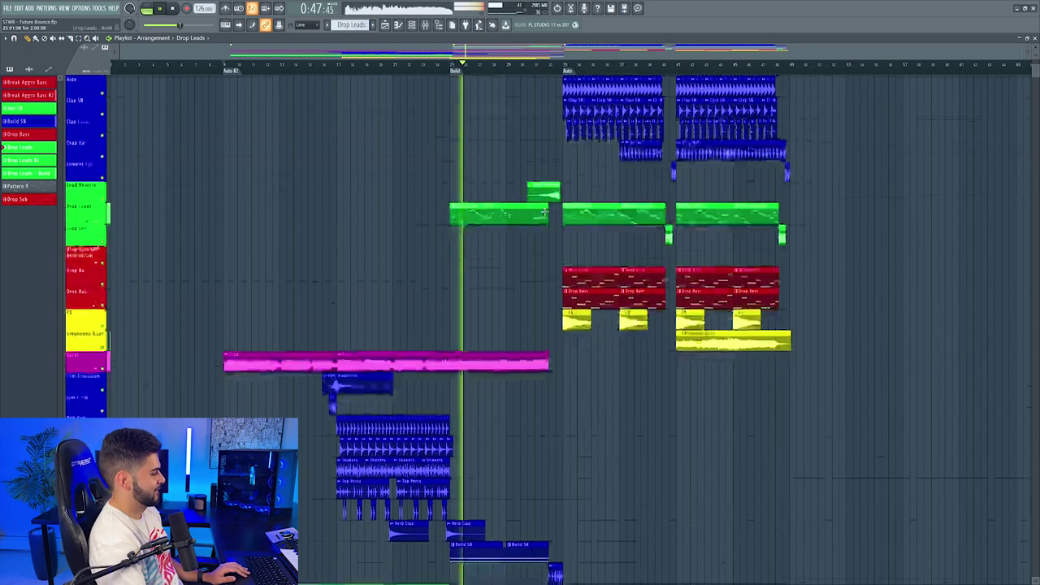
pyautogui.scroll(2, 617, 258)
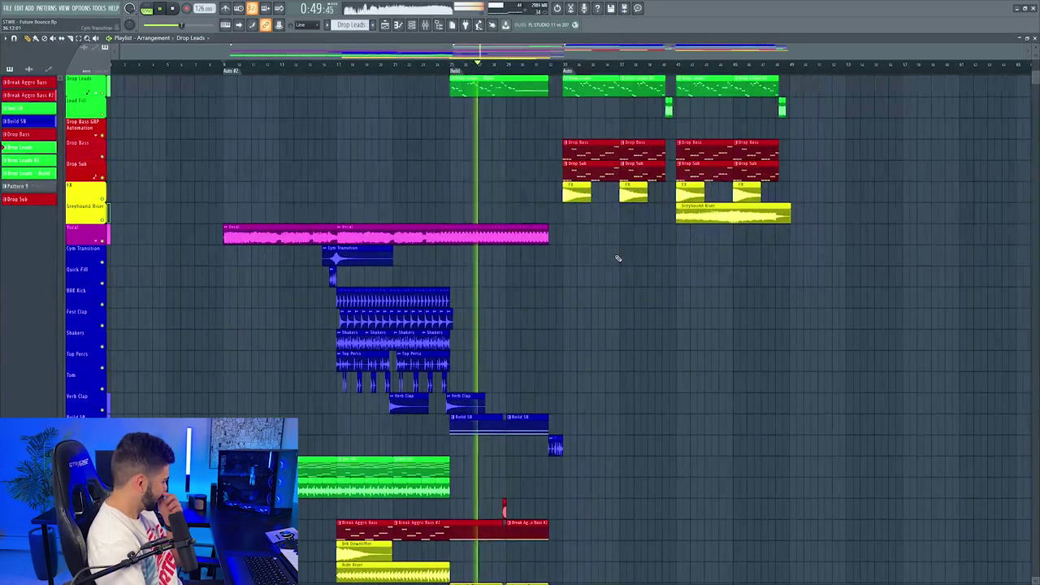
pyautogui.scroll(1, 612, 257)
pyautogui.scroll(8, 608, 257)
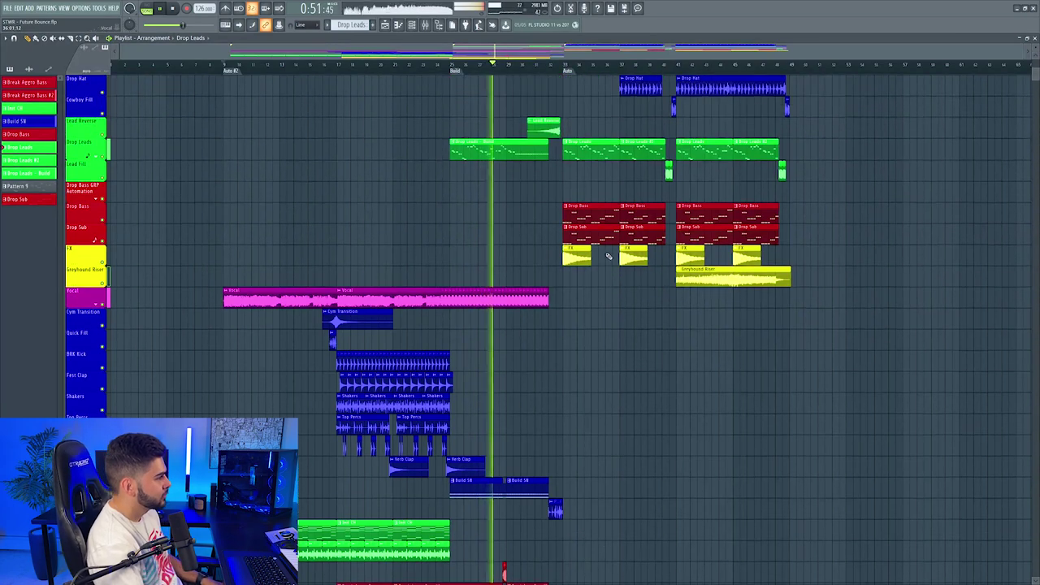
pyautogui.scroll(1, 606, 254)
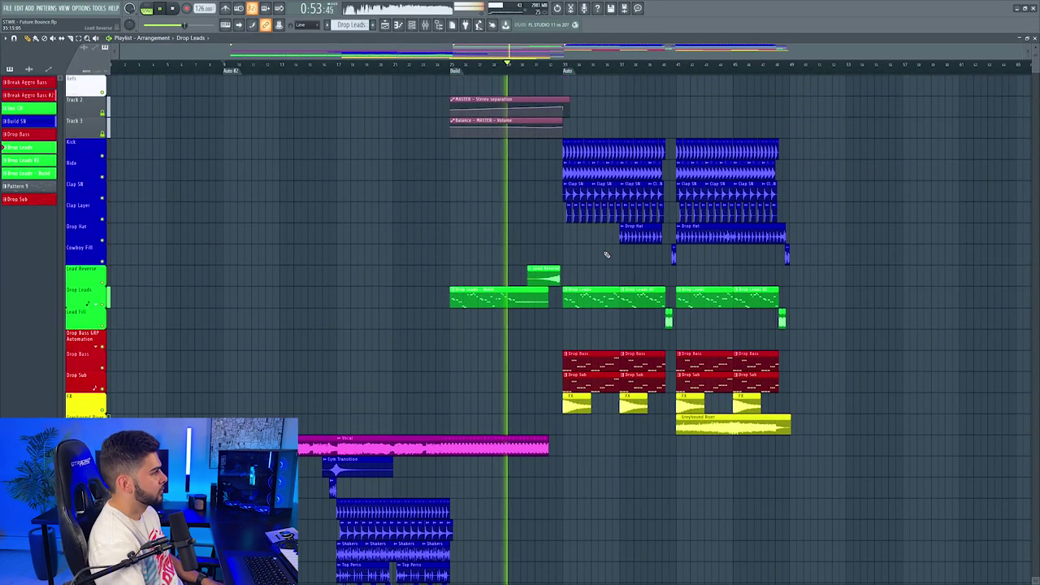
pyautogui.scroll(-10, 604, 254)
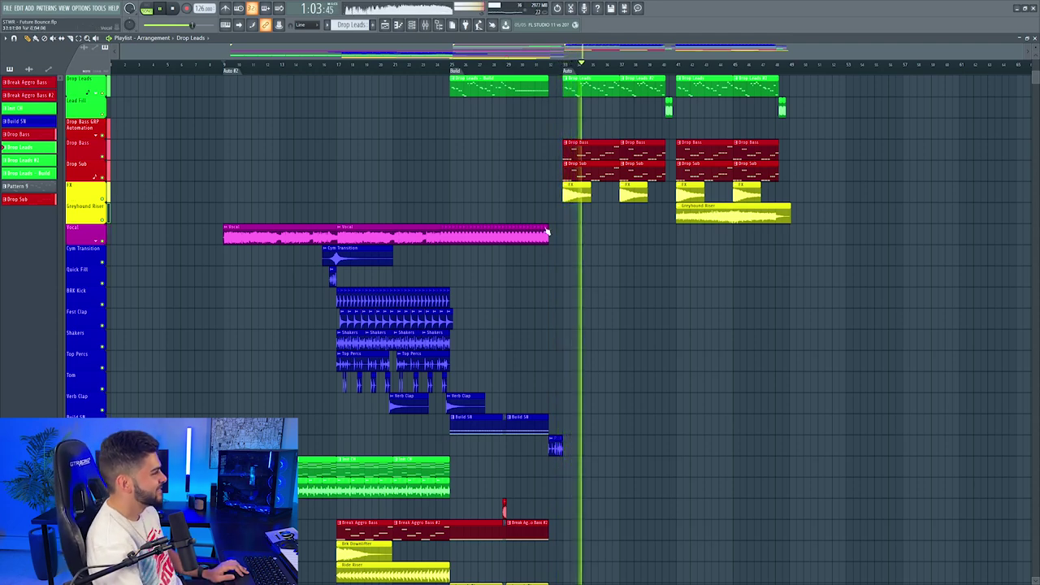
pyautogui.scroll(9, 552, 222)
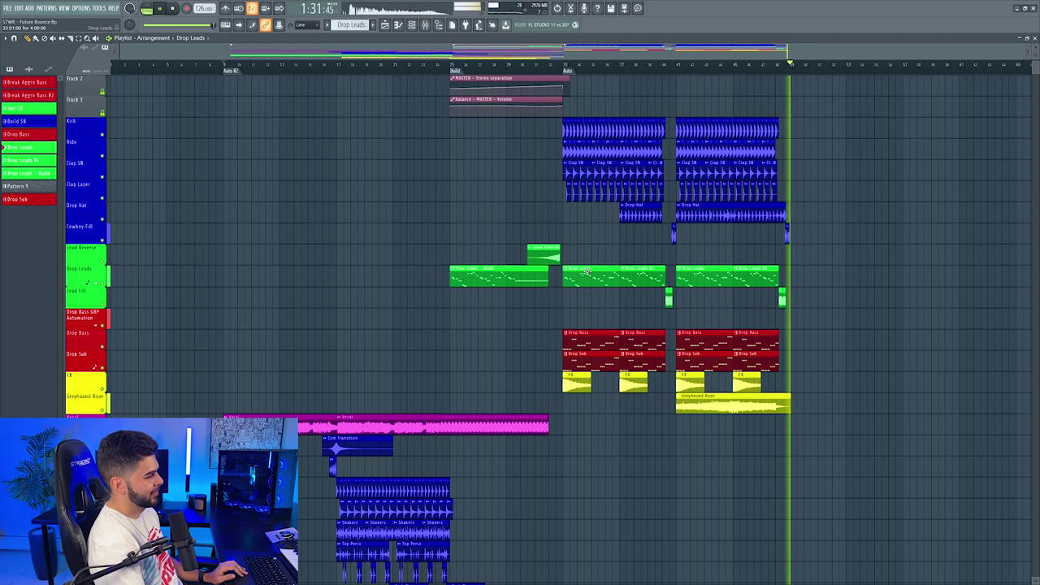
pyautogui.press('space')
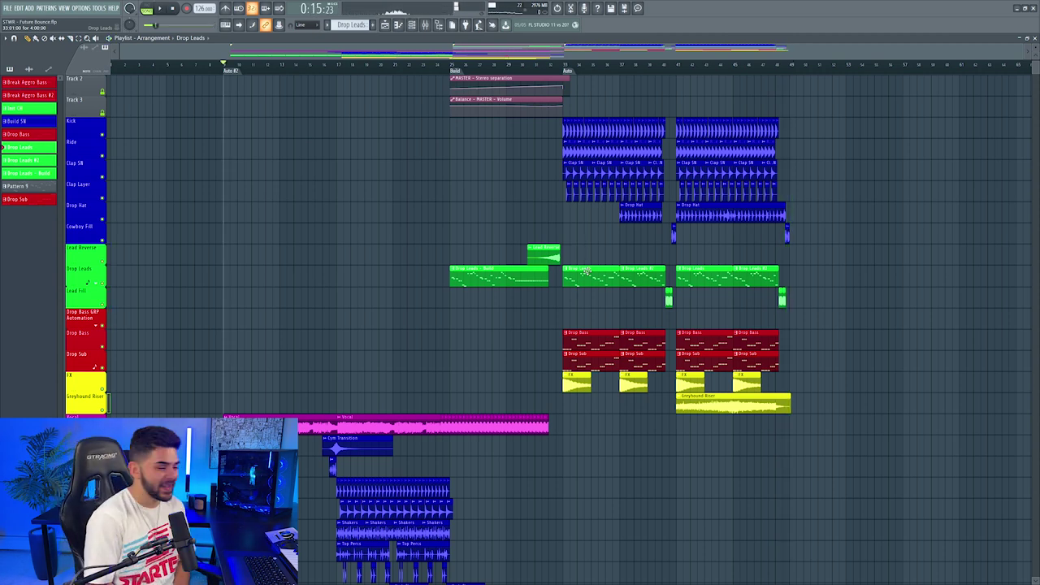